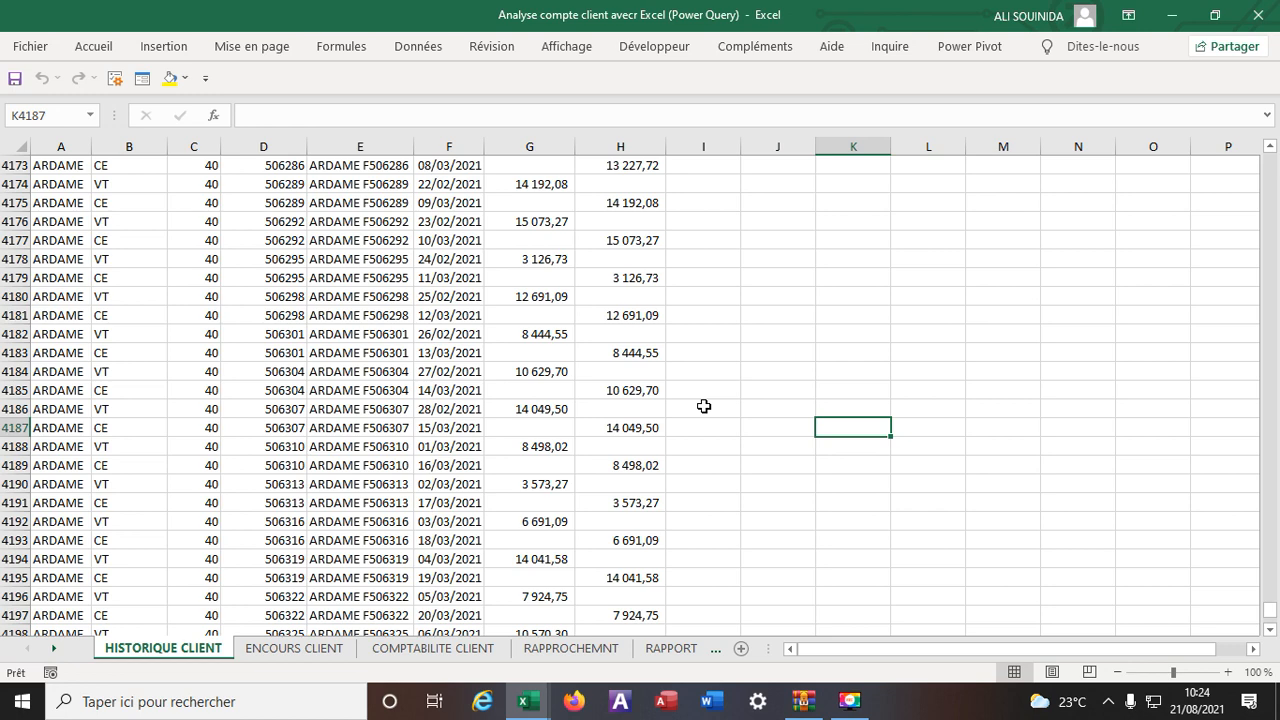
# Step: Review the HISTORIQUE CLIENT ledger from its last rows up to the headers and glance at the COMPTABILITE CLIENT sheet
pyautogui.scroll(20, 704, 406)
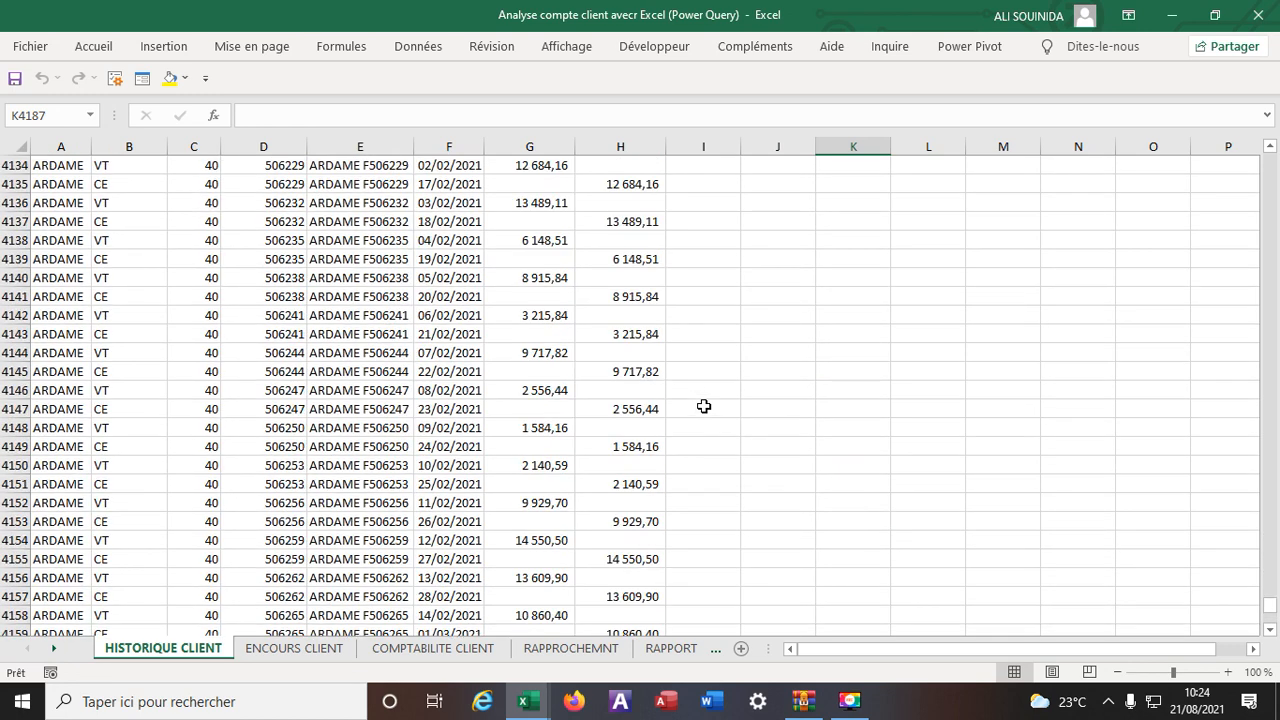
pyautogui.scroll(5, 704, 406)
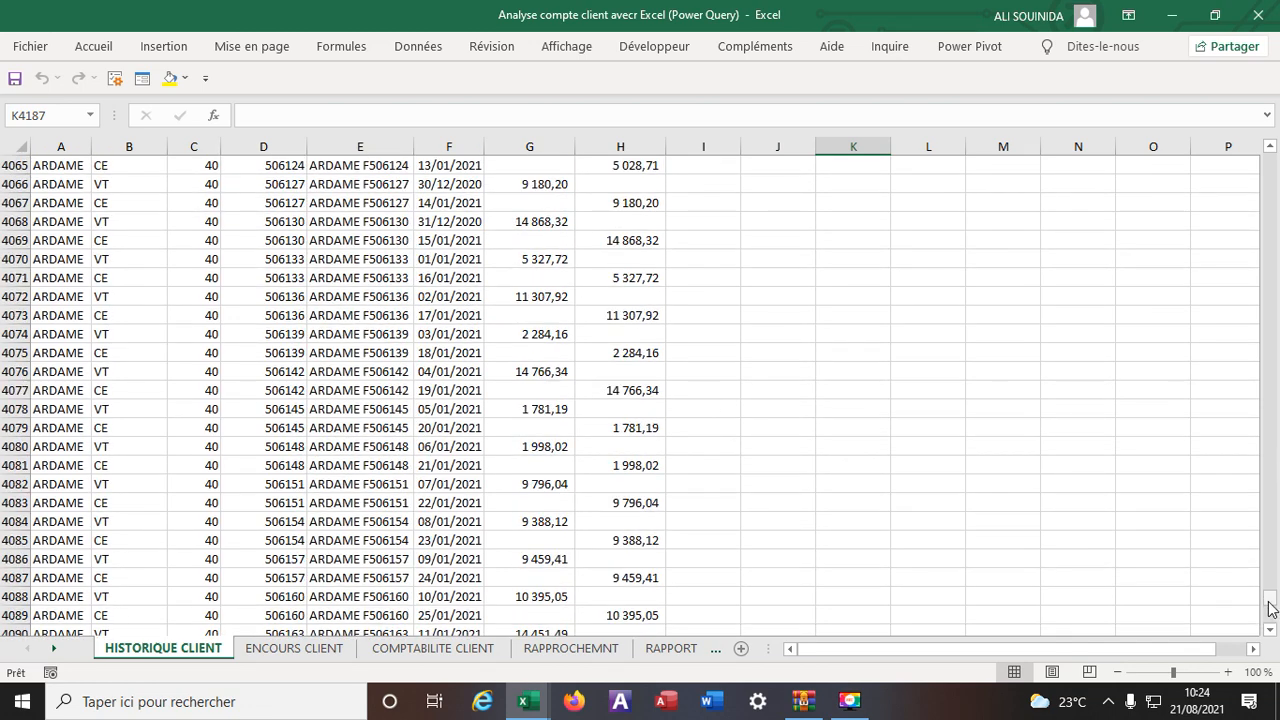
pyautogui.moveTo(1270, 608); pyautogui.dragTo(1270, 160)
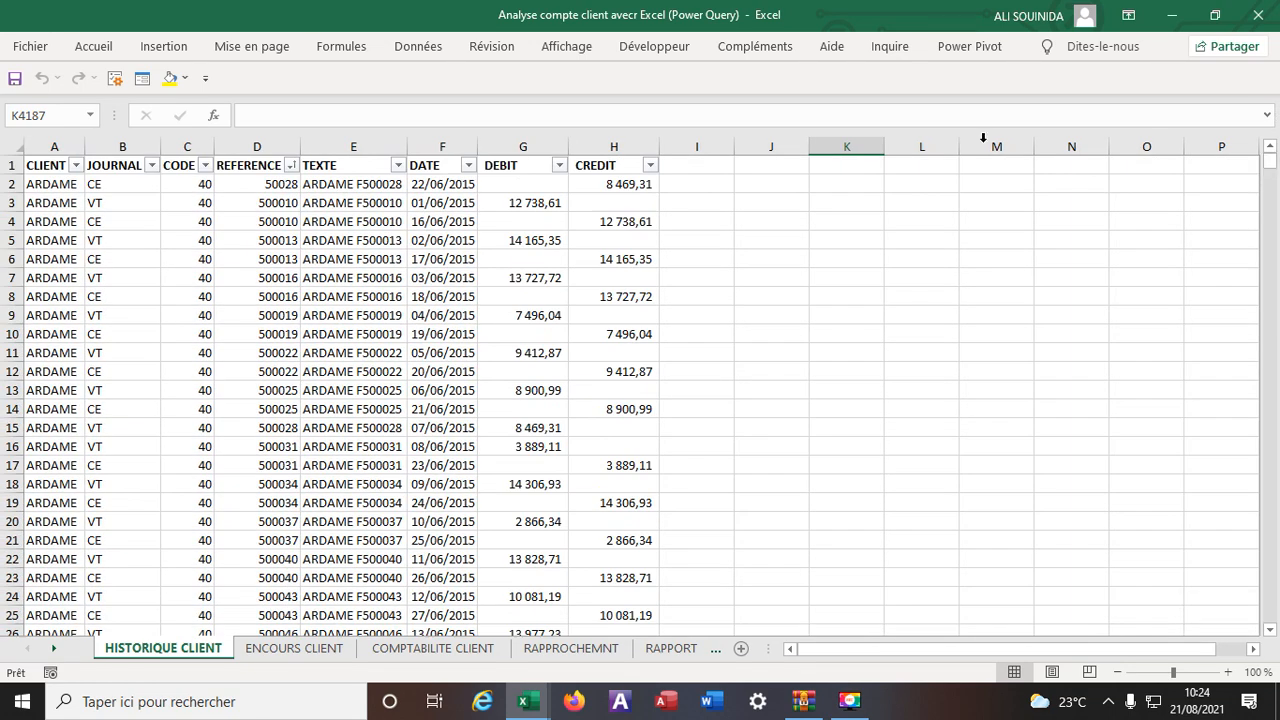
pyautogui.click(490, 147)
pyautogui.click(420, 648)
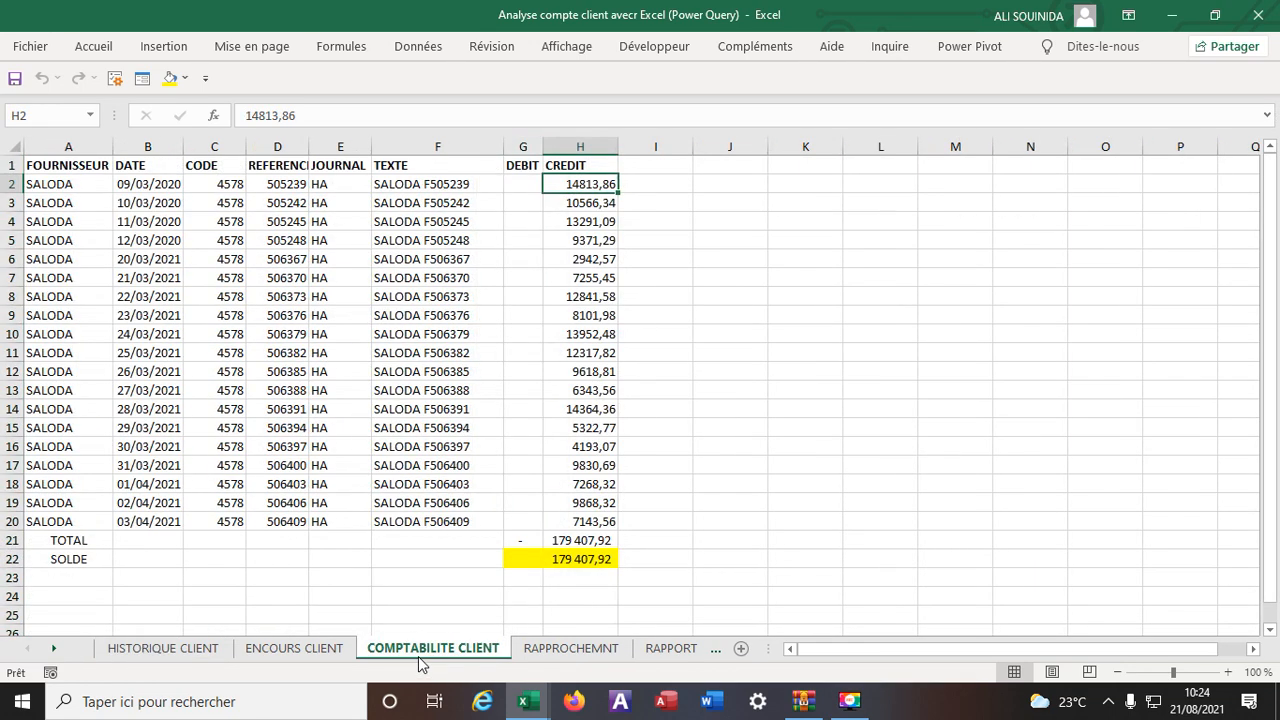
pyautogui.click(160, 648)
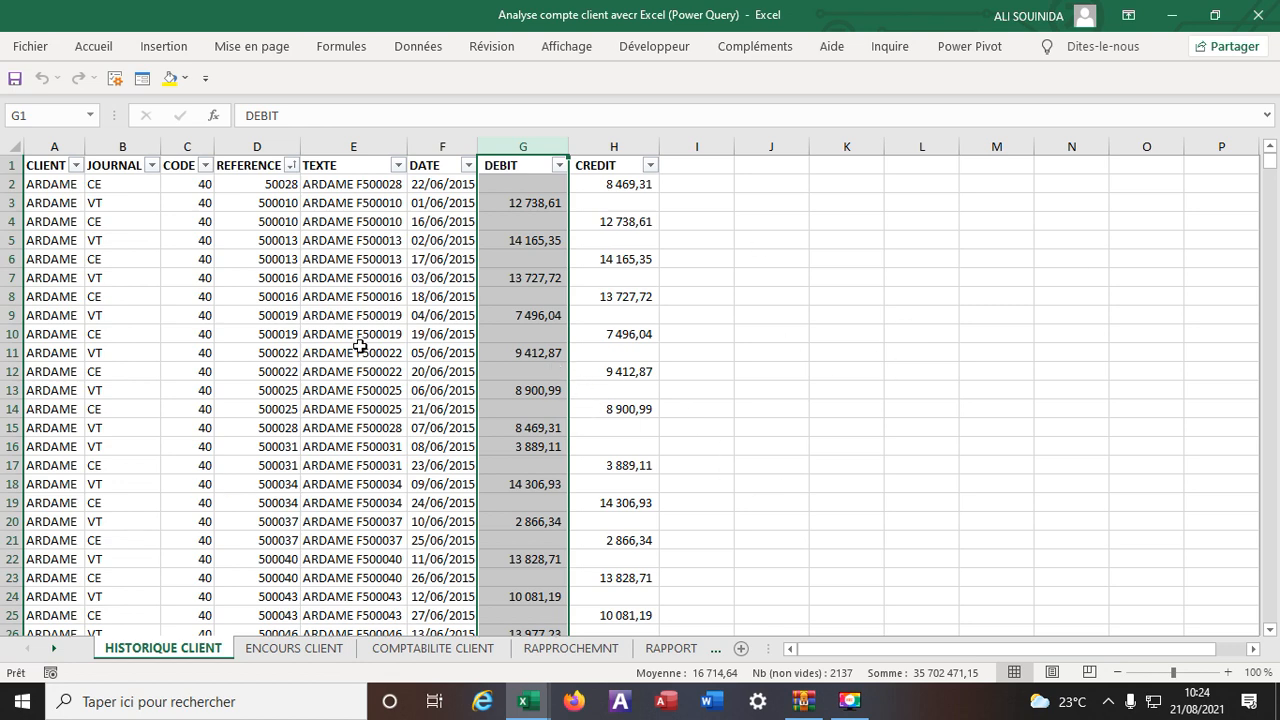
# Step: Examine the CLIENT and JOURNAL columns, matching the VT entry in row 3 to its debit and the CE entry in row 4 to its credit
pyautogui.click(52, 145)
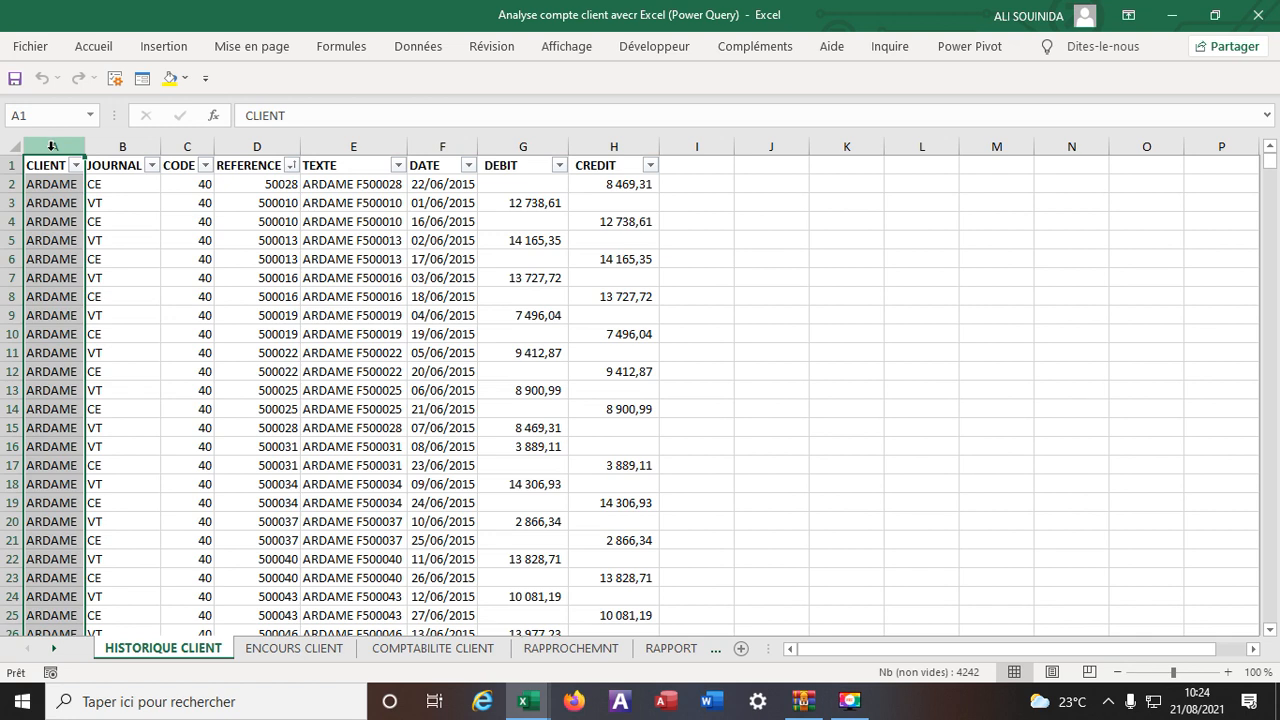
pyautogui.click(118, 146)
pyautogui.click(122, 204)
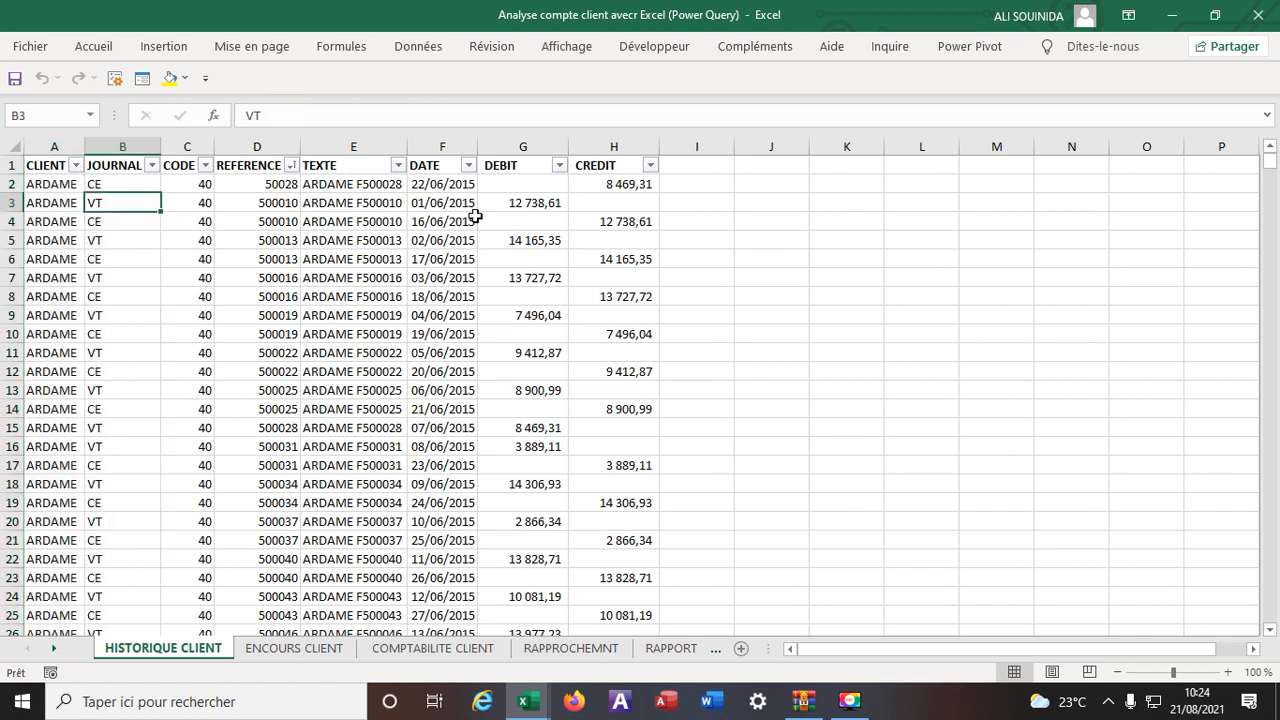
pyautogui.click(536, 203)
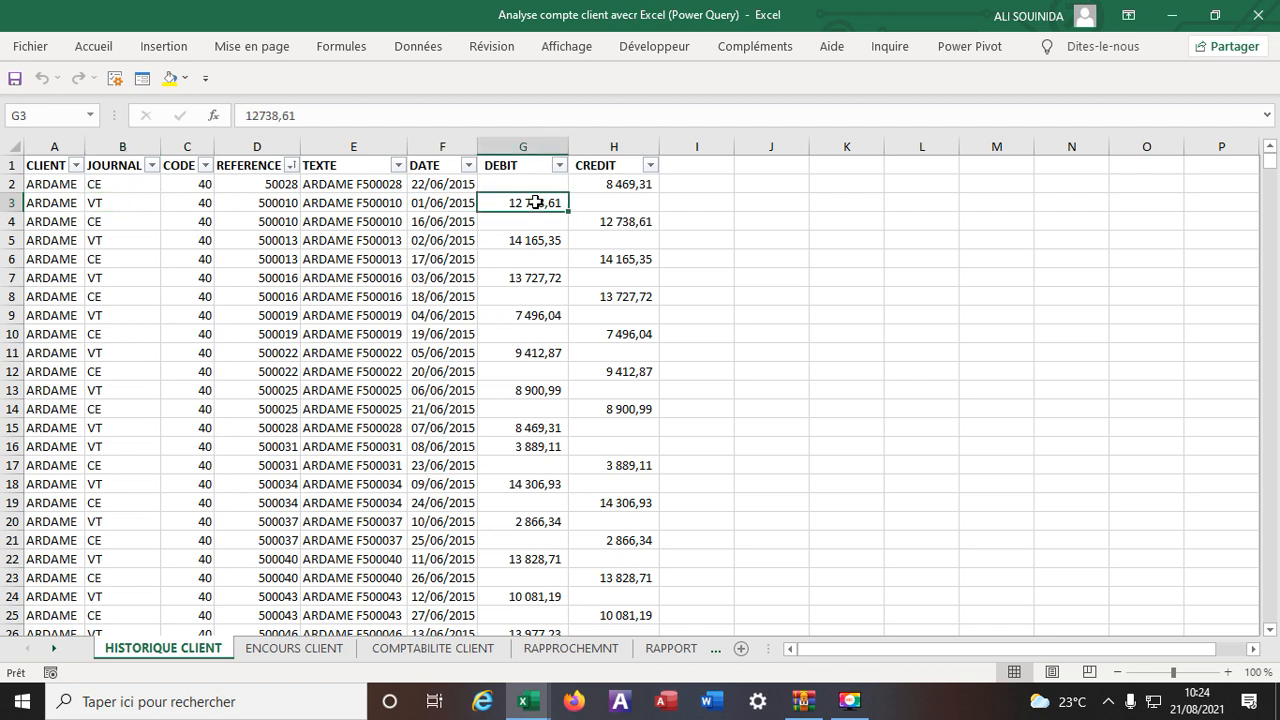
pyautogui.click(105, 240)
pyautogui.click(112, 222)
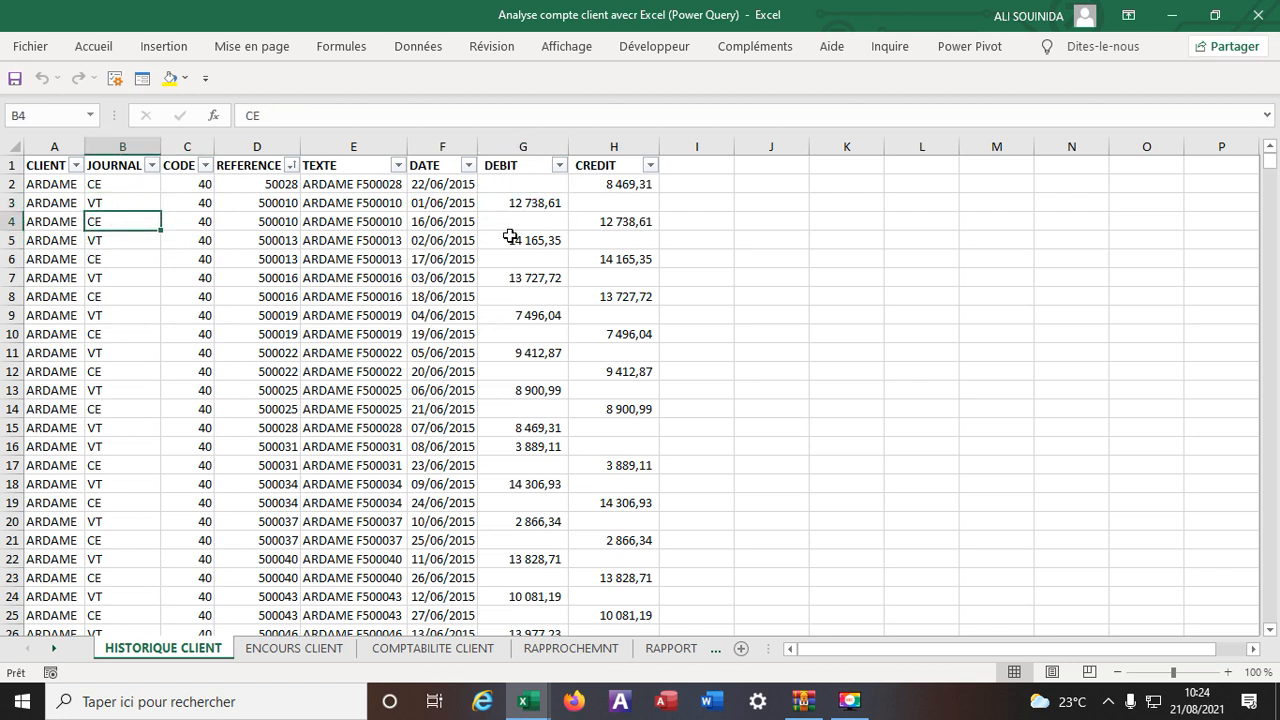
pyautogui.click(608, 221)
# Step: Examine the CODE, REFERENCE, DATE and DEBIT columns, including the credit in row 4 and the date in row 8
pyautogui.click(184, 139)
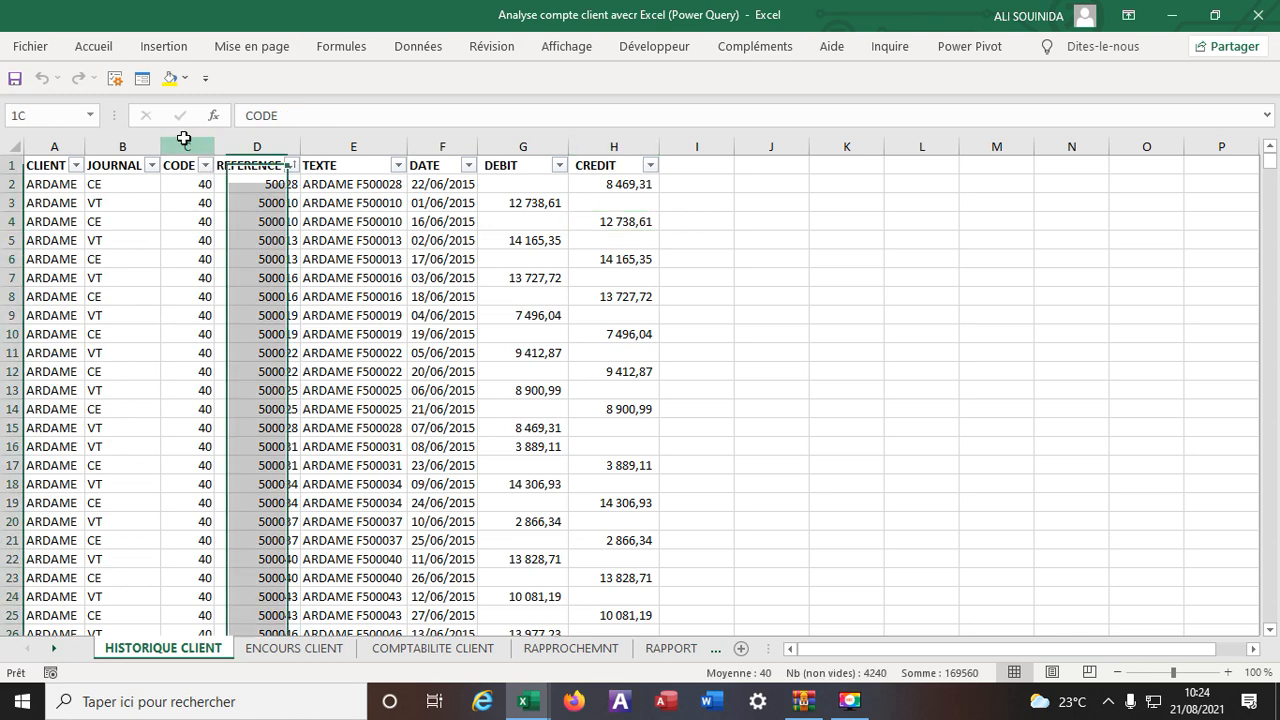
pyautogui.click(256, 145)
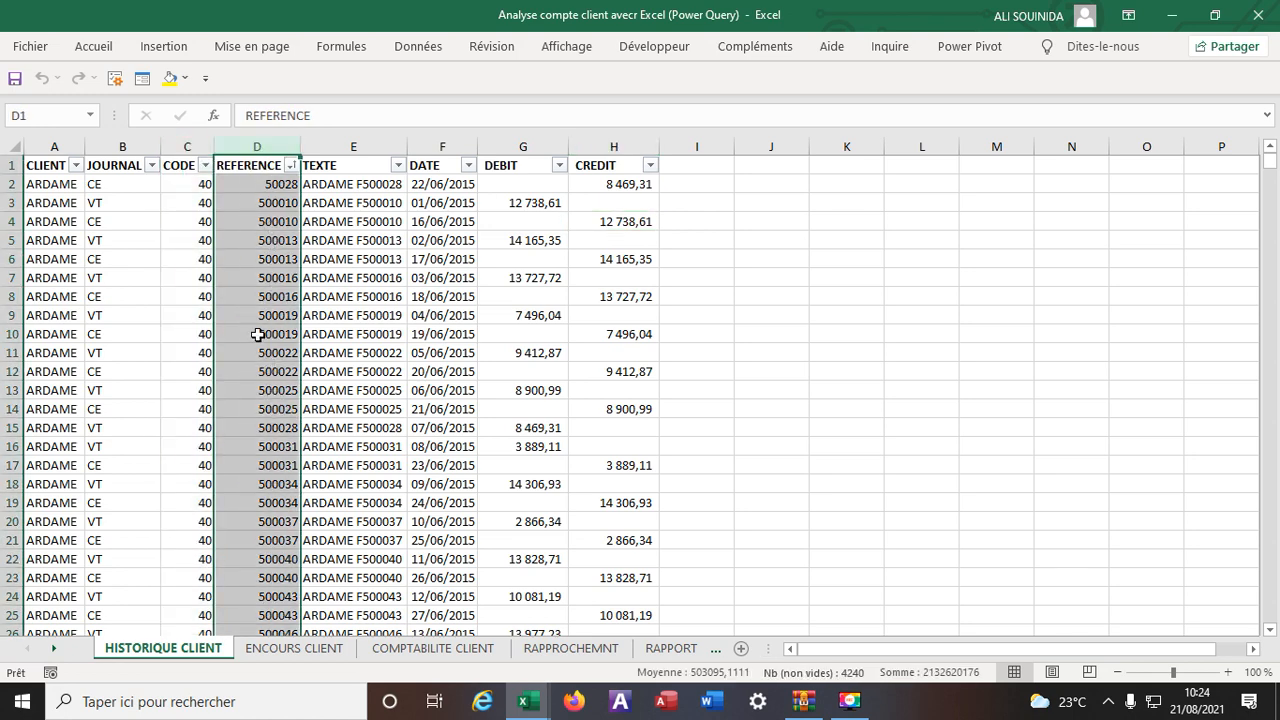
pyautogui.click(440, 146)
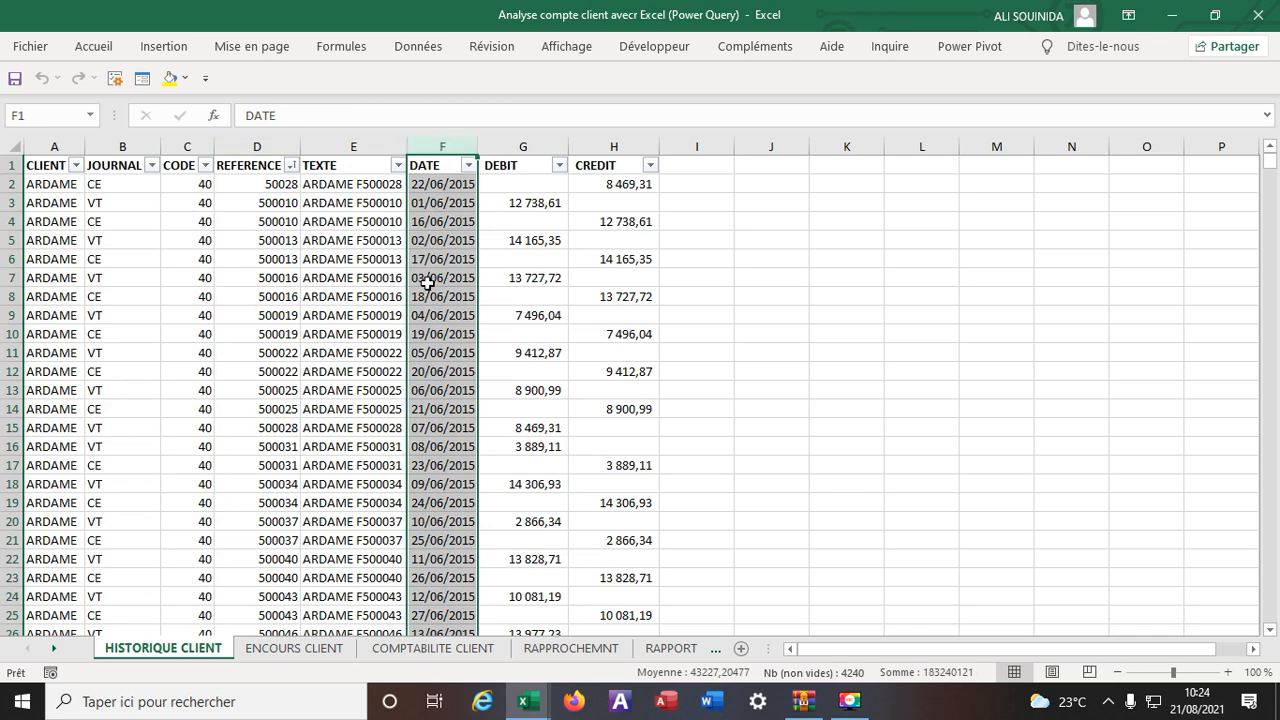
pyautogui.click(525, 150)
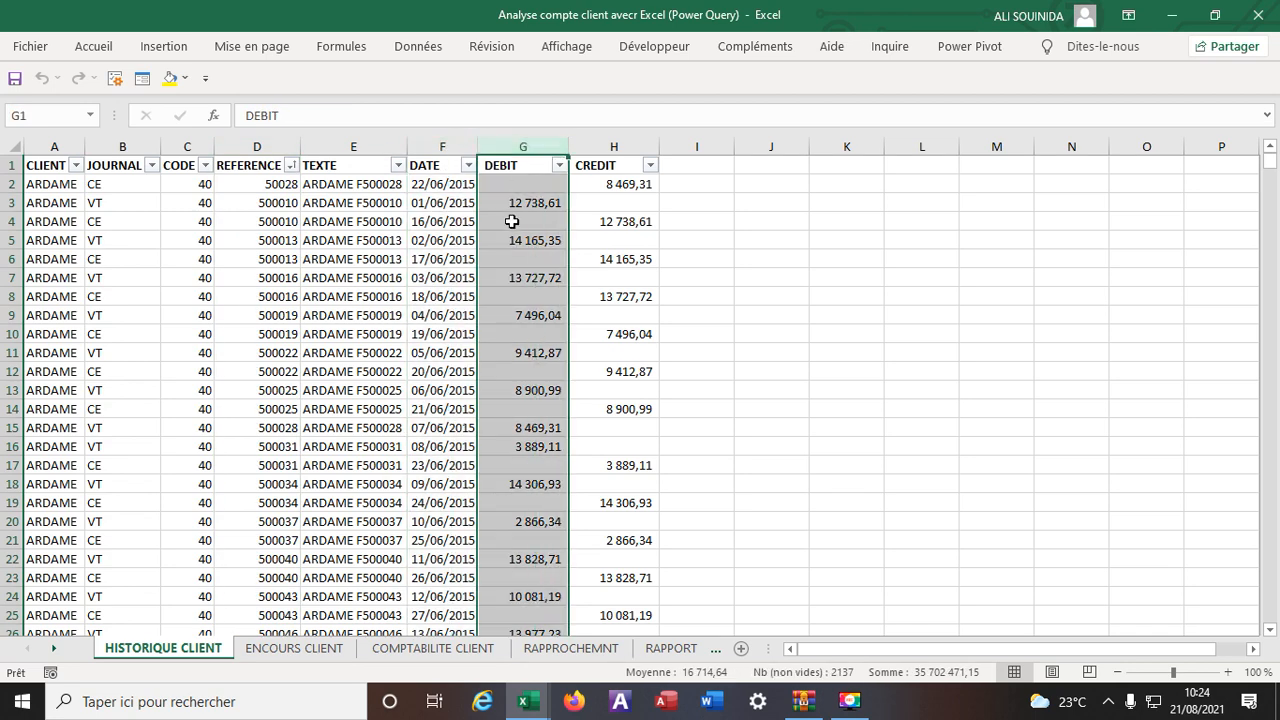
pyautogui.click(480, 201)
pyautogui.click(628, 222)
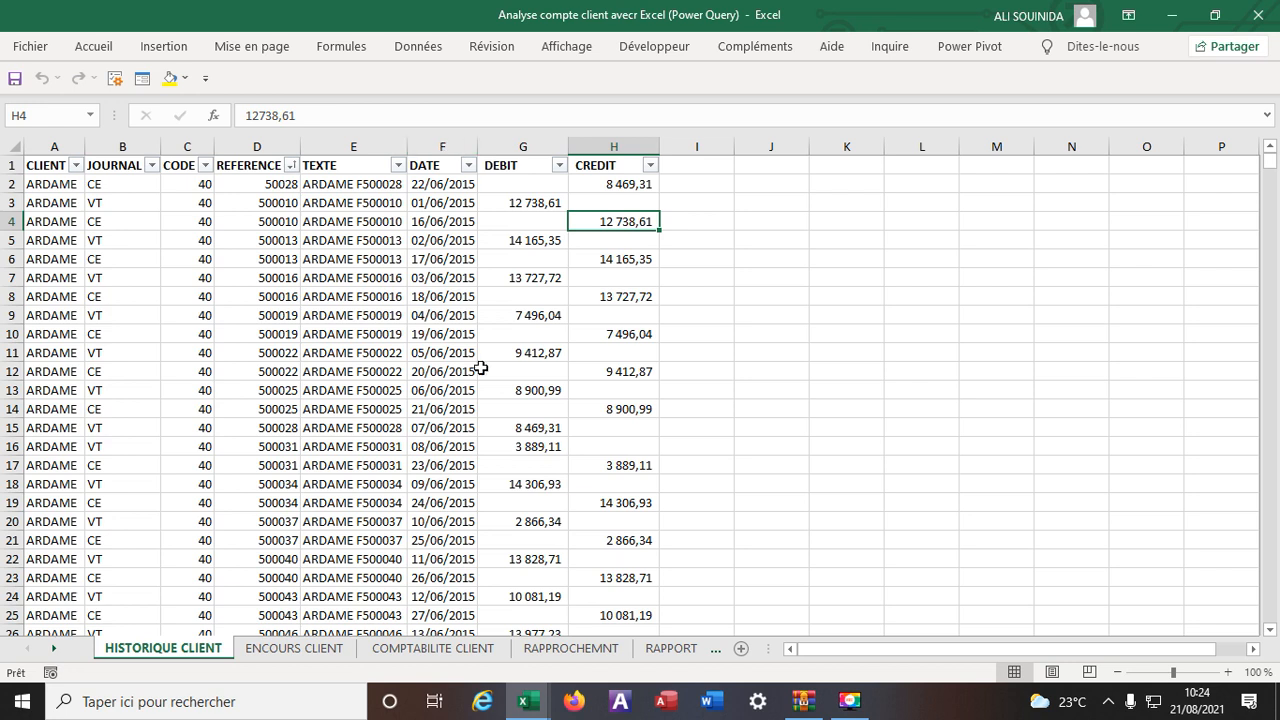
pyautogui.click(438, 298)
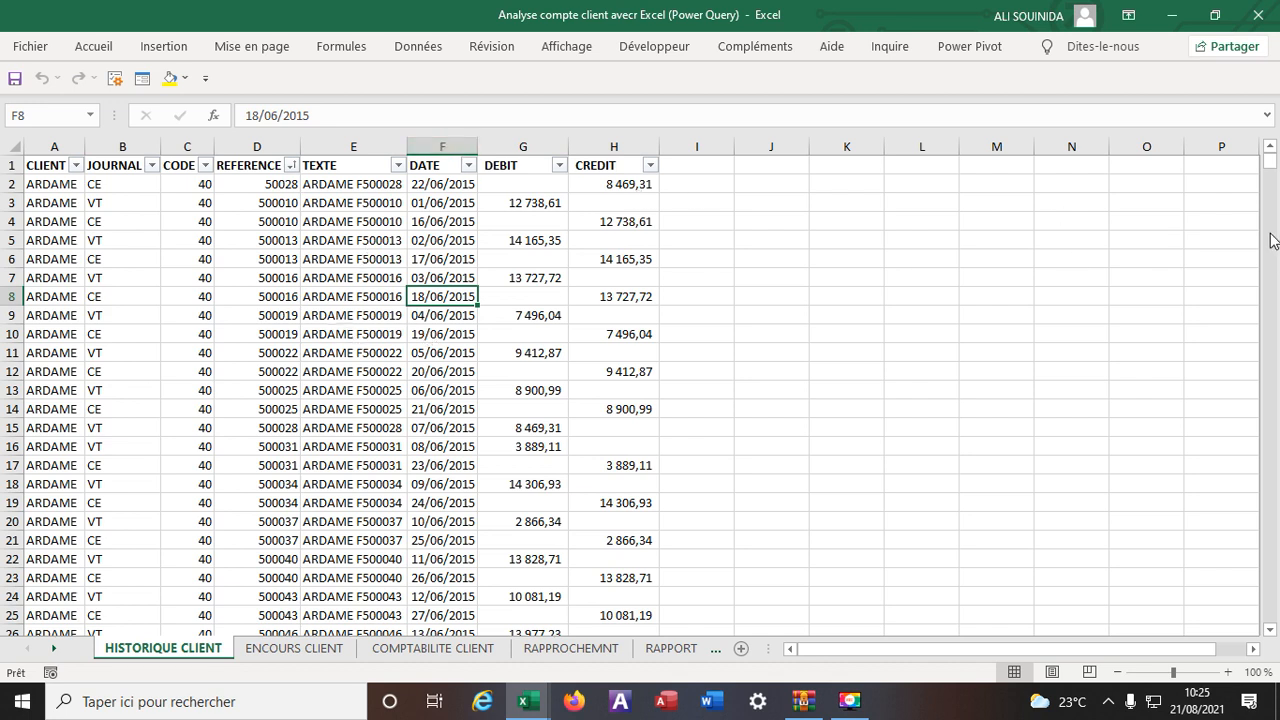
# Step: Check the totals and balance ending HISTORIQUE CLIENT, and select the credit amounts H2:H20 on COMPTABILITE CLIENT for comparison
pyautogui.moveTo(1275, 170); pyautogui.dragTo(1259, 672)
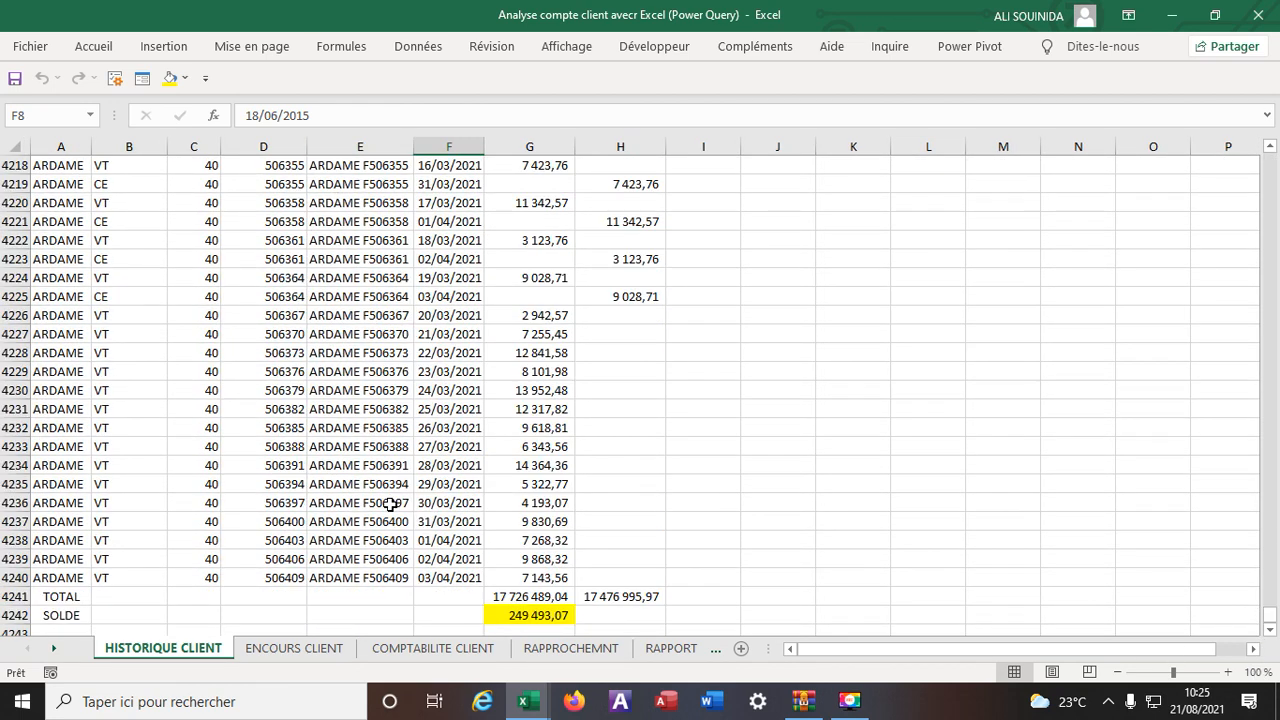
pyautogui.click(430, 648)
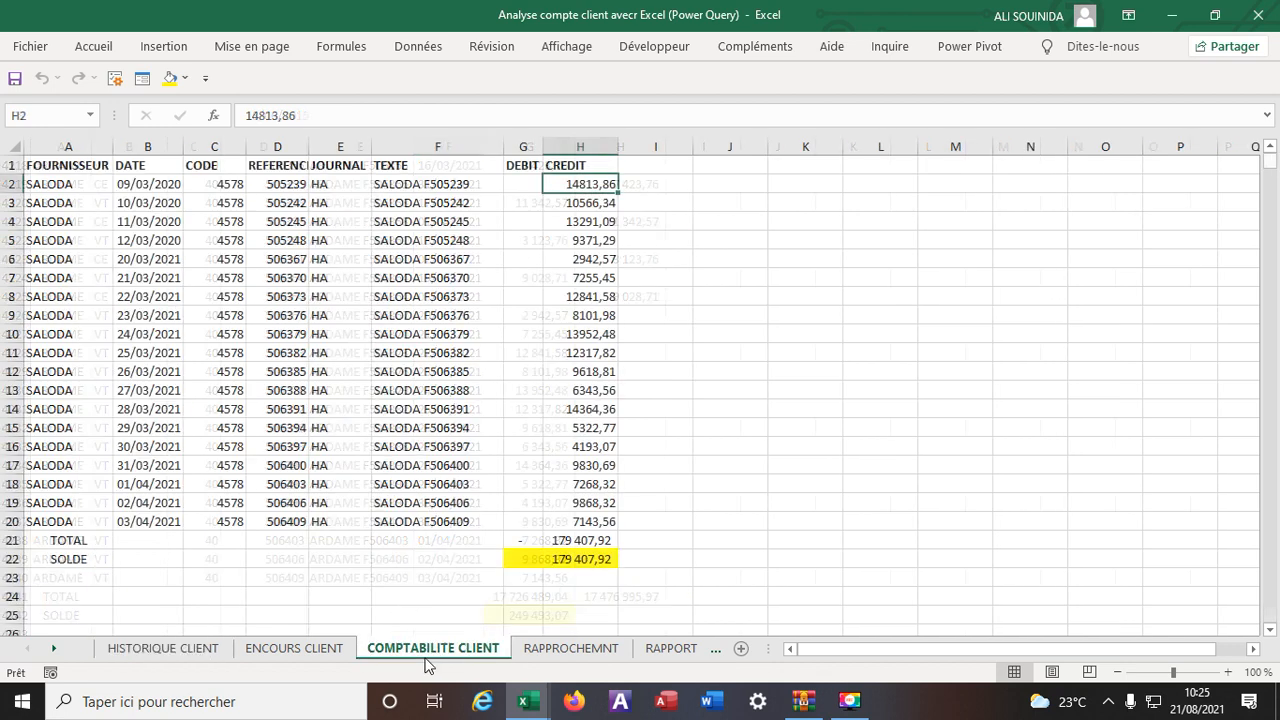
pyautogui.click(817, 429)
pyautogui.click(600, 184)
pyautogui.moveTo(600, 184); pyautogui.dragTo(574, 517)
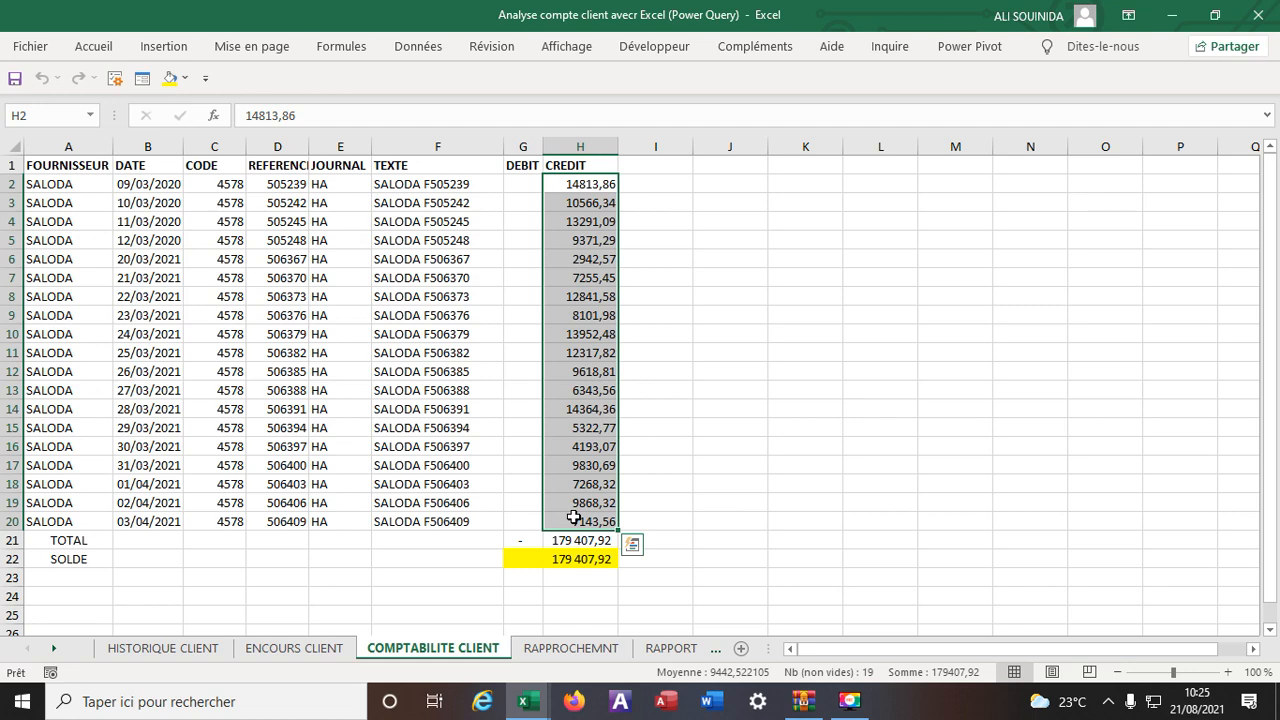
# Step: Go back to the start of HISTORIQUE CLIENT and compare the debit in row 7 with the credit in row 8
pyautogui.click(165, 650)
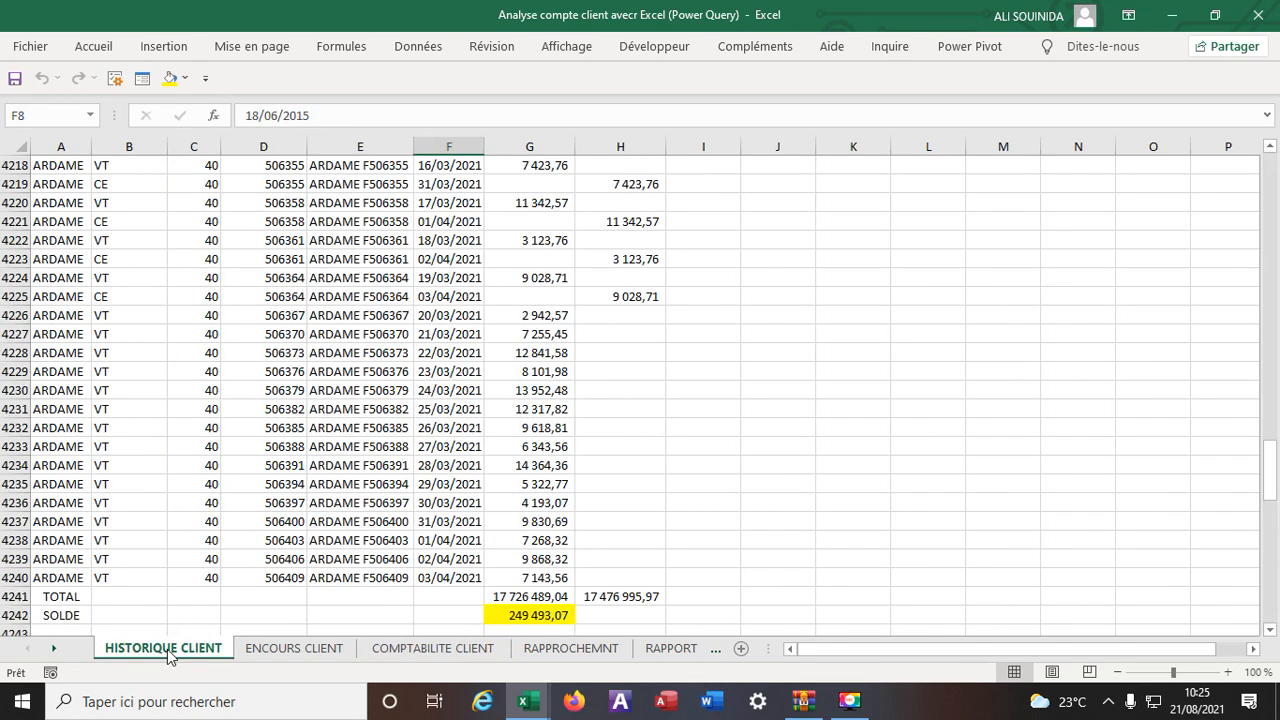
pyautogui.scroll(11, 522, 426)
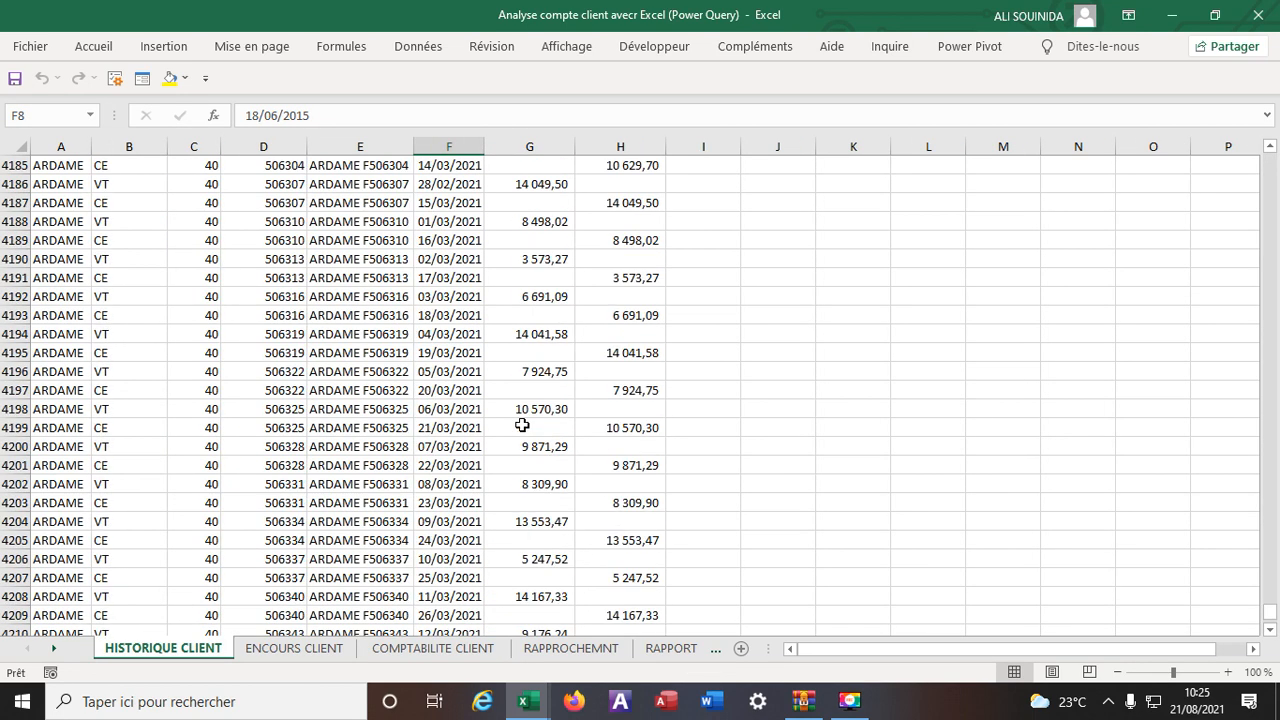
pyautogui.moveTo(1270, 612); pyautogui.dragTo(1274, 158)
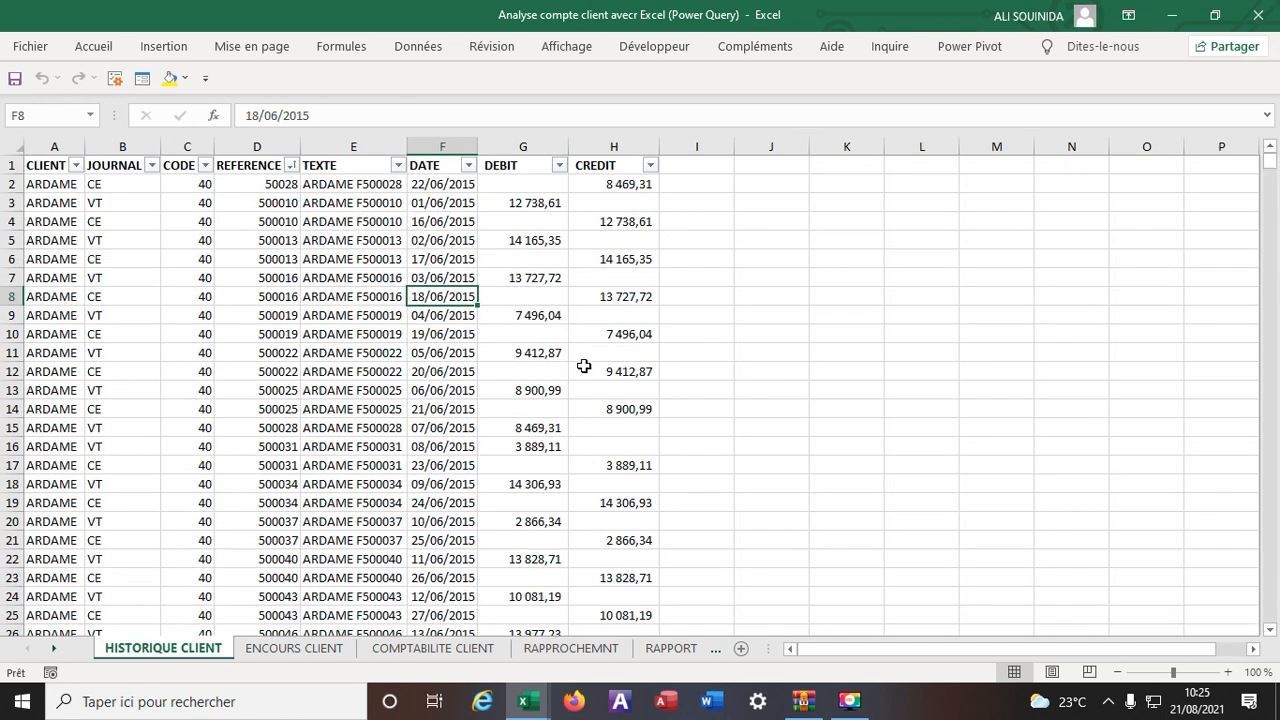
pyautogui.click(510, 279)
pyautogui.click(600, 300)
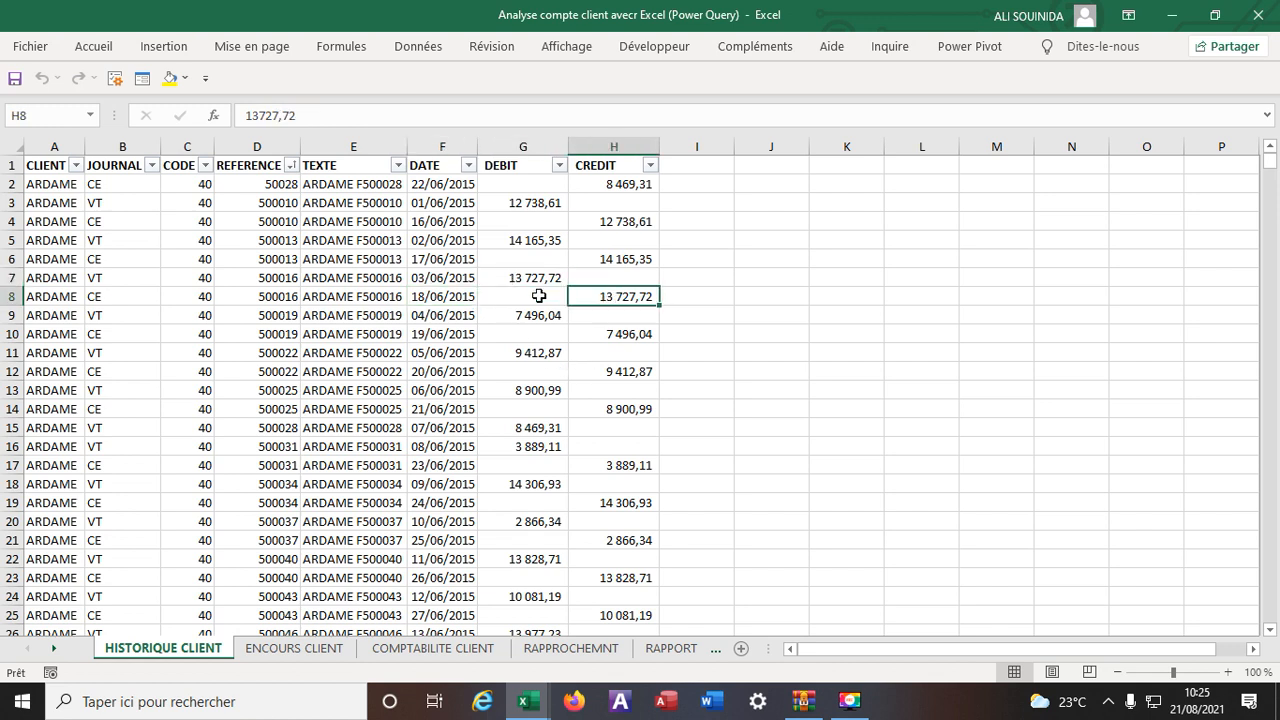
pyautogui.click(516, 279)
pyautogui.click(625, 294)
# Step: Examine the two opening balances on the RAPPORT sheet and select the reconciling credit amounts starting at G3
pyautogui.click(670, 658)
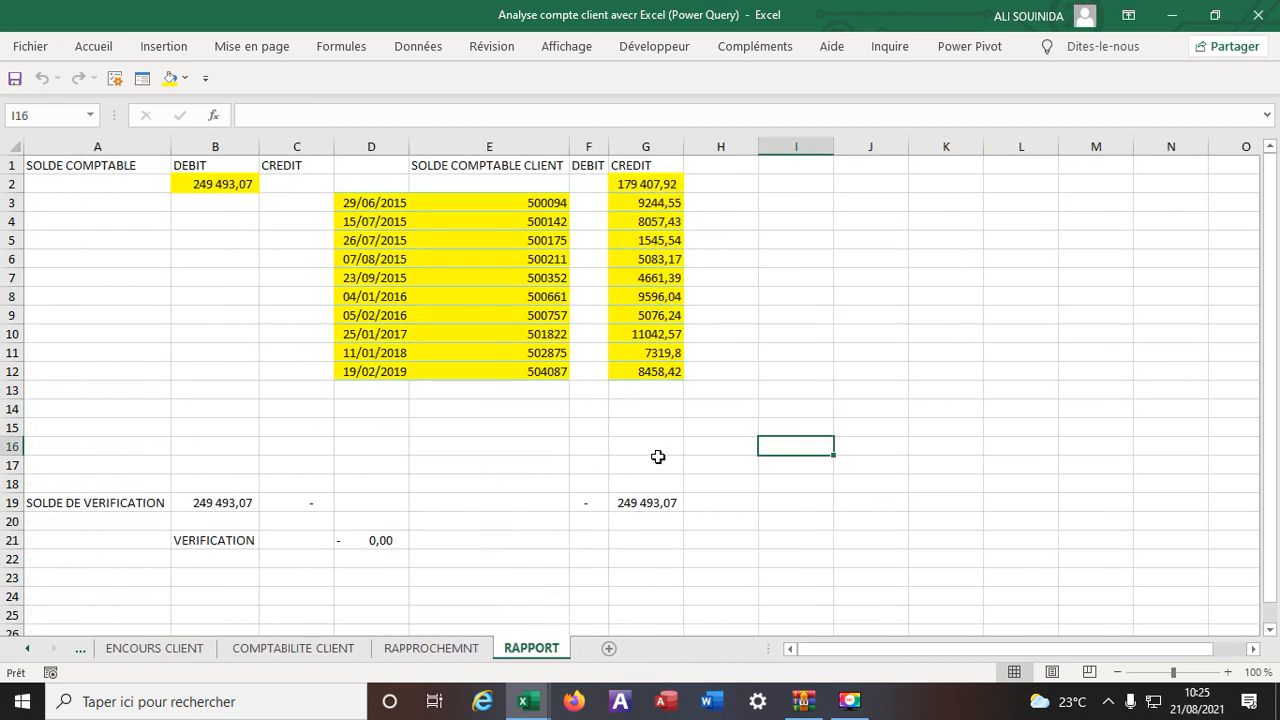
pyautogui.click(210, 183)
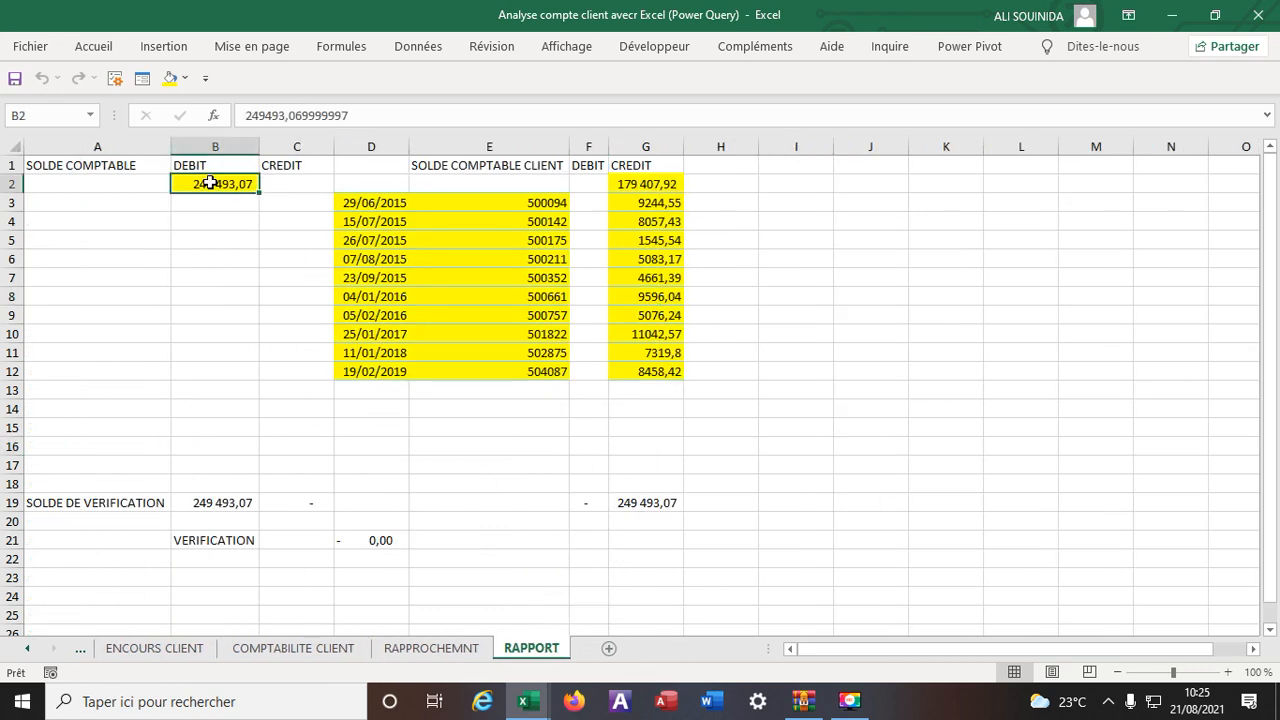
pyautogui.click(662, 186)
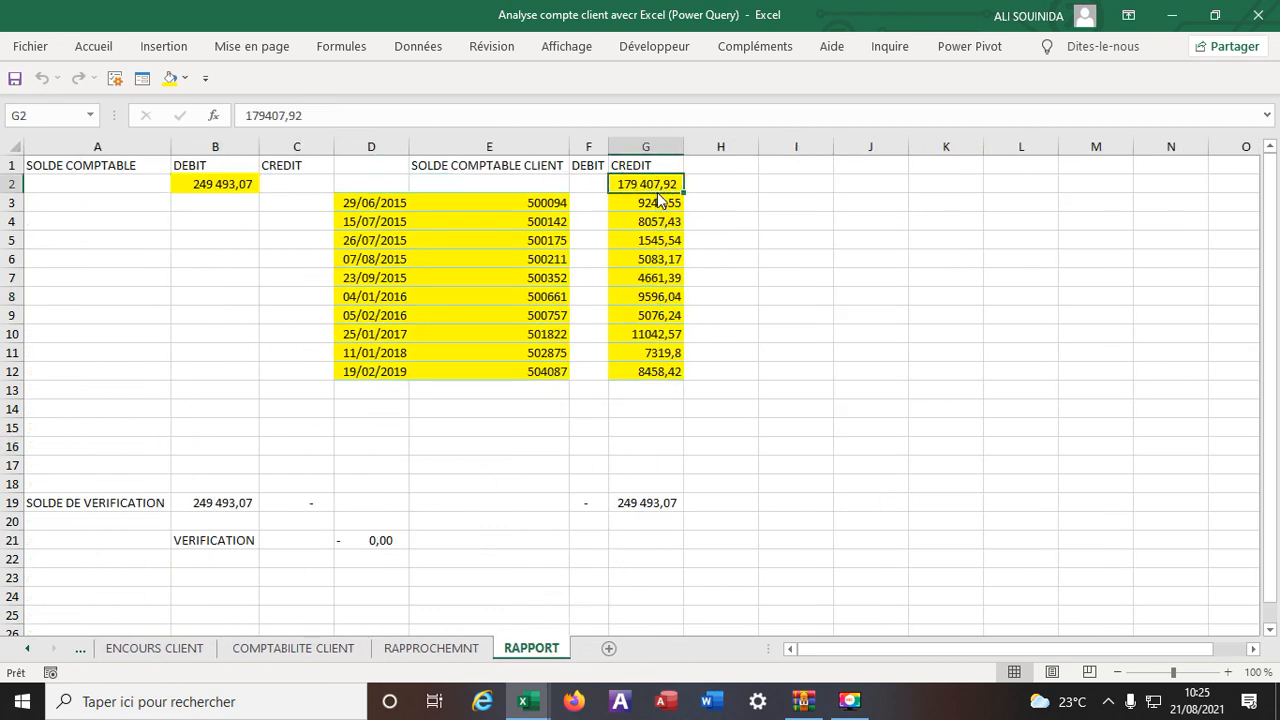
pyautogui.moveTo(658, 197); pyautogui.dragTo(668, 368)
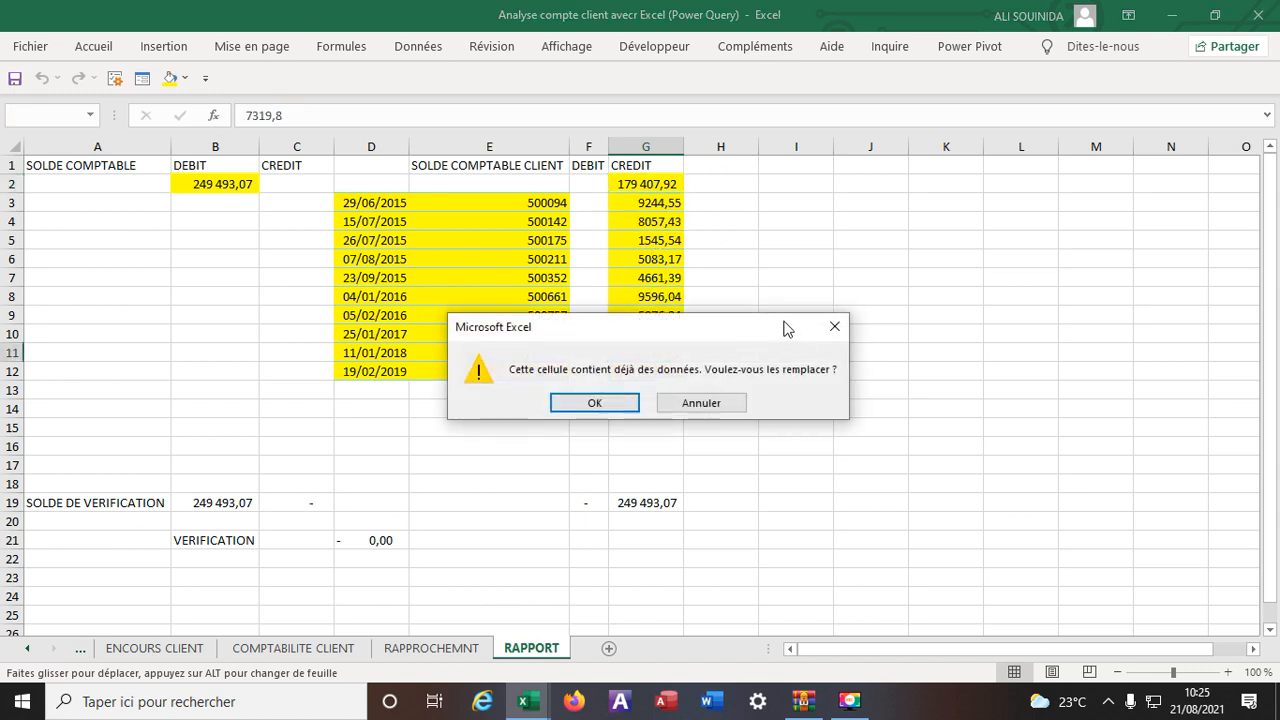
pyautogui.click(834, 327)
pyautogui.click(877, 317)
pyautogui.moveTo(655, 203); pyautogui.dragTo(640, 389)
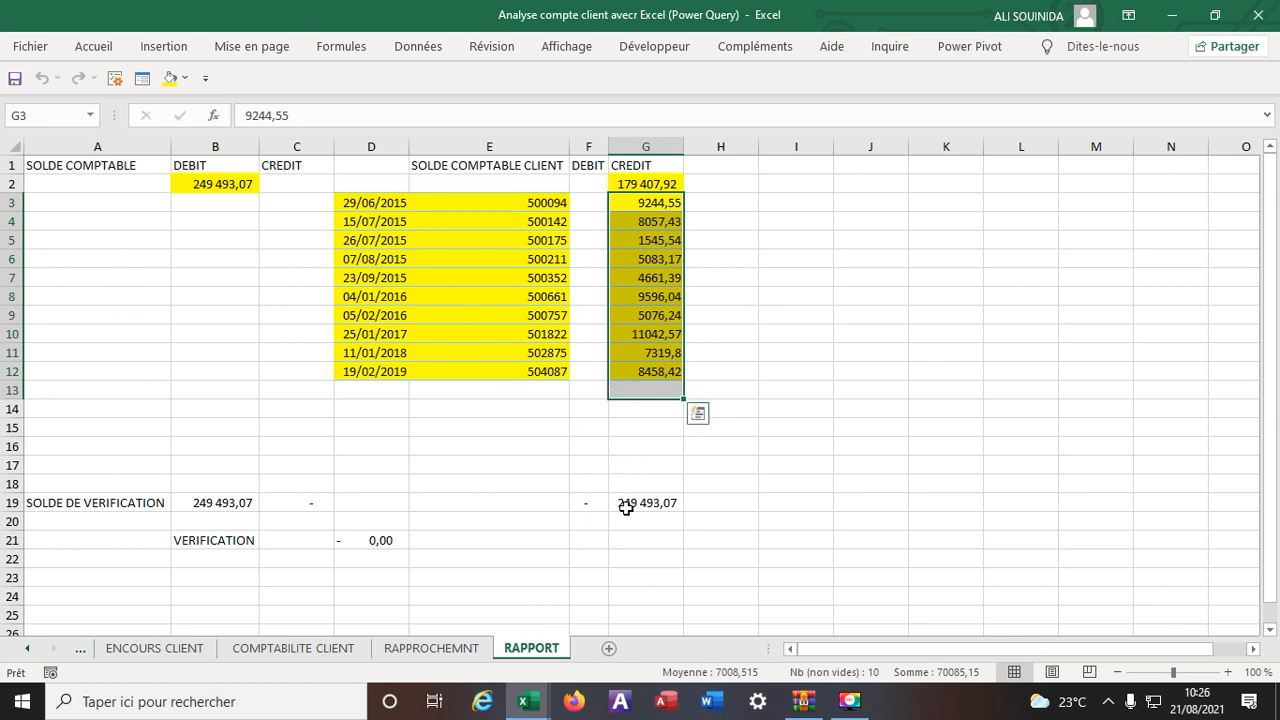
# Step: Inspect the SOLDE DE VERIFICATION formulas in B19 and G19 and the VERIFICATION formula in D21
pyautogui.click(233, 512)
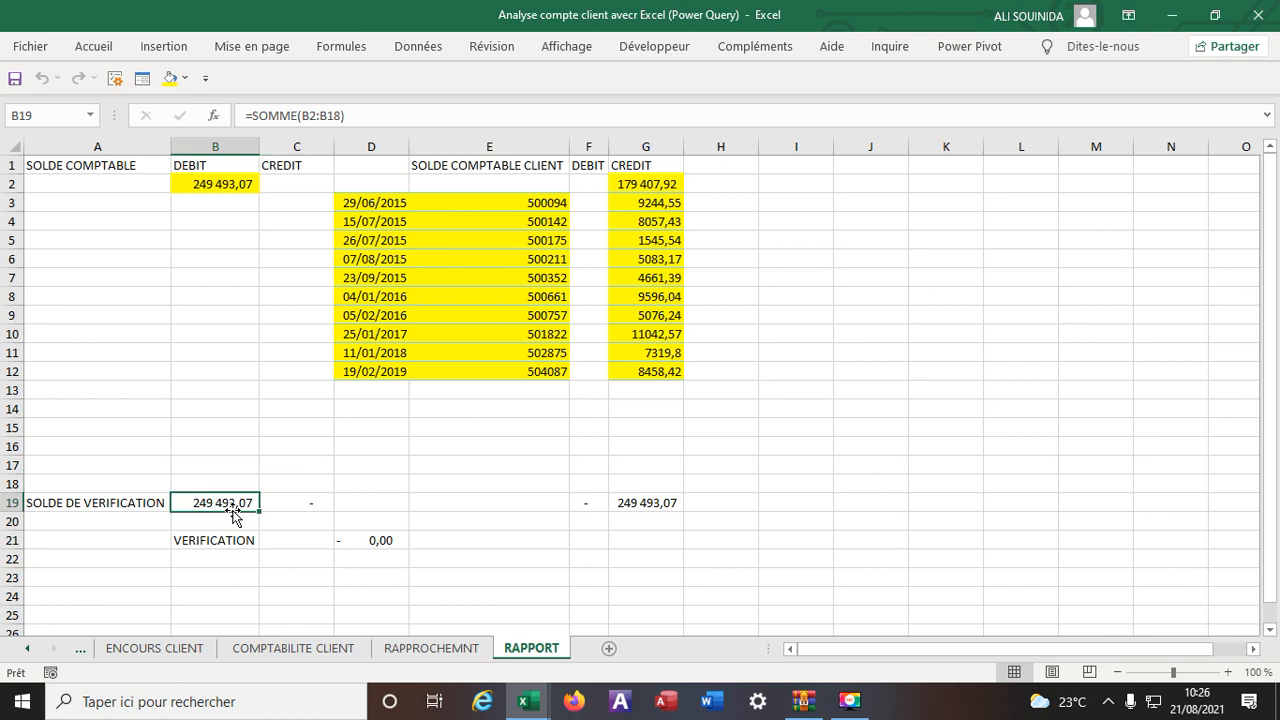
pyautogui.click(645, 505)
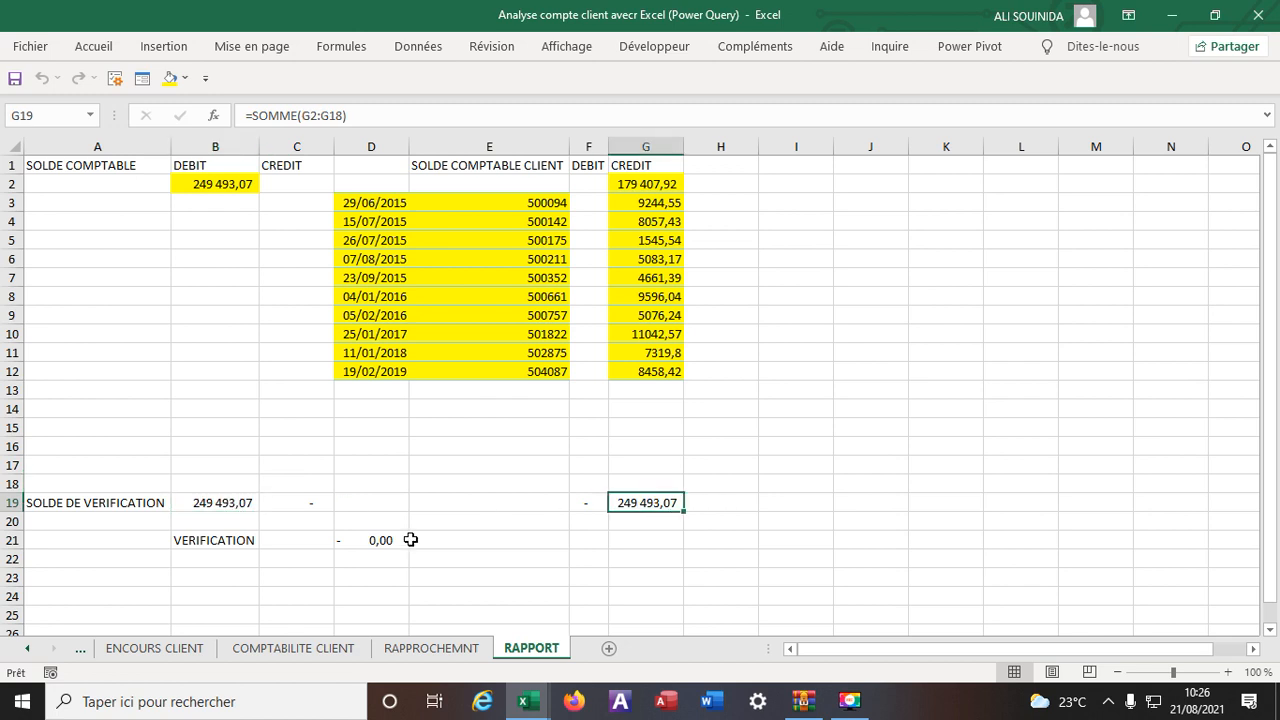
pyautogui.click(378, 541)
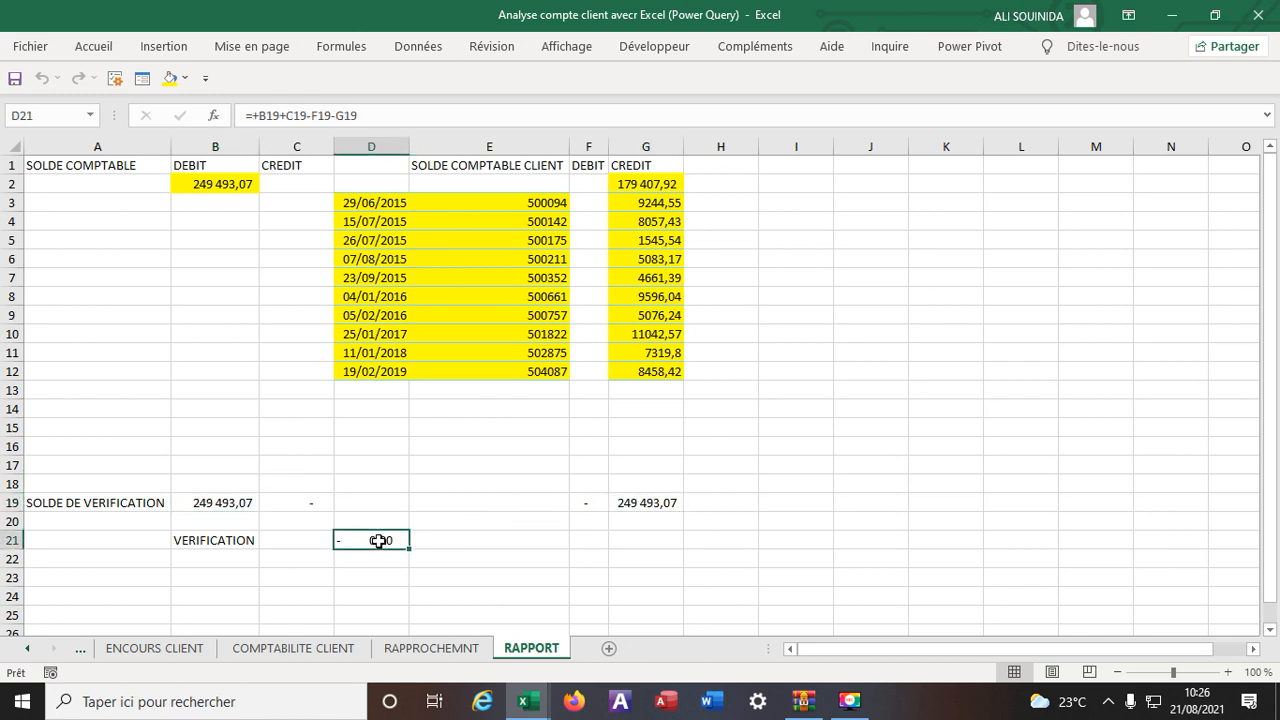
pyautogui.click(826, 356)
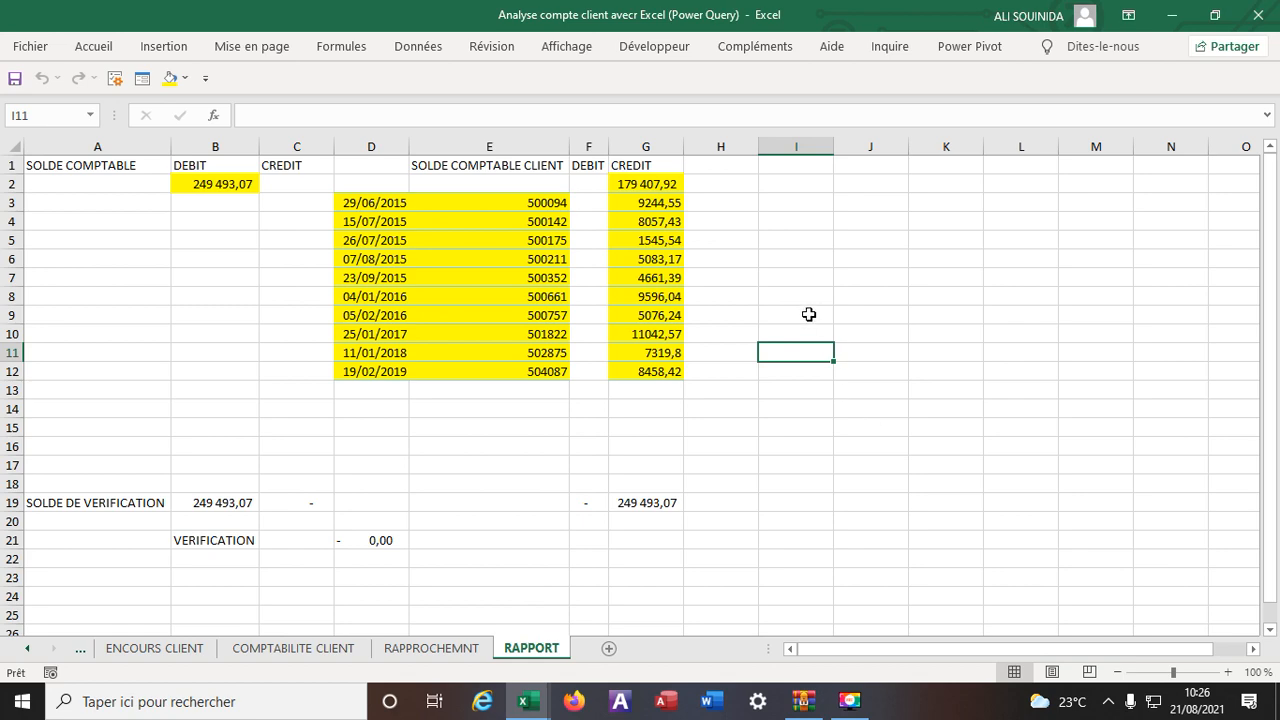
# Step: Return to the HISTORIQUE CLIENT sheet of the client account analysis workbook and select the empty cell K13
pyautogui.click(29, 650)
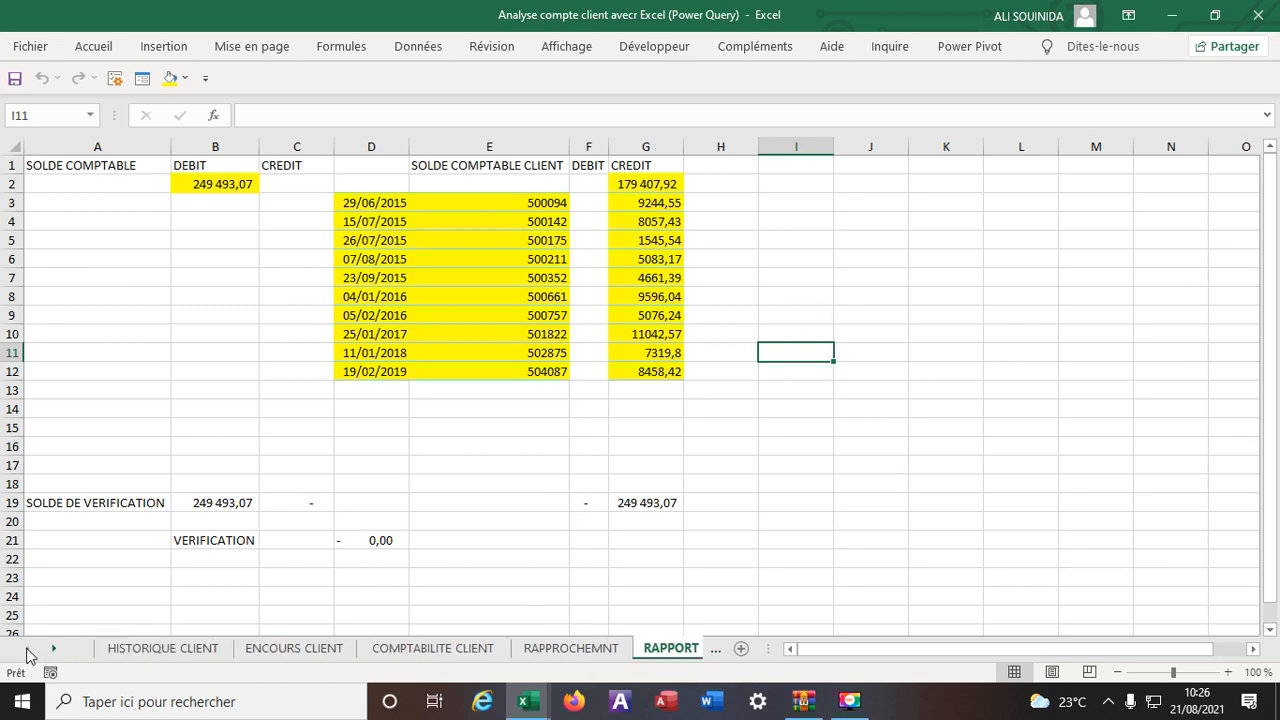
pyautogui.click(145, 650)
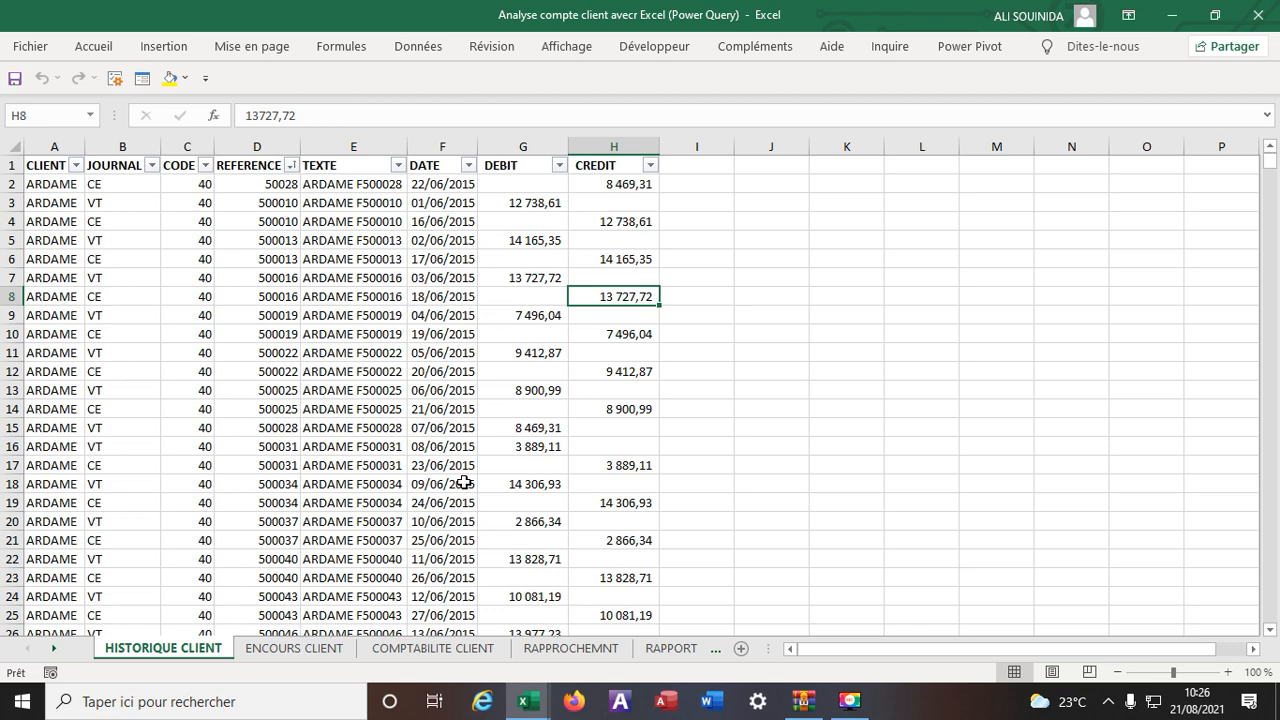
pyautogui.click(521, 705)
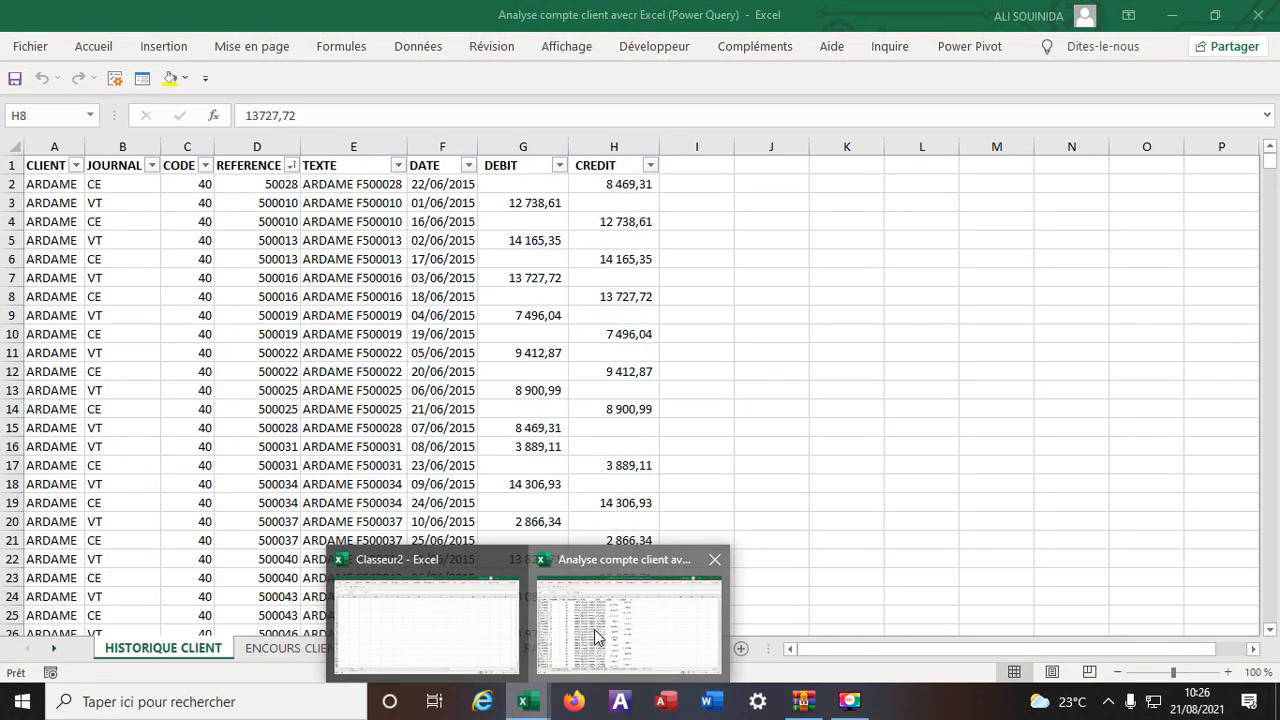
pyautogui.click(628, 625)
pyautogui.click(842, 387)
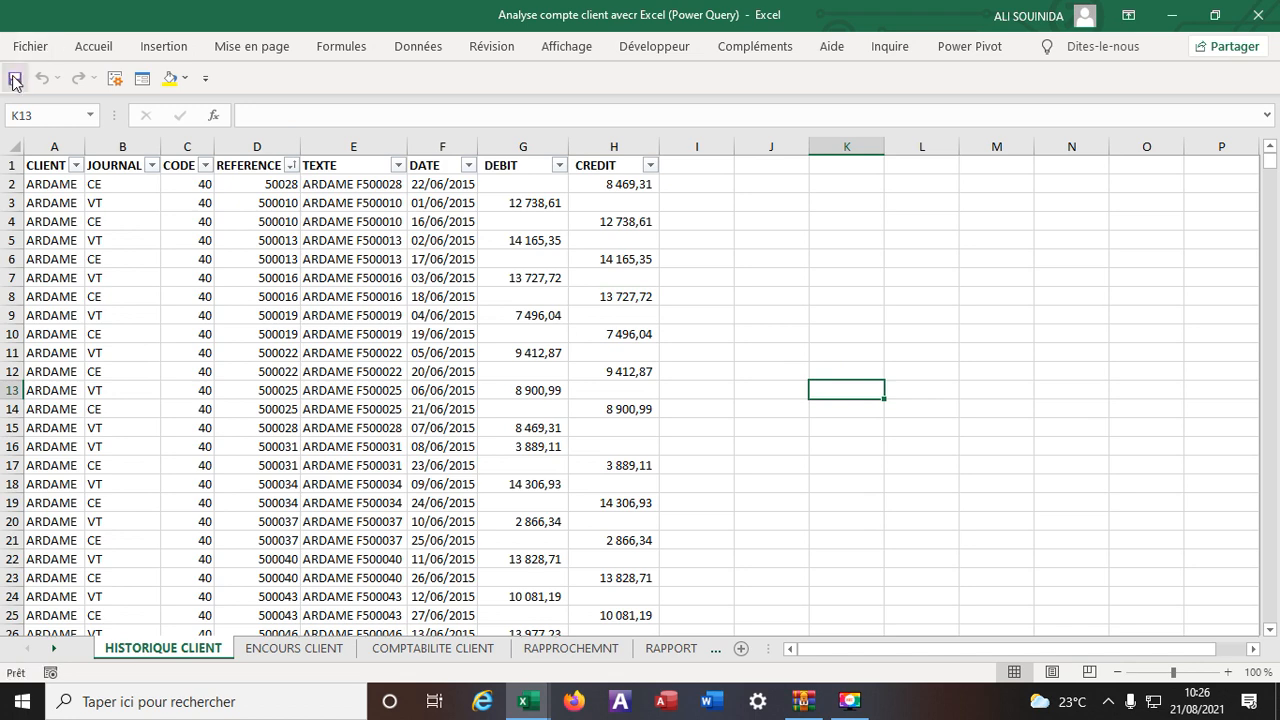
# Step: Close the analysis workbook and import Analyse compte client avecr Excel (Power Query) from the Bureau folder as a new query in the blank workbook
pyautogui.click(1262, 22)
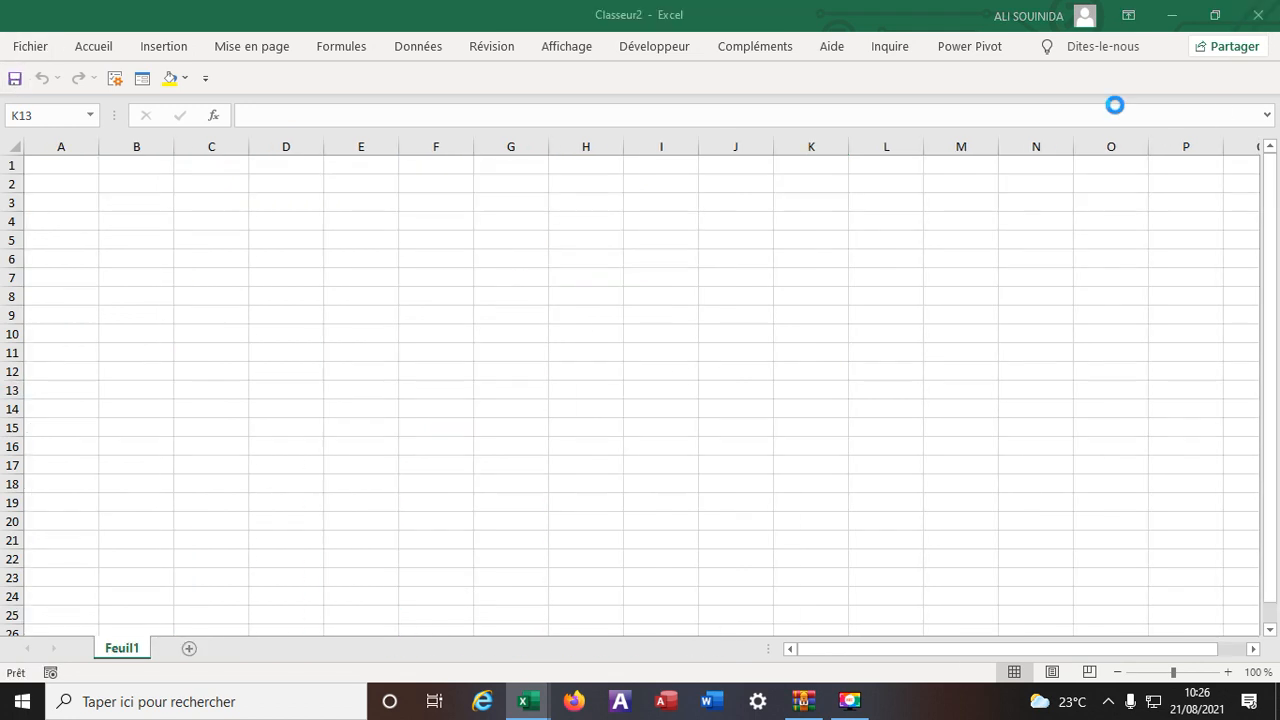
pyautogui.click(421, 49)
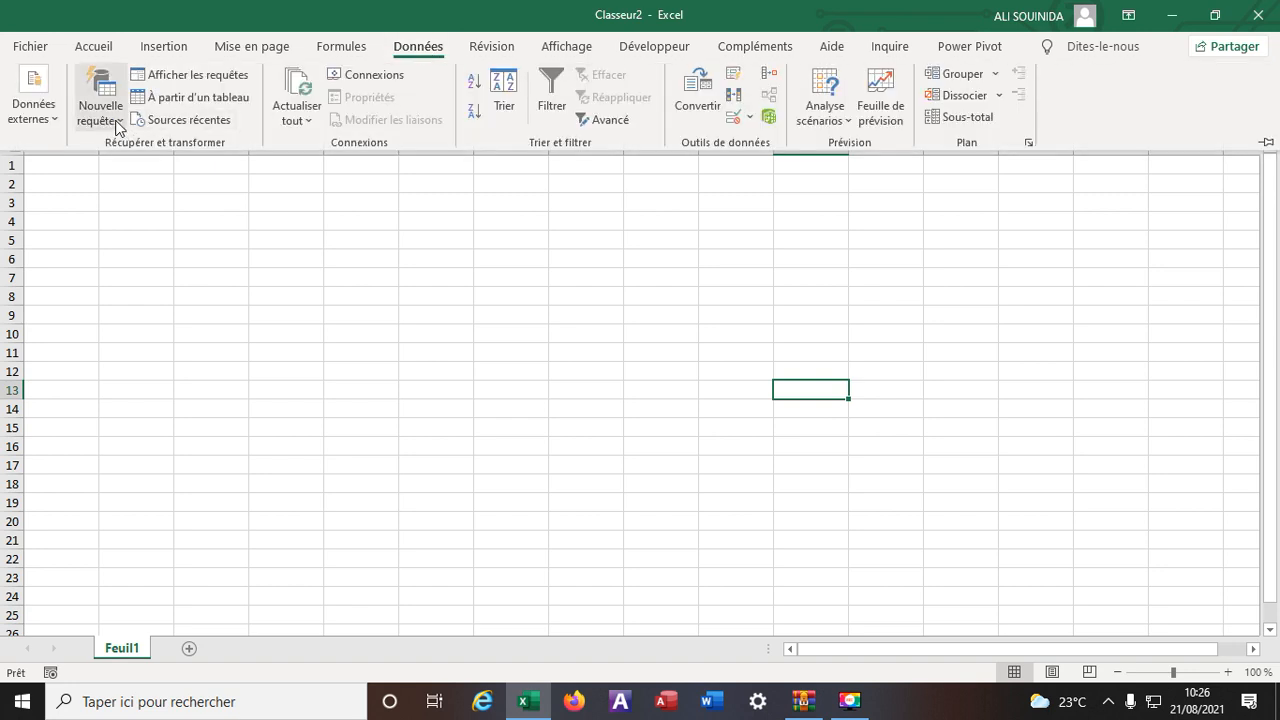
pyautogui.click(110, 114)
pyautogui.moveTo(143, 157)
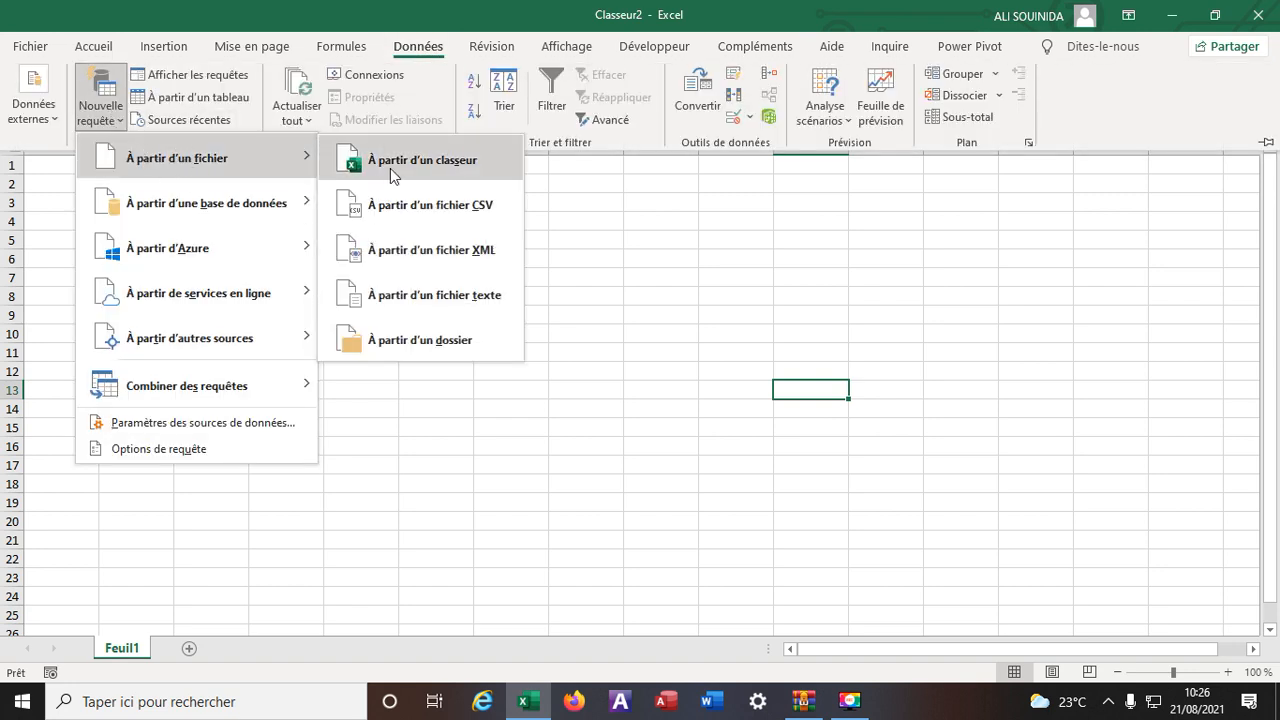
pyautogui.click(391, 172)
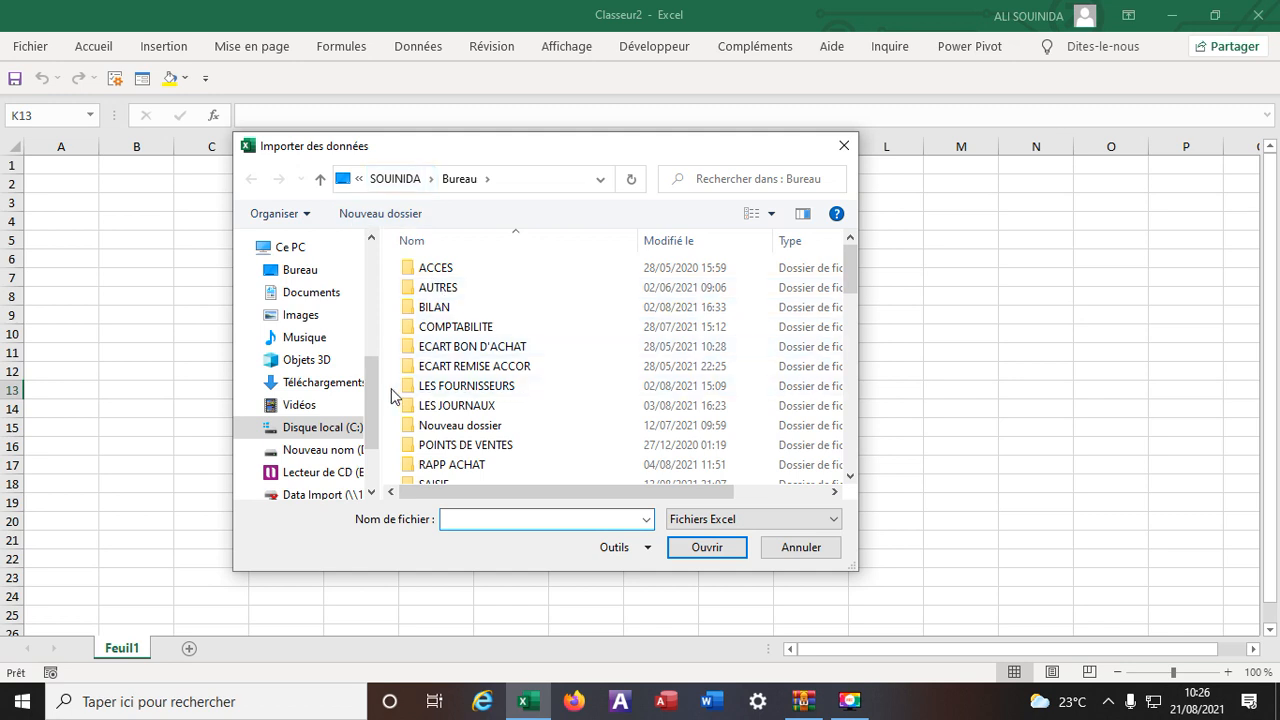
pyautogui.moveTo(370, 382); pyautogui.dragTo(329, 286)
pyautogui.click(305, 277)
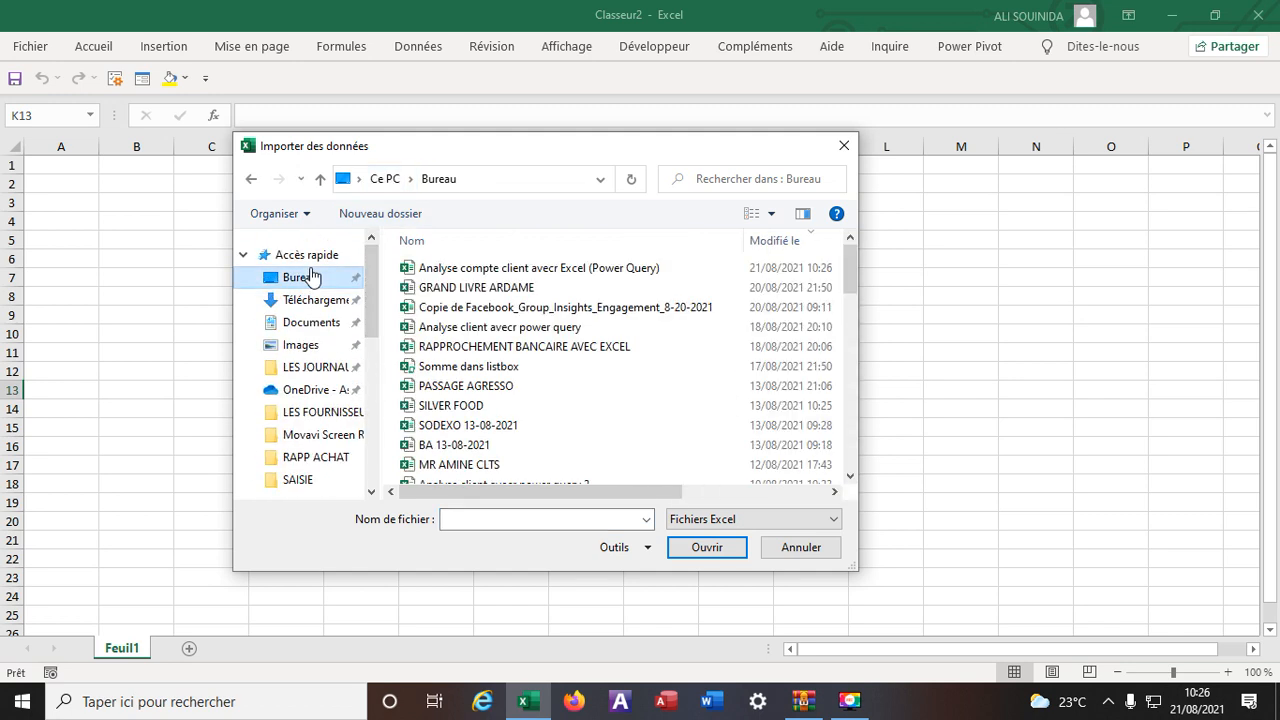
pyautogui.click(506, 273)
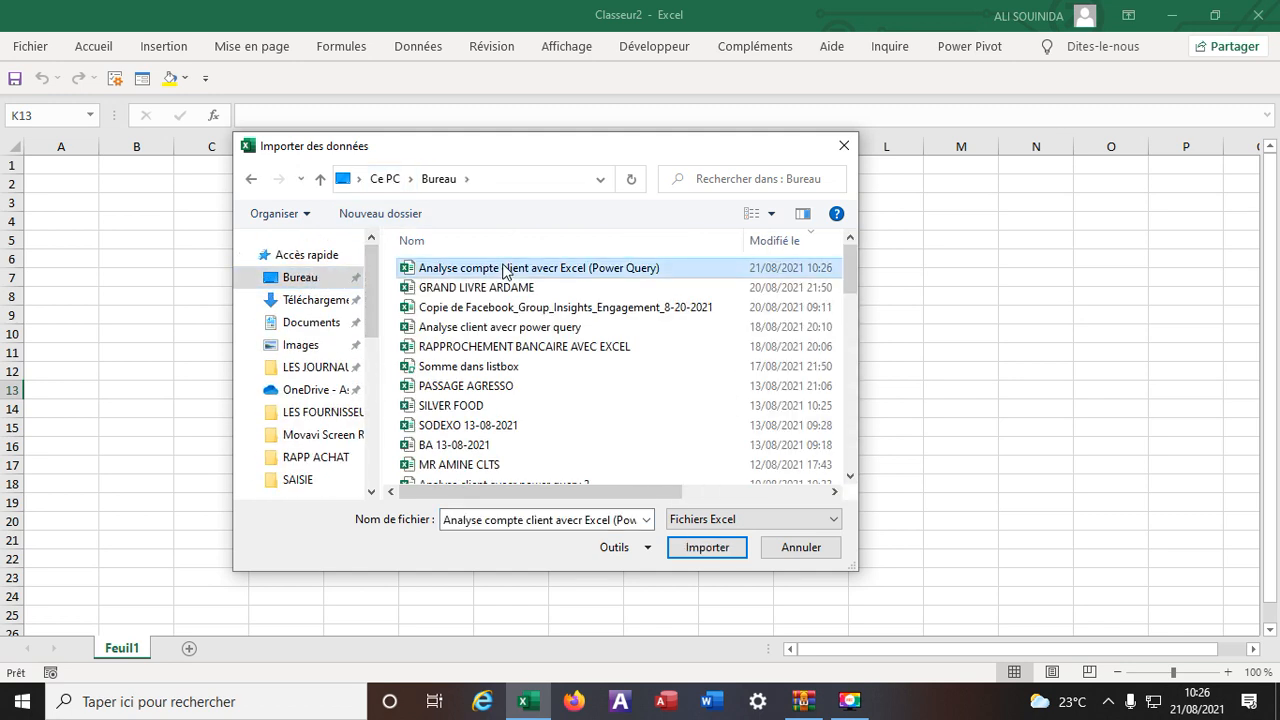
pyautogui.click(708, 551)
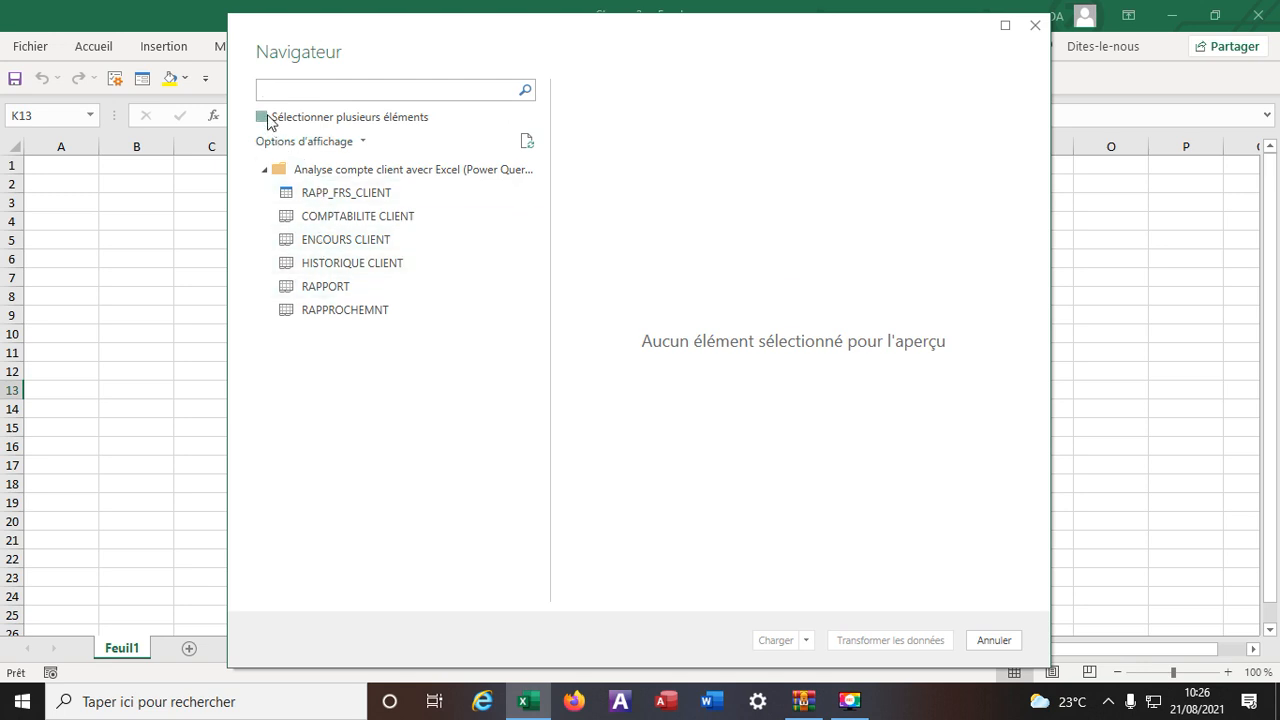
# Step: Enable multiple selection, choose the COMPTABILITE CLIENT and HISTORIQUE CLIENT sheets, and open them for transformation in the Power Query editor
pyautogui.click(263, 117)
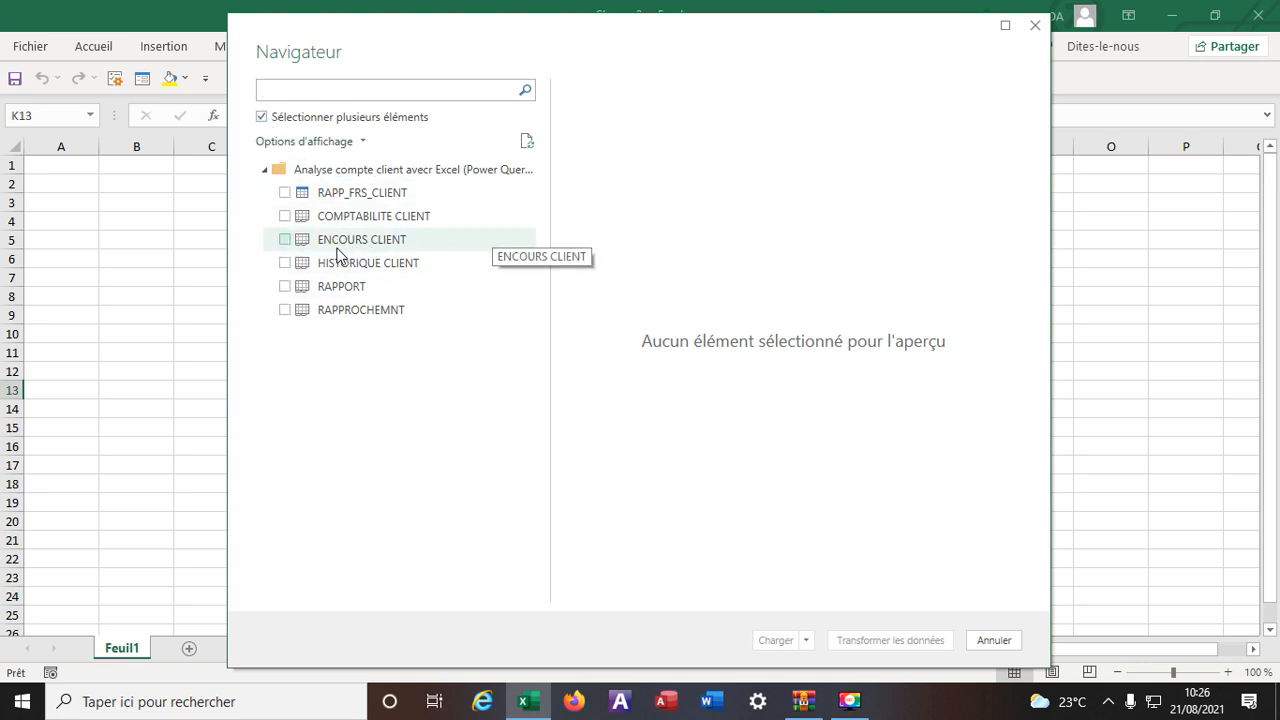
pyautogui.click(285, 216)
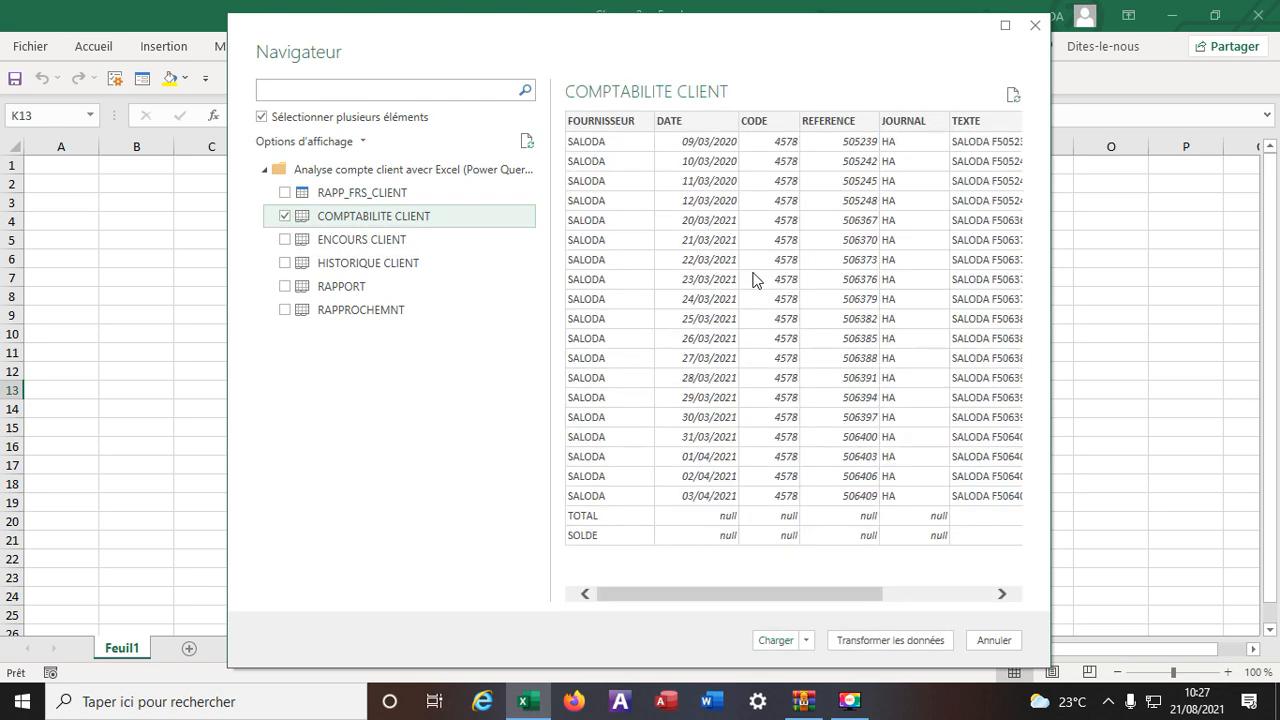
pyautogui.click(287, 263)
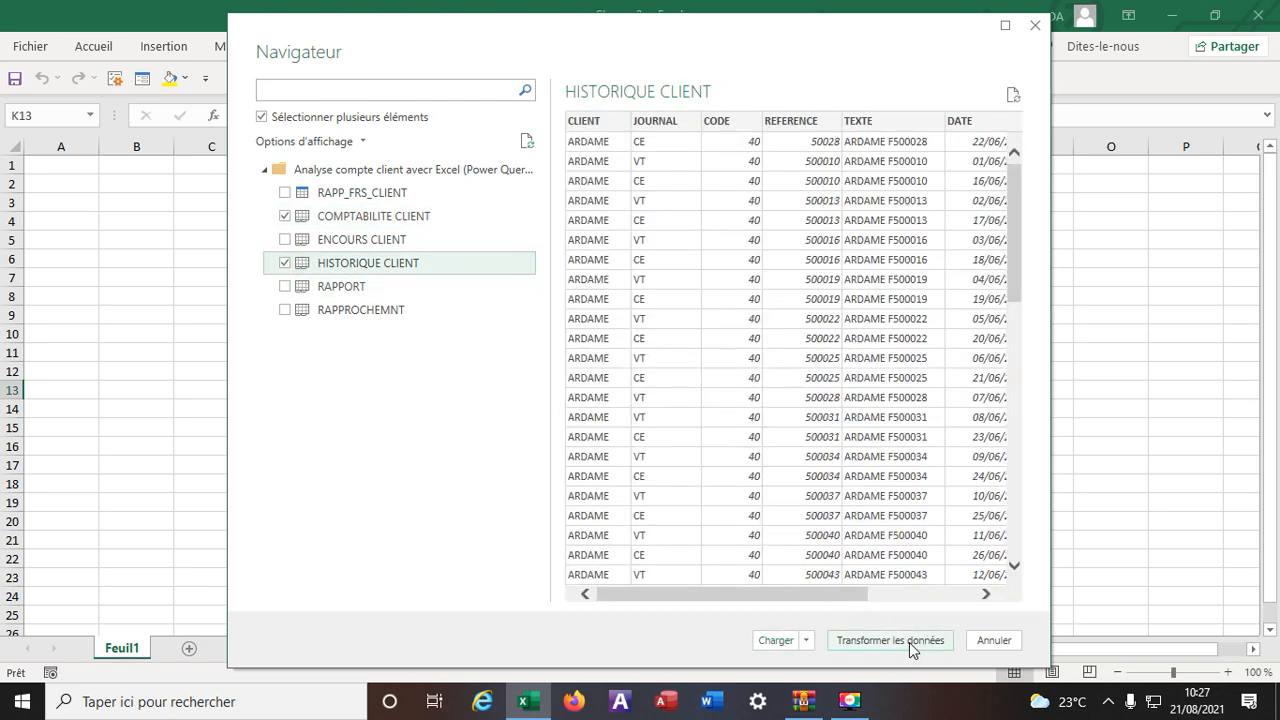
pyautogui.click(908, 642)
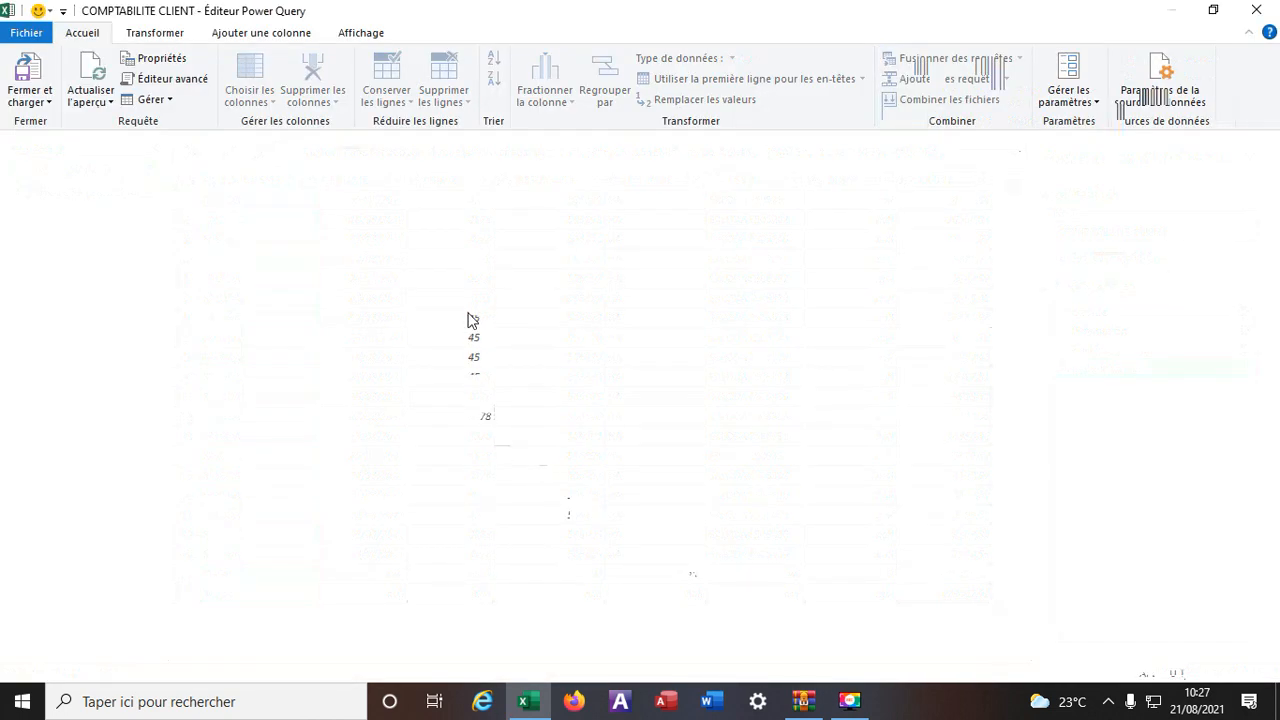
# Step: In the HISTORIQUE CLIENT query, replace the null values in the DEBIT column with 0
pyautogui.click(466, 304)
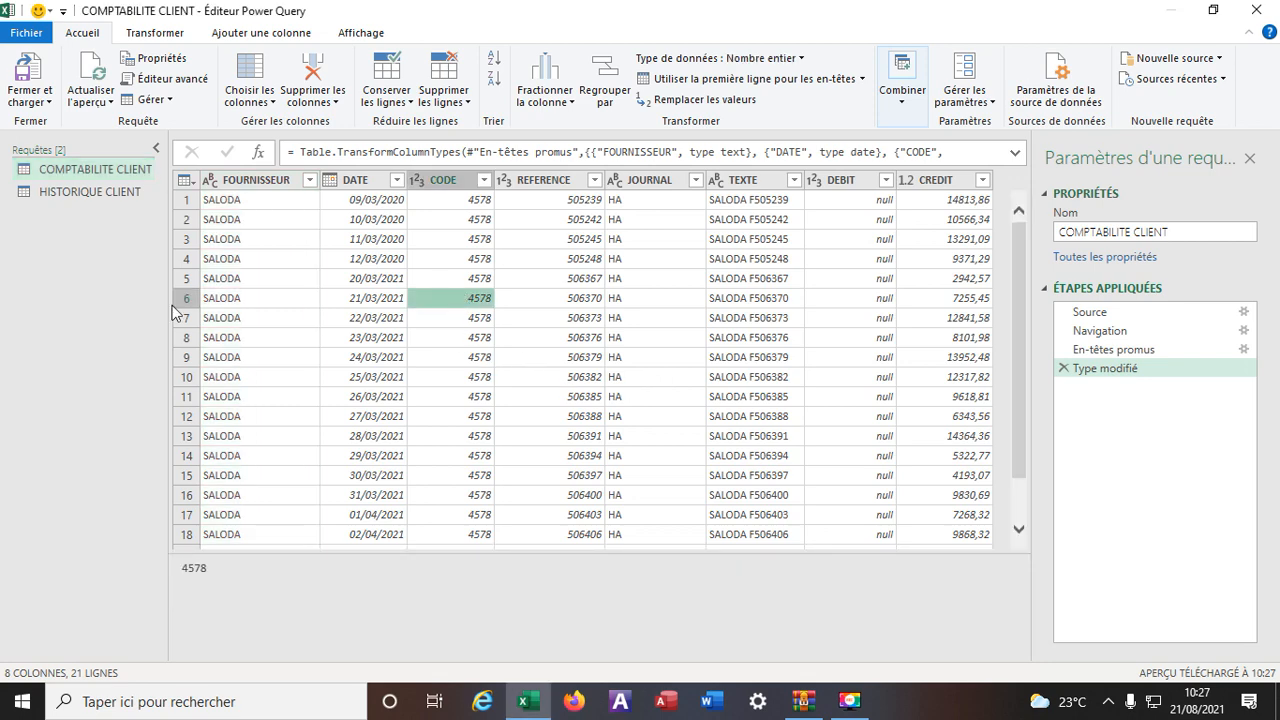
pyautogui.click(86, 191)
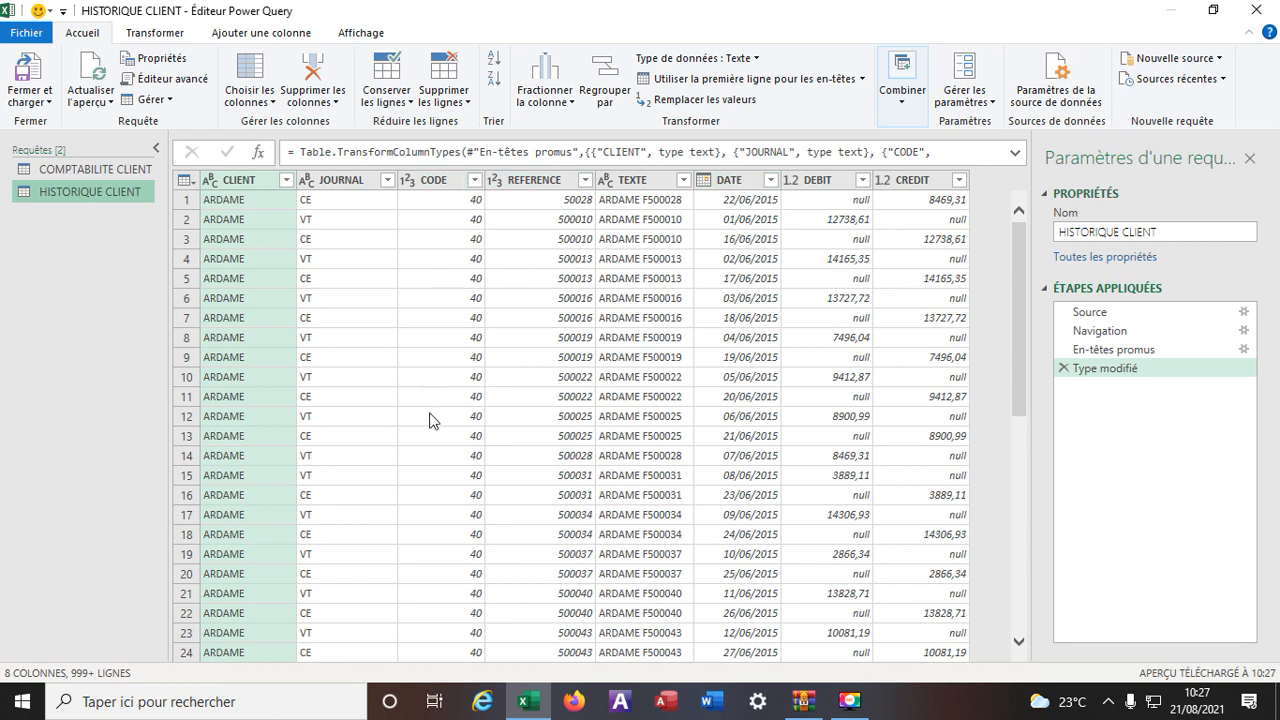
pyautogui.click(845, 186)
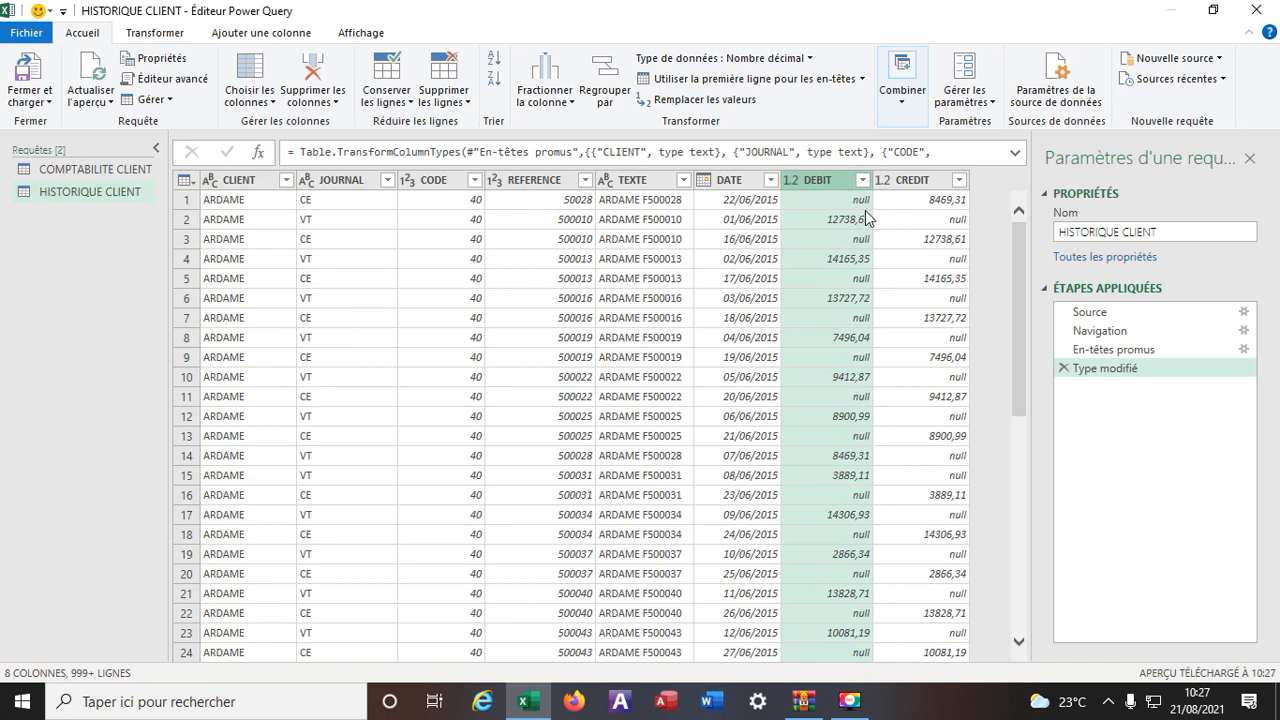
pyautogui.click(712, 100)
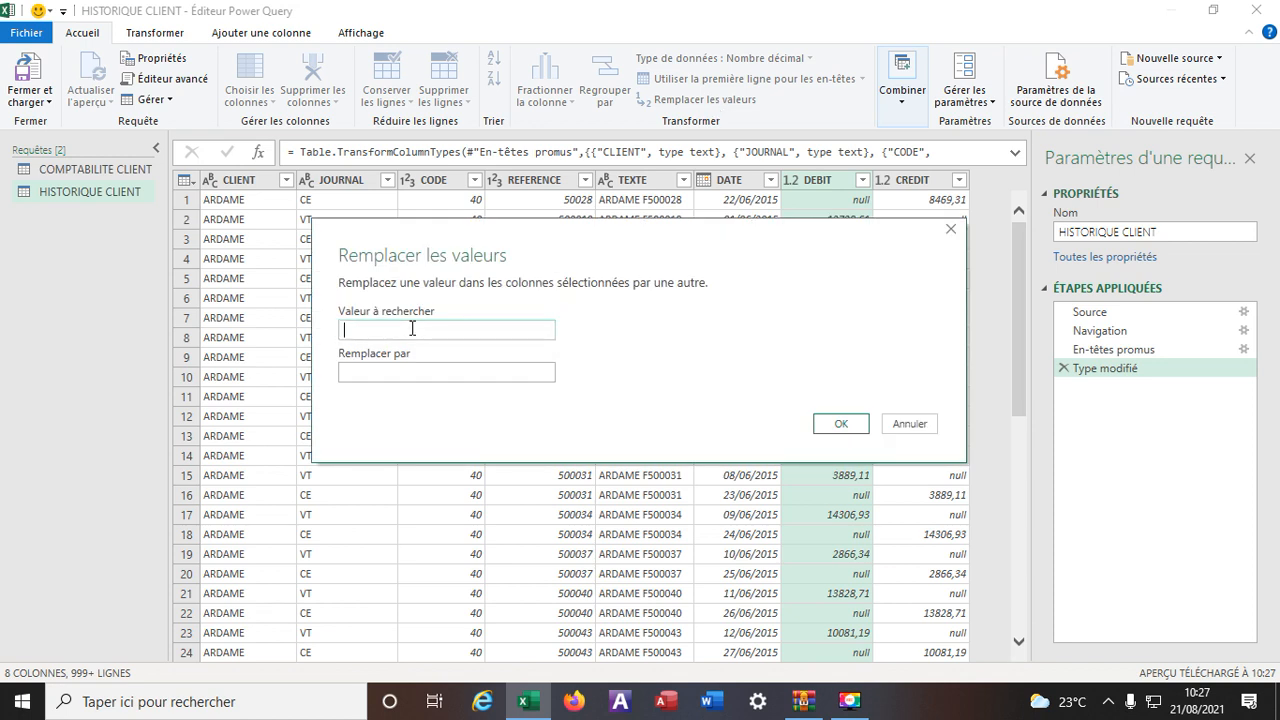
pyautogui.click(389, 370)
pyautogui.click(830, 424)
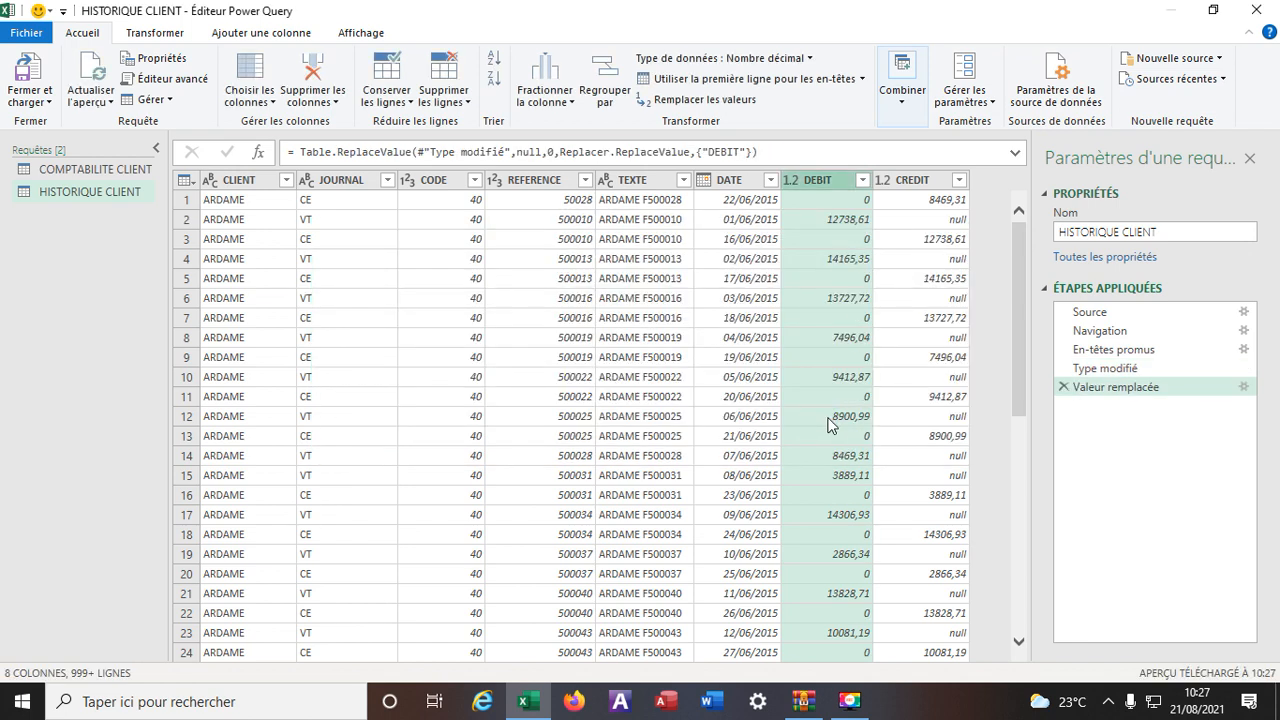
# Step: Replace the null values in the CREDIT column of HISTORIQUE CLIENT with 0
pyautogui.click(918, 180)
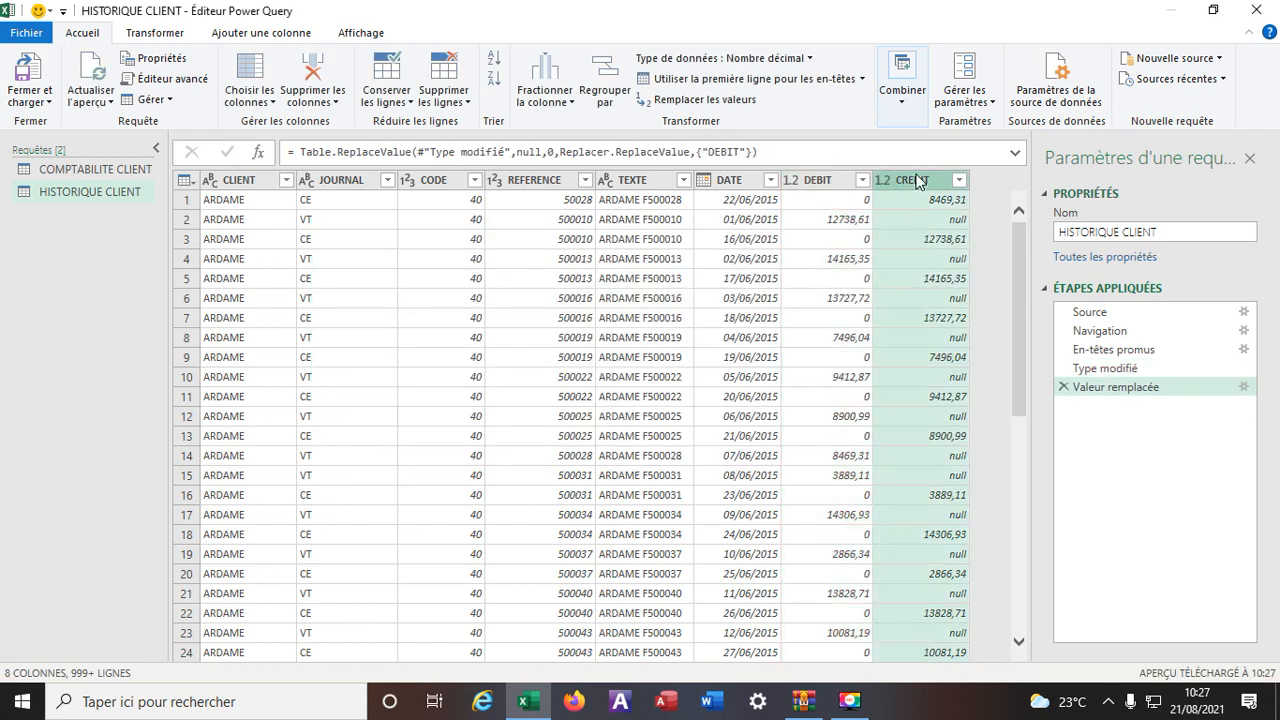
pyautogui.click(700, 99)
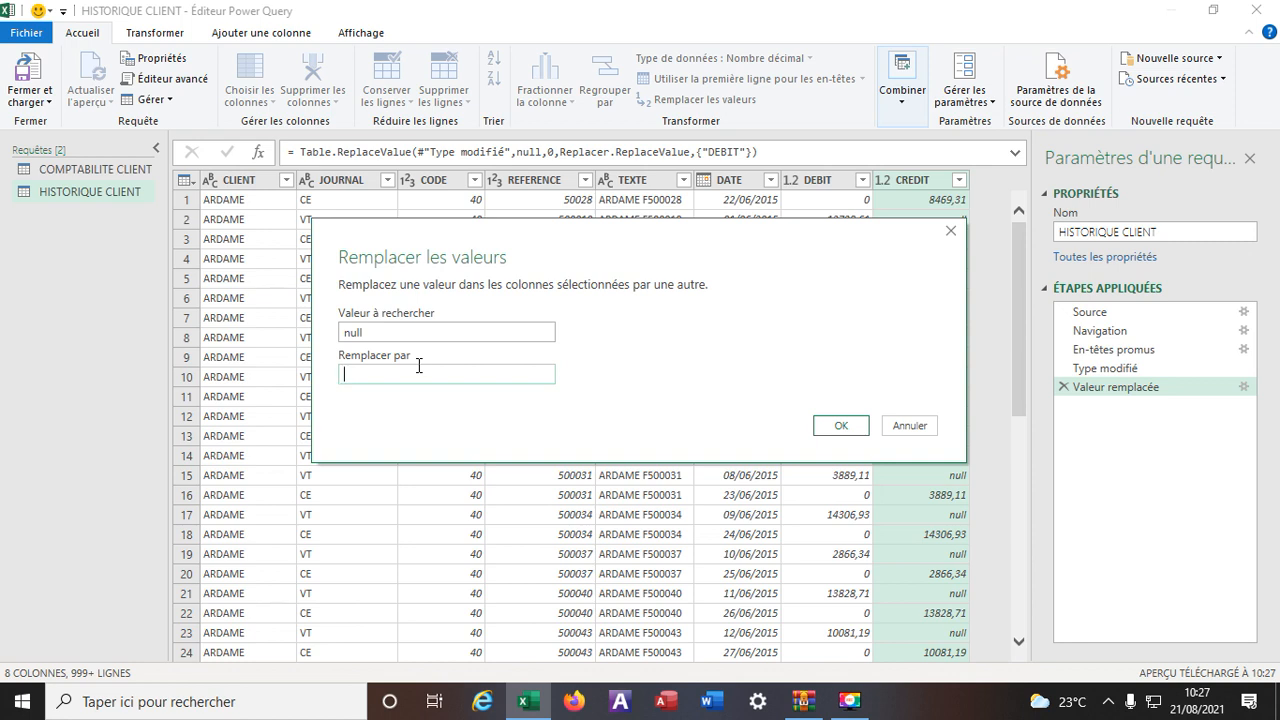
pyautogui.click(840, 426)
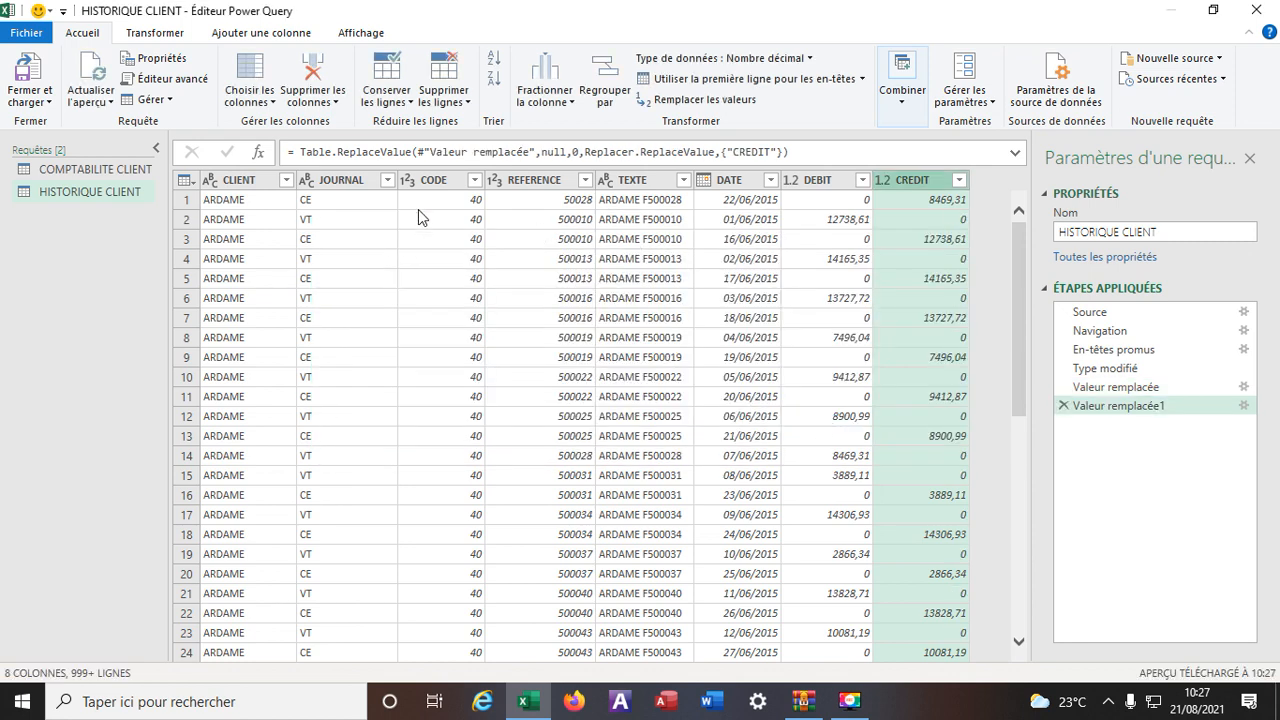
# Step: Add a custom column named SOLDE to HISTORIQUE CLIENT with the formula [DEBIT]-[CREDIT]
pyautogui.click(247, 36)
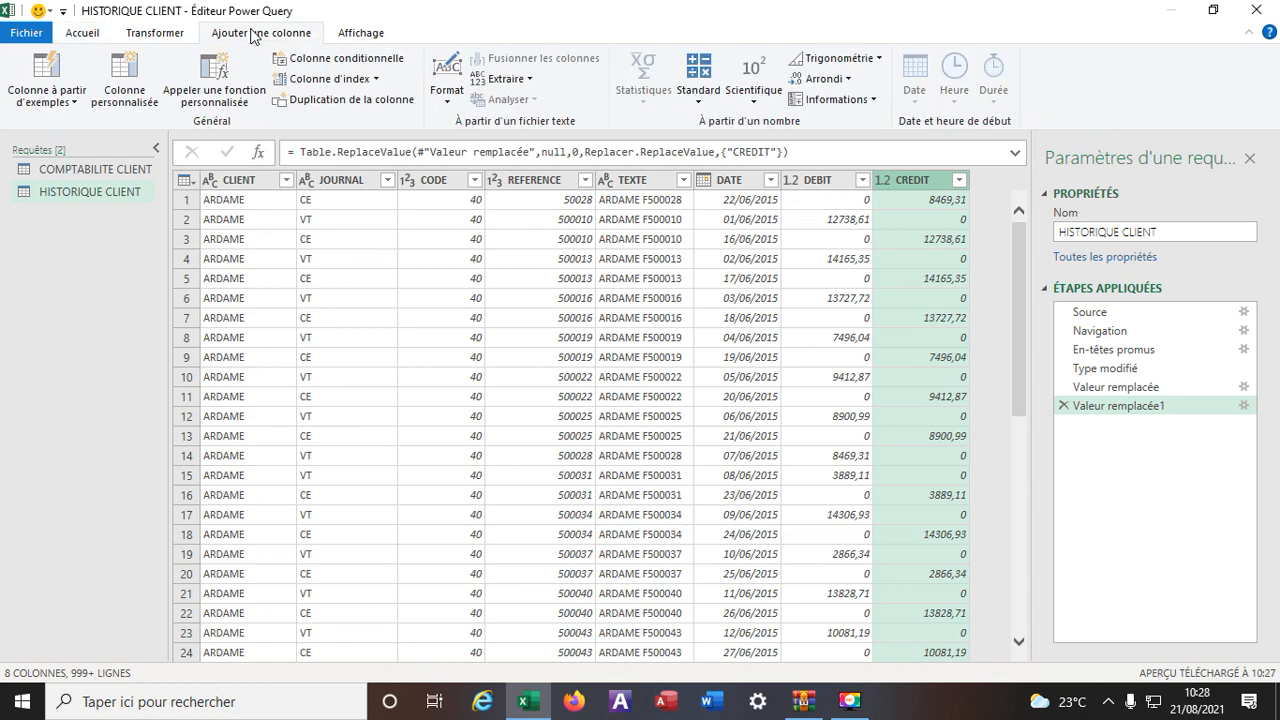
pyautogui.click(122, 95)
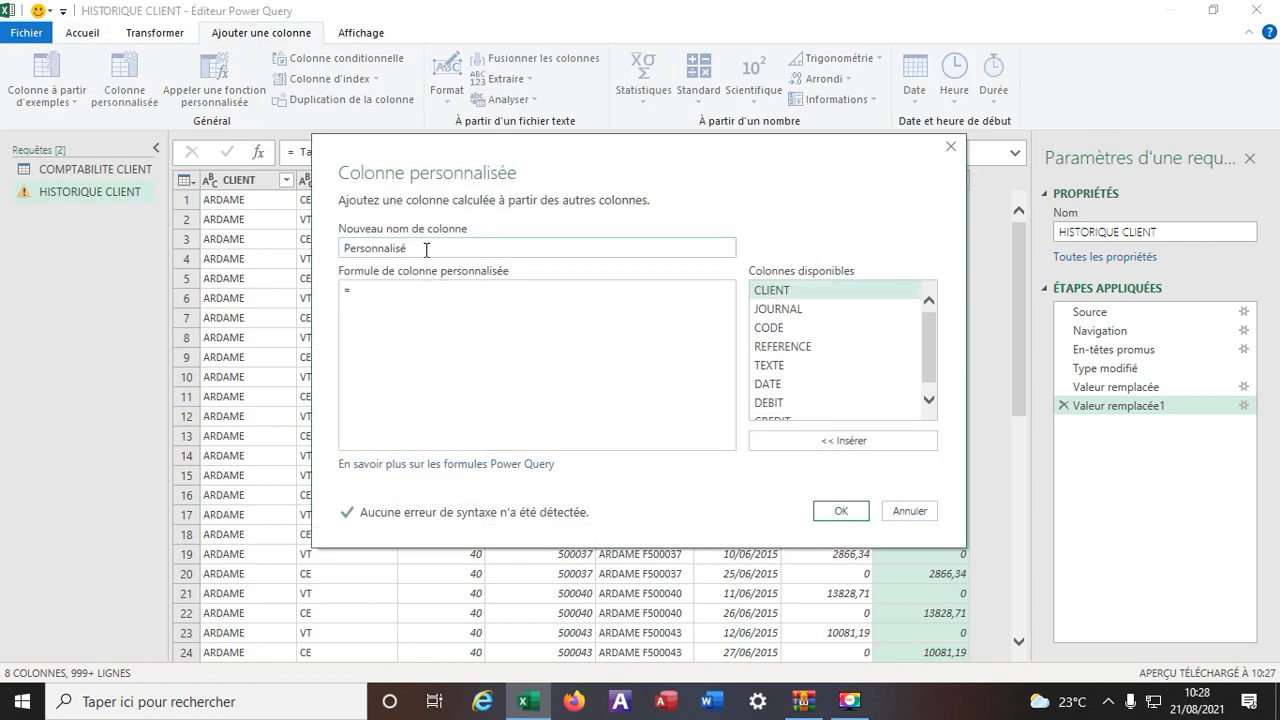
pyautogui.write('SOLDE')
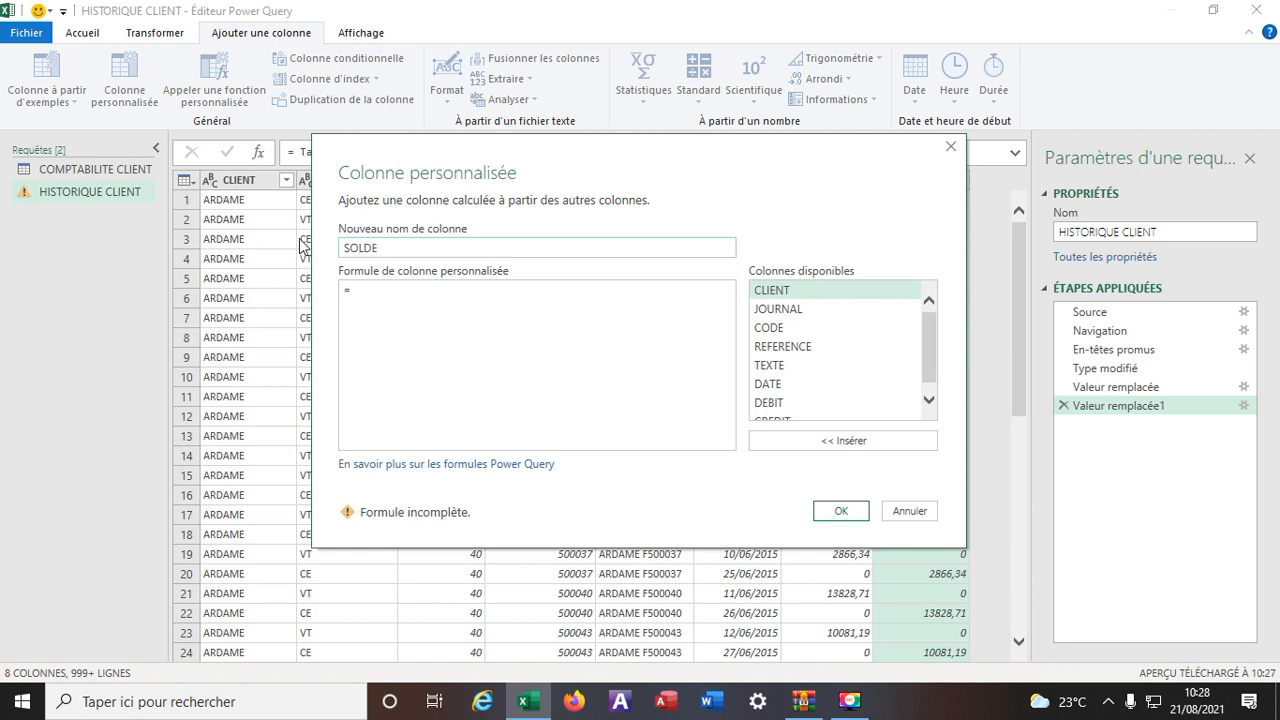
pyautogui.doubleClick(838, 405)
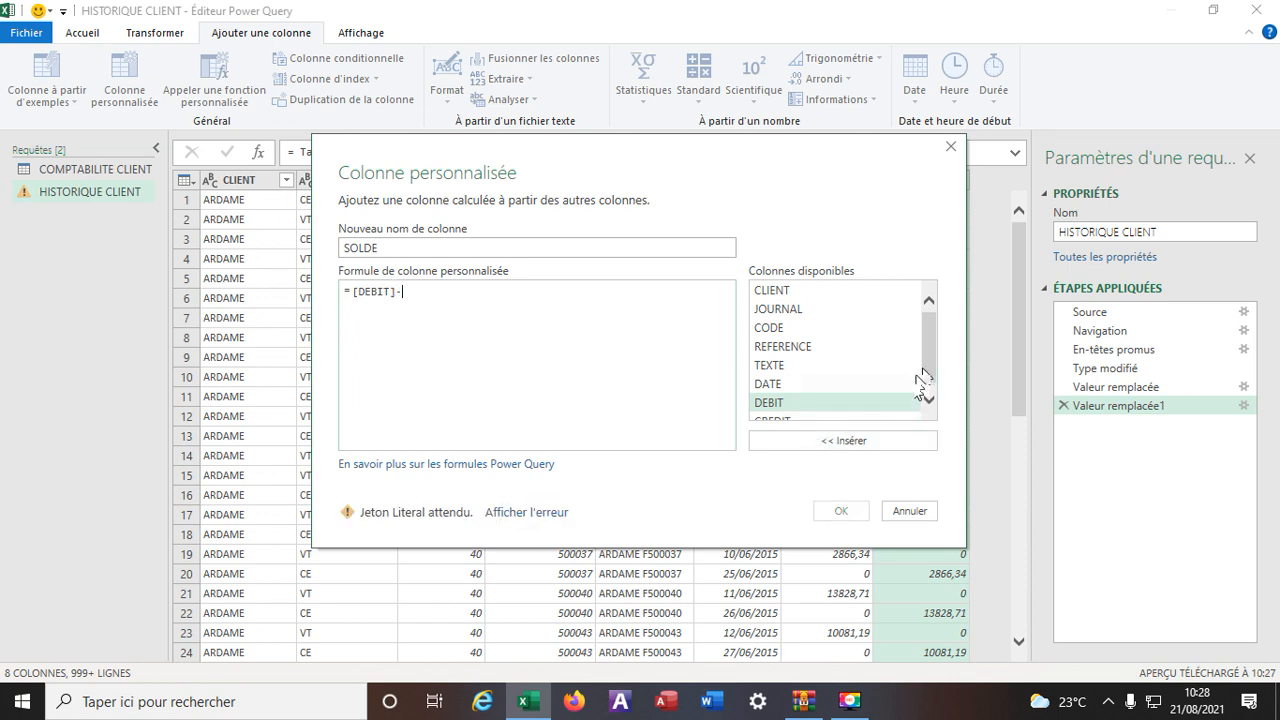
pyautogui.click(929, 399)
pyautogui.doubleClick(796, 413)
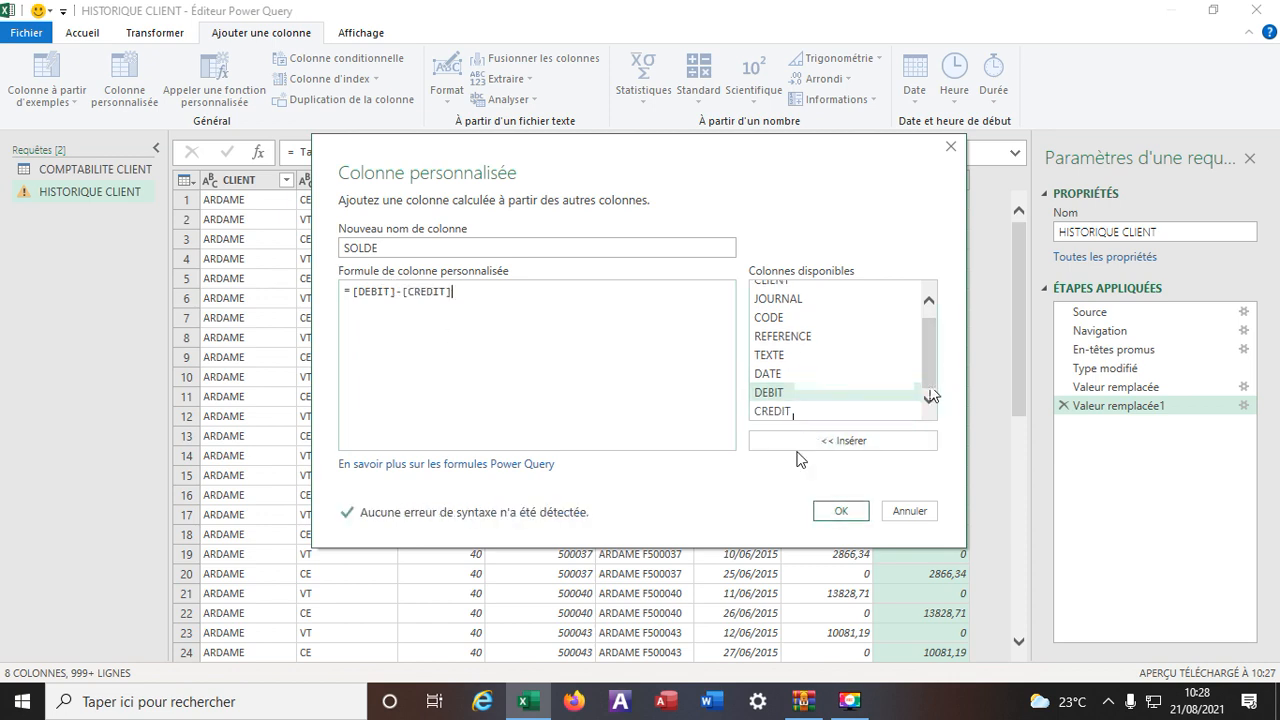
pyautogui.click(841, 515)
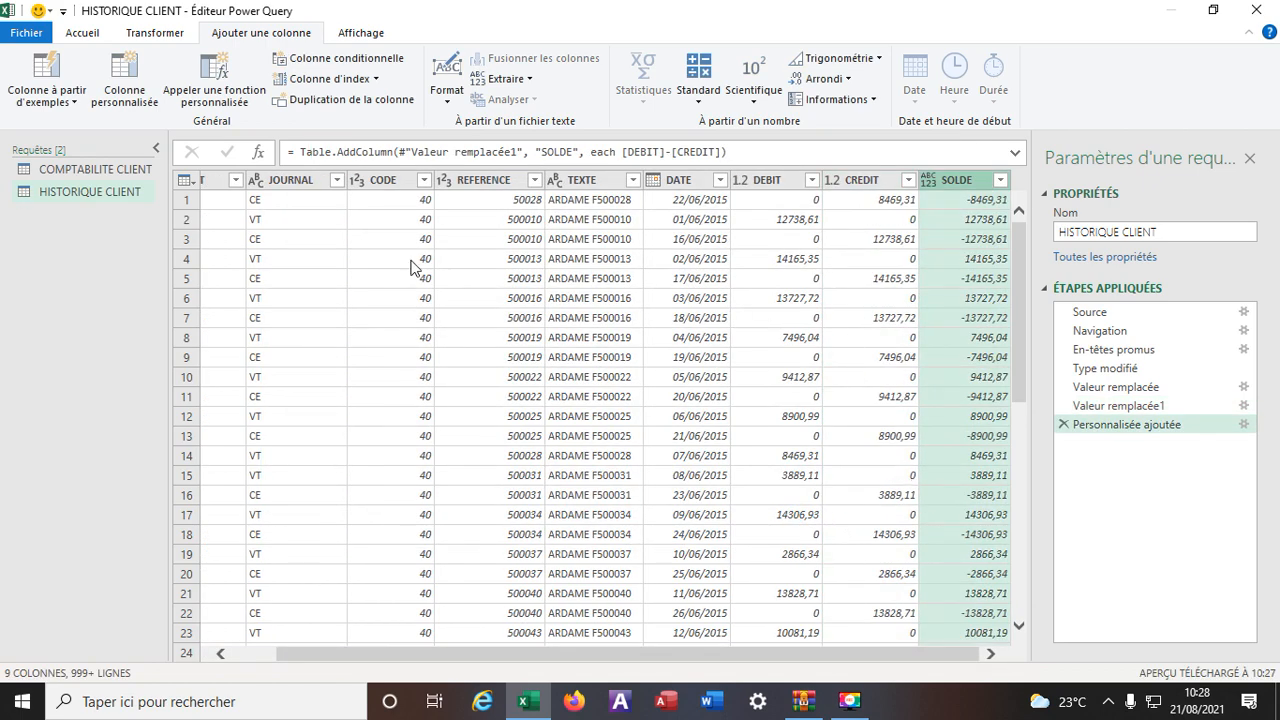
# Step: Duplicate the HISTORIQUE CLIENT query and rename the copy VER1
pyautogui.rightClick(94, 190)
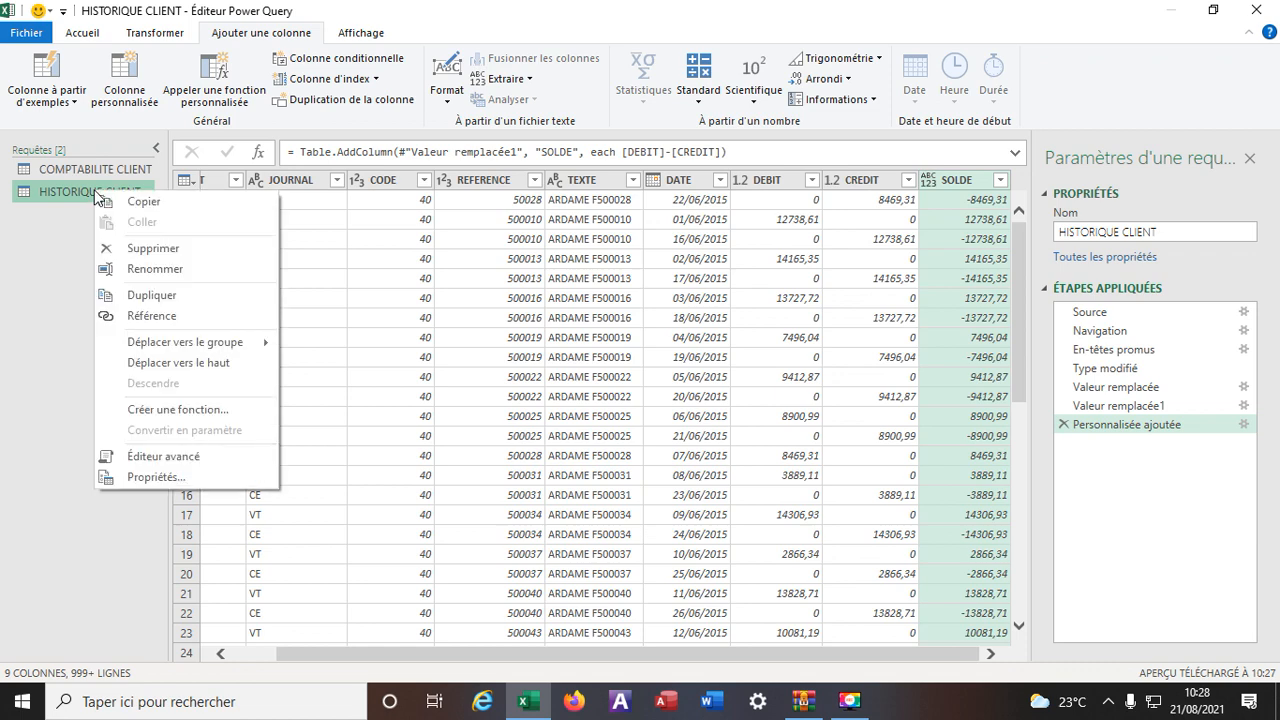
pyautogui.click(151, 295)
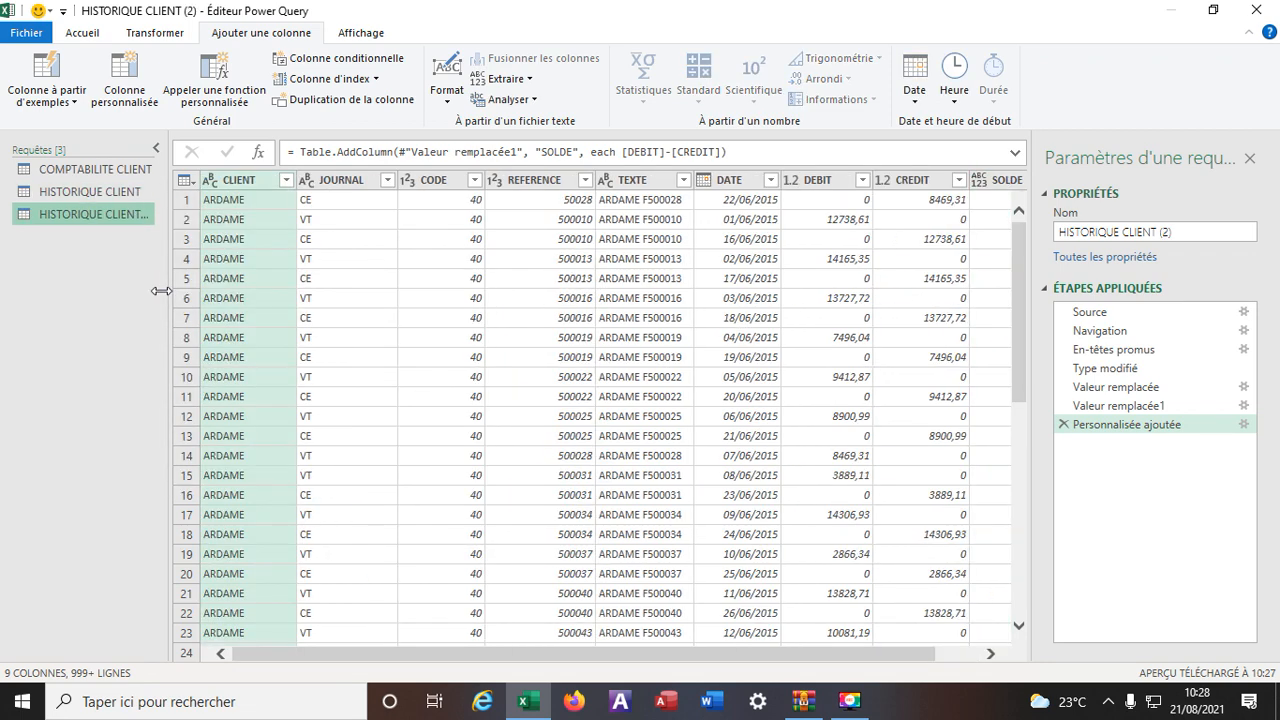
pyautogui.rightClick(107, 215)
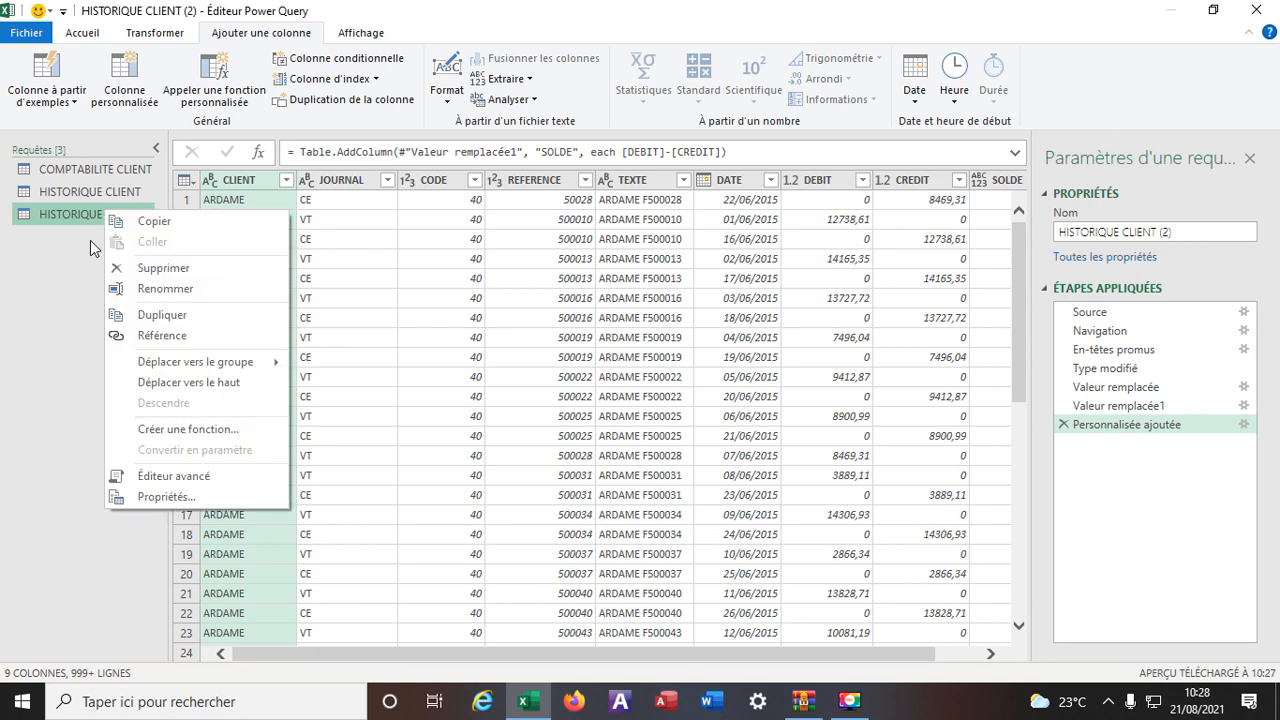
pyautogui.click(173, 290)
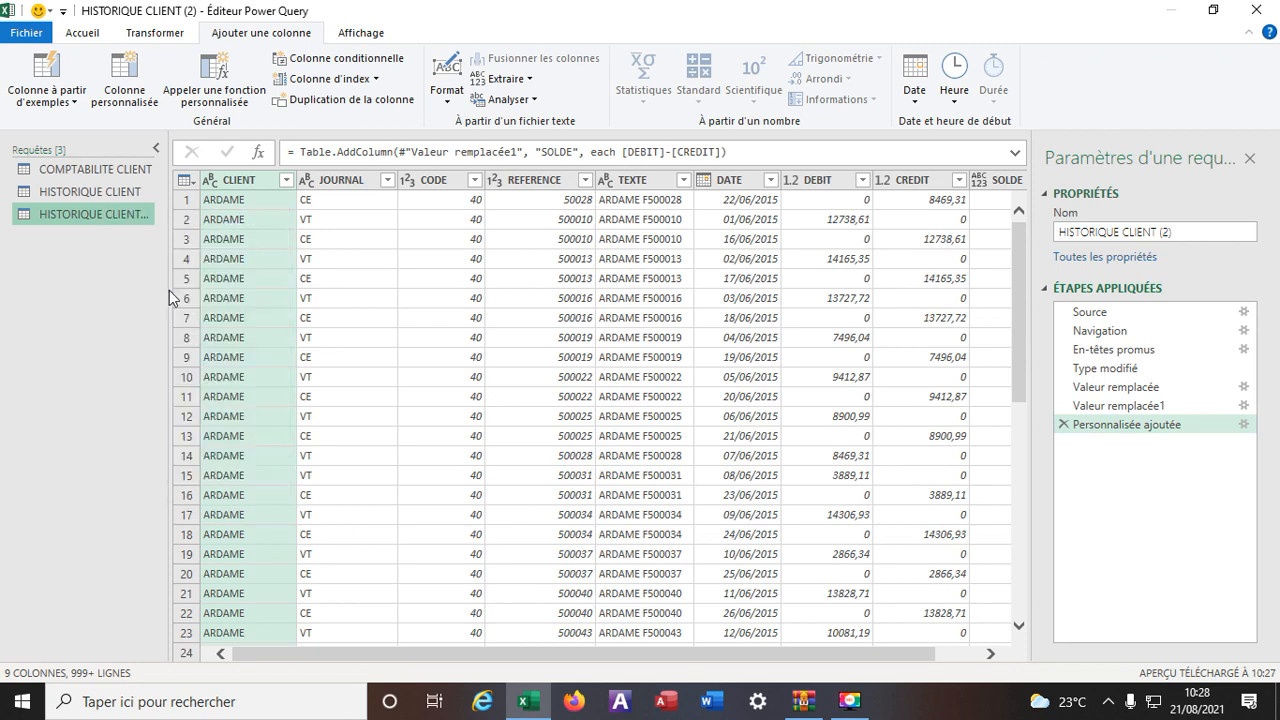
pyautogui.write('VER1')
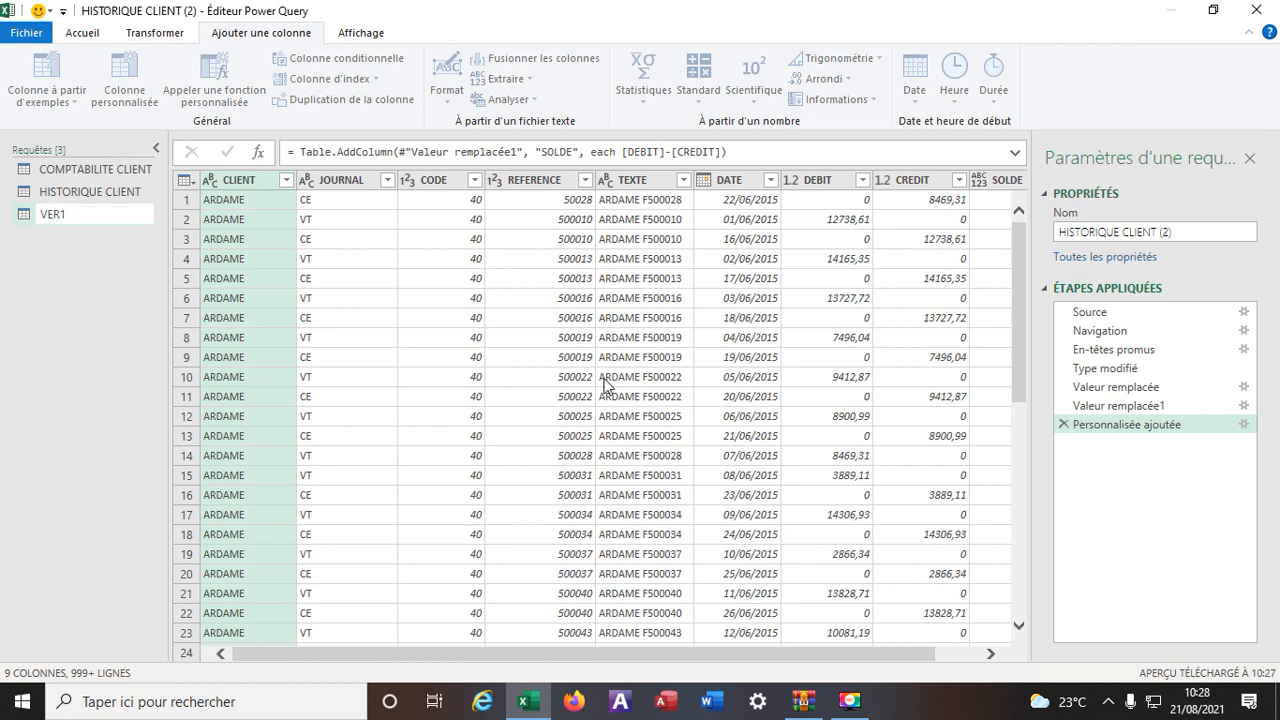
pyautogui.click(98, 238)
pyautogui.doubleClick(85, 210)
pyautogui.press('Return')
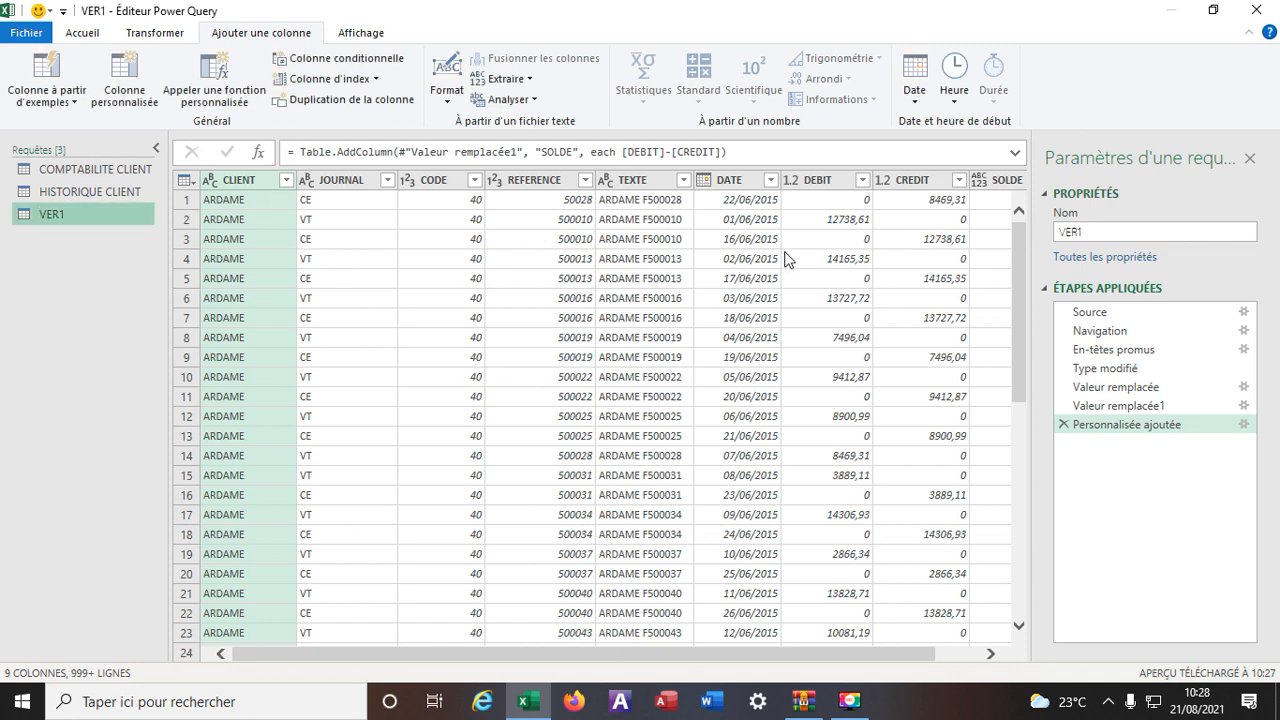
# Step: Start grouping the VER1 query by REFERENCE and name the new aggregated column SOLDE
pyautogui.moveTo(756, 655); pyautogui.dragTo(776, 655)
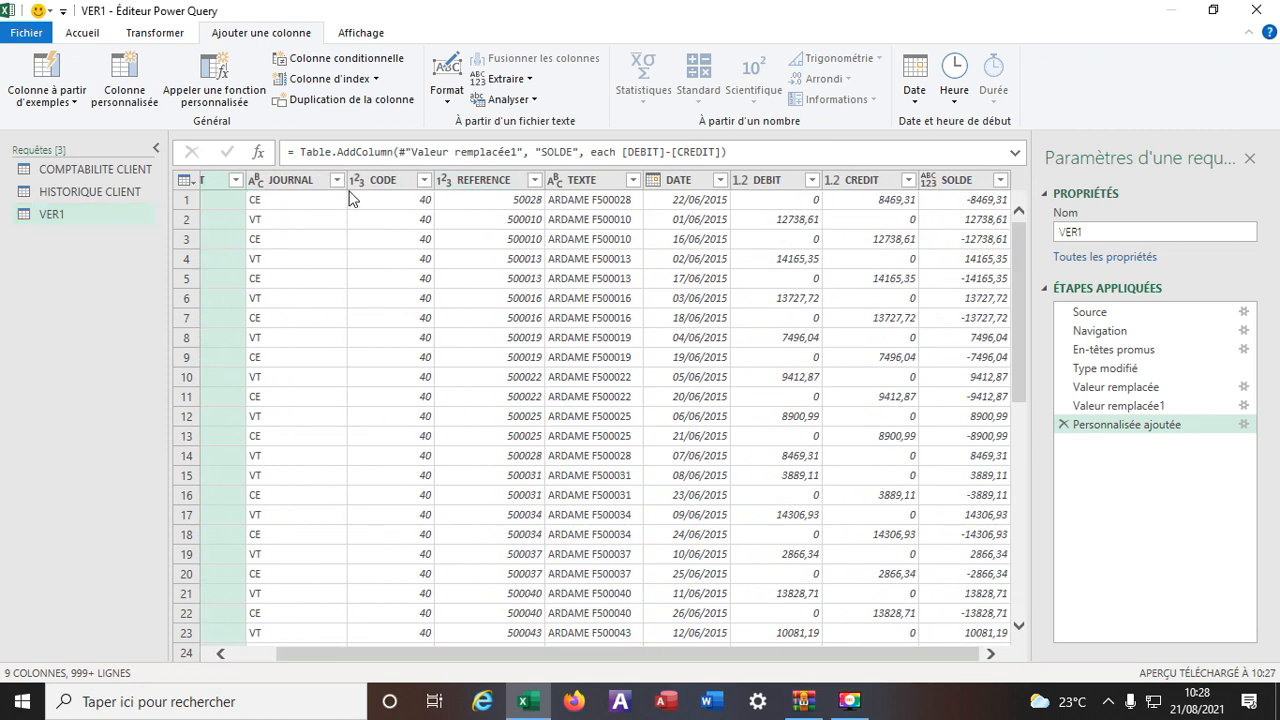
pyautogui.click(79, 34)
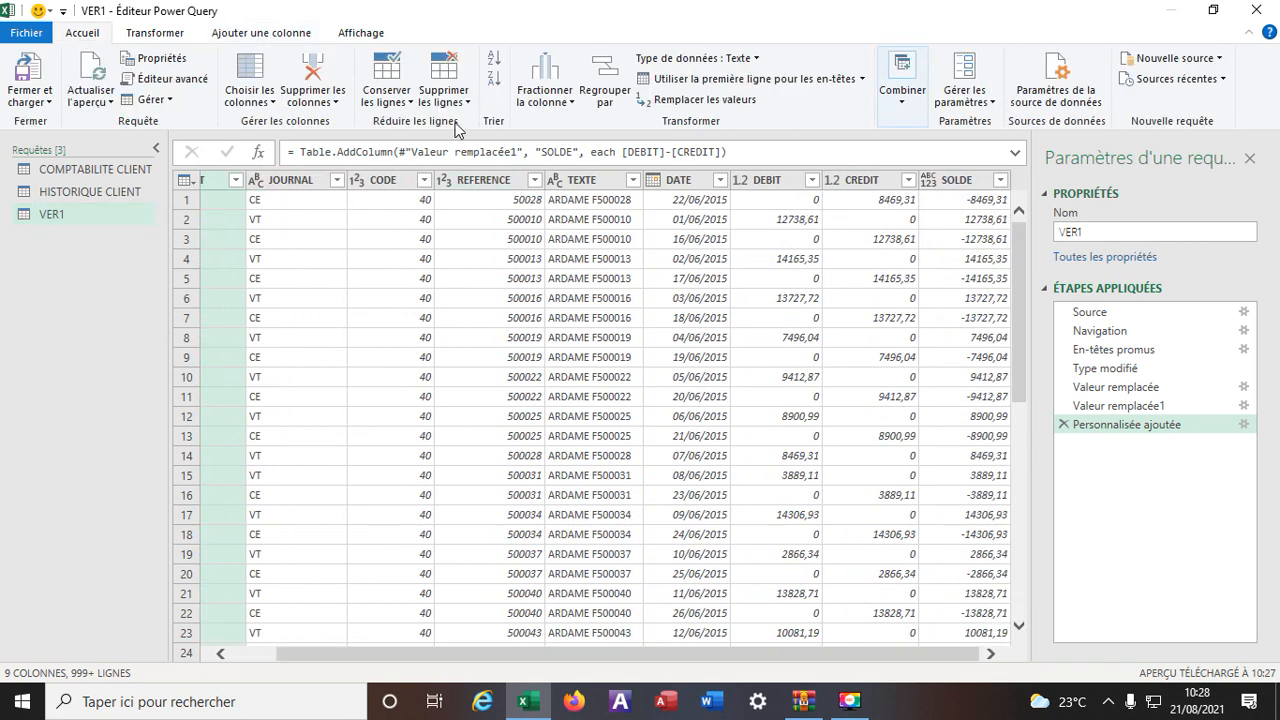
pyautogui.click(601, 95)
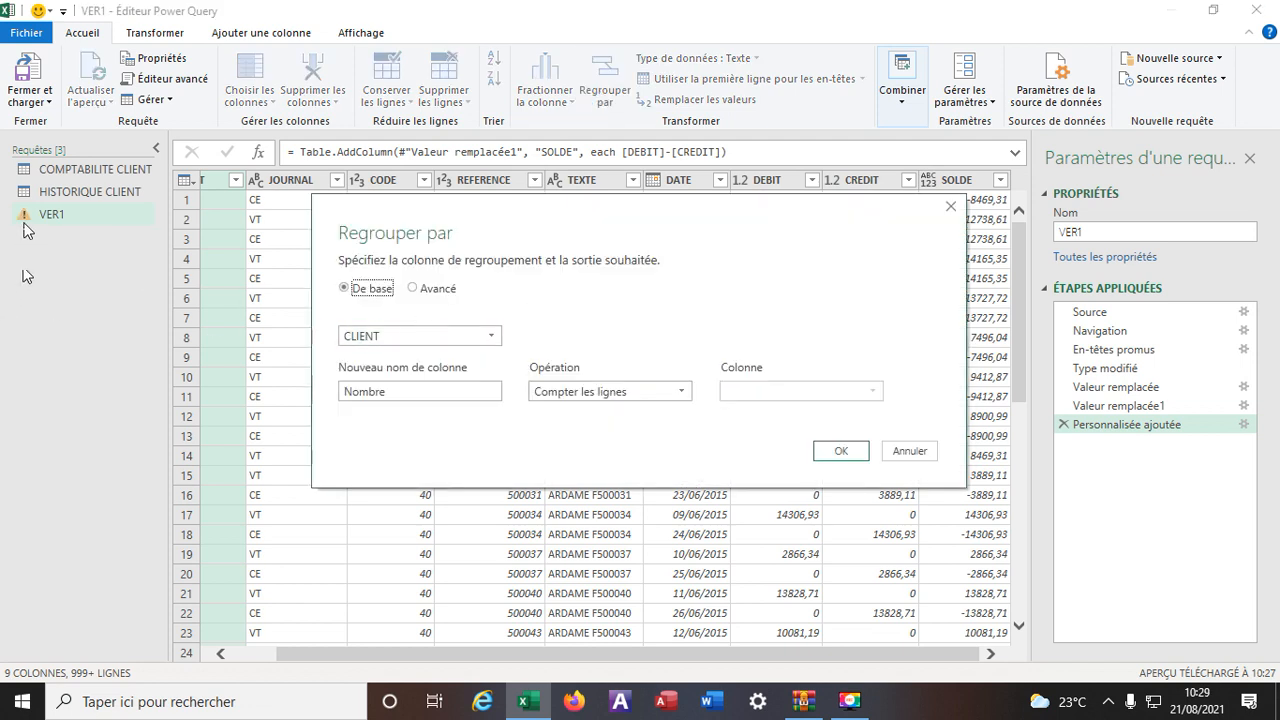
pyautogui.click(490, 337)
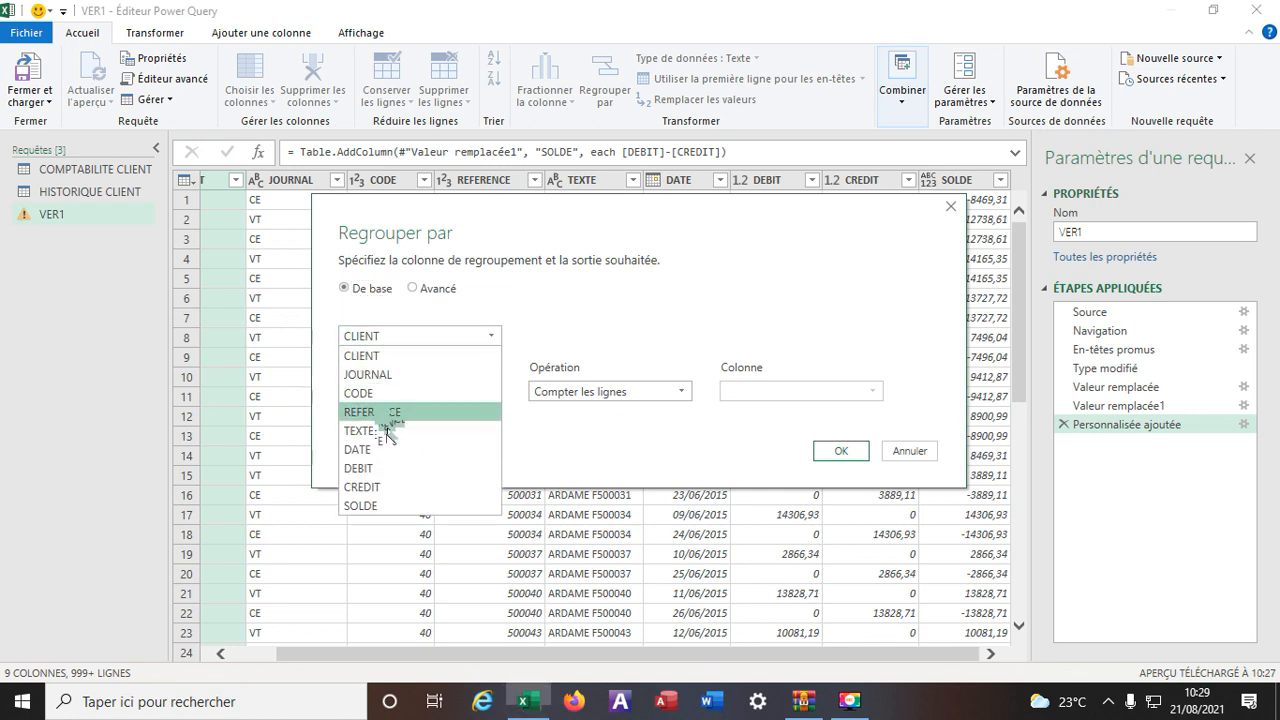
pyautogui.click(385, 416)
pyautogui.click(401, 392)
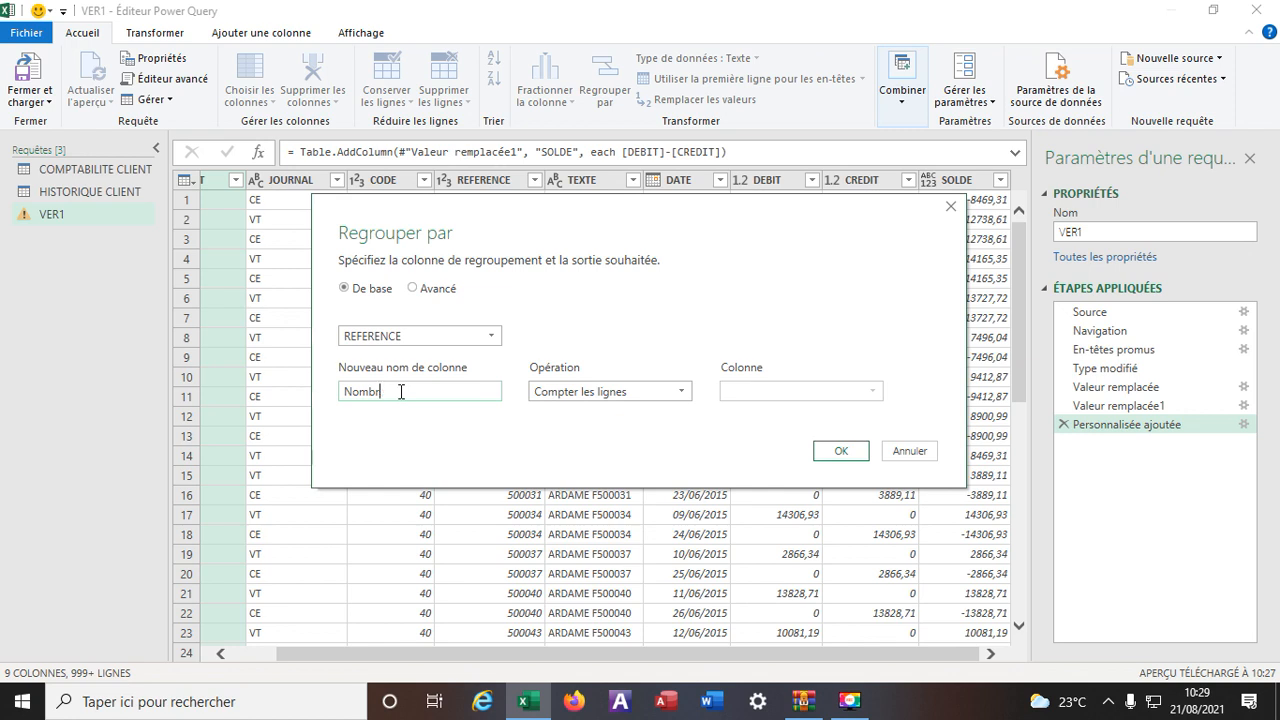
pyautogui.press('BackSpace')
pyautogui.press('BackSpace')
pyautogui.press('BackSpace')
pyautogui.press('BackSpace')
pyautogui.press('BackSpace')
pyautogui.write('S')
# Step: Set the grouping operation to Somme on the SOLDE column and apply the grouping
pyautogui.click(683, 392)
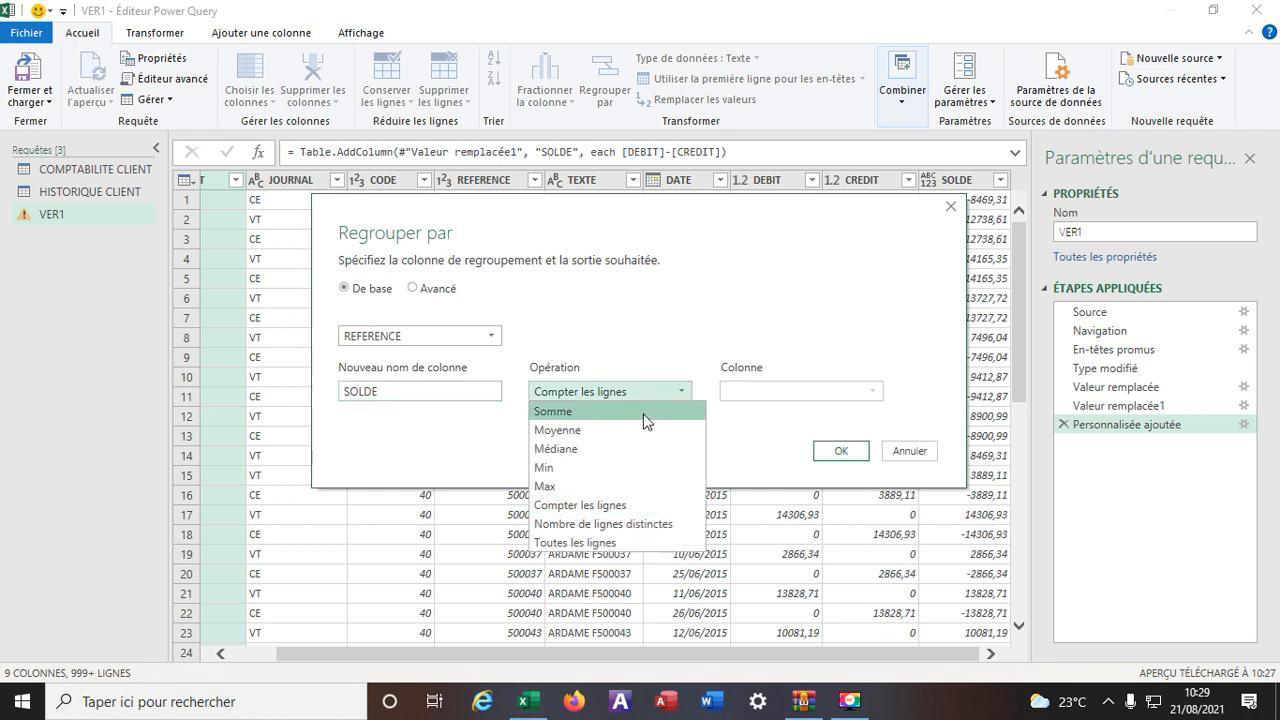
pyautogui.click(573, 413)
pyautogui.click(873, 391)
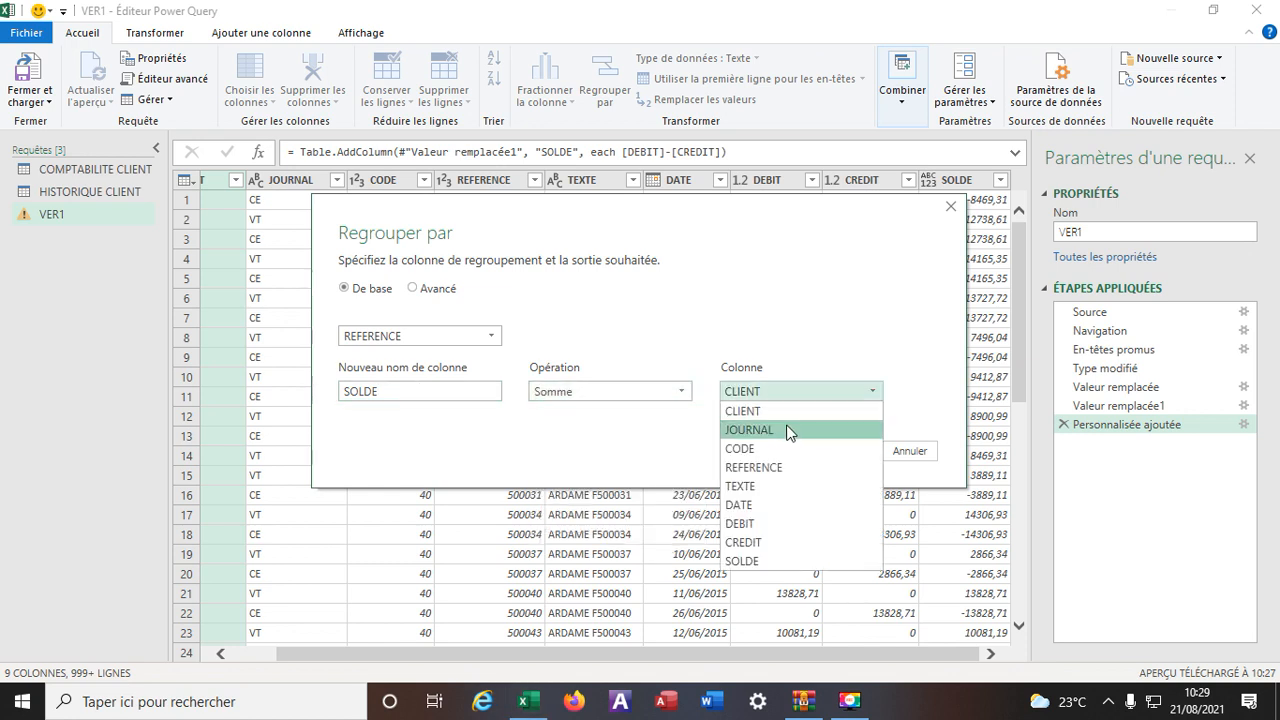
pyautogui.click(764, 561)
pyautogui.click(843, 451)
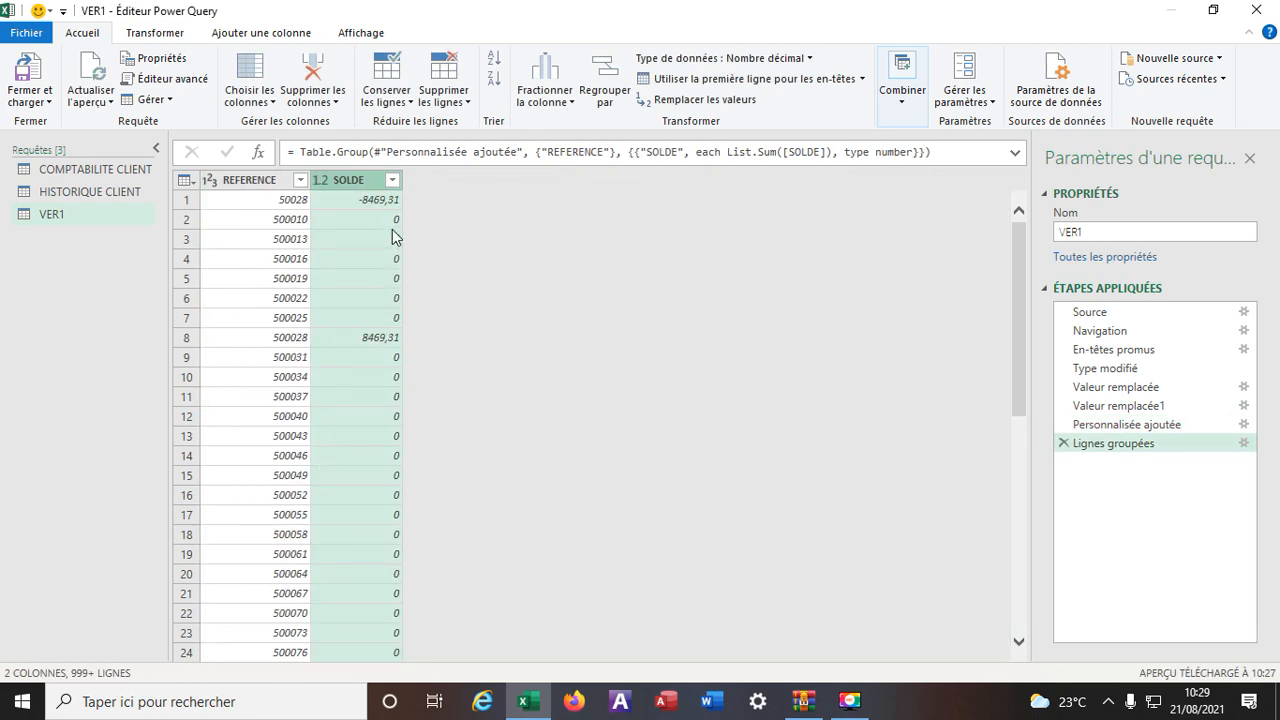
# Step: Load the full value list of the grouped SOLDE column and filter out the 0 balances
pyautogui.click(392, 180)
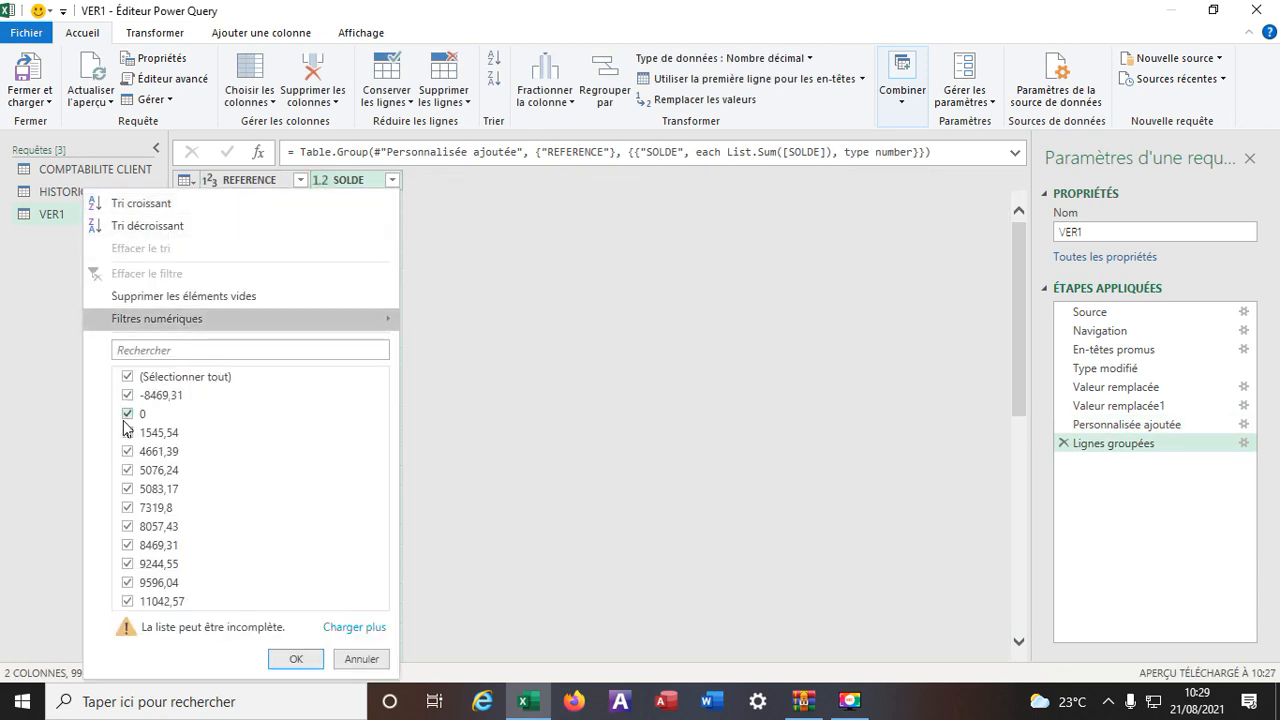
pyautogui.click(355, 627)
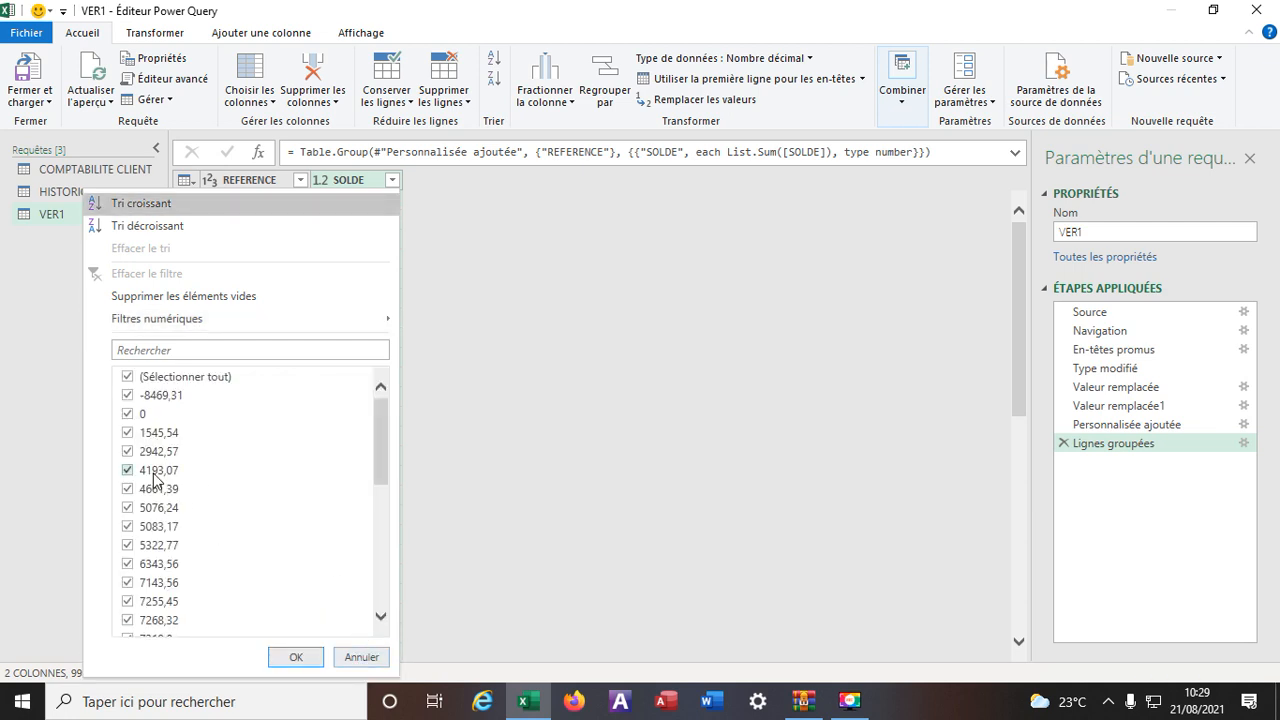
pyautogui.click(129, 415)
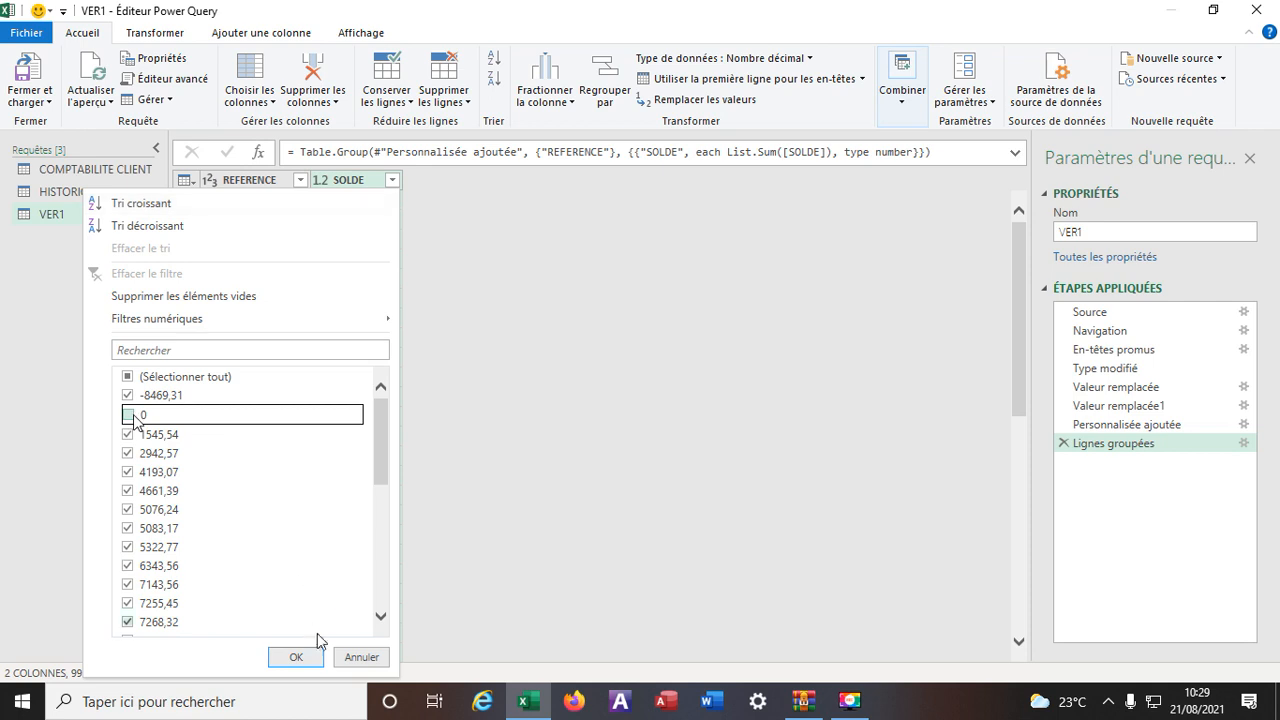
pyautogui.click(298, 657)
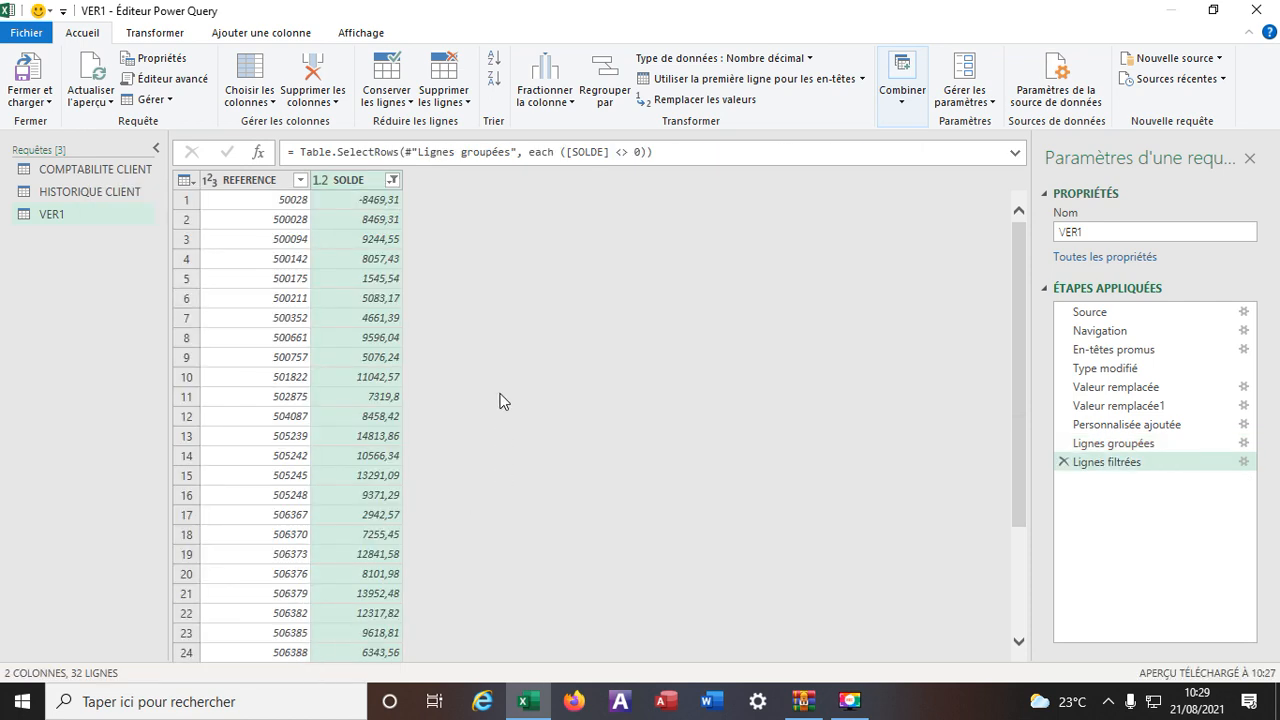
pyautogui.scroll(-3, 503, 400)
pyautogui.scroll(3, 503, 401)
# Step: Close the query editor and load the queries as connections only
pyautogui.click(50, 105)
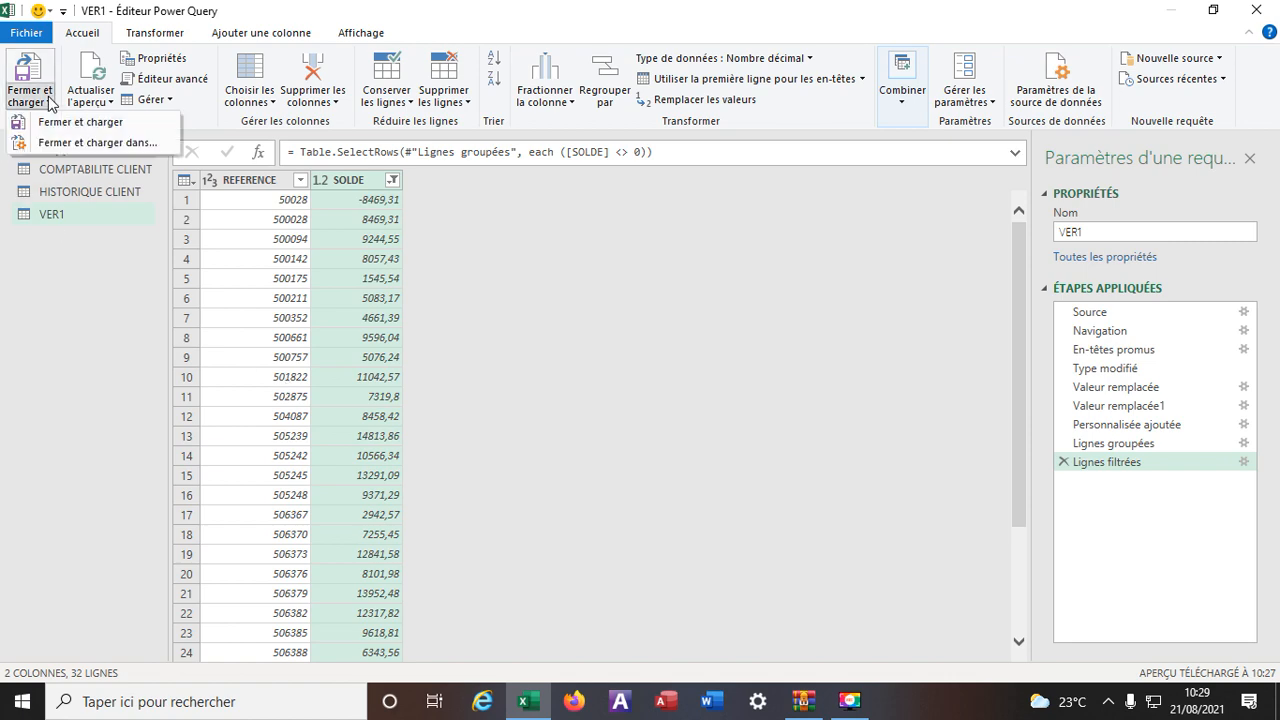
pyautogui.click(97, 143)
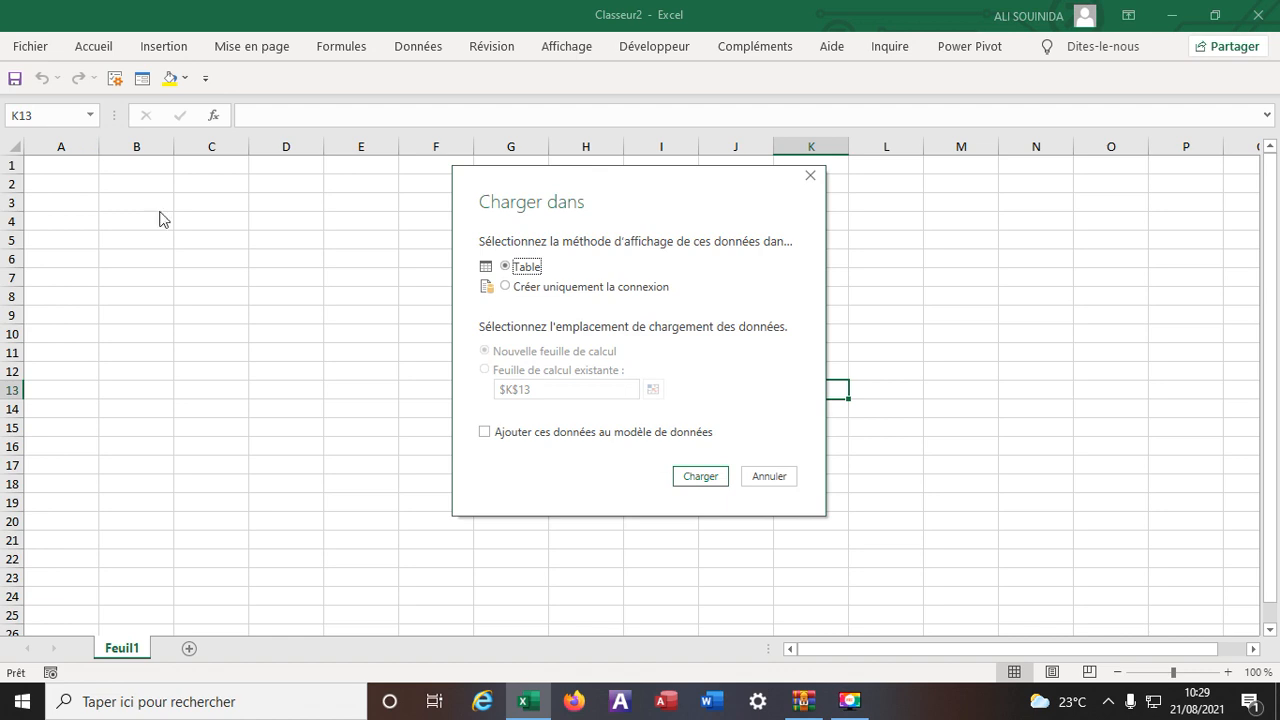
pyautogui.click(505, 286)
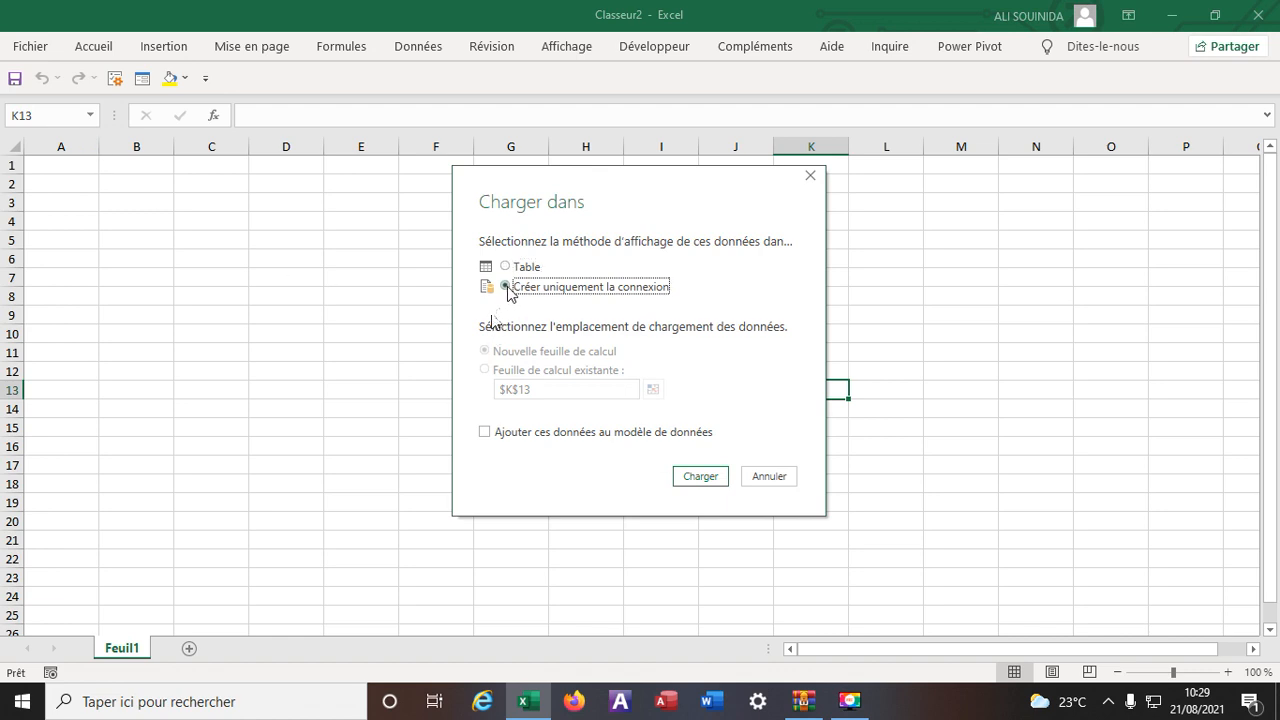
pyautogui.click(712, 480)
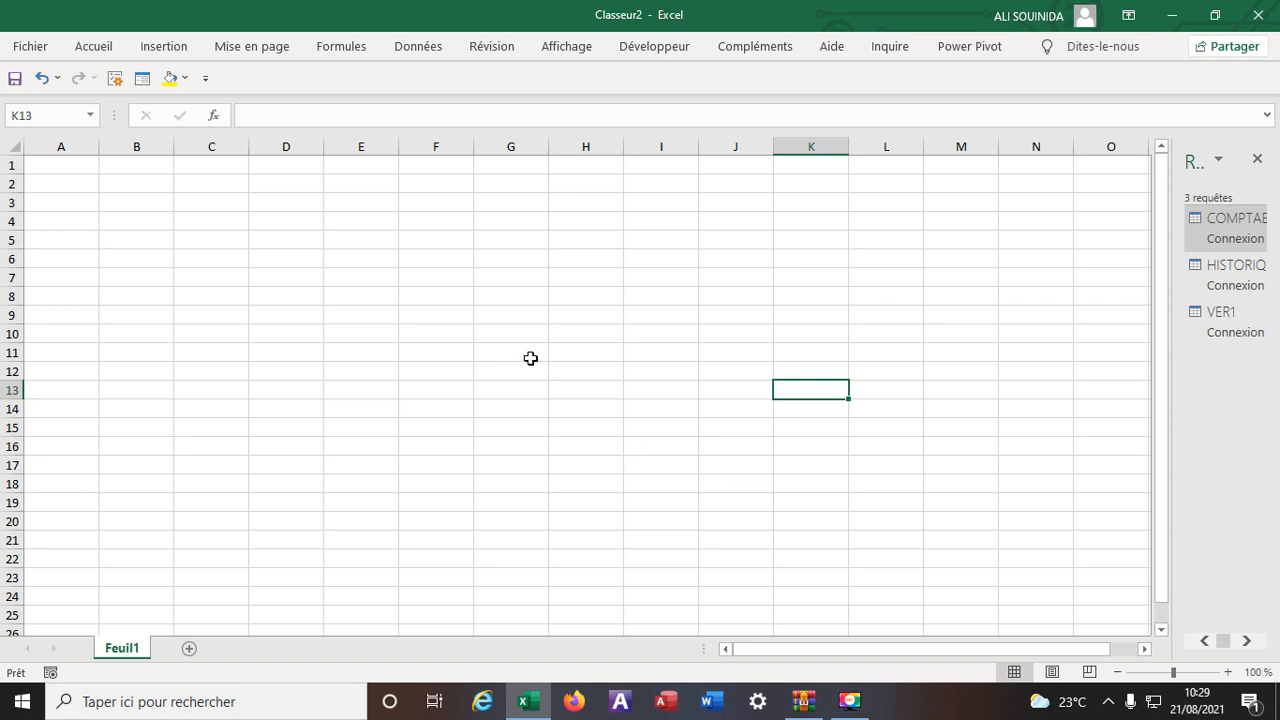
# Step: Load the VER1 query as a table in a new worksheet
pyautogui.click(1234, 325)
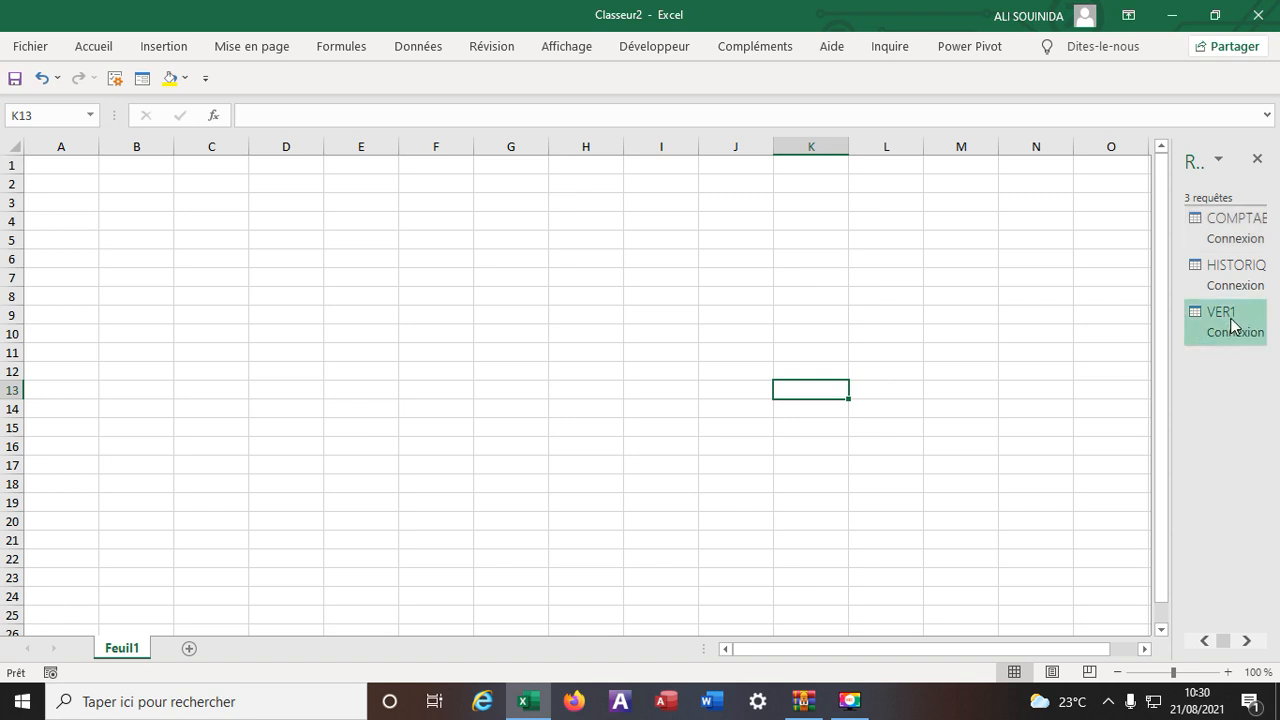
pyautogui.rightClick(1232, 322)
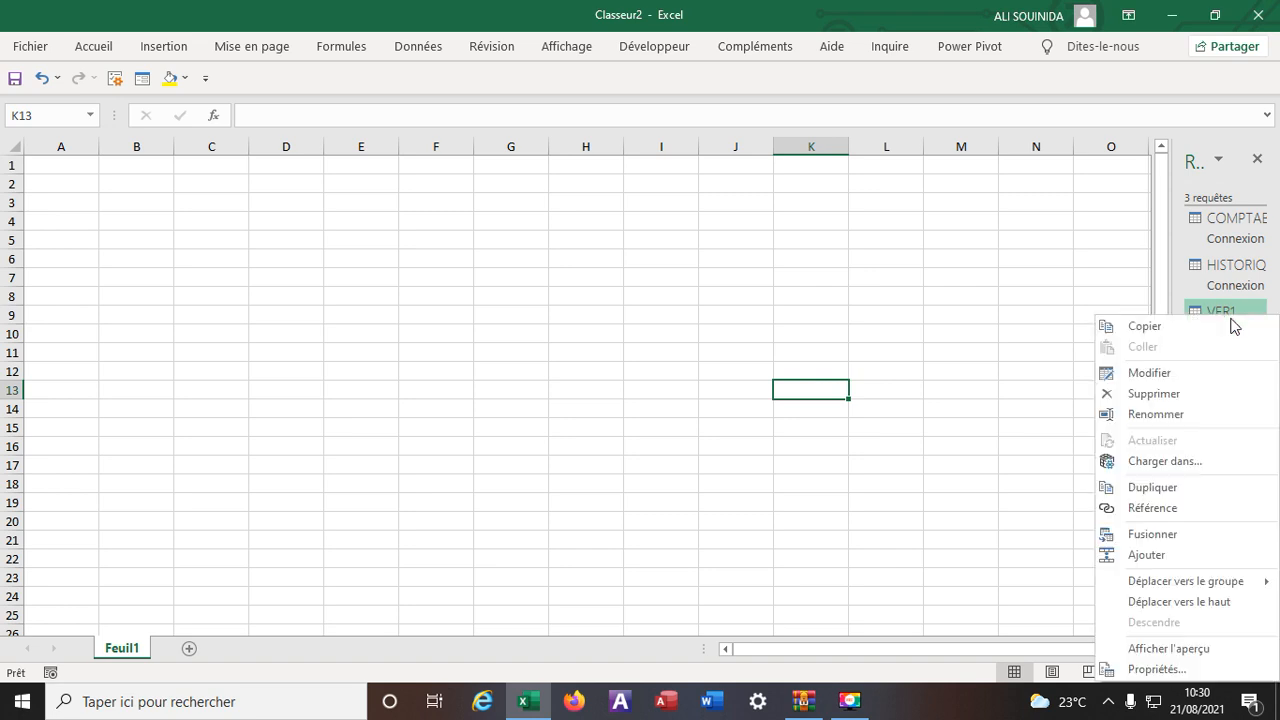
pyautogui.click(1168, 462)
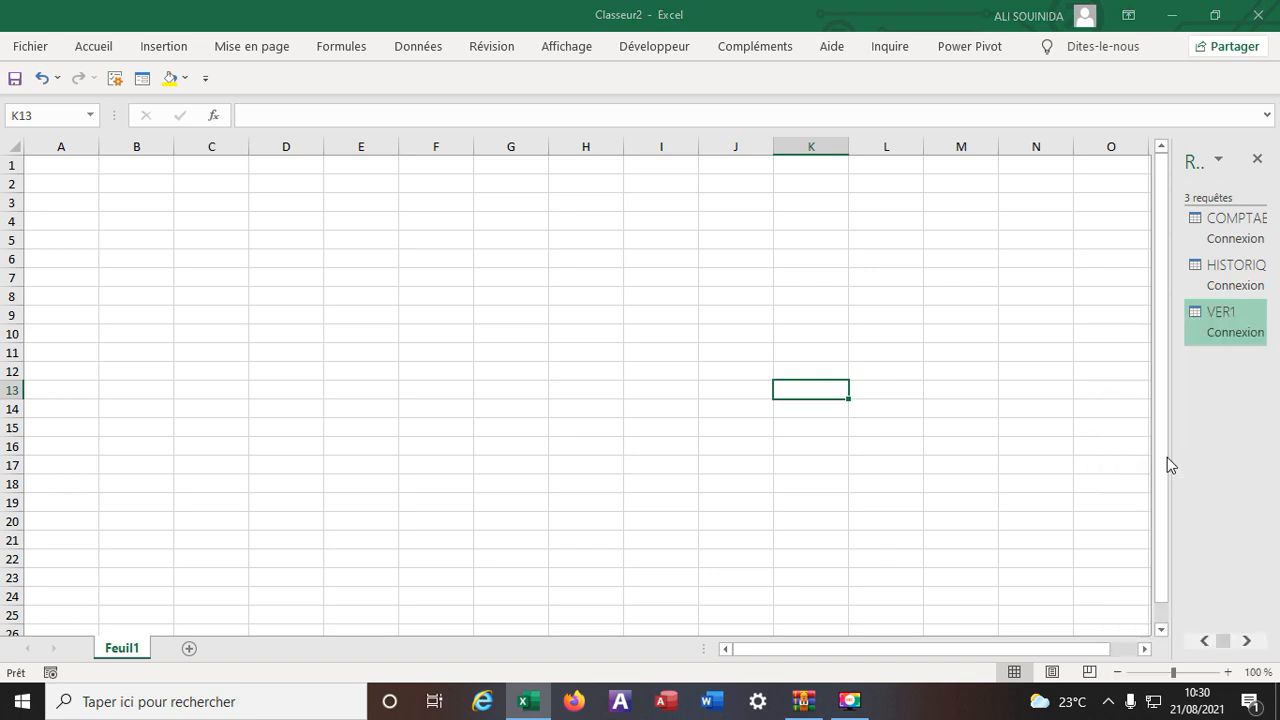
pyautogui.click(506, 267)
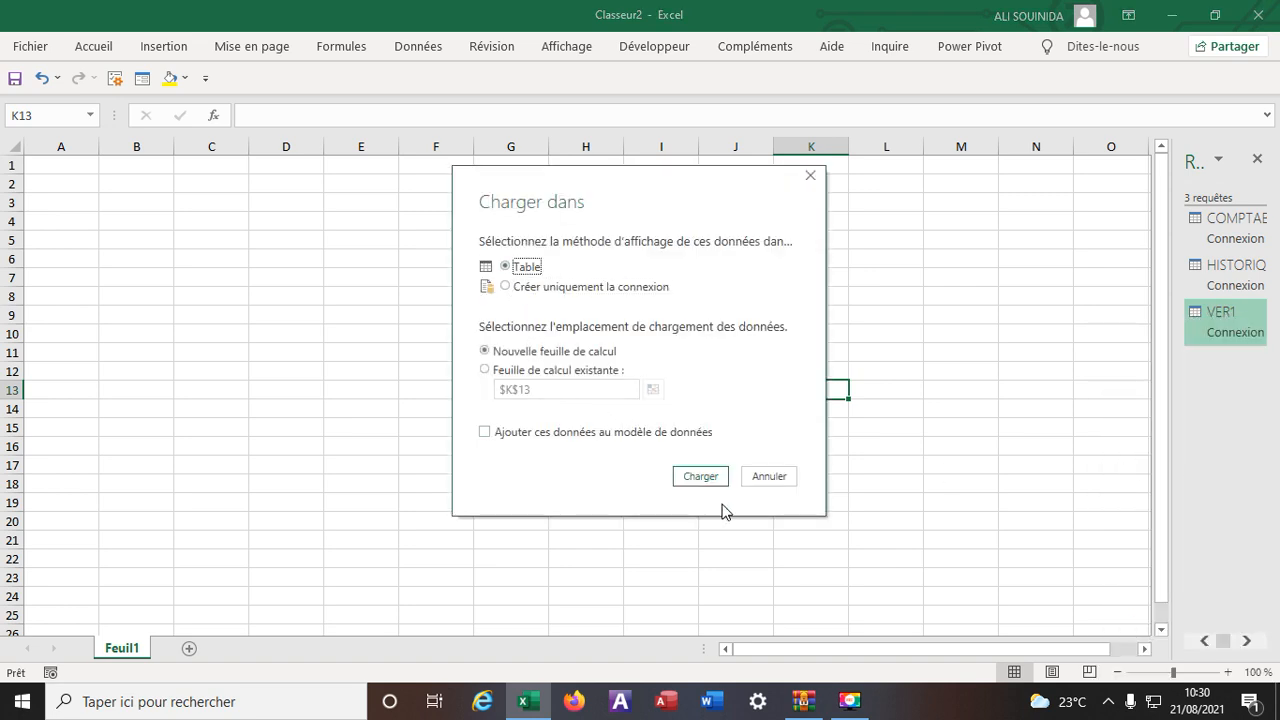
pyautogui.click(714, 482)
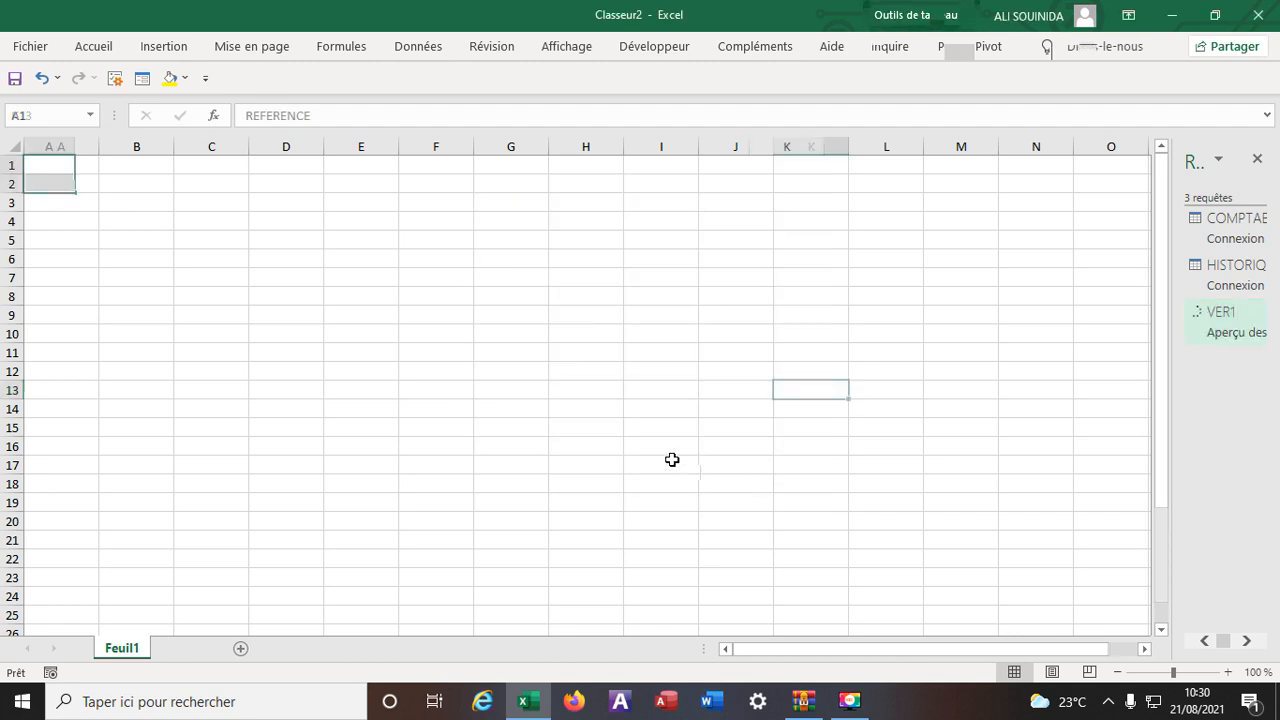
pyautogui.click(680, 434)
# Step: Delete row 33, the total line without a reference at the end of the VER1 table
pyautogui.click(144, 139)
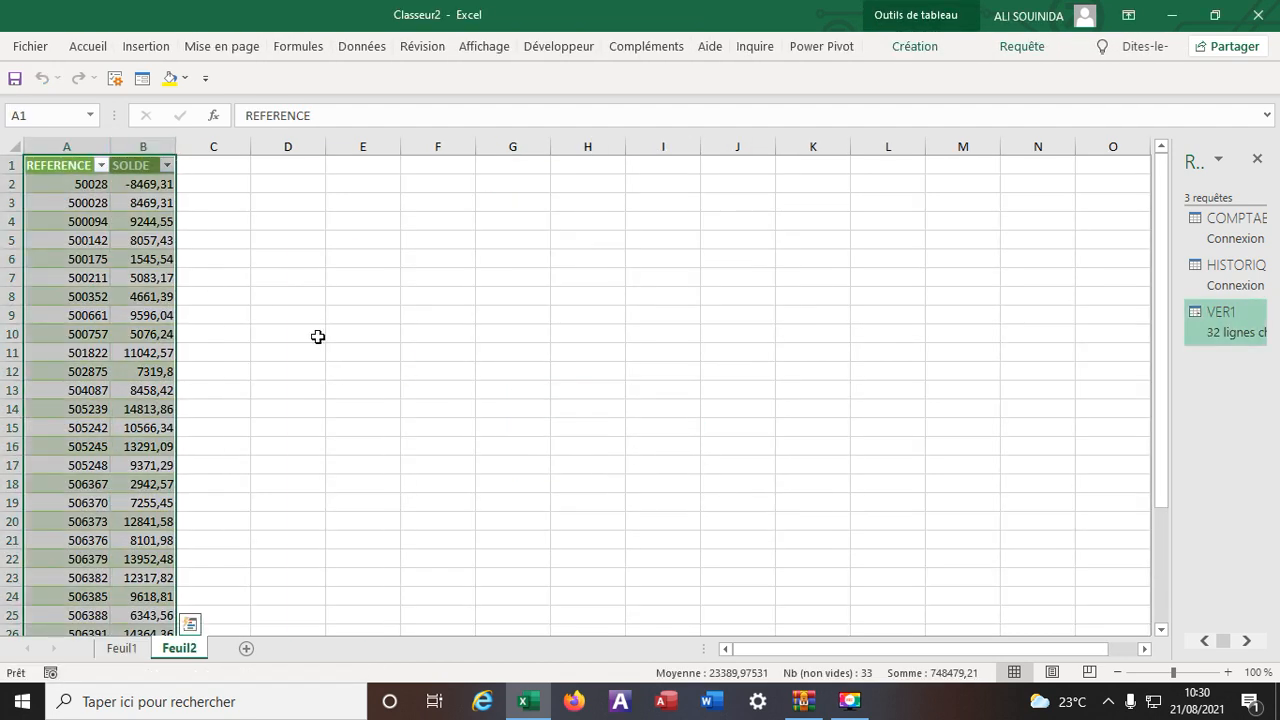
pyautogui.click(143, 146)
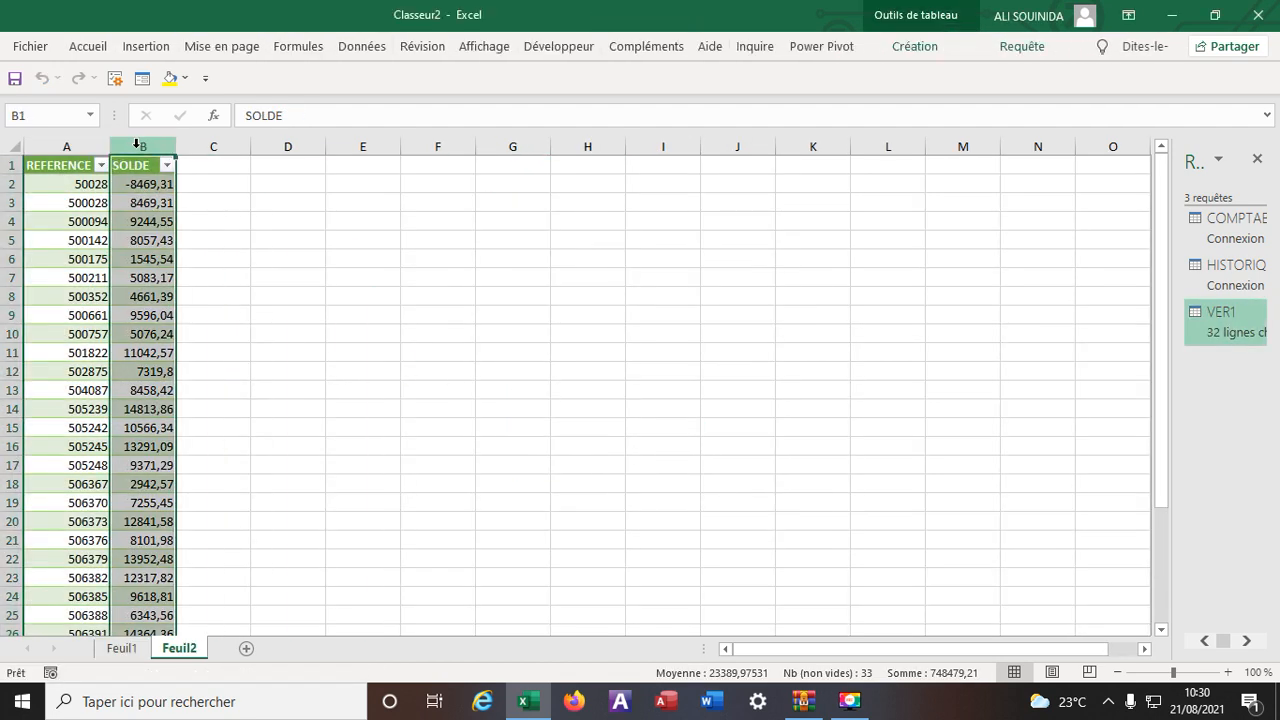
pyautogui.scroll(-7, 524, 412)
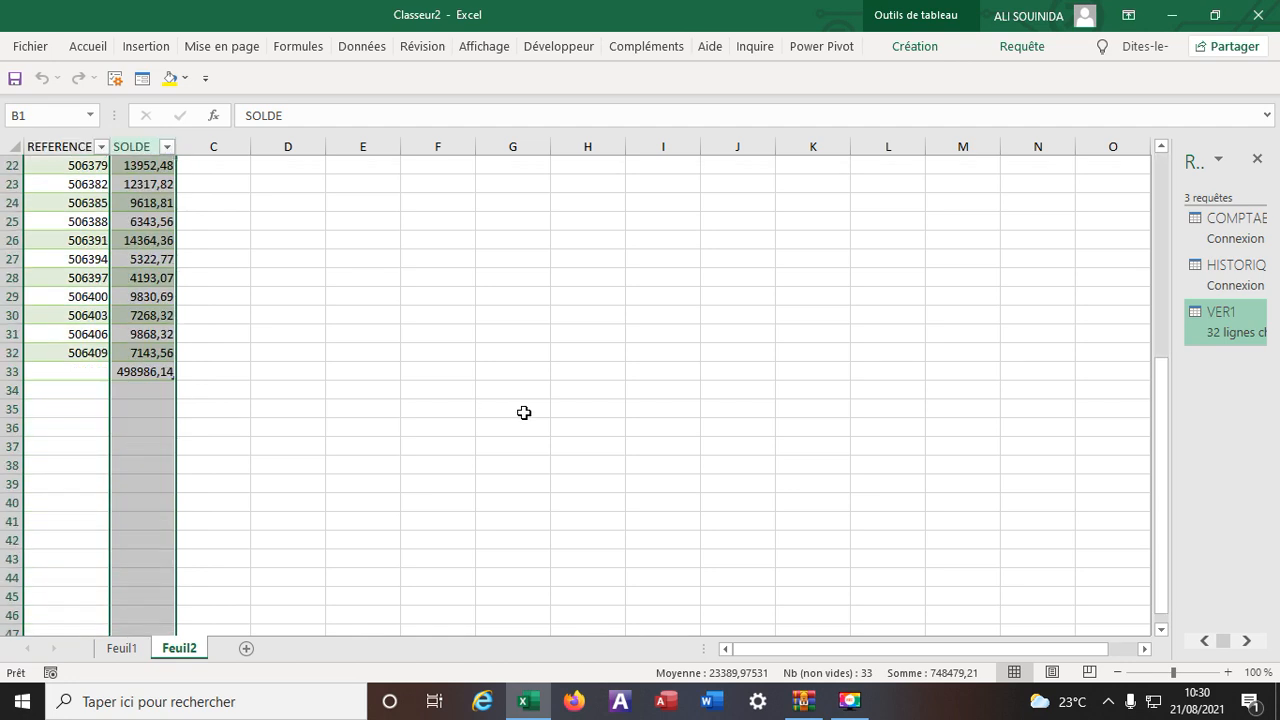
pyautogui.click(13, 370)
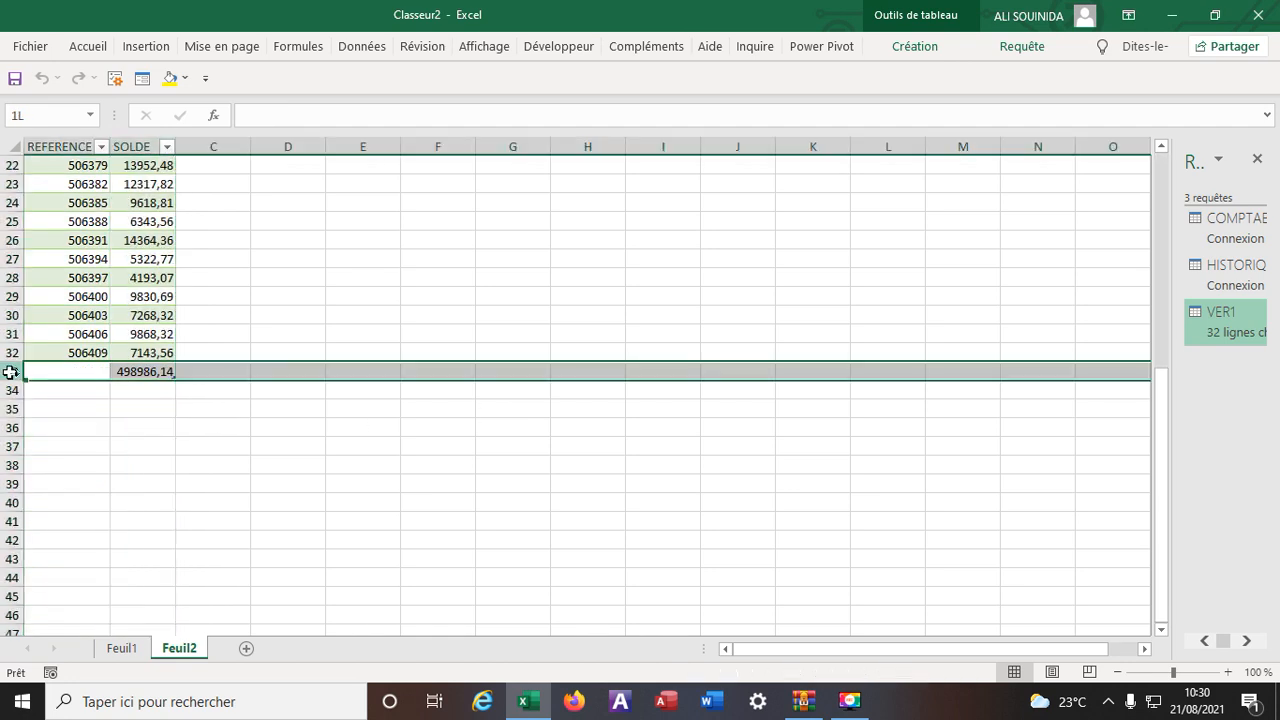
pyautogui.rightClick(15, 378)
pyautogui.click(80, 226)
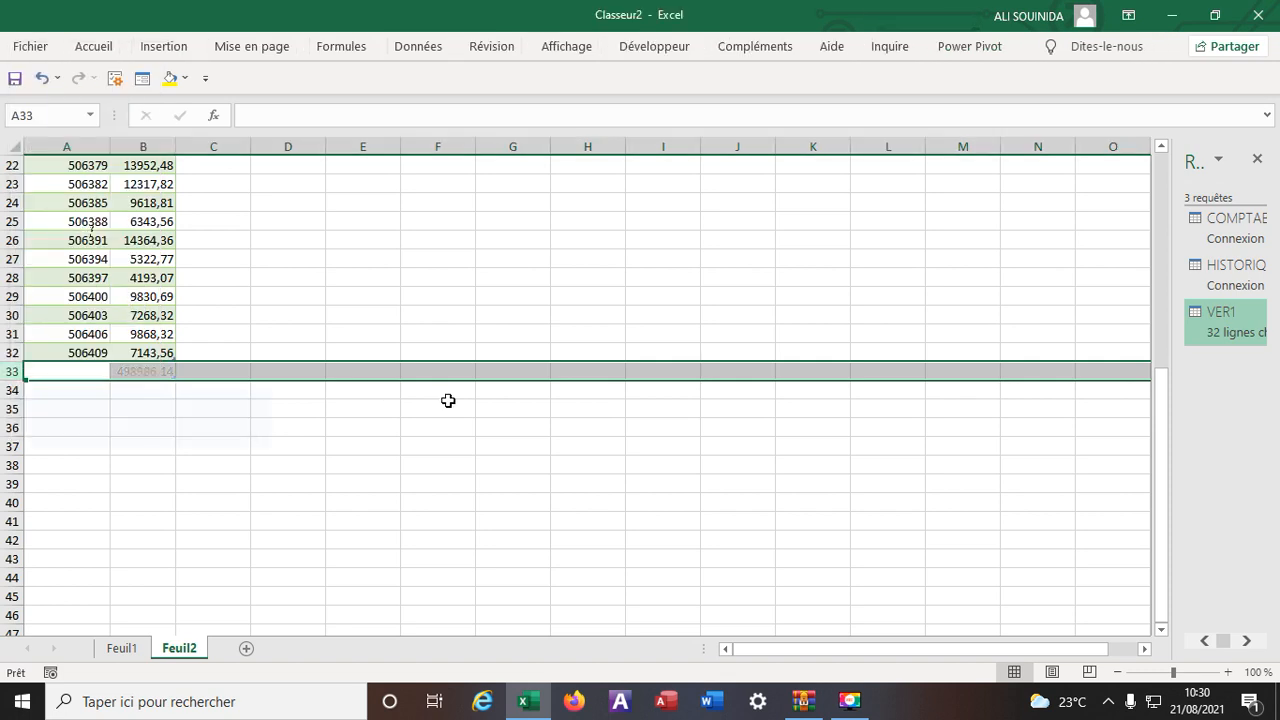
pyautogui.click(450, 401)
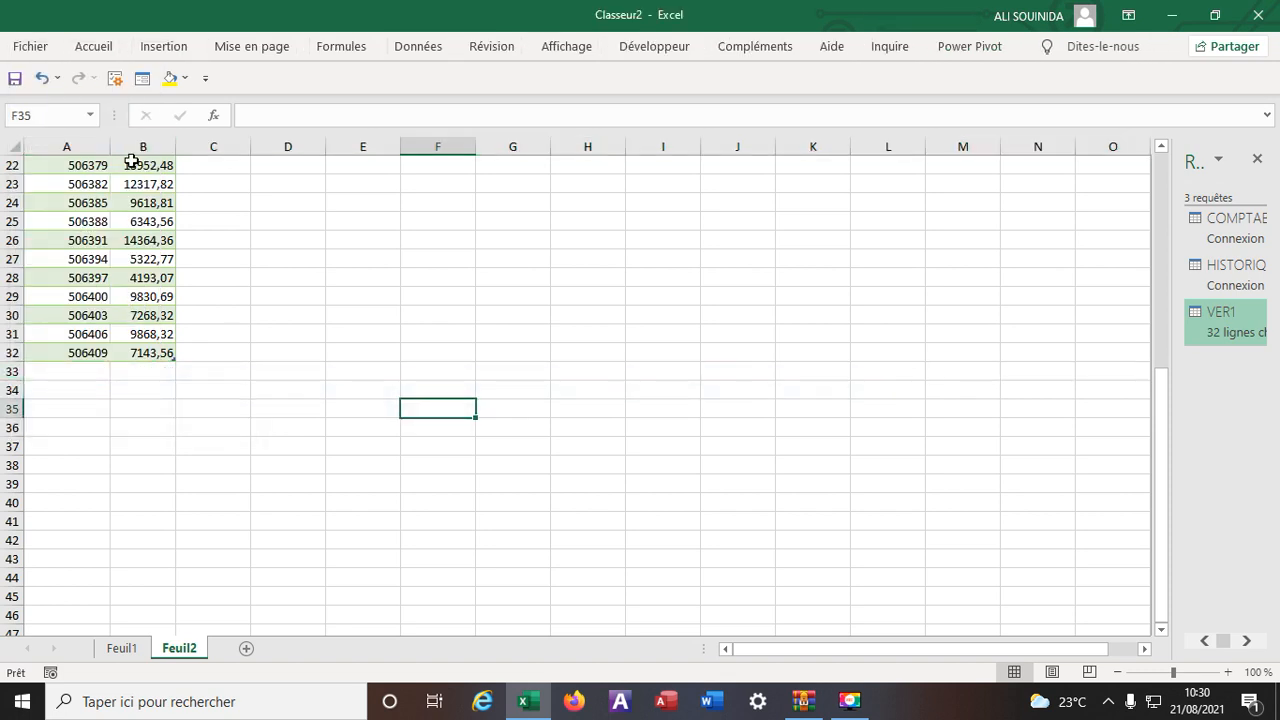
# Step: Check the sum of the SOLDE column and inspect the balances of references 50028 and 500028
pyautogui.click(147, 146)
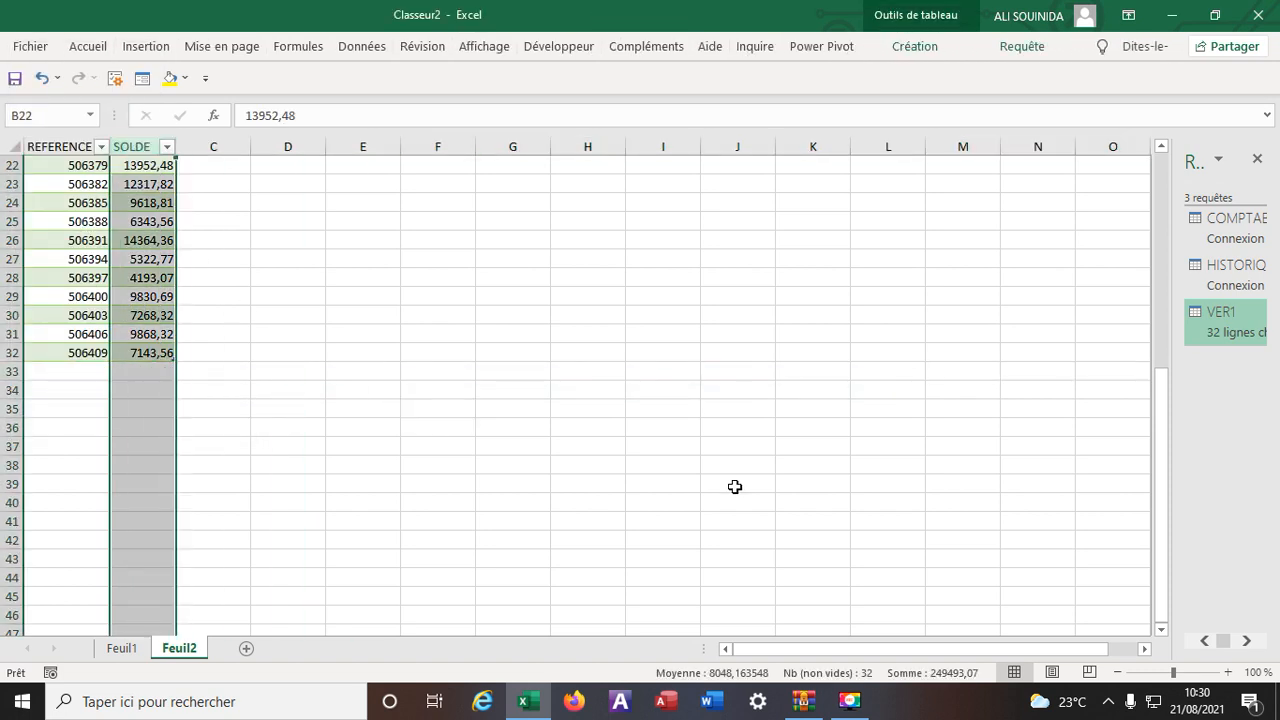
pyautogui.scroll(7, 735, 487)
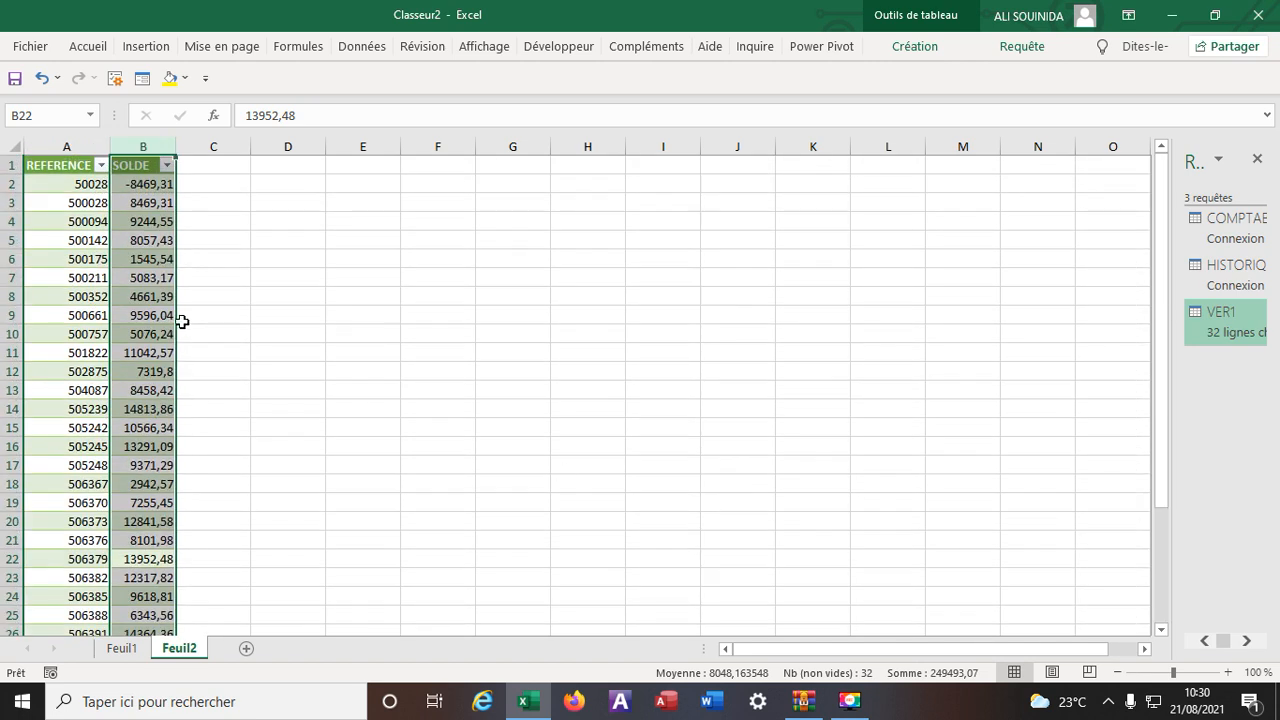
pyautogui.click(470, 338)
pyautogui.click(145, 188)
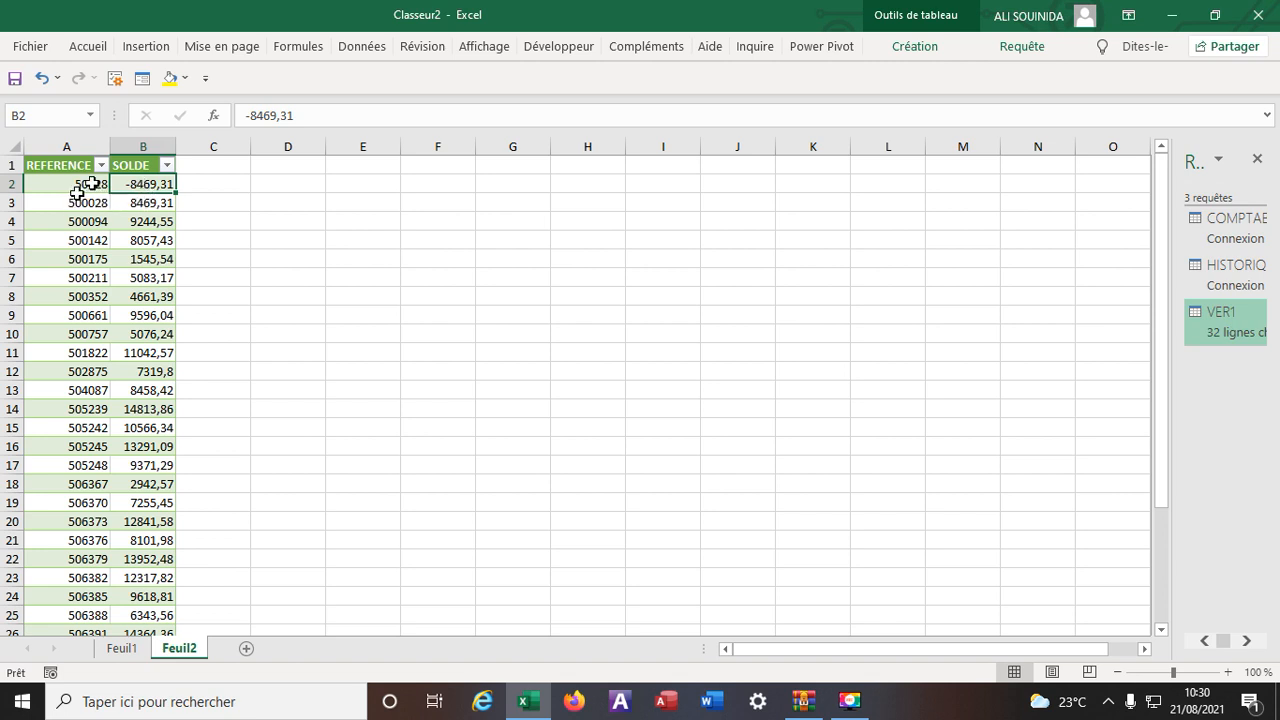
pyautogui.click(150, 202)
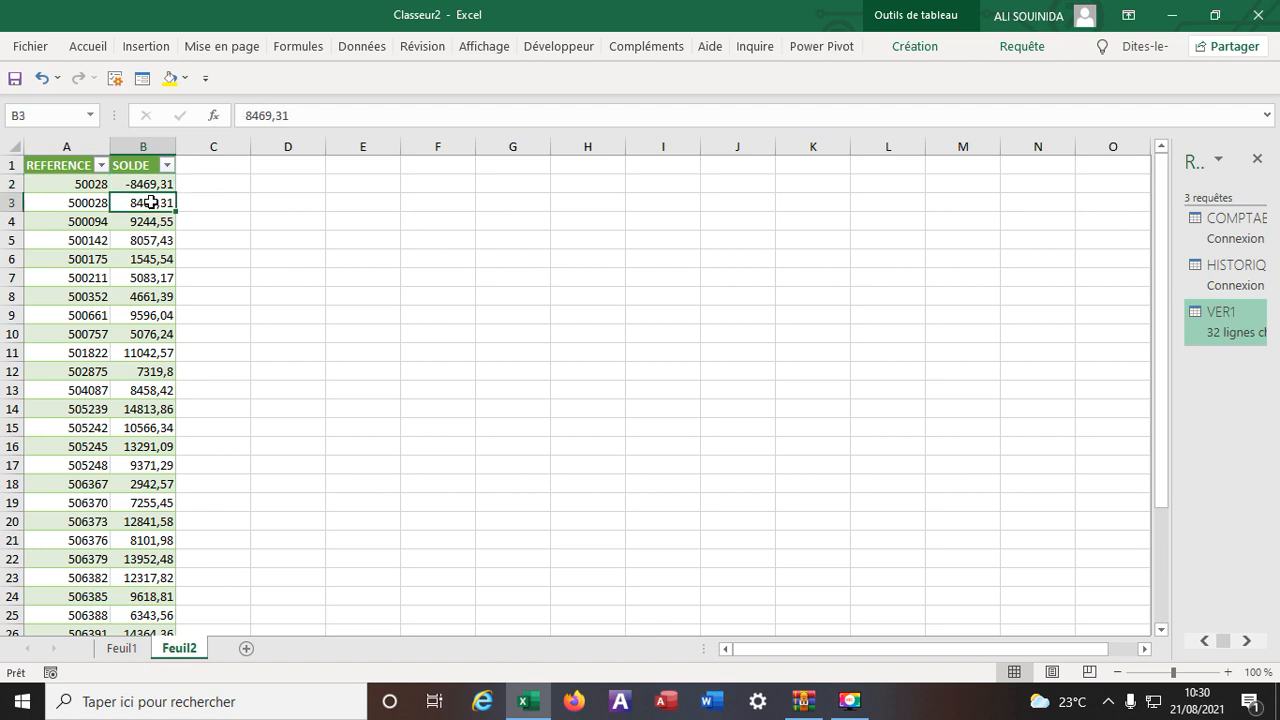
pyautogui.click(145, 148)
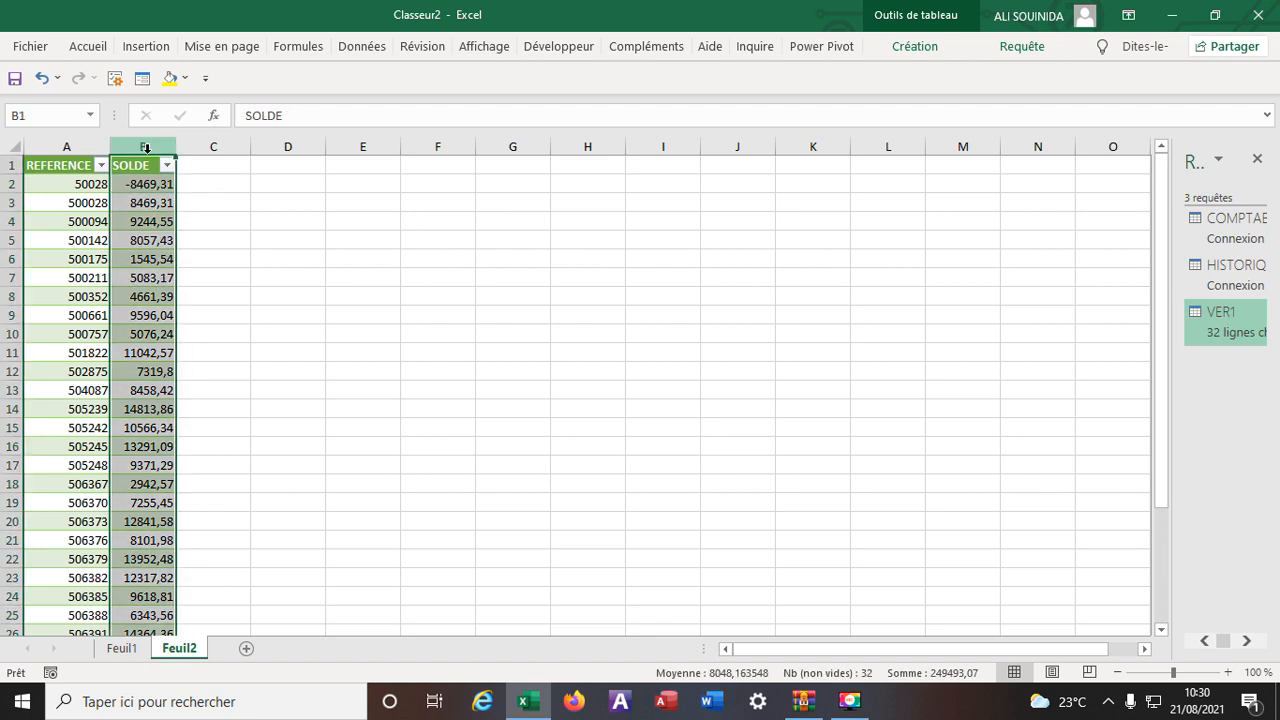
pyautogui.click(501, 370)
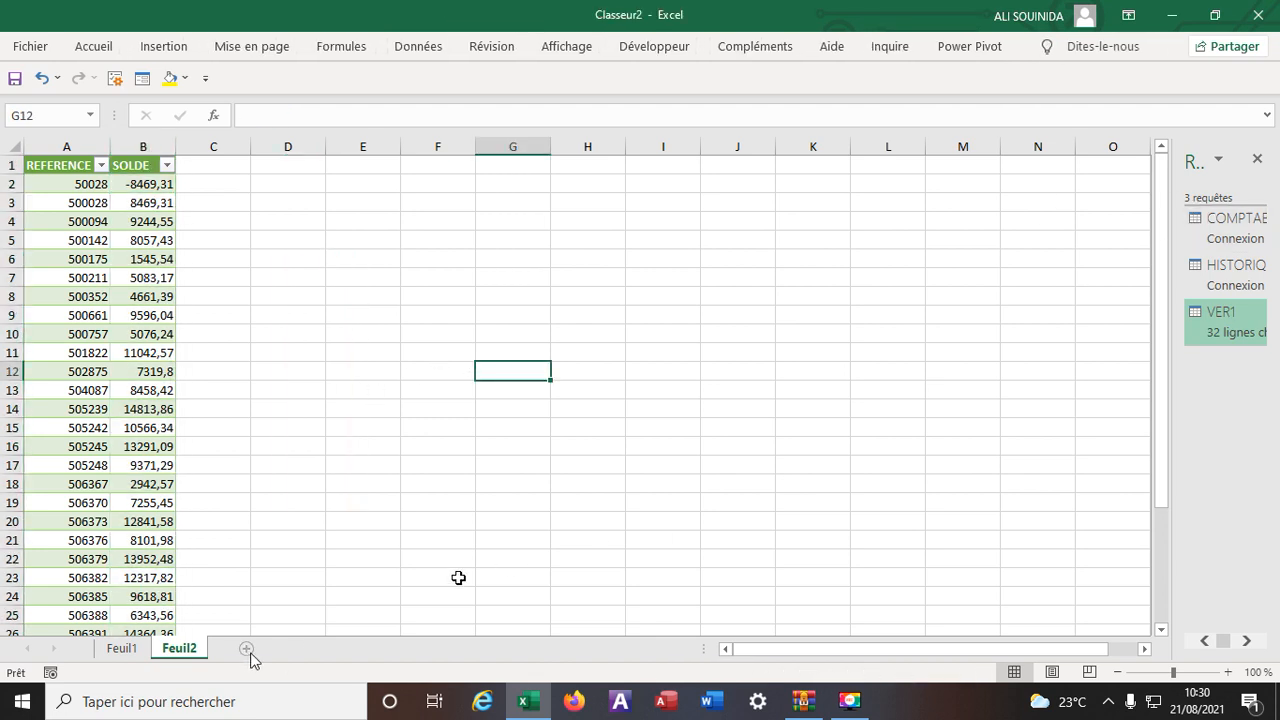
# Step: Delete the Feuil2 worksheet holding the loaded VER1 table
pyautogui.rightClick(182, 660)
pyautogui.click(272, 429)
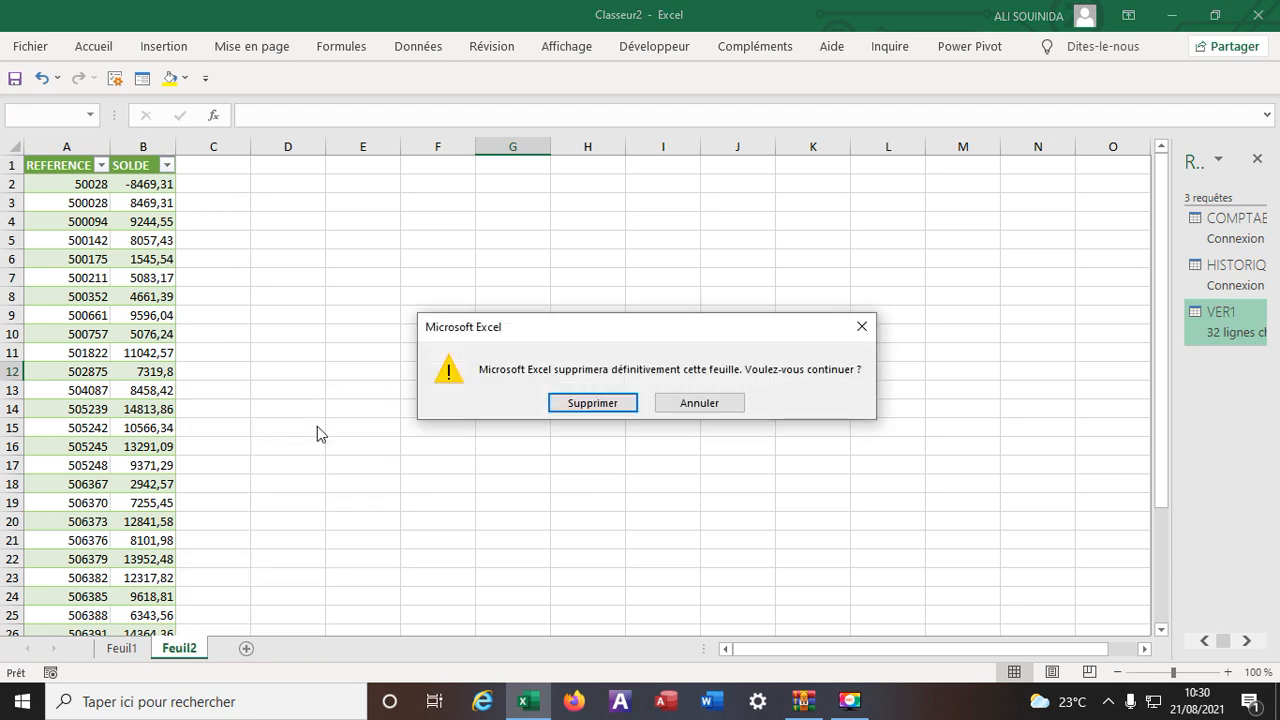
pyautogui.click(628, 401)
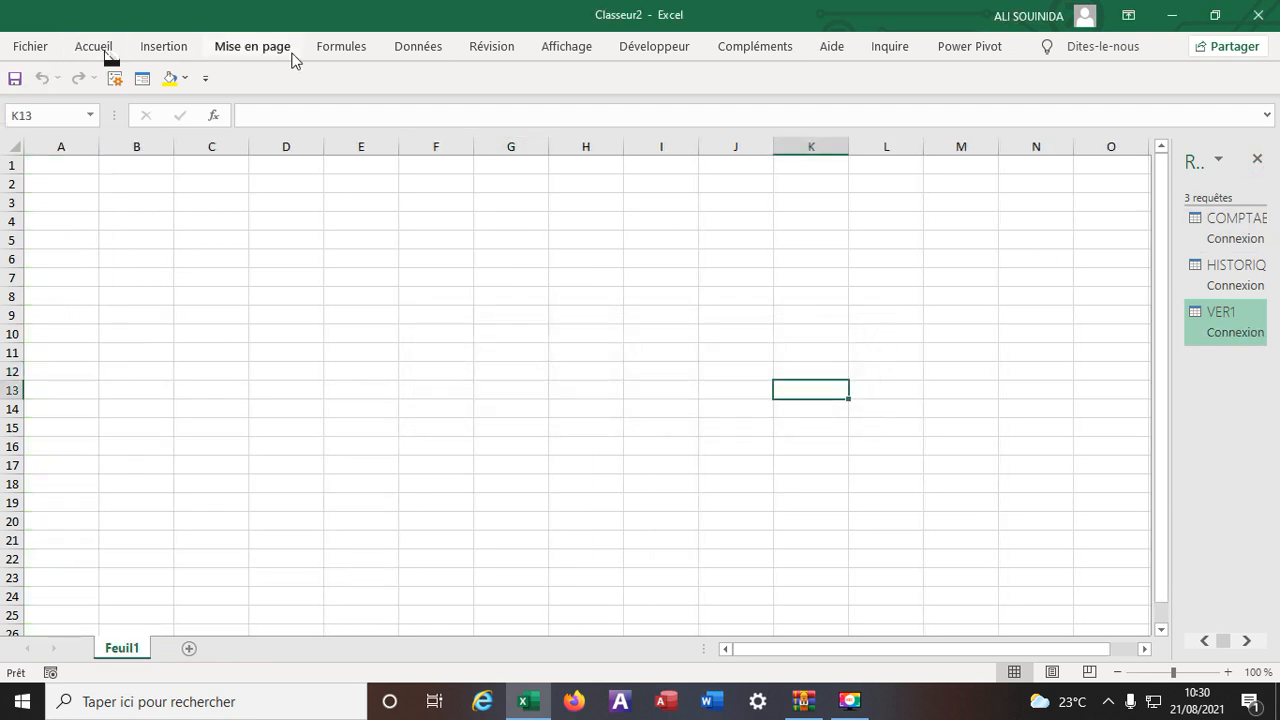
# Step: Switch to the Power Query Editor and display the HISTORIQUE CLIENT query
pyautogui.click(418, 46)
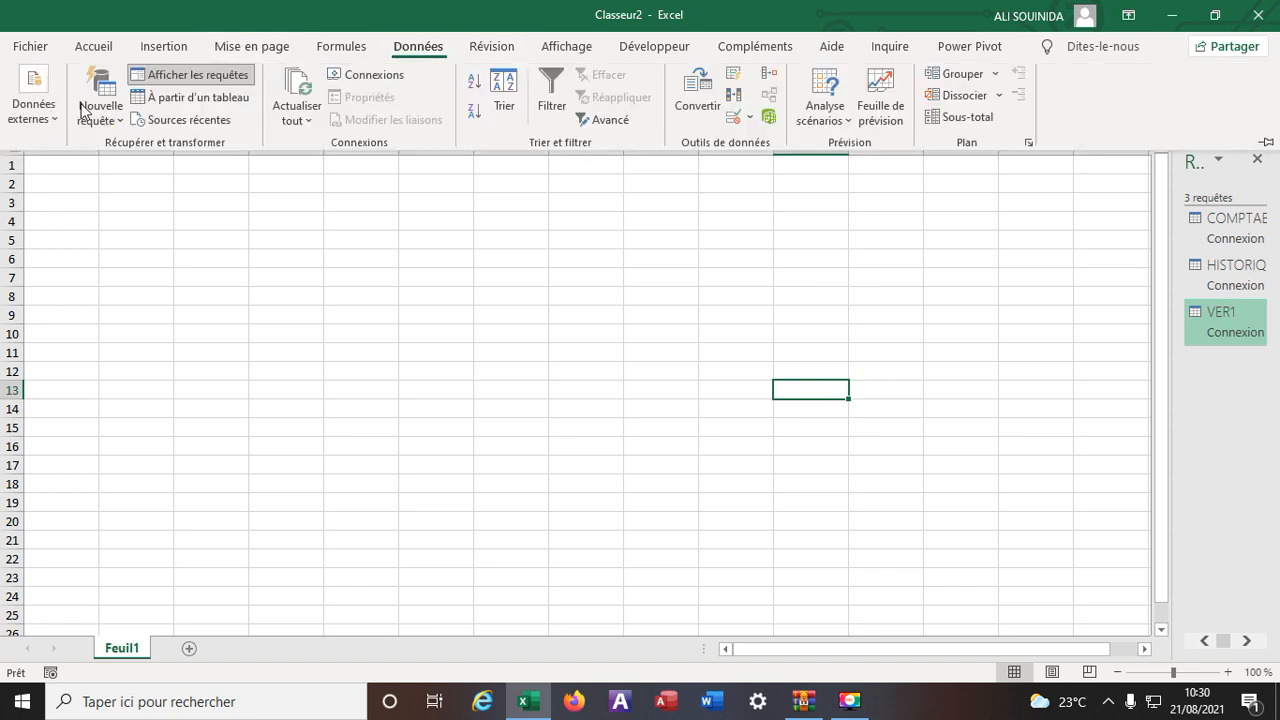
pyautogui.click(100, 112)
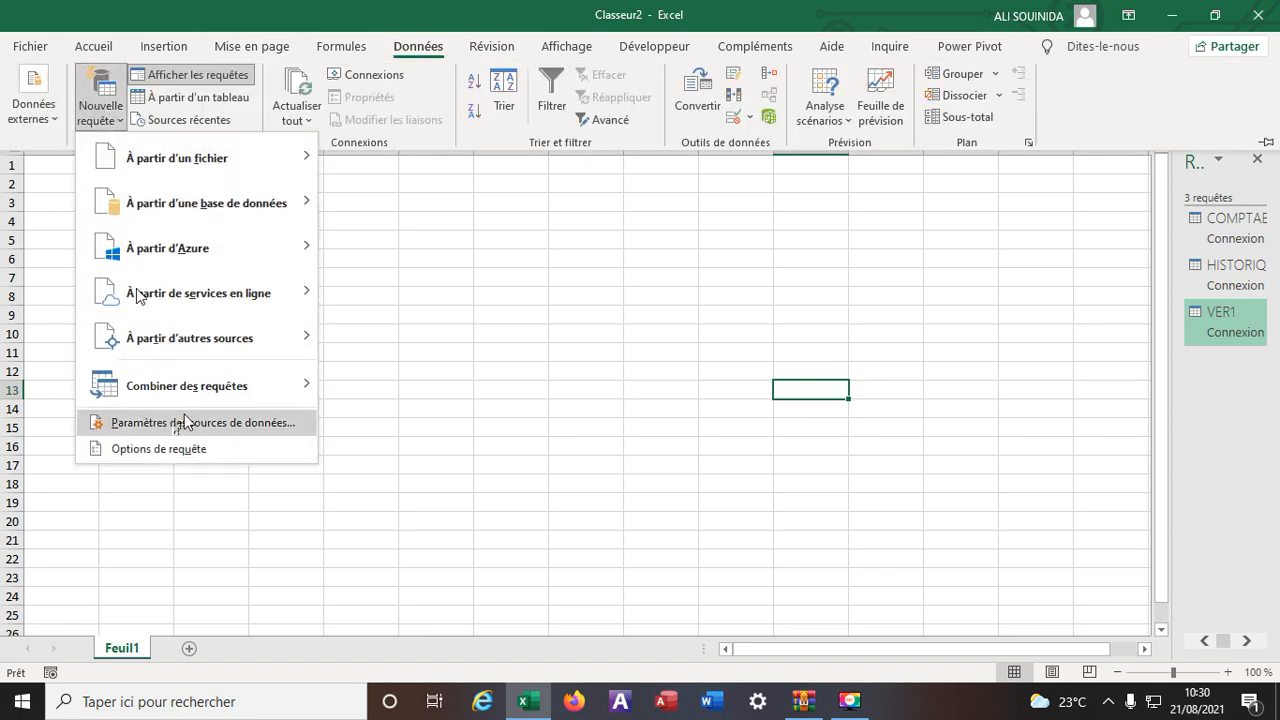
pyautogui.moveTo(192, 403)
pyautogui.click(432, 480)
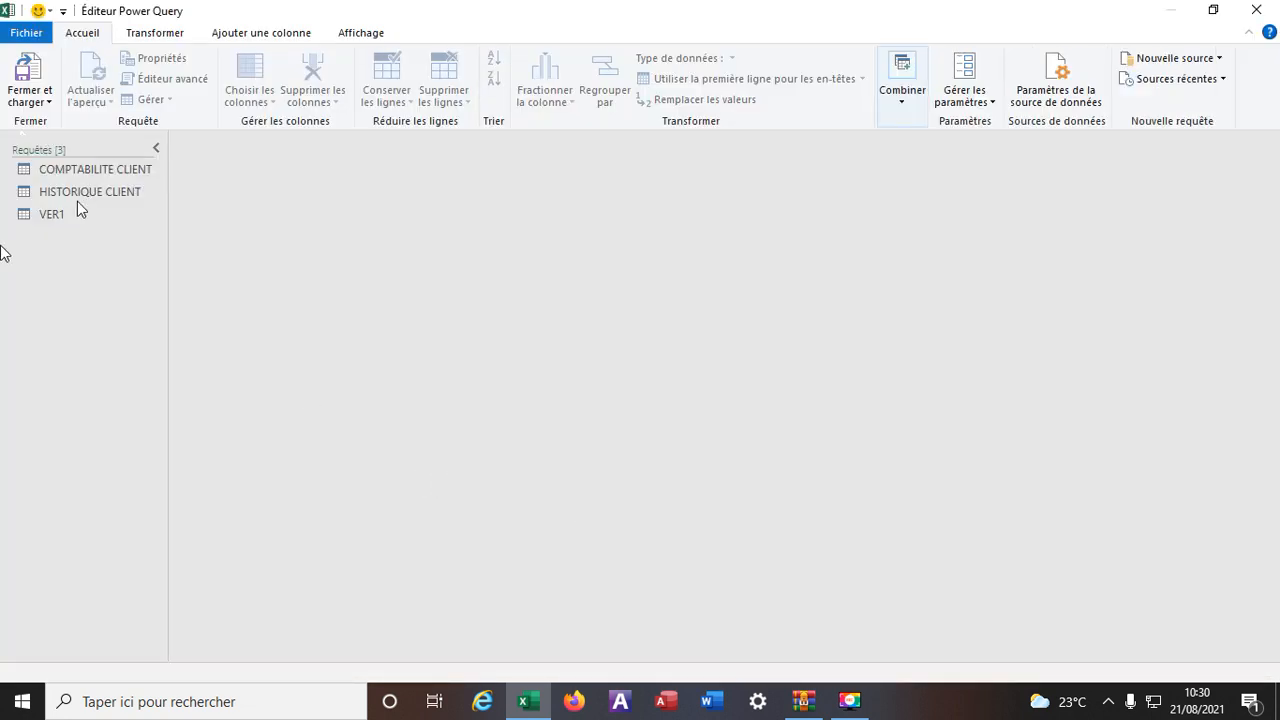
pyautogui.moveTo(71, 189); pyautogui.dragTo(69, 223)
pyautogui.click(903, 102)
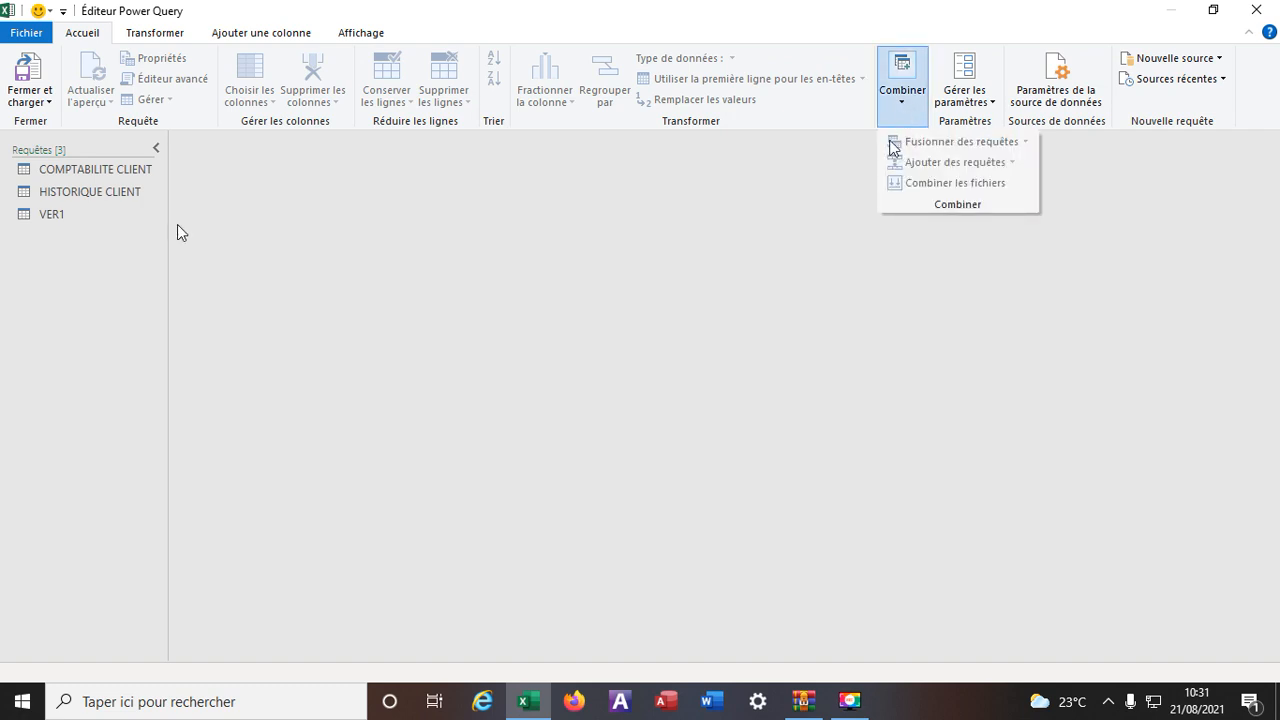
pyautogui.click(73, 214)
pyautogui.click(86, 191)
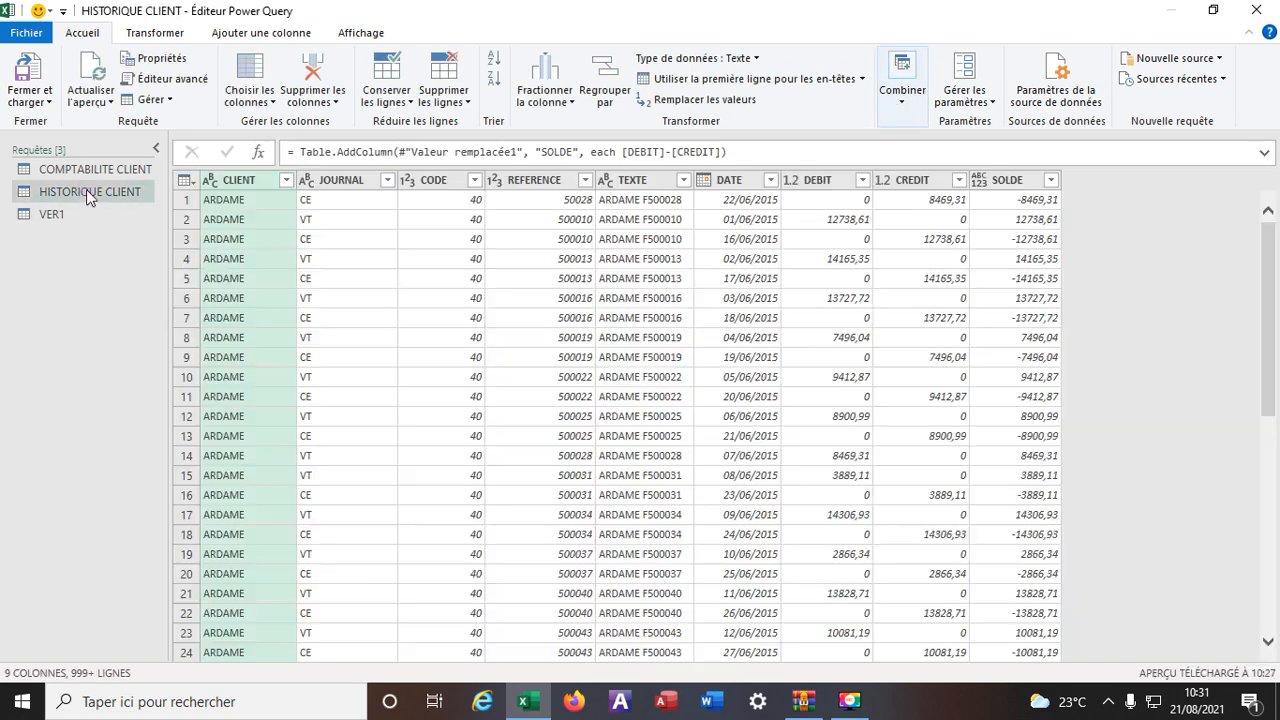
# Step: Merge HISTORIQUE CLIENT with VER1 as a new query, matching on REFERENCE with an inner join (Interne)
pyautogui.click(903, 95)
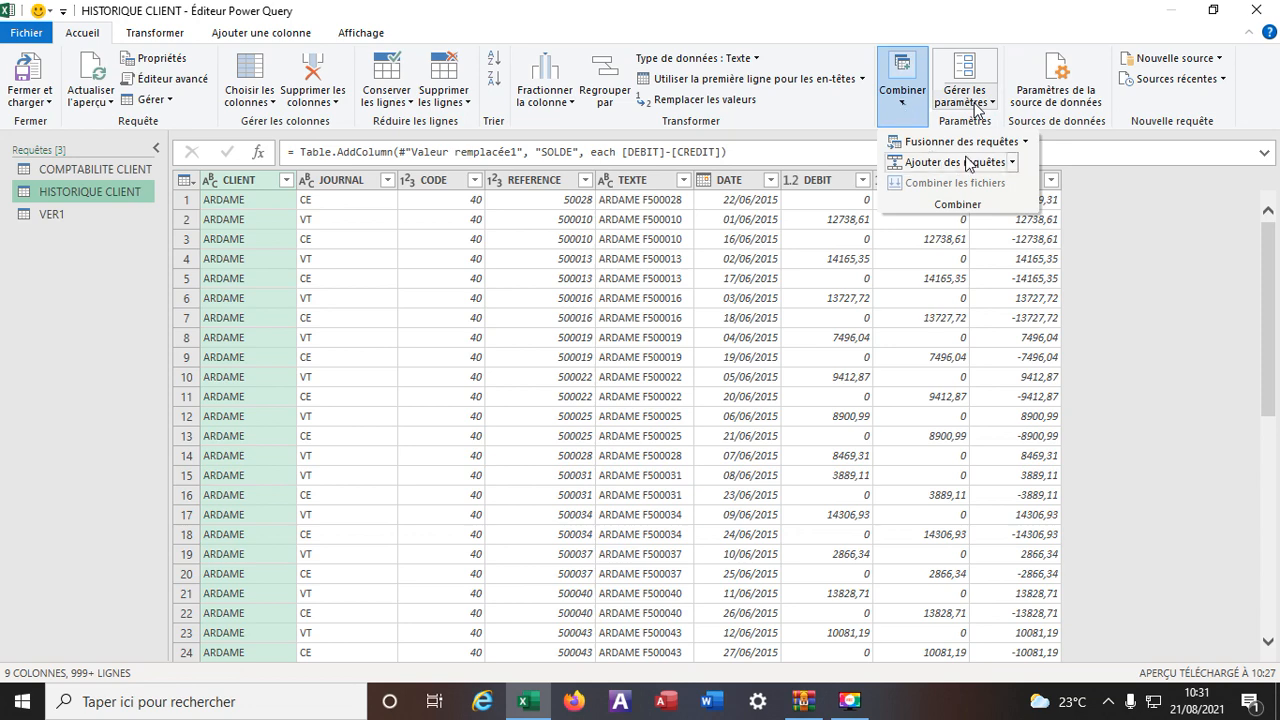
pyautogui.click(1024, 141)
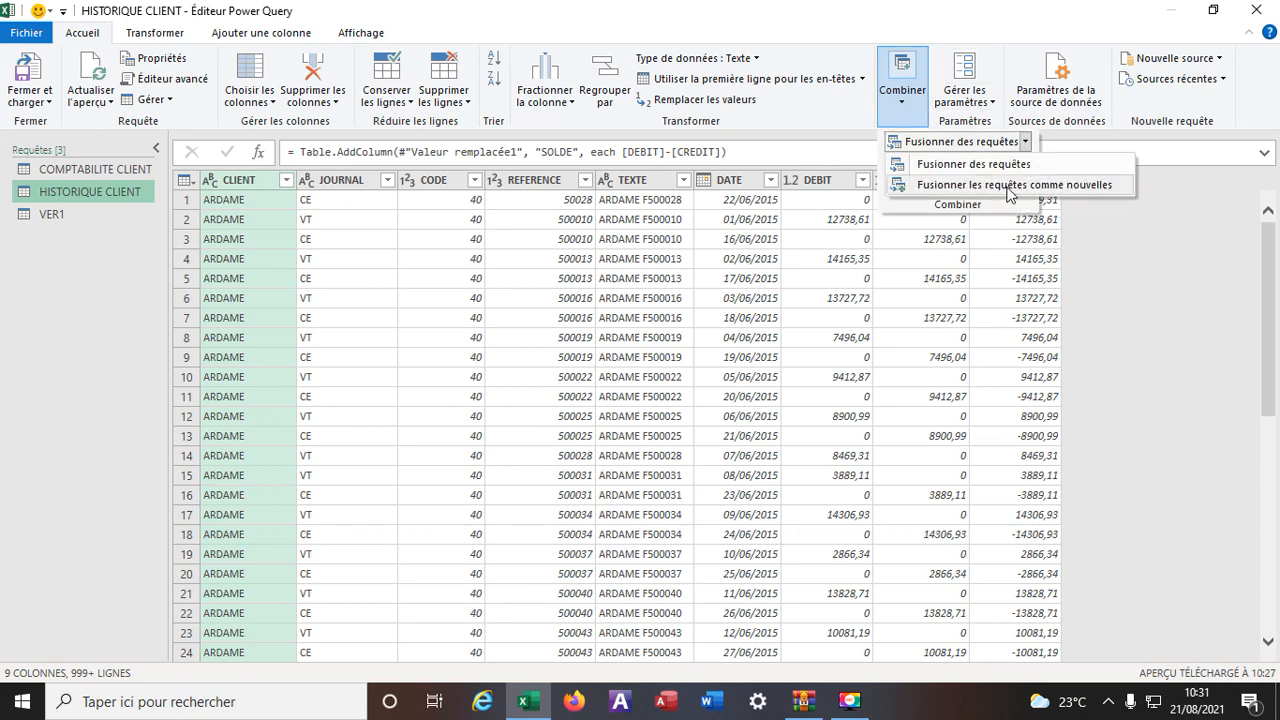
pyautogui.click(1009, 186)
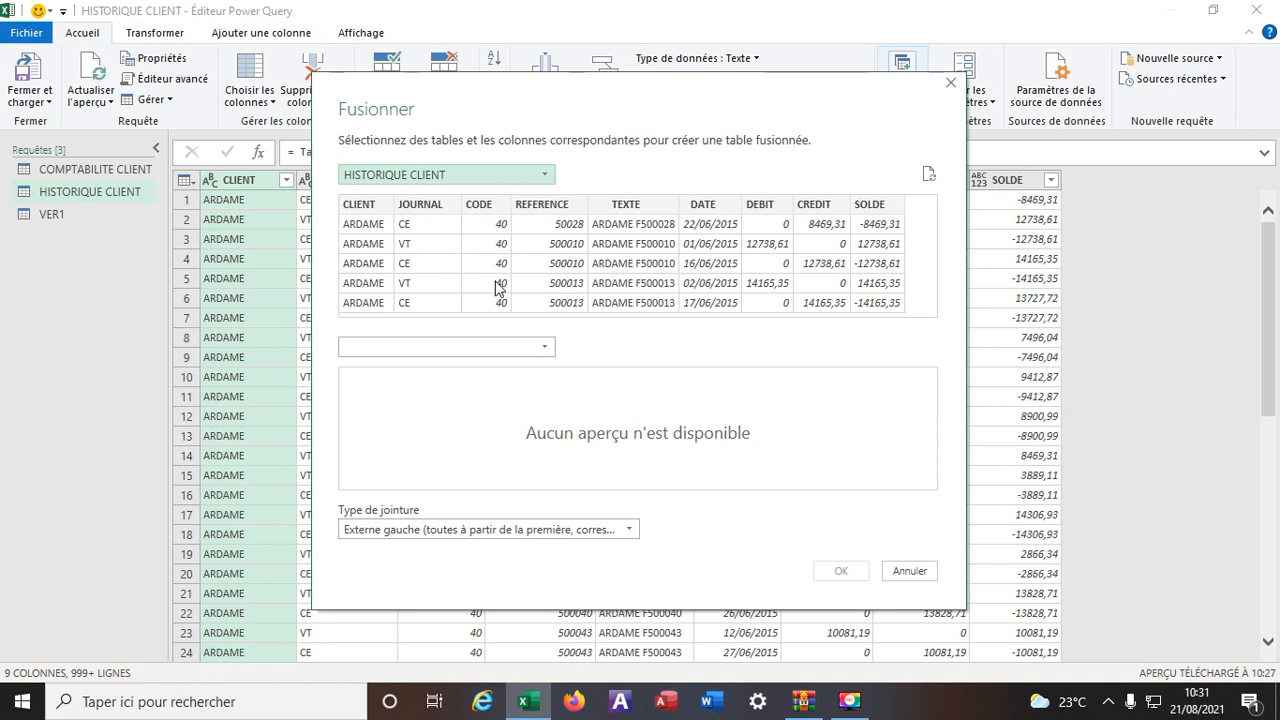
pyautogui.click(566, 207)
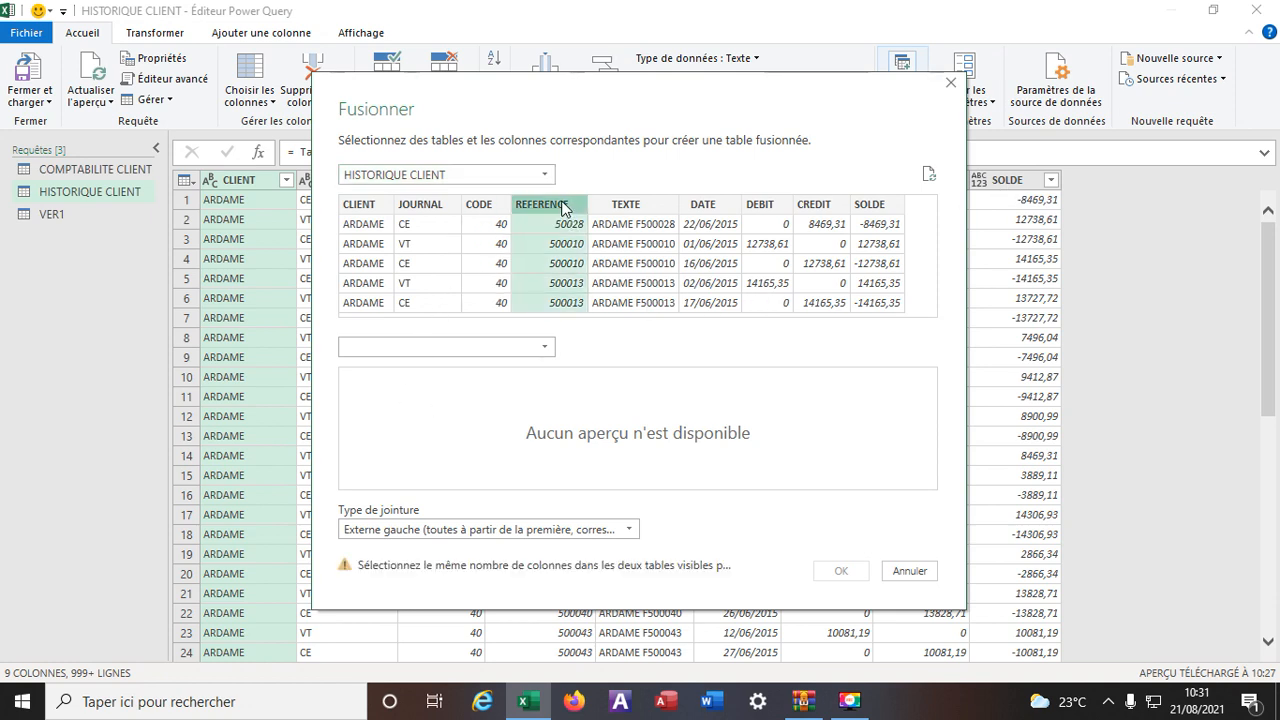
pyautogui.click(545, 348)
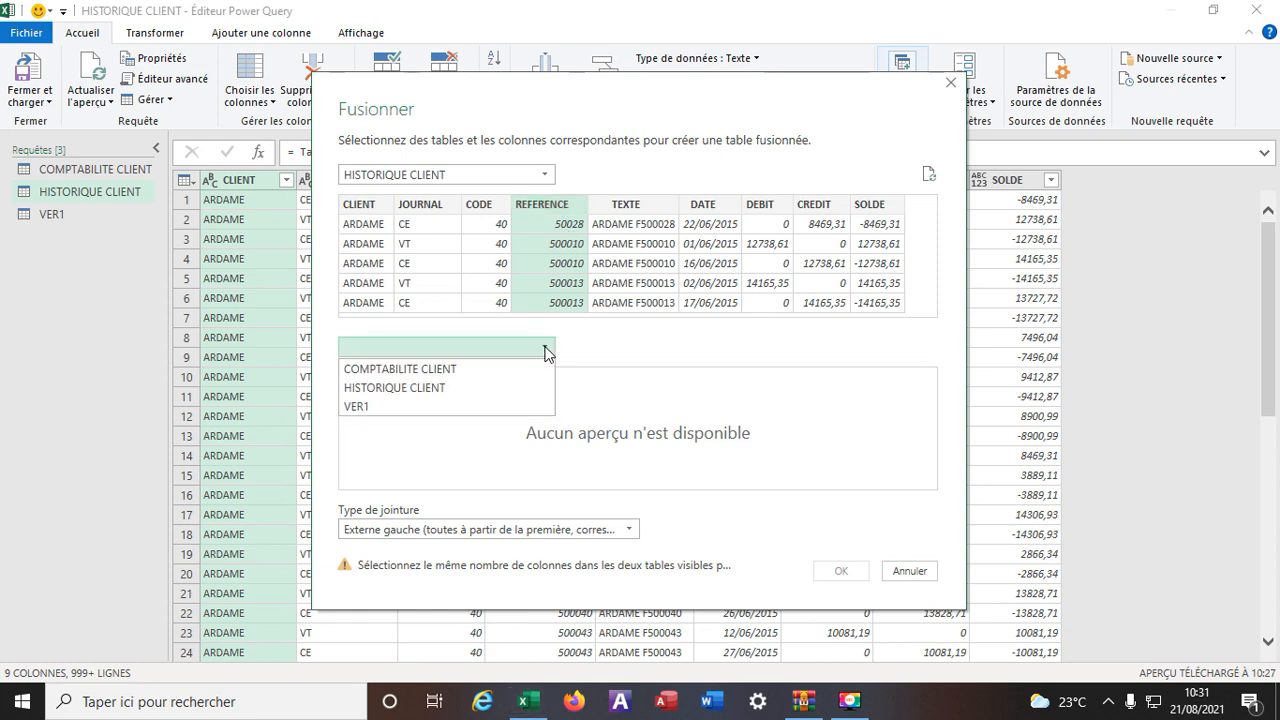
pyautogui.click(362, 409)
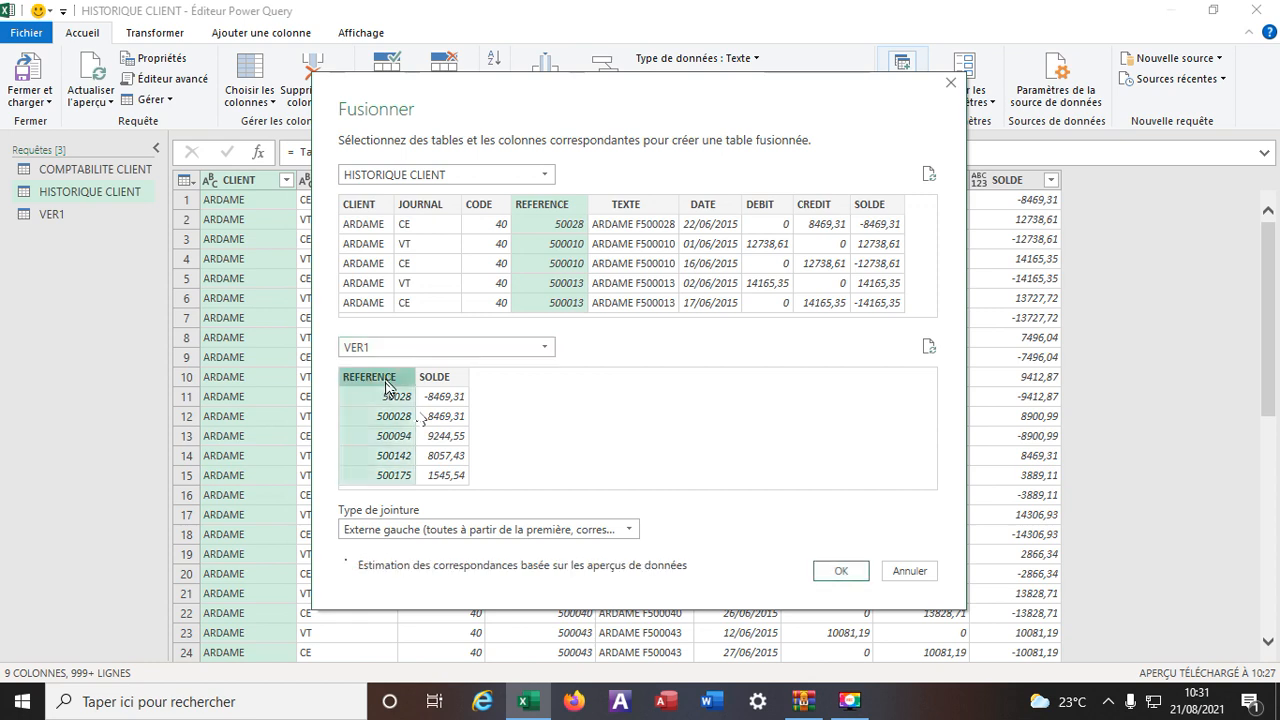
pyautogui.click(386, 380)
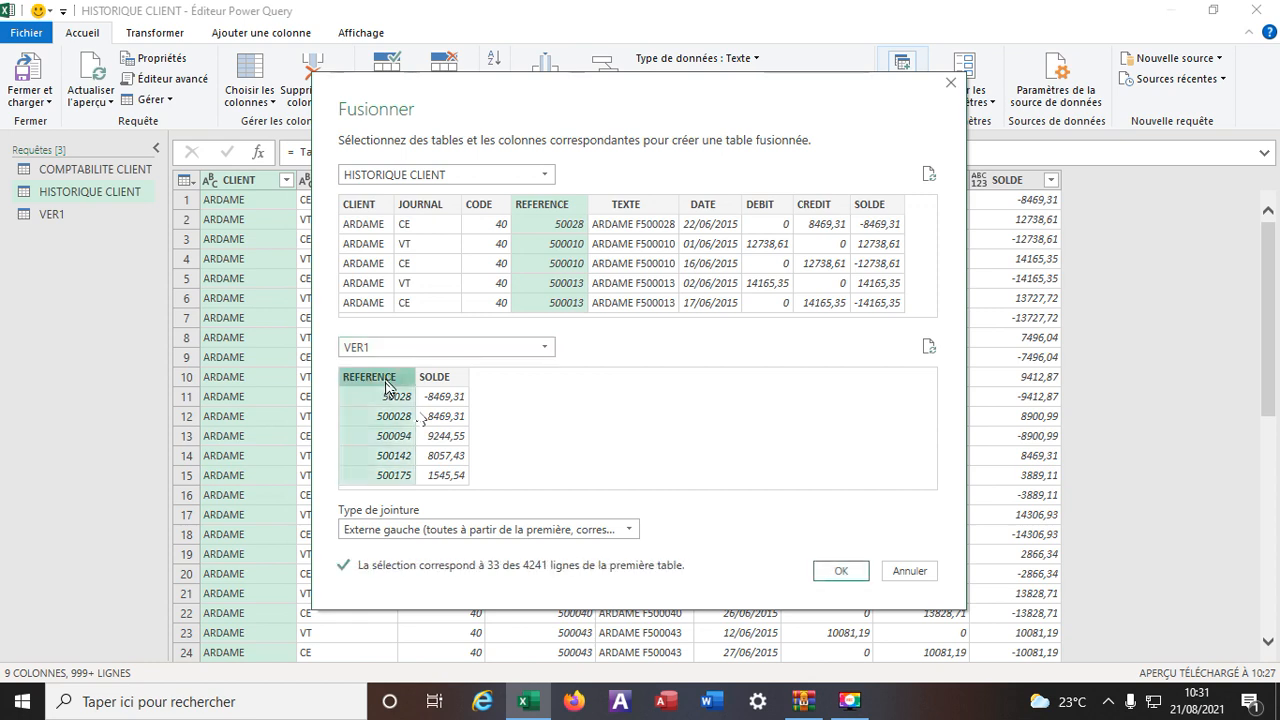
pyautogui.click(630, 531)
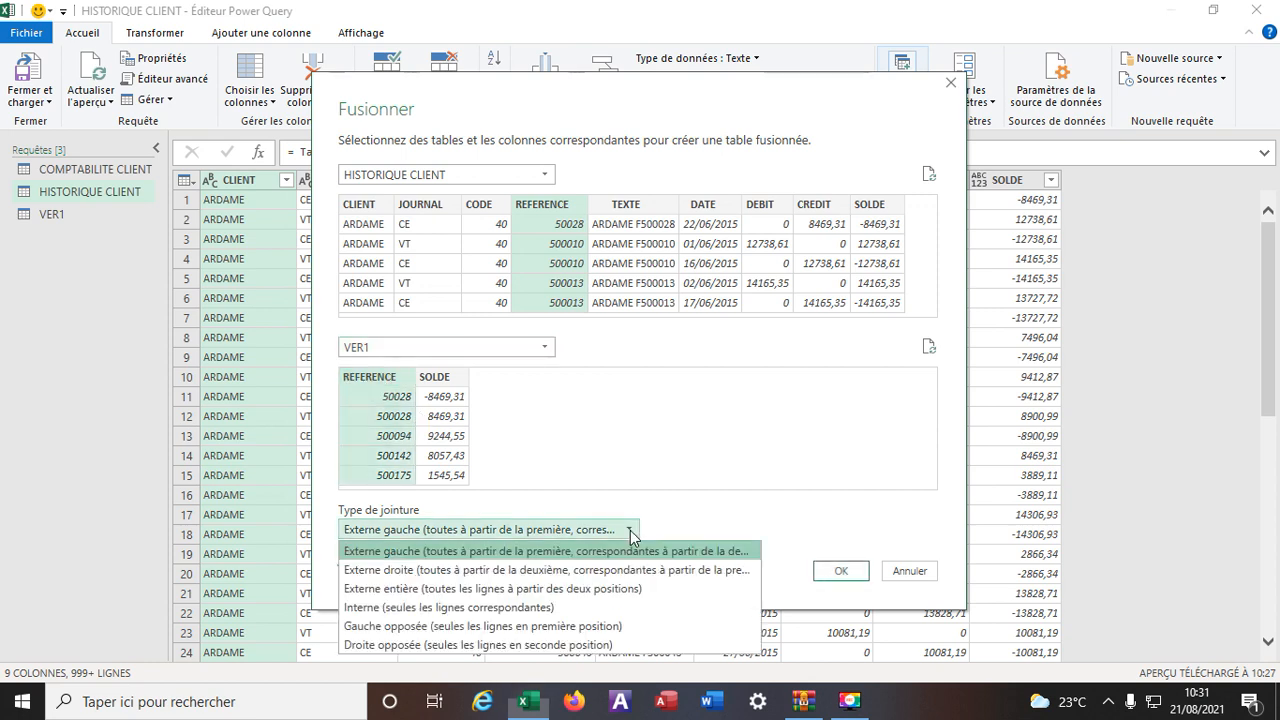
pyautogui.click(458, 612)
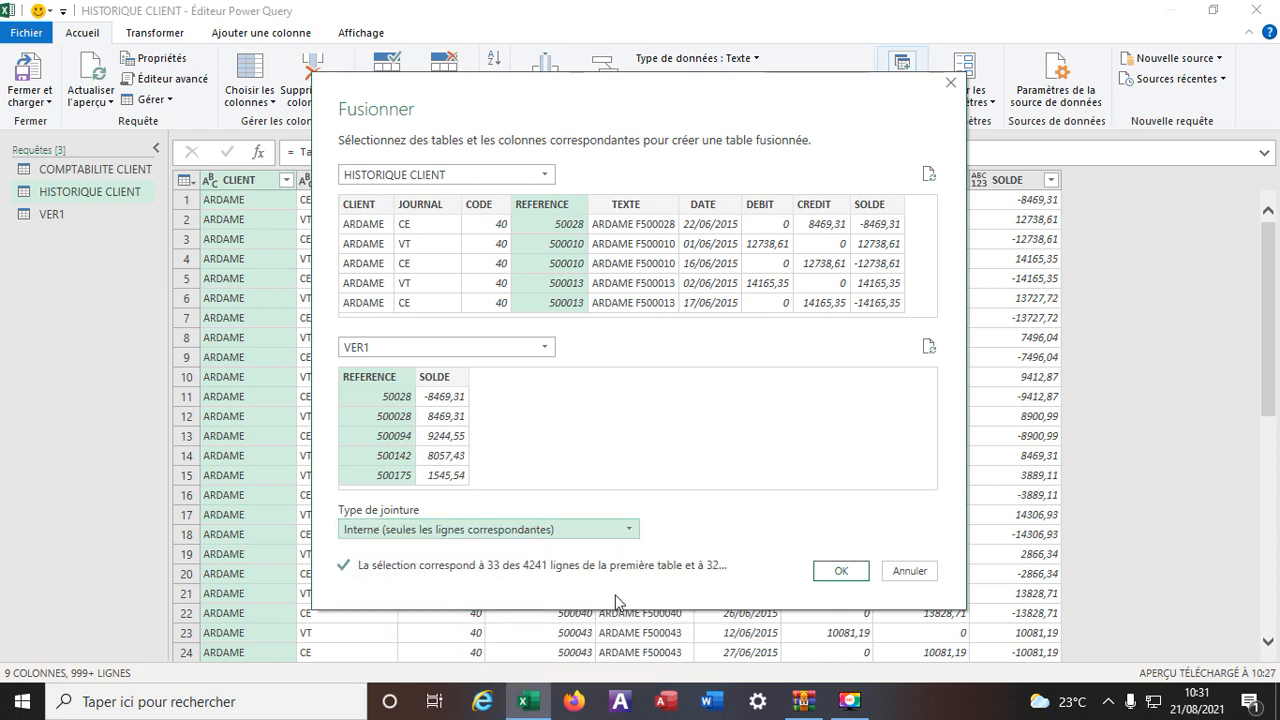
pyautogui.click(838, 575)
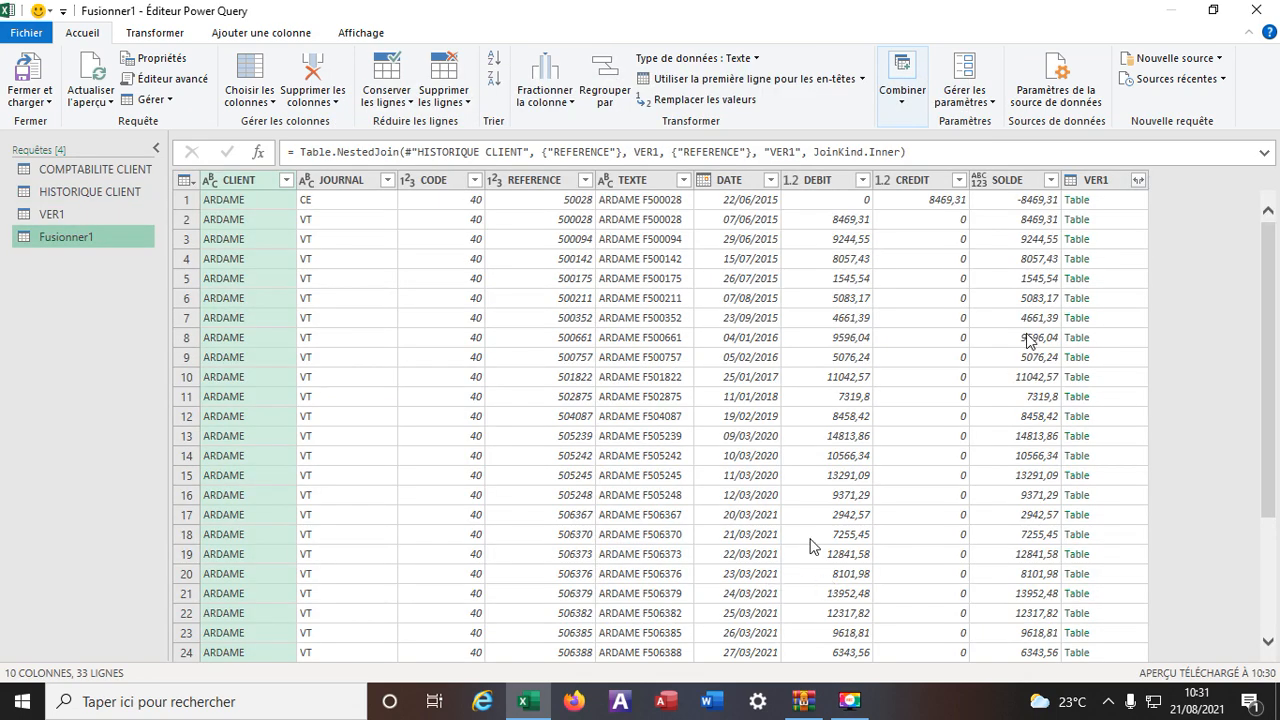
# Step: Expand the VER1 column into REFERENCE and SOLDE, keeping the original column name as prefix
pyautogui.click(1139, 181)
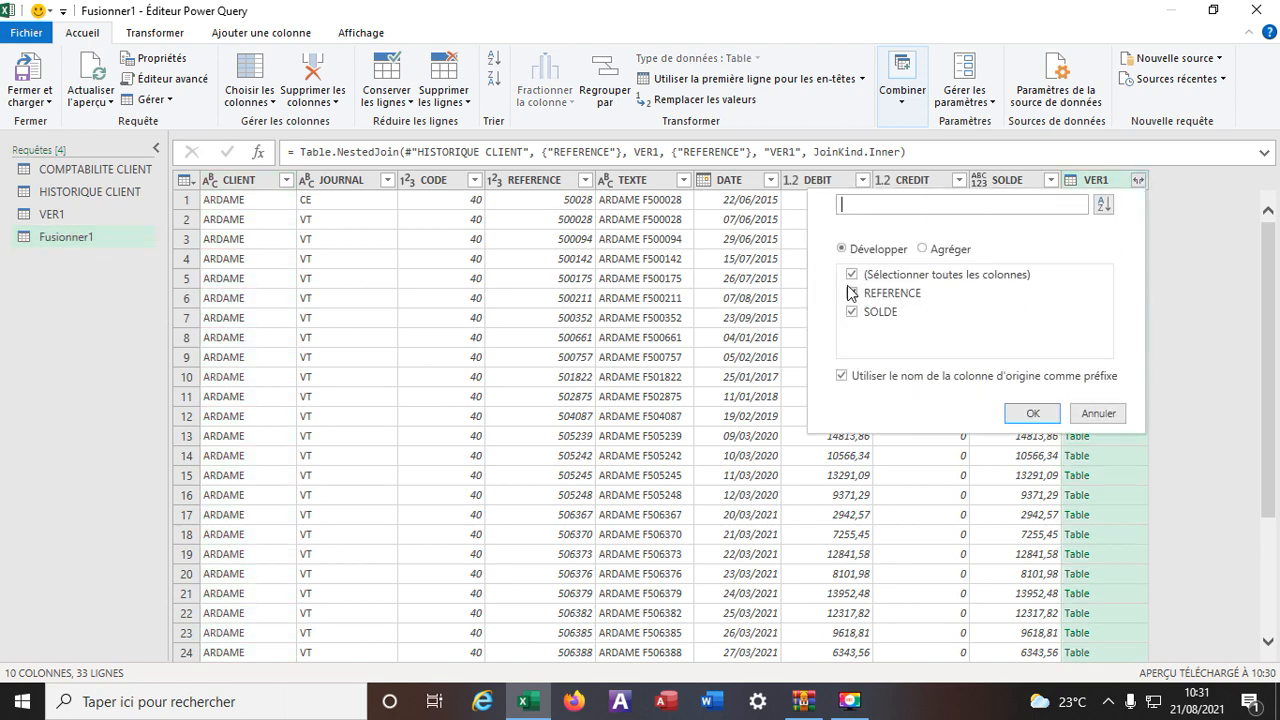
pyautogui.click(1030, 415)
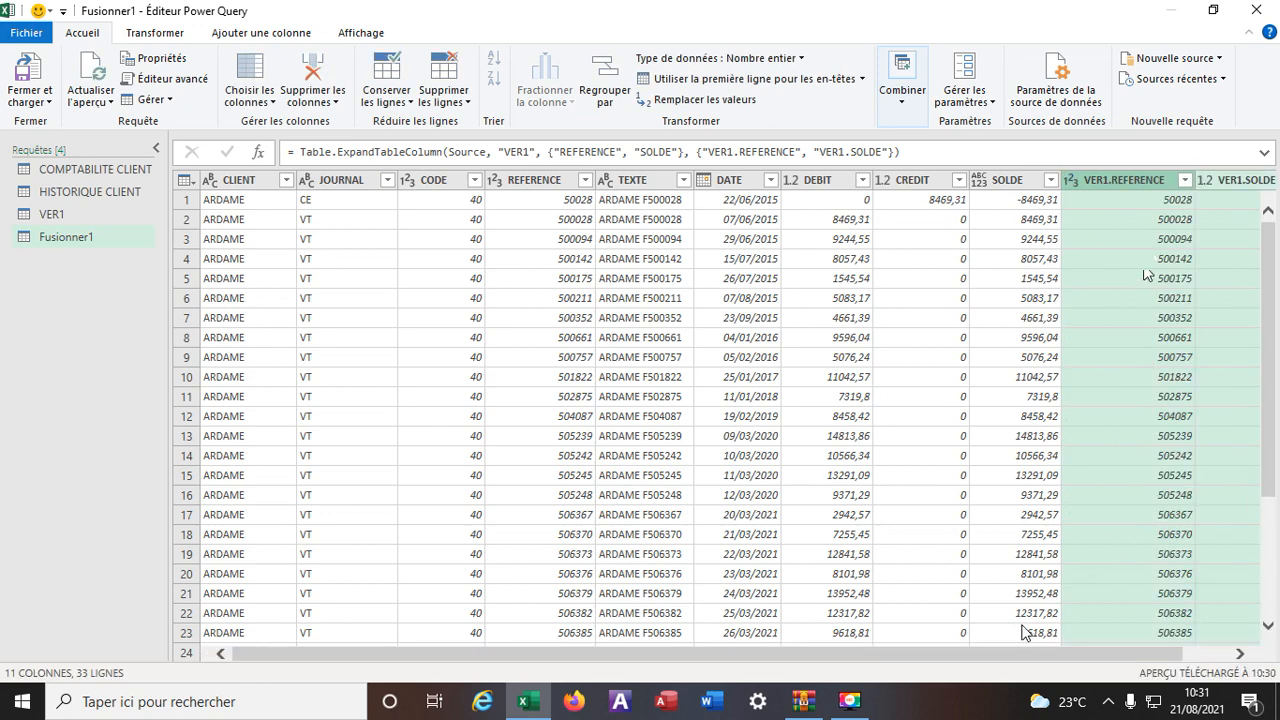
pyautogui.moveTo(1026, 654); pyautogui.dragTo(1076, 654)
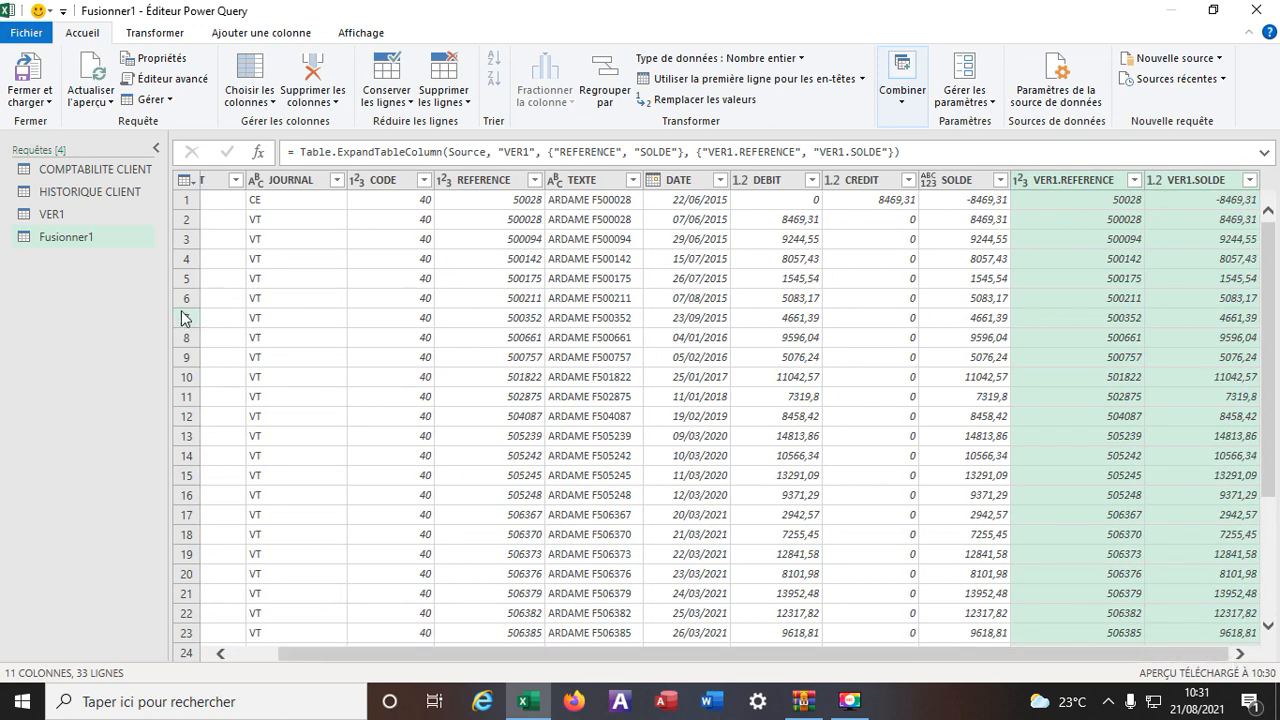
# Step: Close the Power Query Editor and load the merged query as a connection only
pyautogui.click(44, 102)
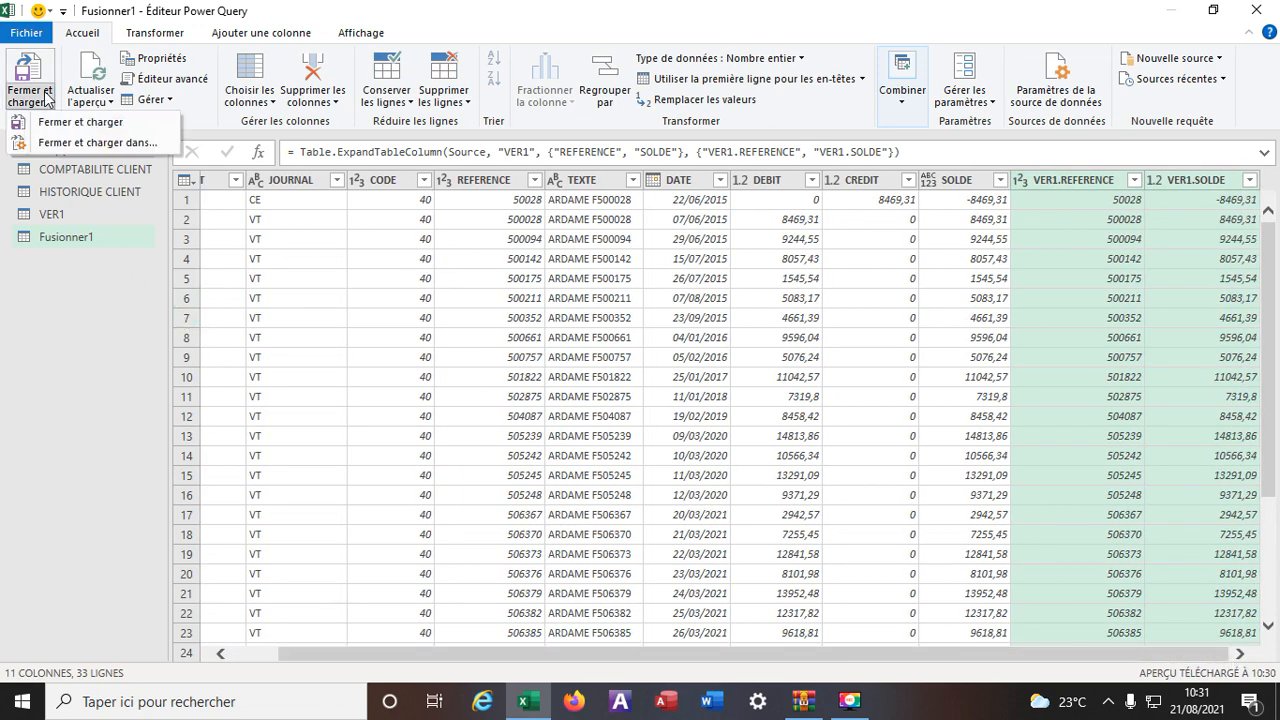
pyautogui.click(52, 142)
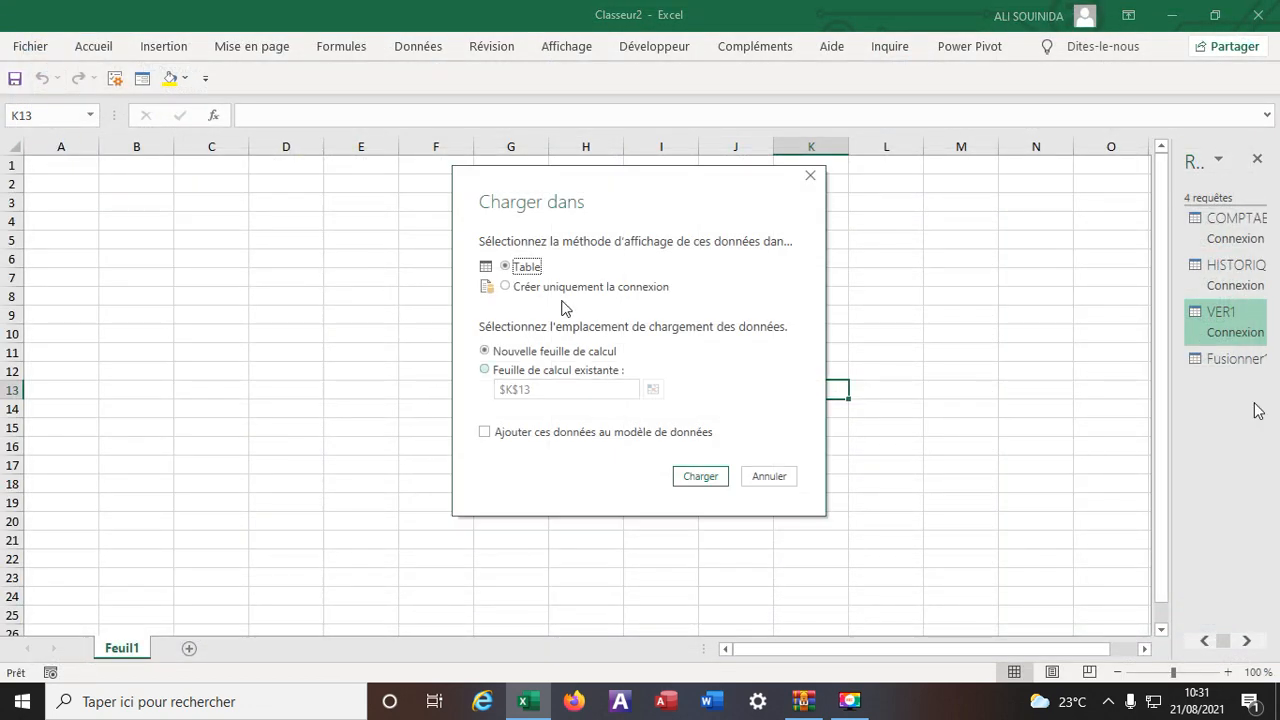
pyautogui.click(507, 290)
pyautogui.click(701, 477)
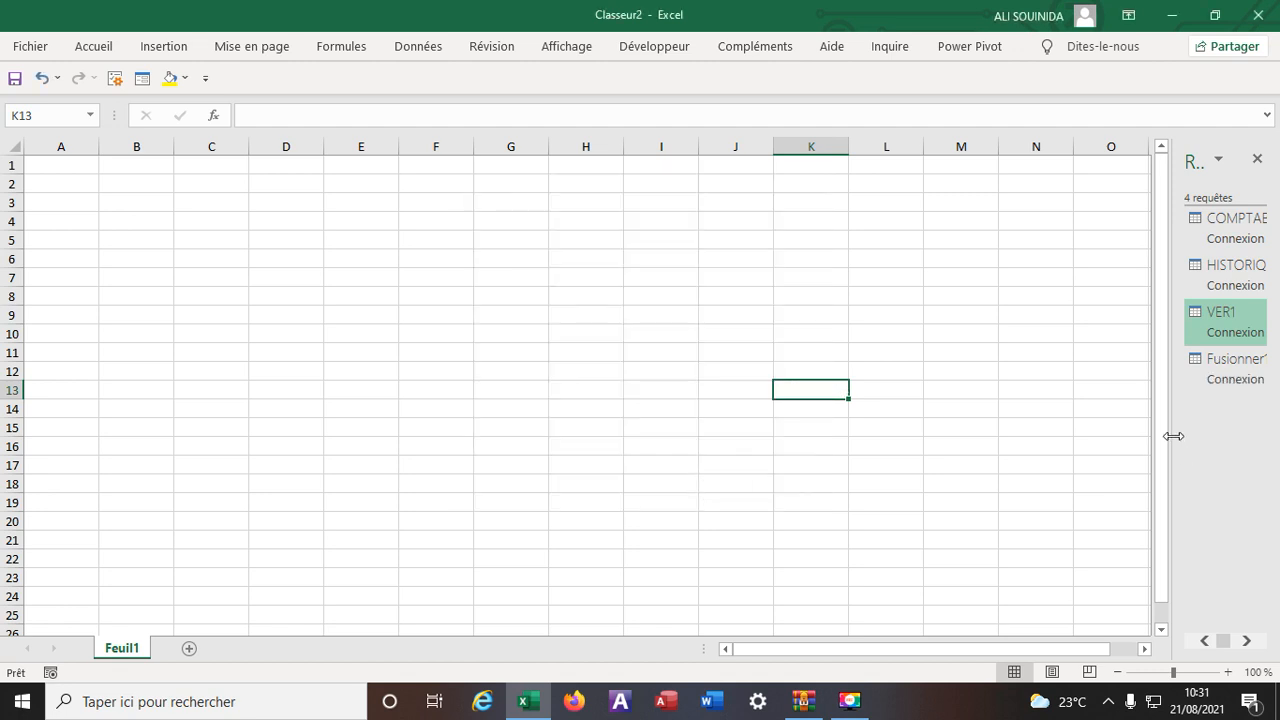
# Step: Widen the workbook queries pane and rename the Fusionner1 query as ENCOURS CLIENT
pyautogui.moveTo(1173, 436); pyautogui.dragTo(916, 456)
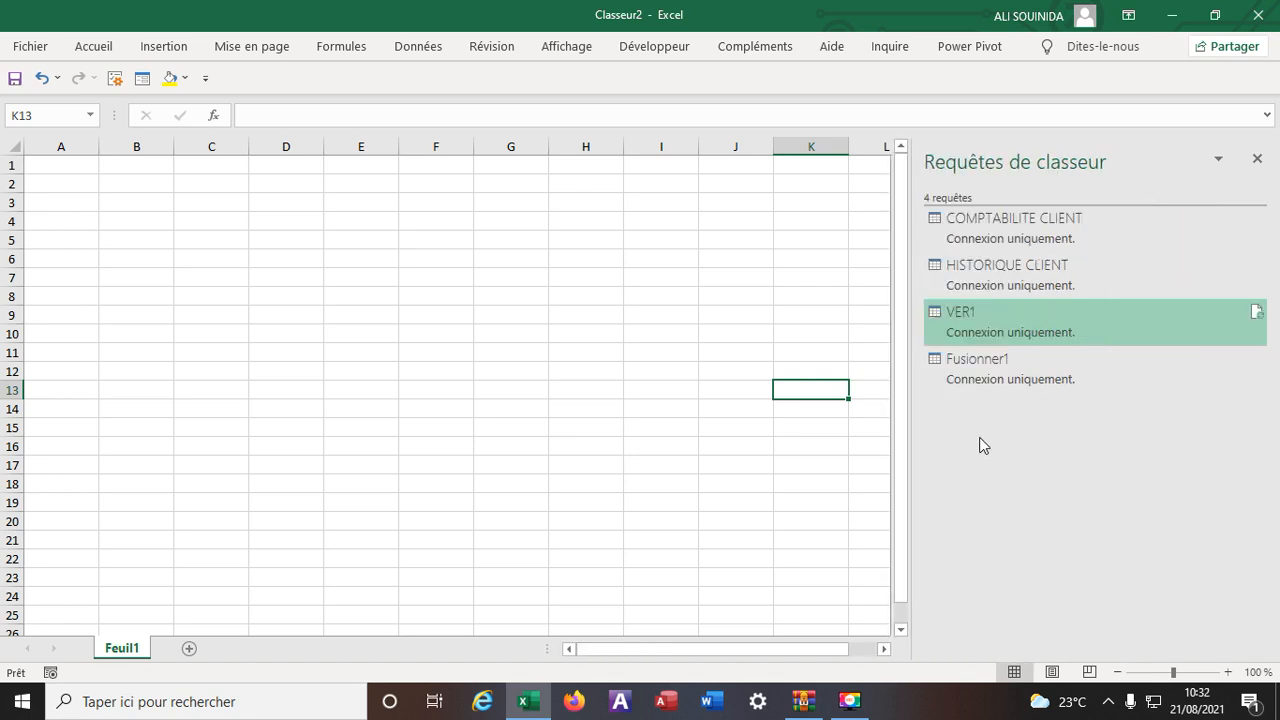
pyautogui.rightClick(979, 369)
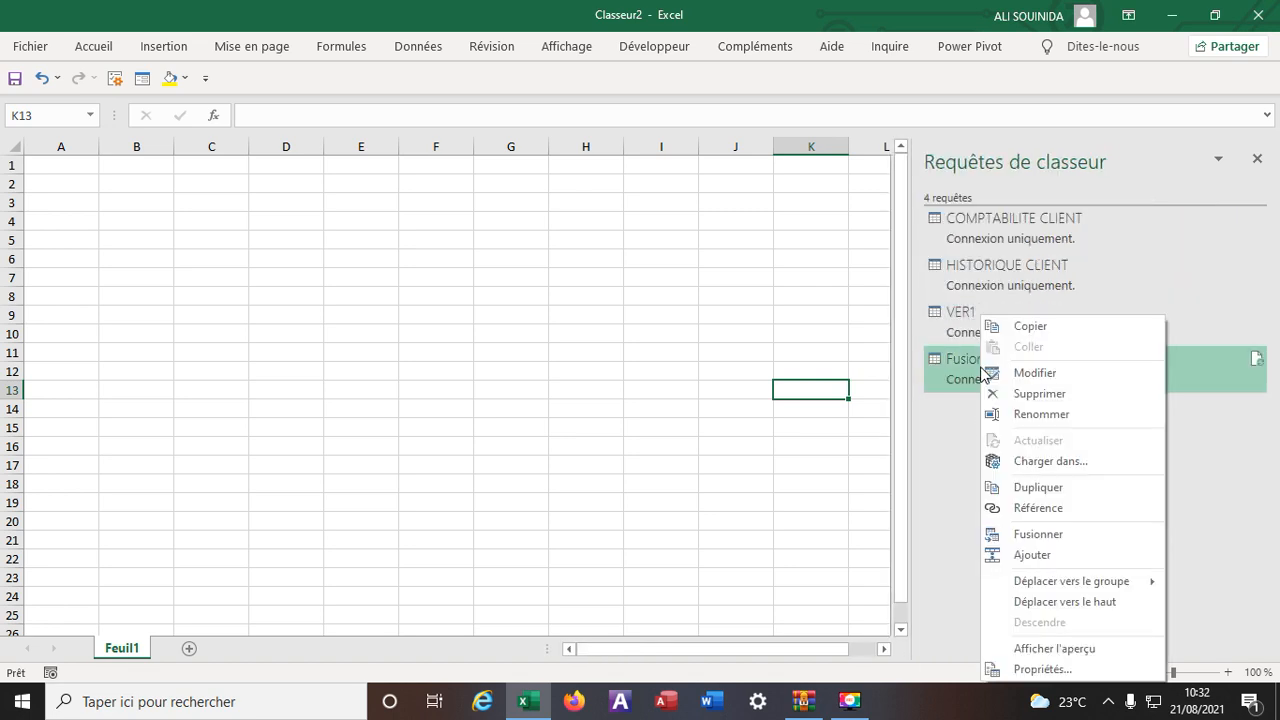
pyautogui.click(1046, 416)
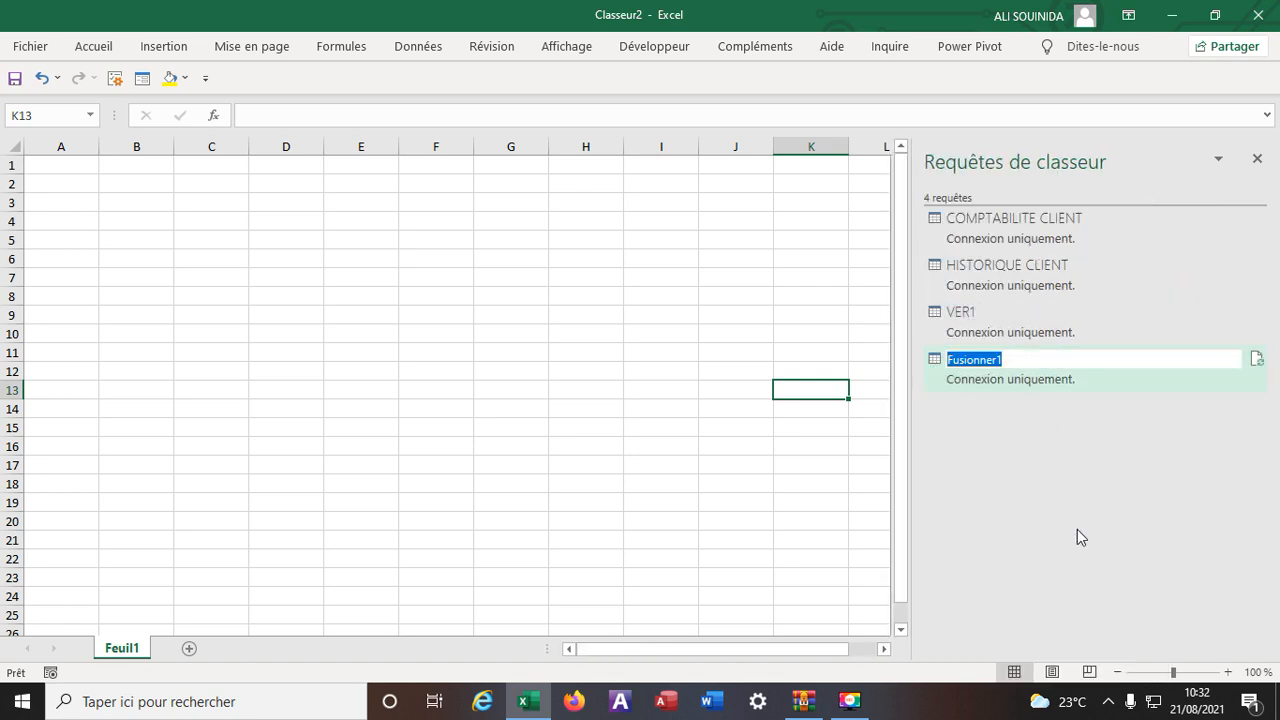
pyautogui.write('EN')
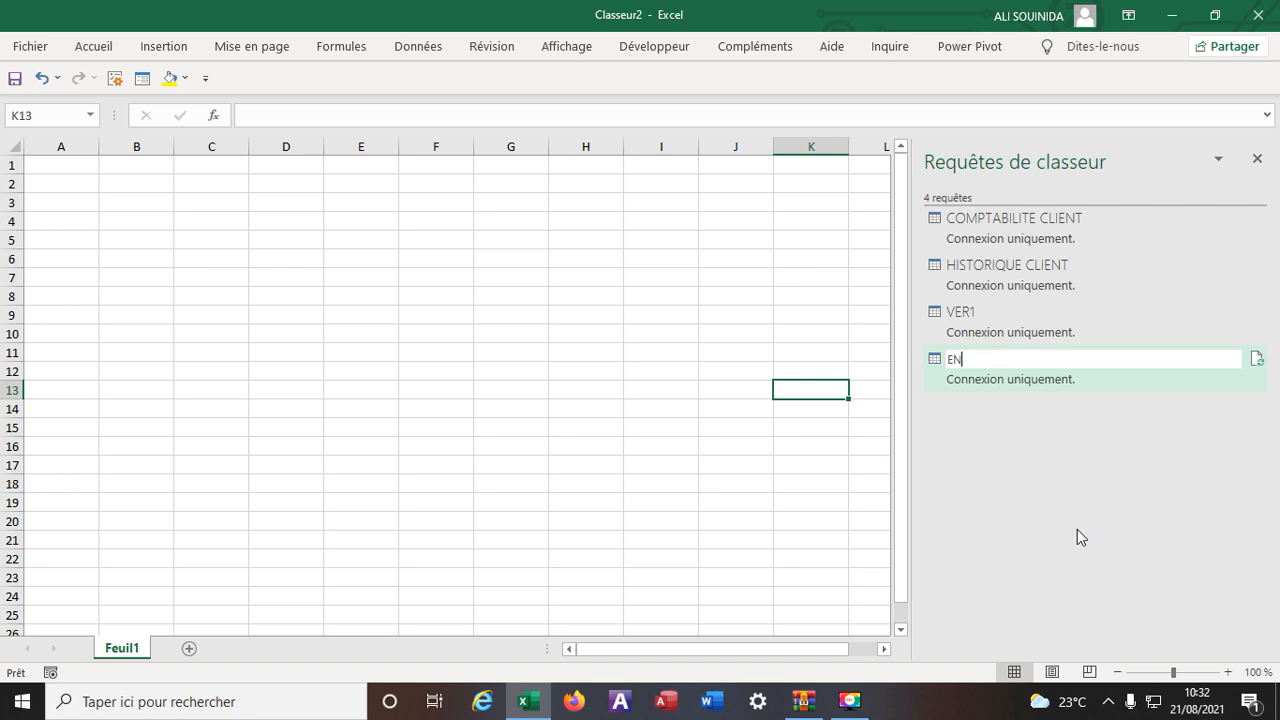
pyautogui.write('COURS CLIENT')
pyautogui.press('Return')
# Step: Load the ENCOURS CLIENT query as a table in a new worksheet and close the workbook queries pane
pyautogui.rightClick(1003, 369)
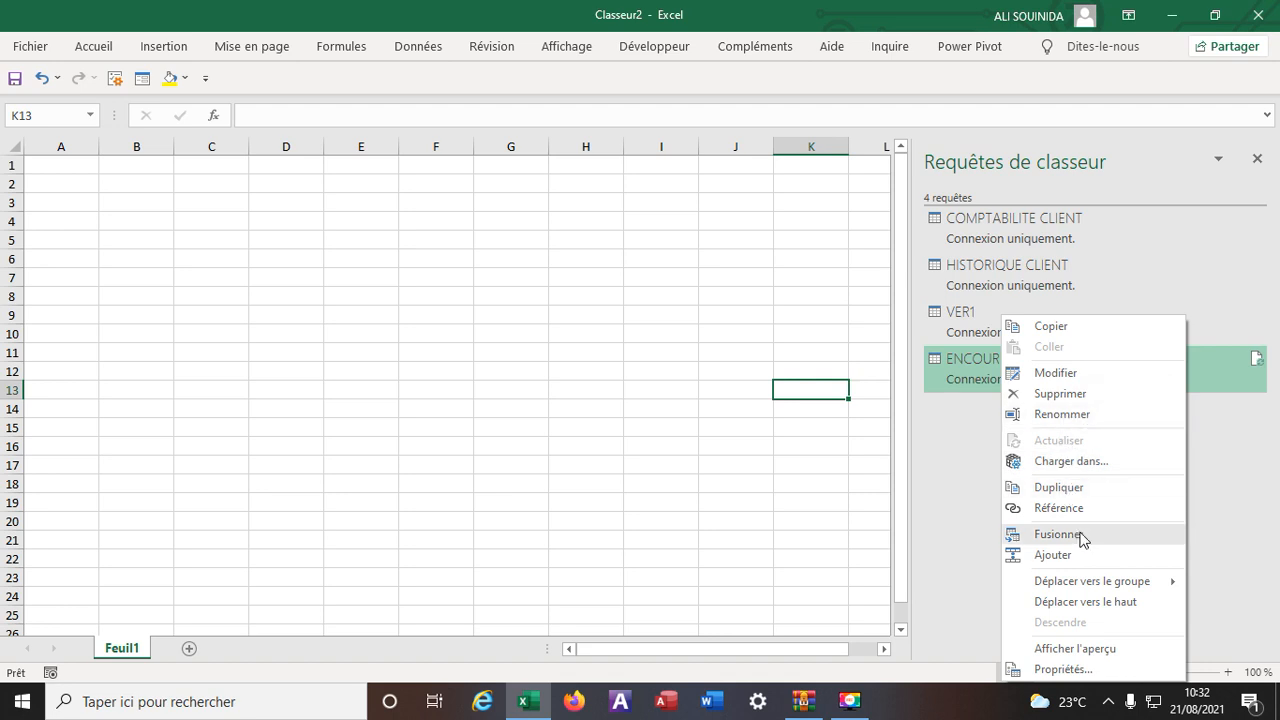
pyautogui.click(1068, 462)
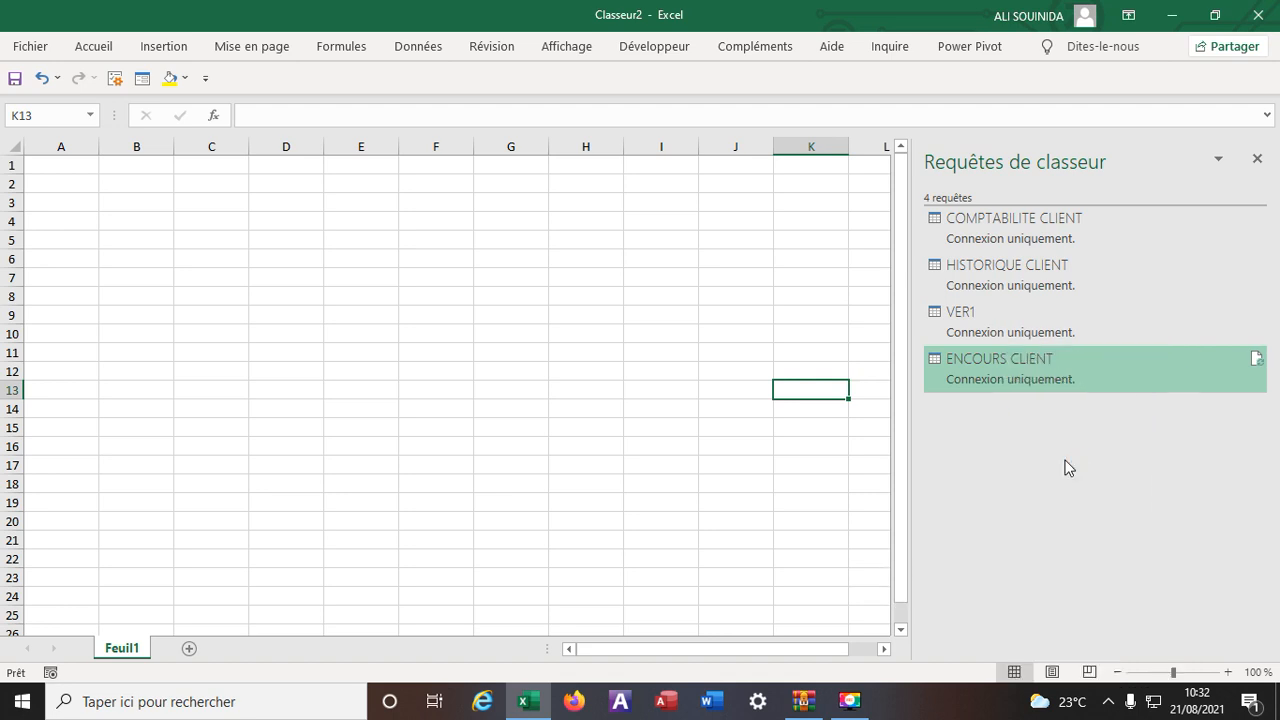
pyautogui.click(522, 267)
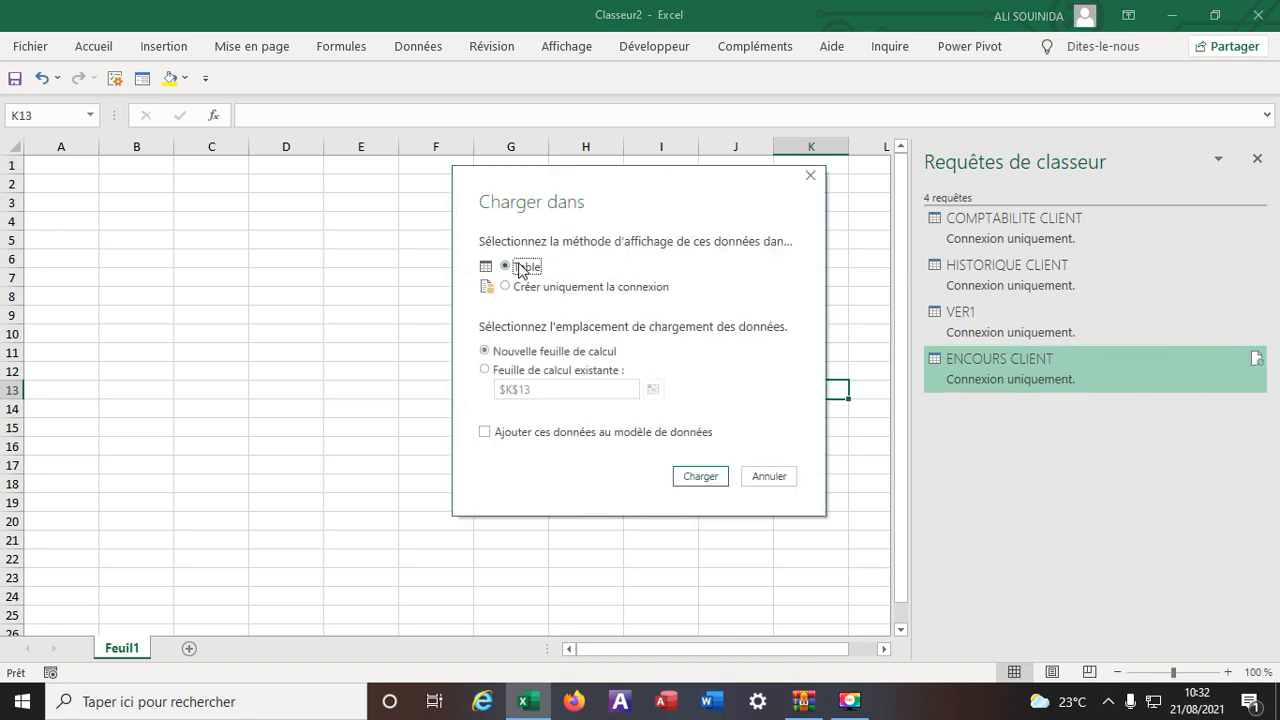
pyautogui.click(705, 481)
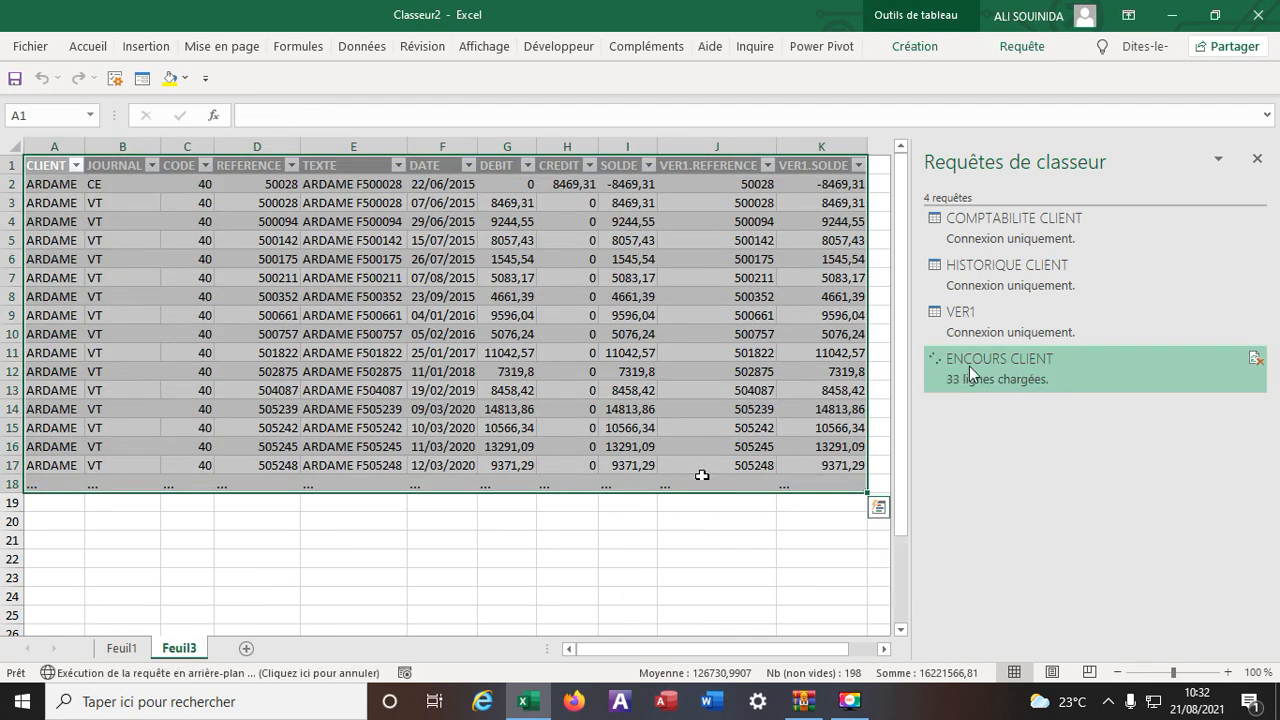
pyautogui.click(1257, 158)
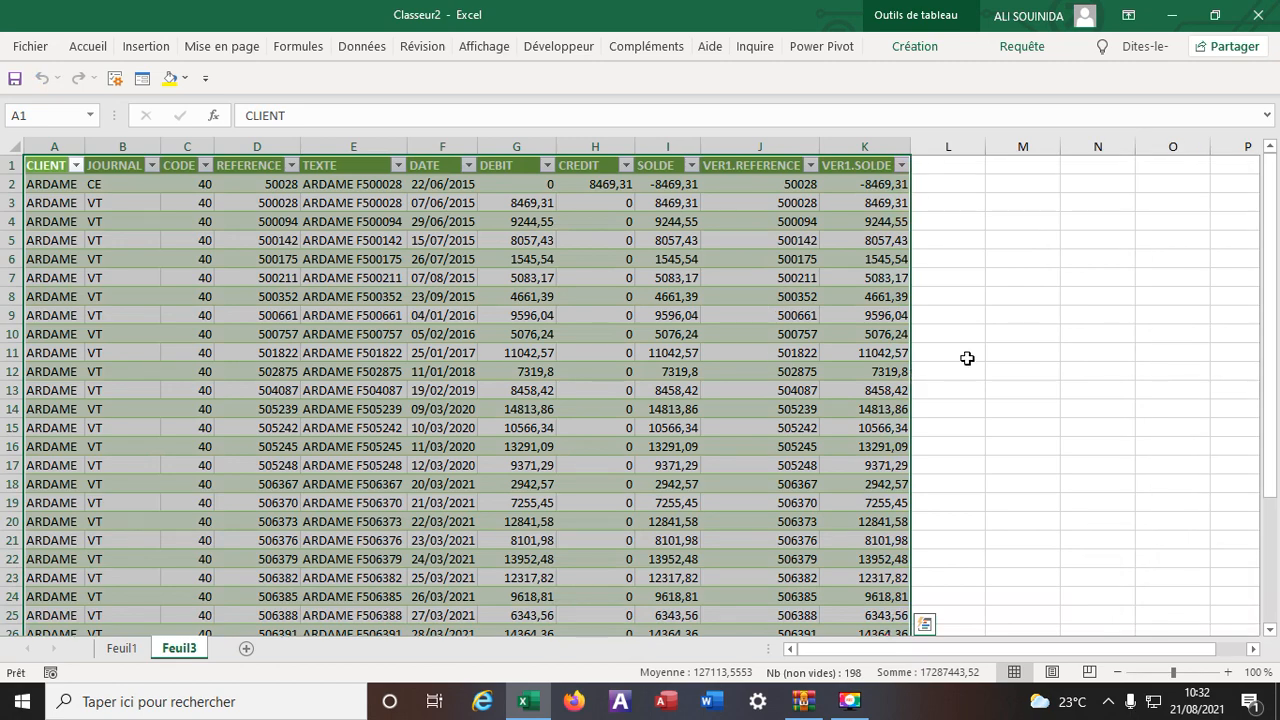
# Step: Delete rows 33 and 34, the TOTAL and SOLDE lines at the end of the ENCOURS CLIENT table
pyautogui.click(966, 357)
pyautogui.scroll(-5, 790, 470)
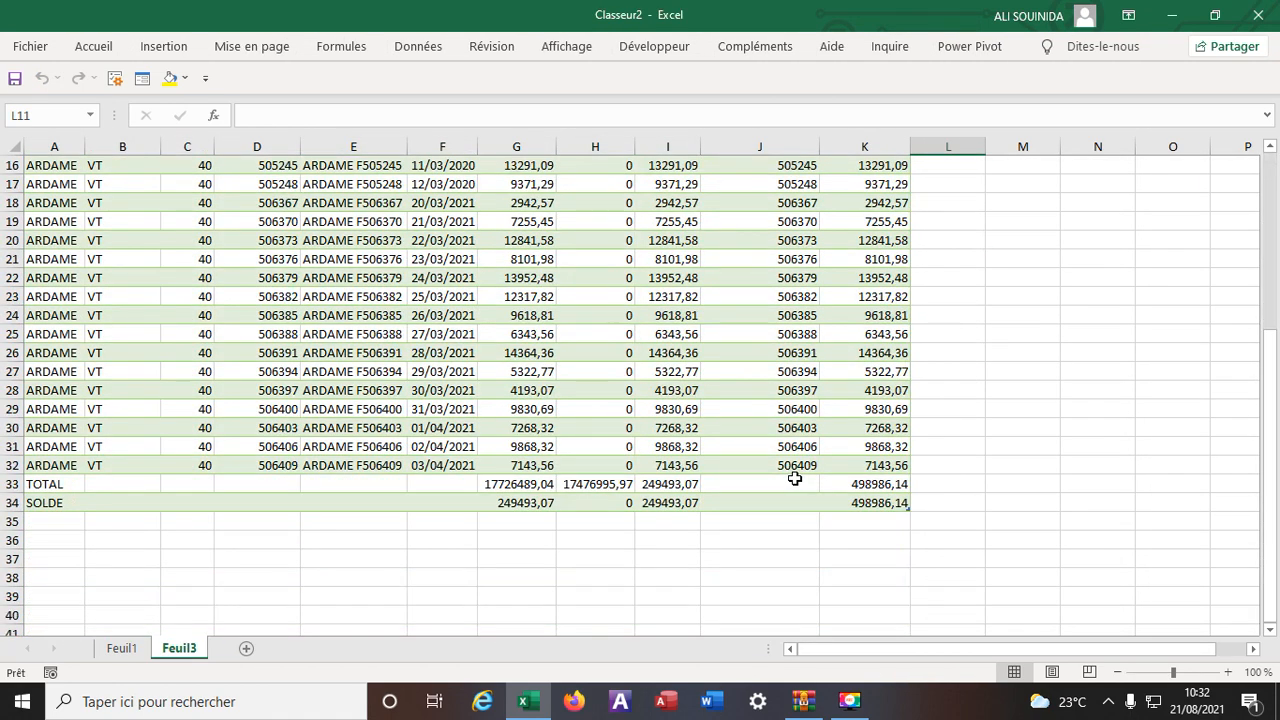
pyautogui.click(12, 483)
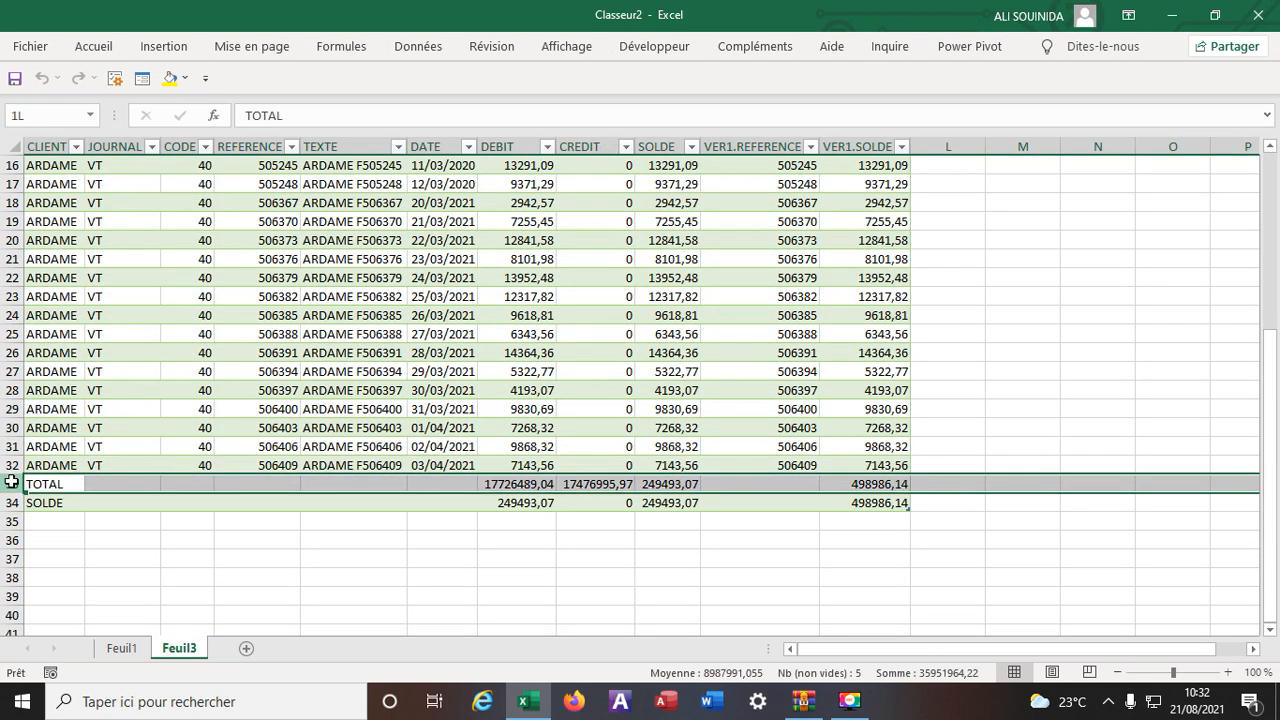
pyautogui.moveTo(9, 490); pyautogui.dragTo(120, 503)
pyautogui.rightClick(120, 503)
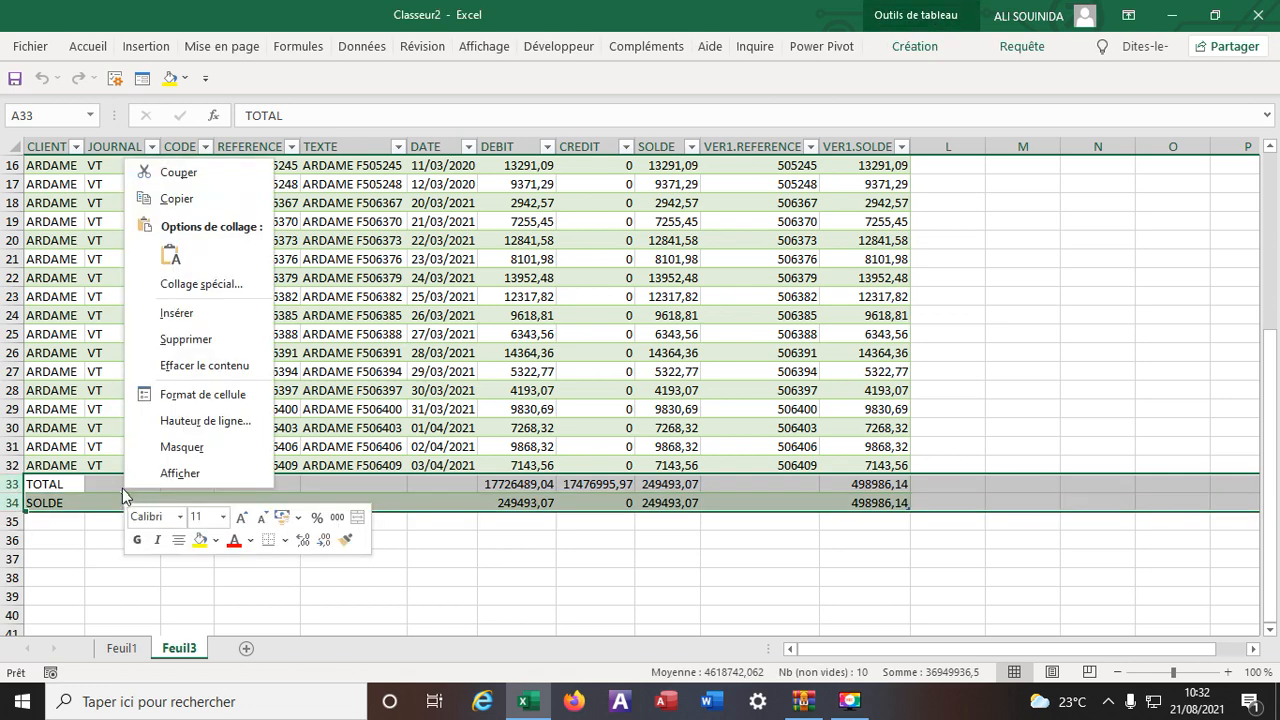
pyautogui.click(175, 344)
pyautogui.click(740, 597)
# Step: Delete rows 2 and 3, the two offsetting lines for references 50028 and 500028, from the ENCOURS CLIENT table
pyautogui.scroll(5, 688, 550)
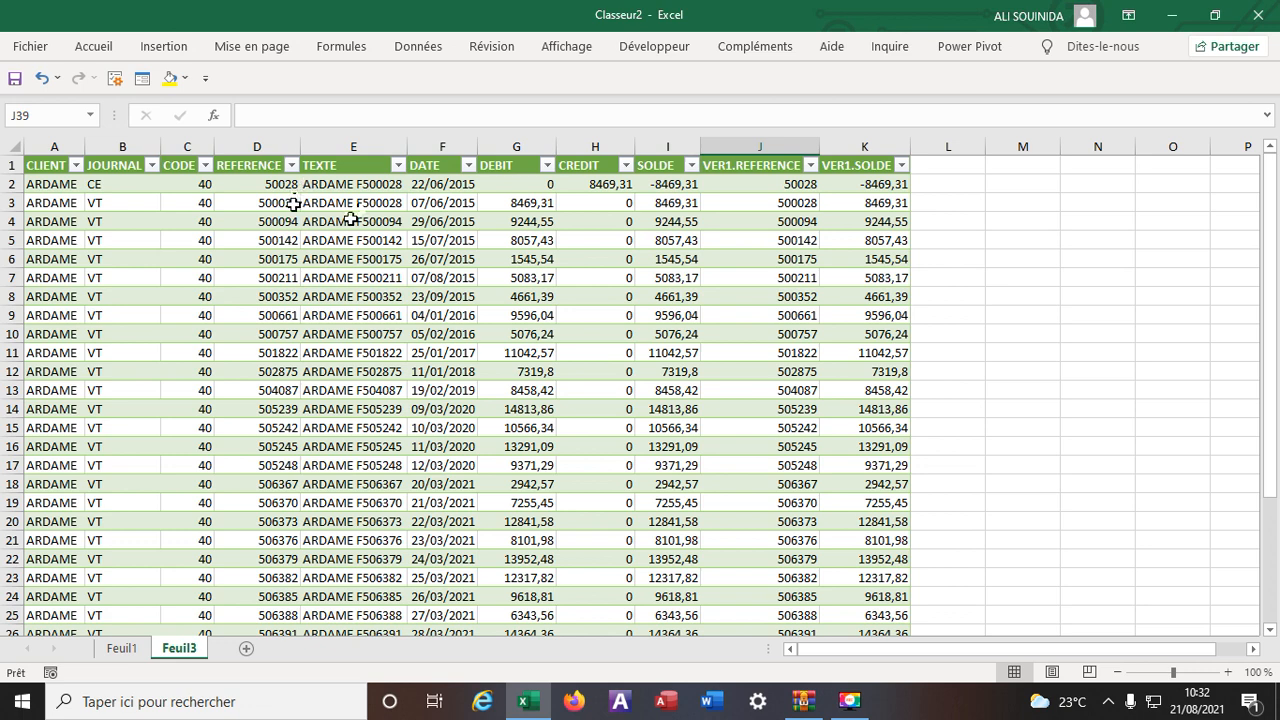
pyautogui.moveTo(10, 184); pyautogui.dragTo(7, 196)
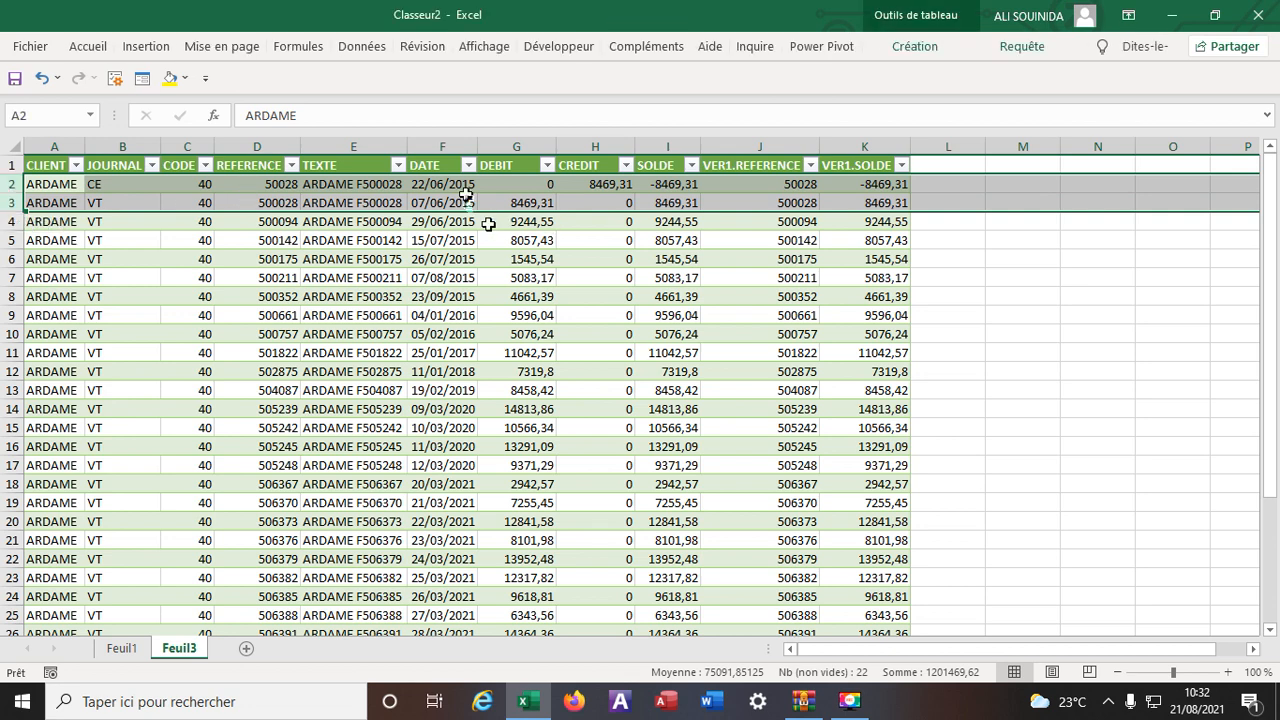
pyautogui.rightClick(466, 195)
pyautogui.click(548, 380)
pyautogui.click(1080, 389)
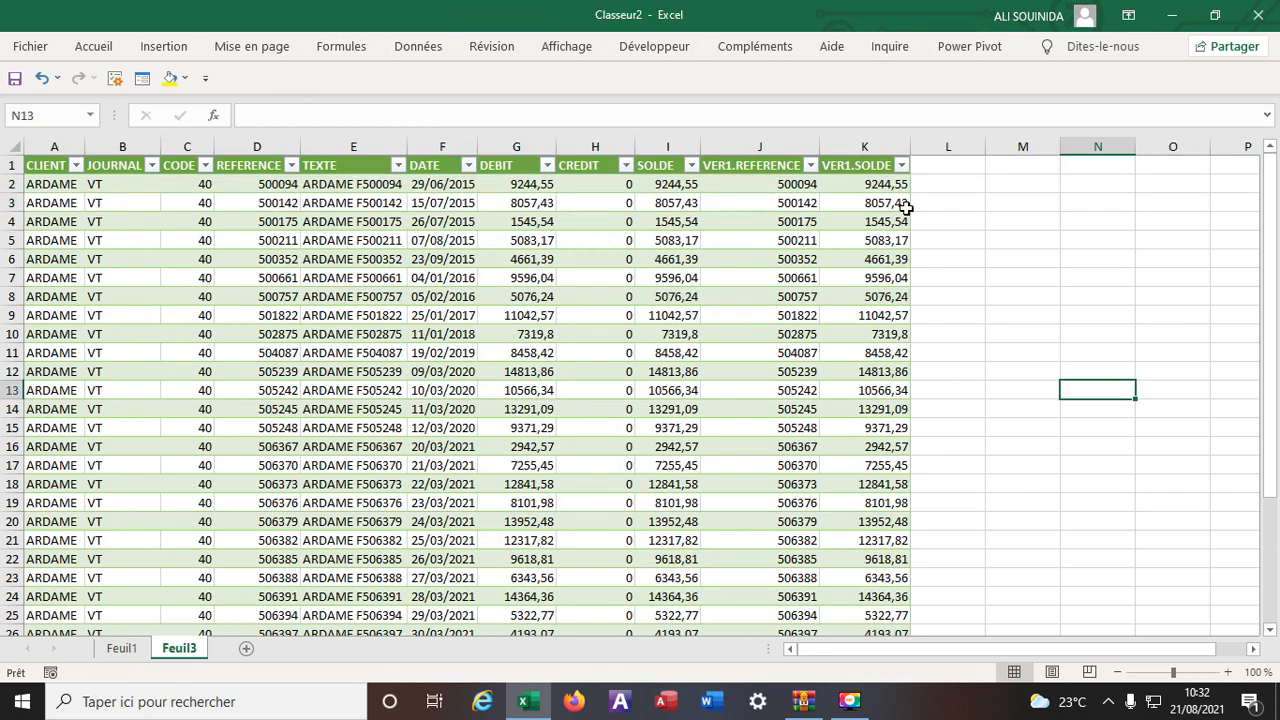
pyautogui.scroll(-6, 820, 303)
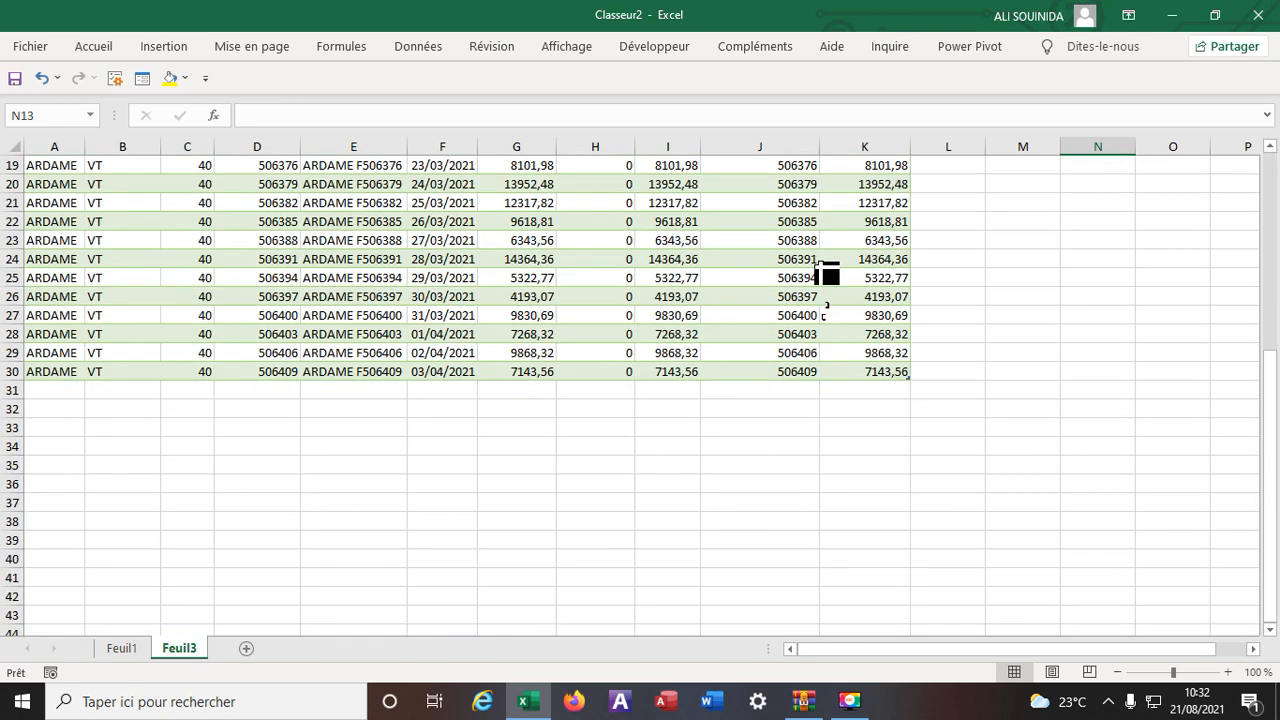
pyautogui.scroll(6, 826, 273)
pyautogui.click(950, 185)
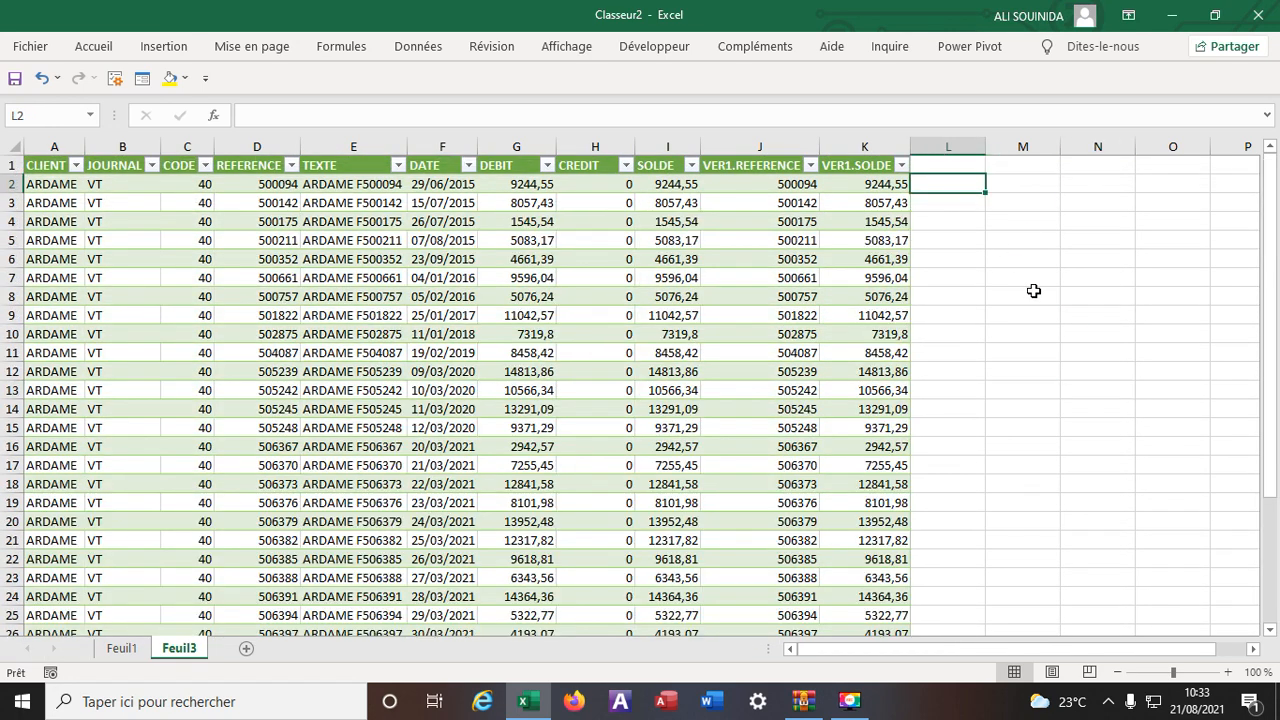
pyautogui.write('+')
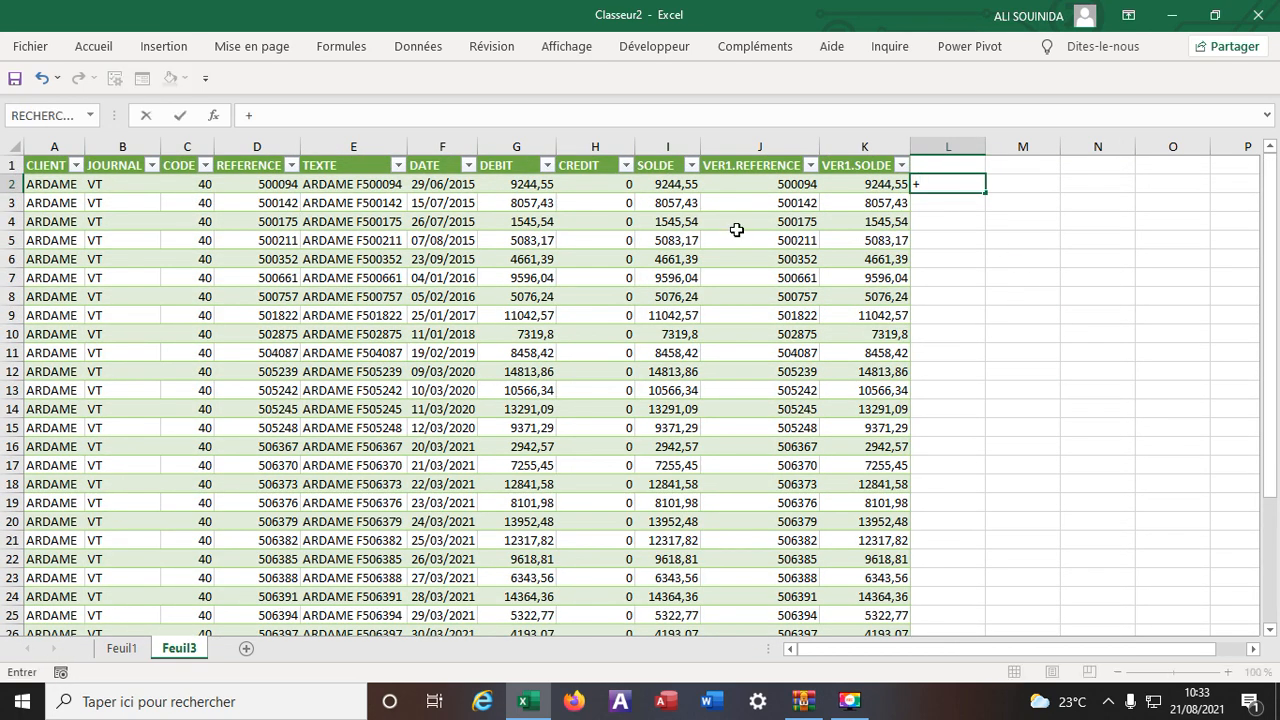
pyautogui.click(282, 184)
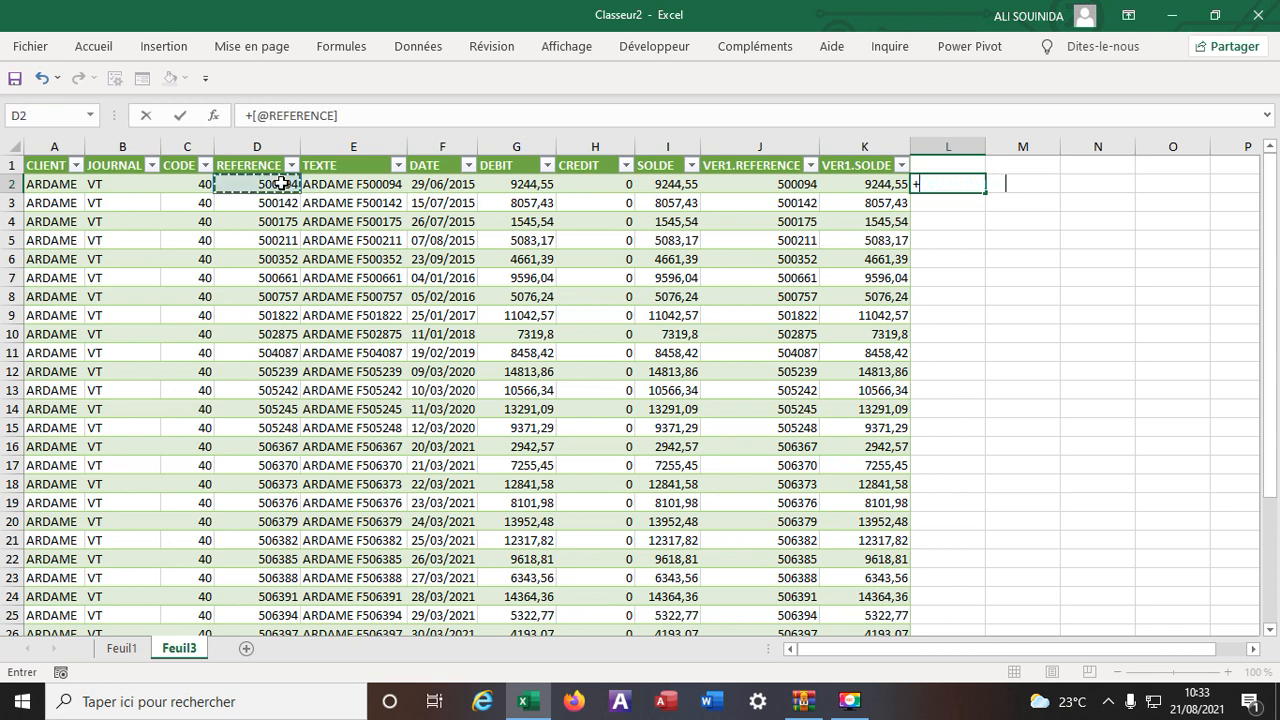
pyautogui.write('-')
pyautogui.click(782, 184)
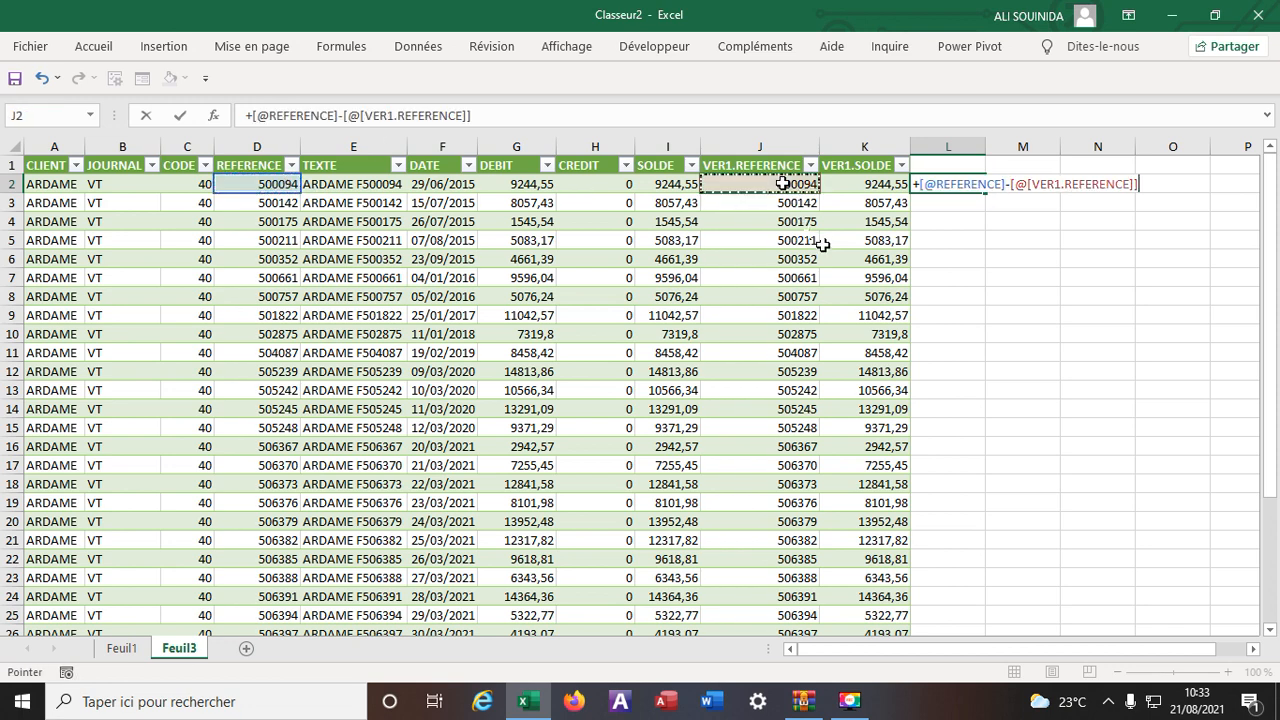
pyautogui.press('Return')
pyautogui.scroll(-6, 1049, 461)
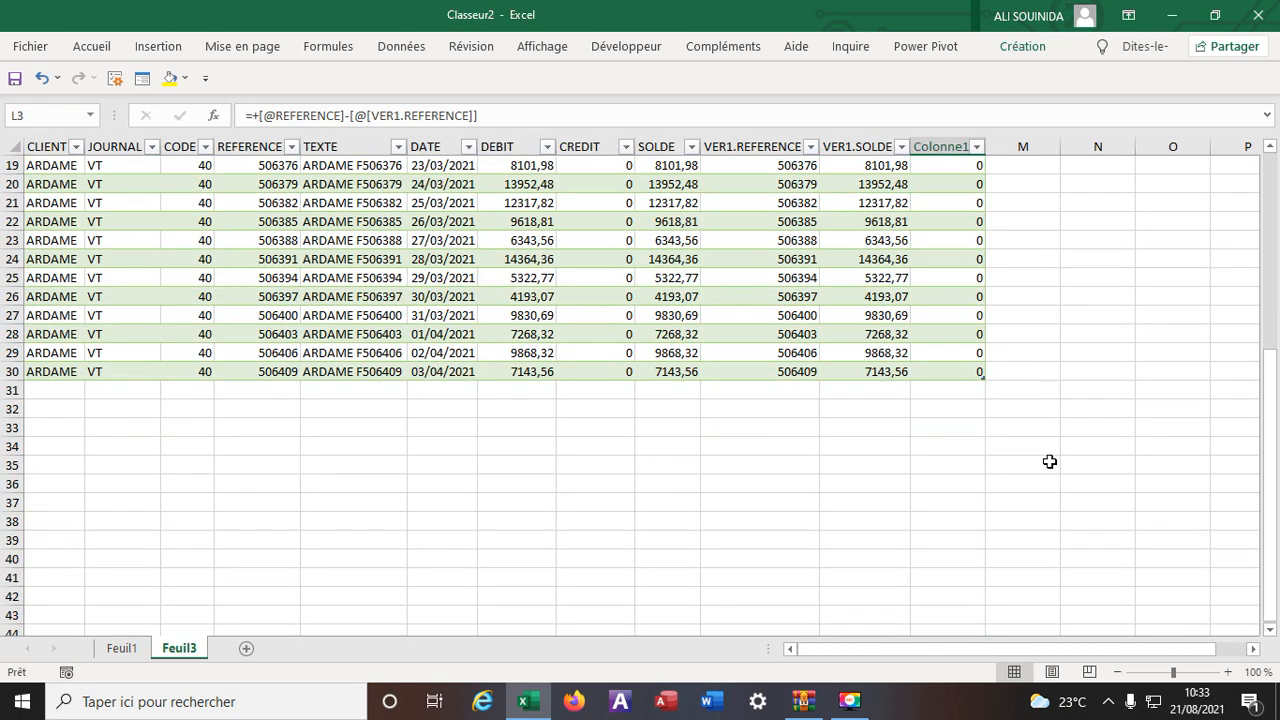
pyautogui.scroll(6, 1049, 461)
pyautogui.click(1014, 184)
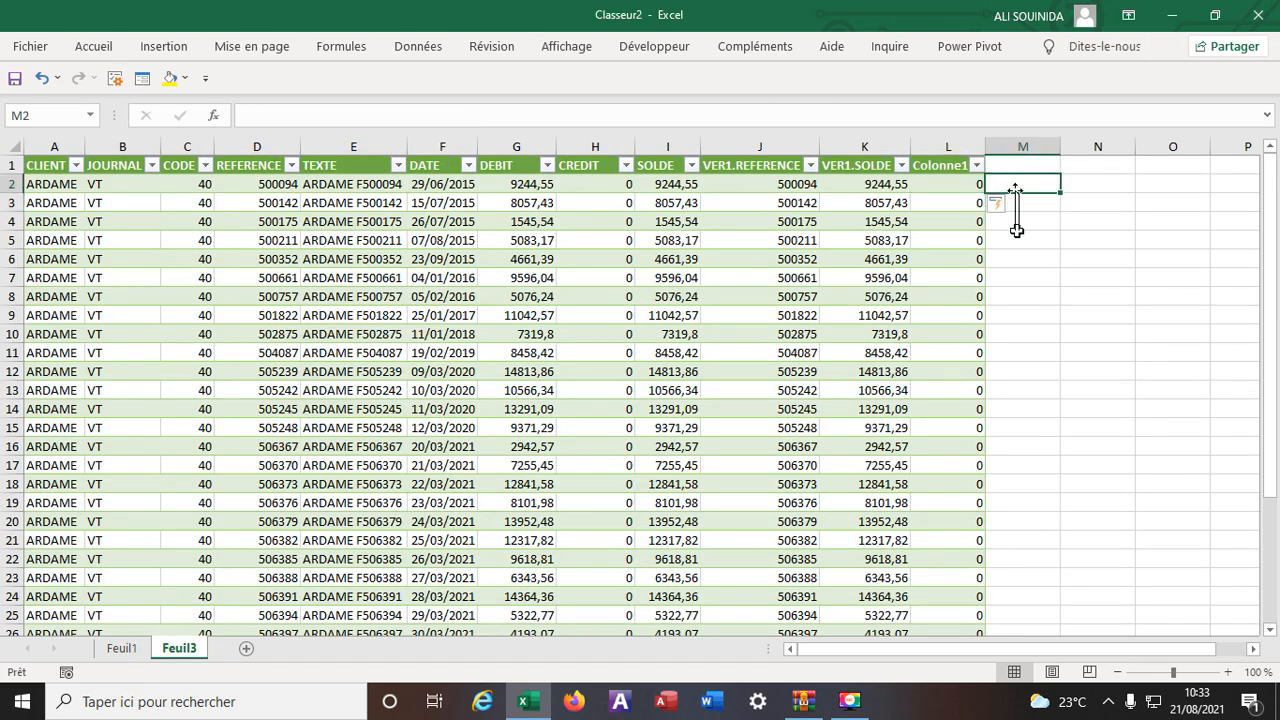
pyautogui.write('+')
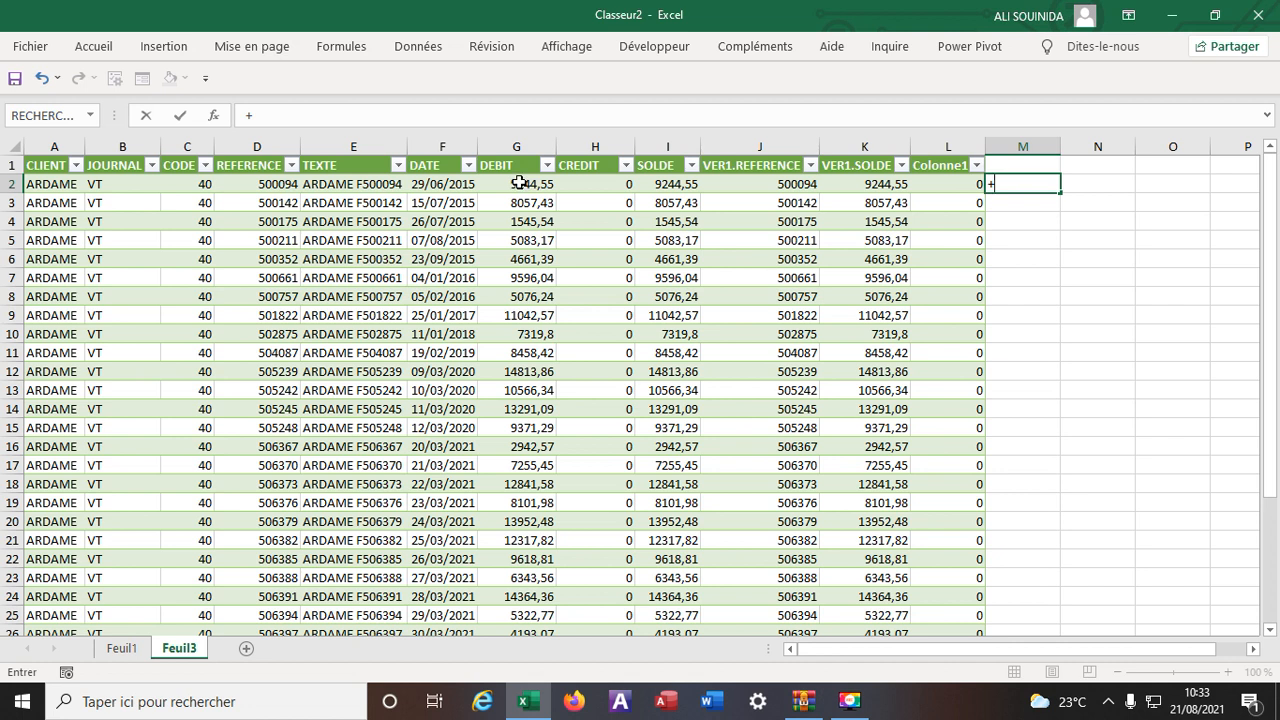
pyautogui.click(664, 184)
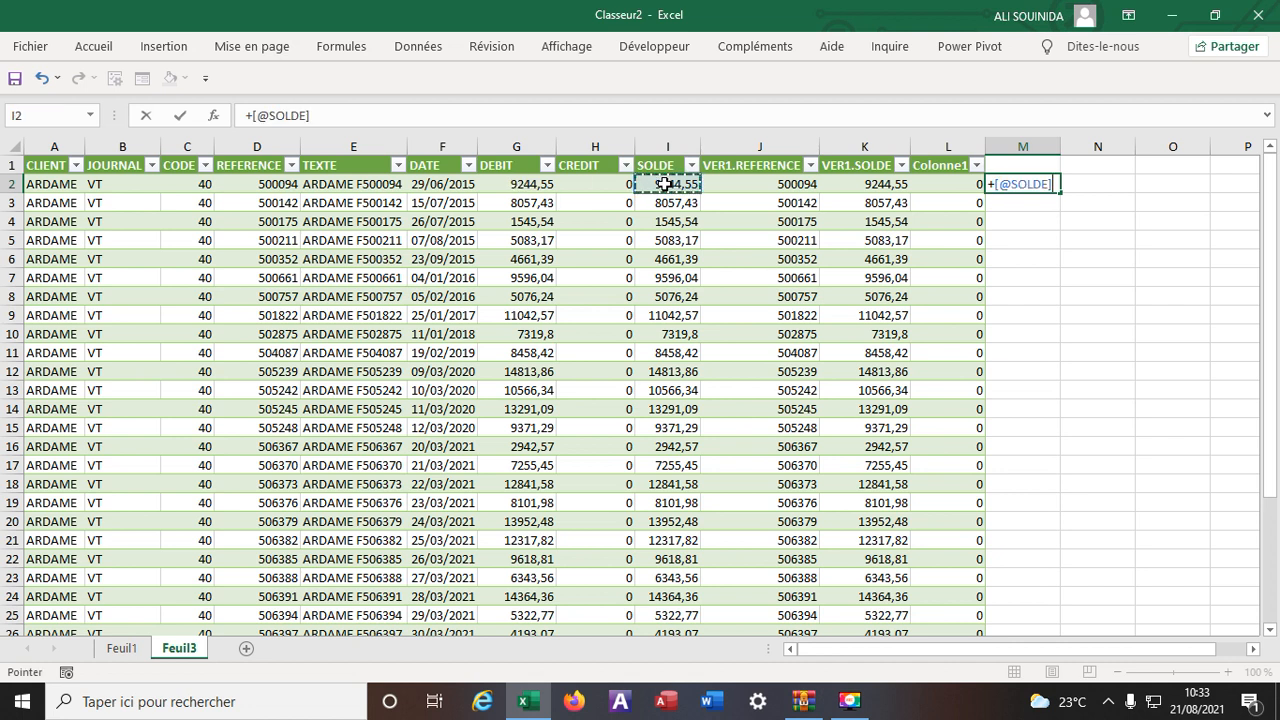
pyautogui.write('-')
pyautogui.click(878, 184)
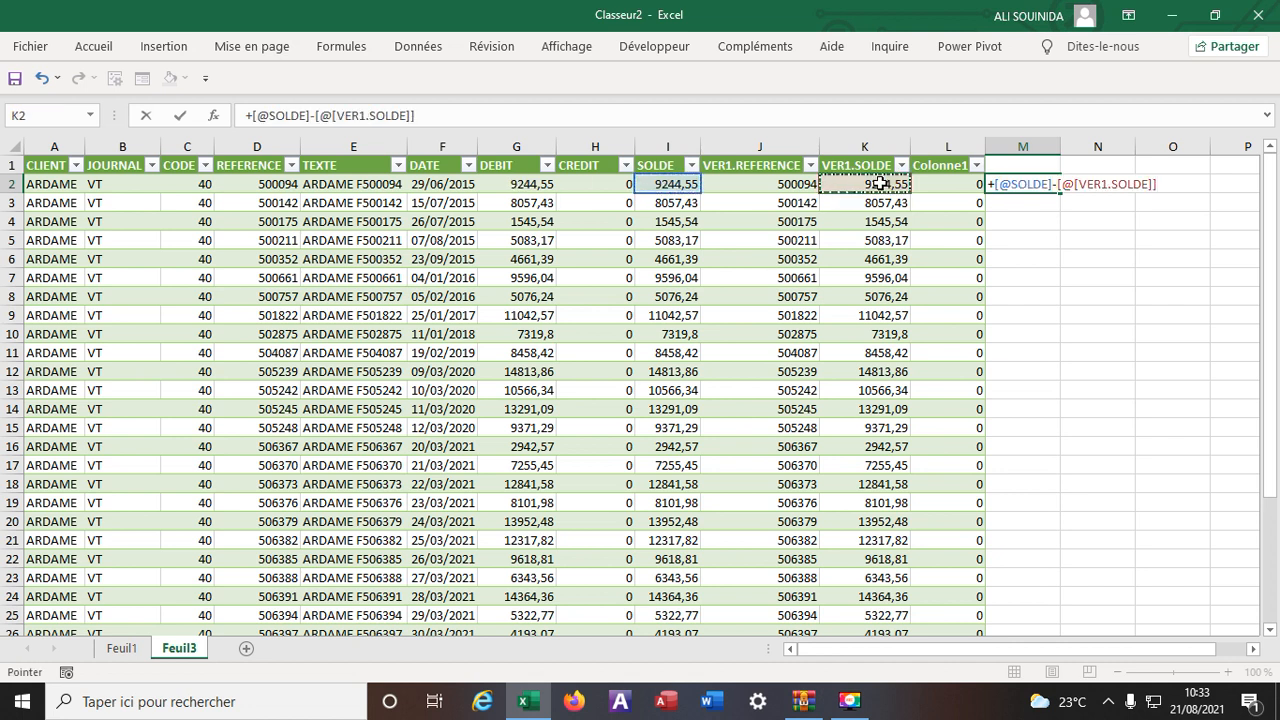
pyautogui.press('Return')
pyautogui.scroll(-2, 1083, 402)
pyautogui.scroll(2, 1083, 402)
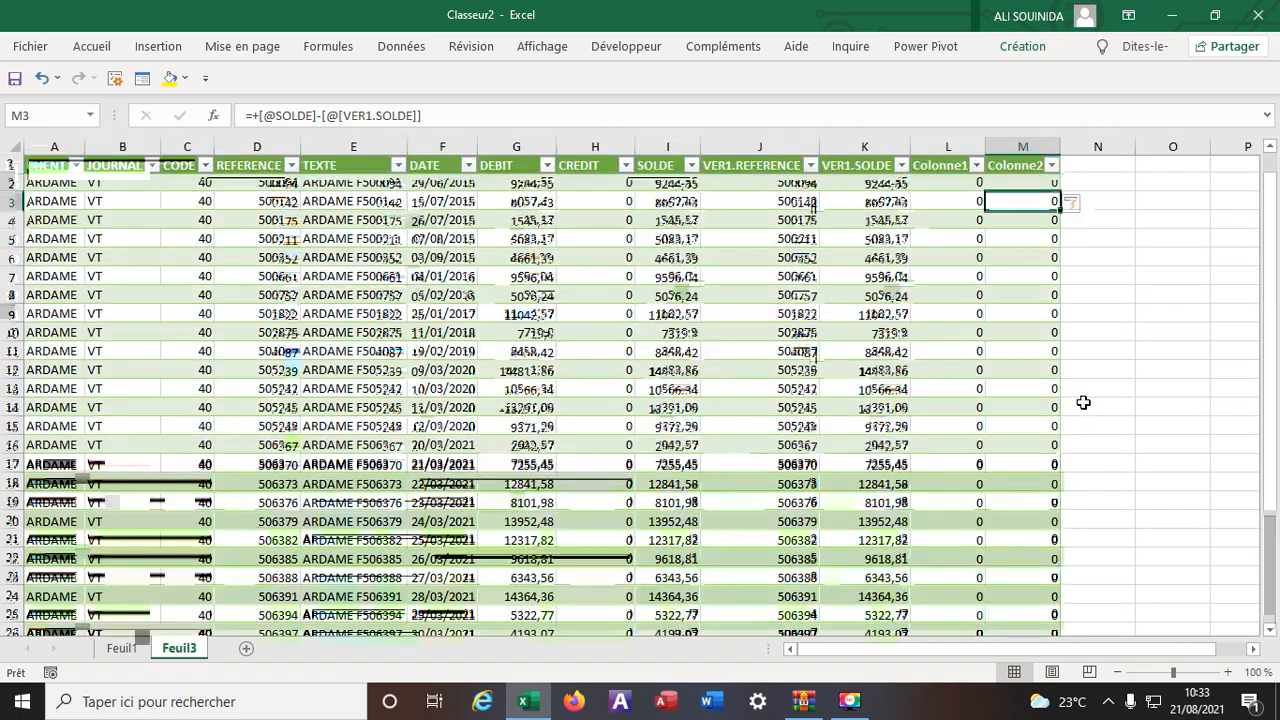
pyautogui.scroll(-5, 889, 500)
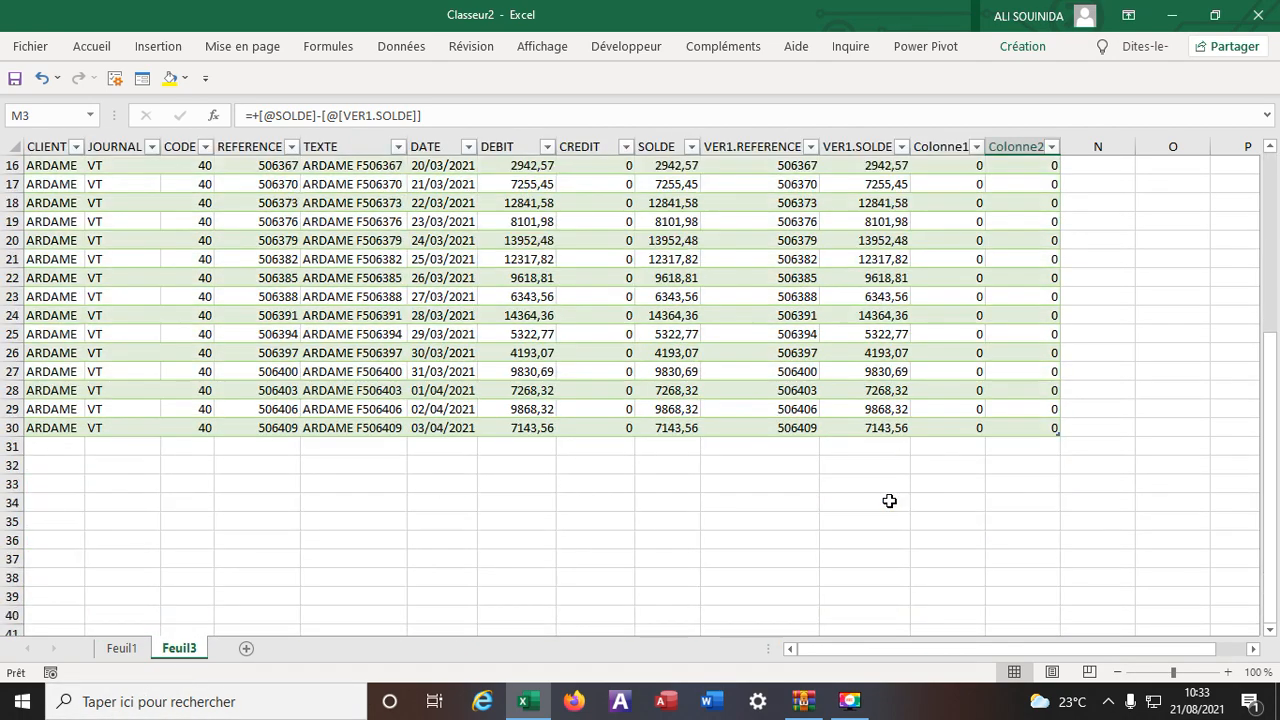
pyautogui.scroll(5, 889, 500)
# Step: Check the sum of the SOLDE column and look at the VER1.REFERENCE column
pyautogui.click(658, 146)
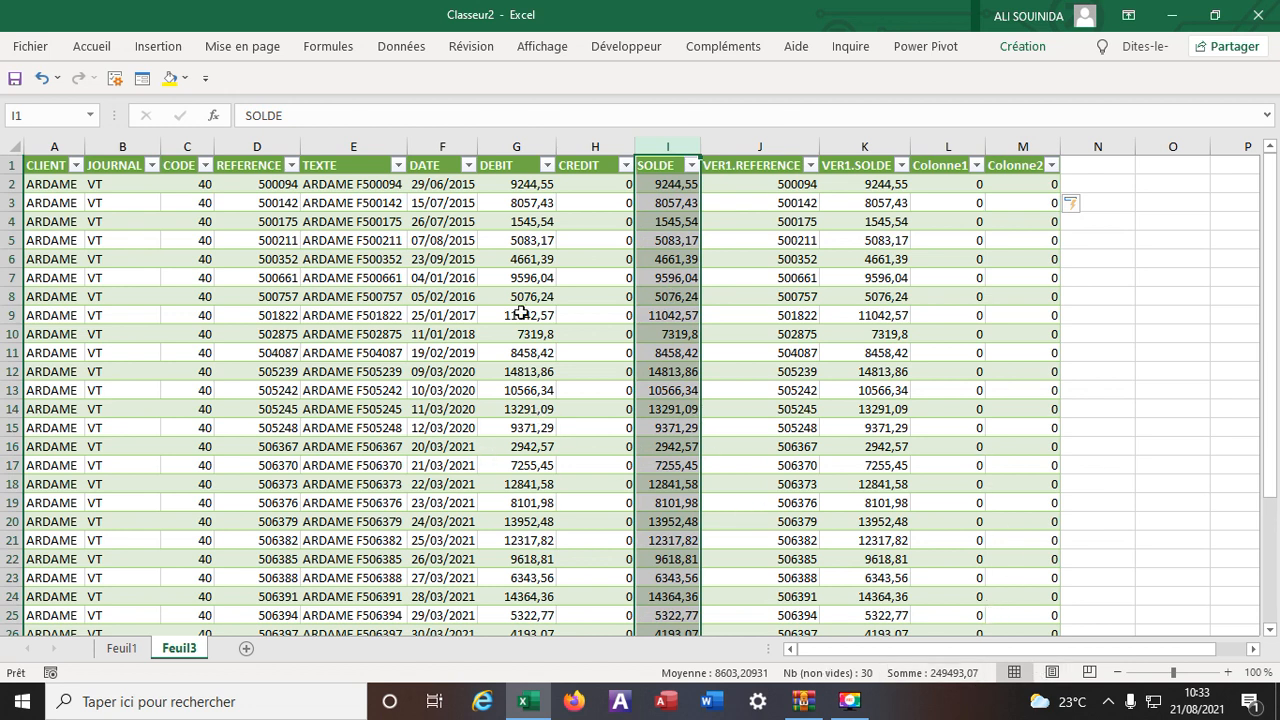
pyautogui.scroll(-4, 713, 430)
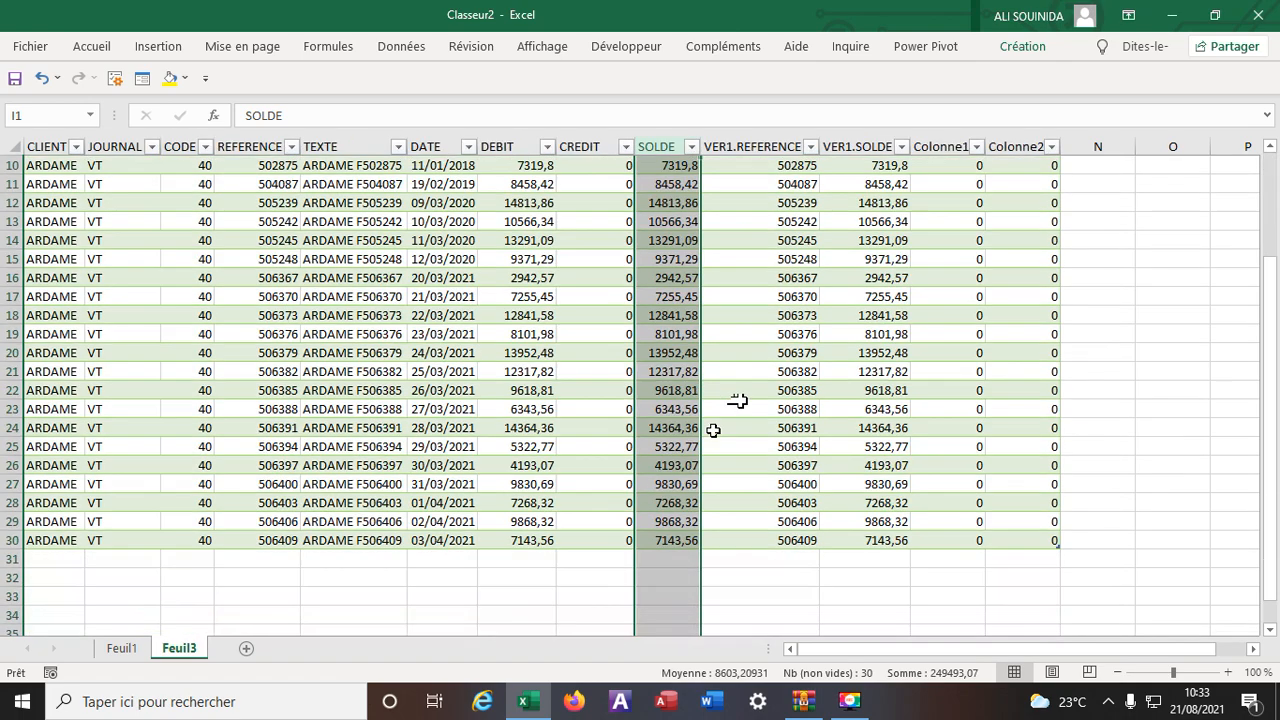
pyautogui.scroll(4, 740, 420)
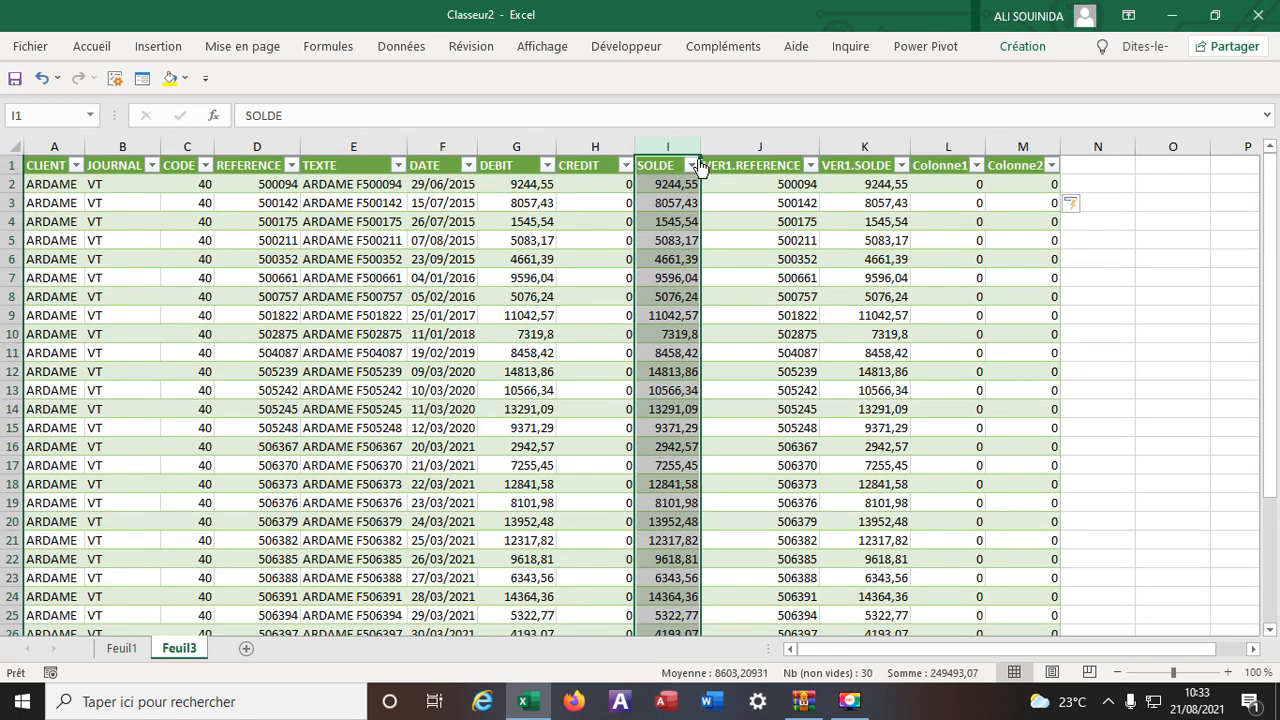
pyautogui.click(755, 147)
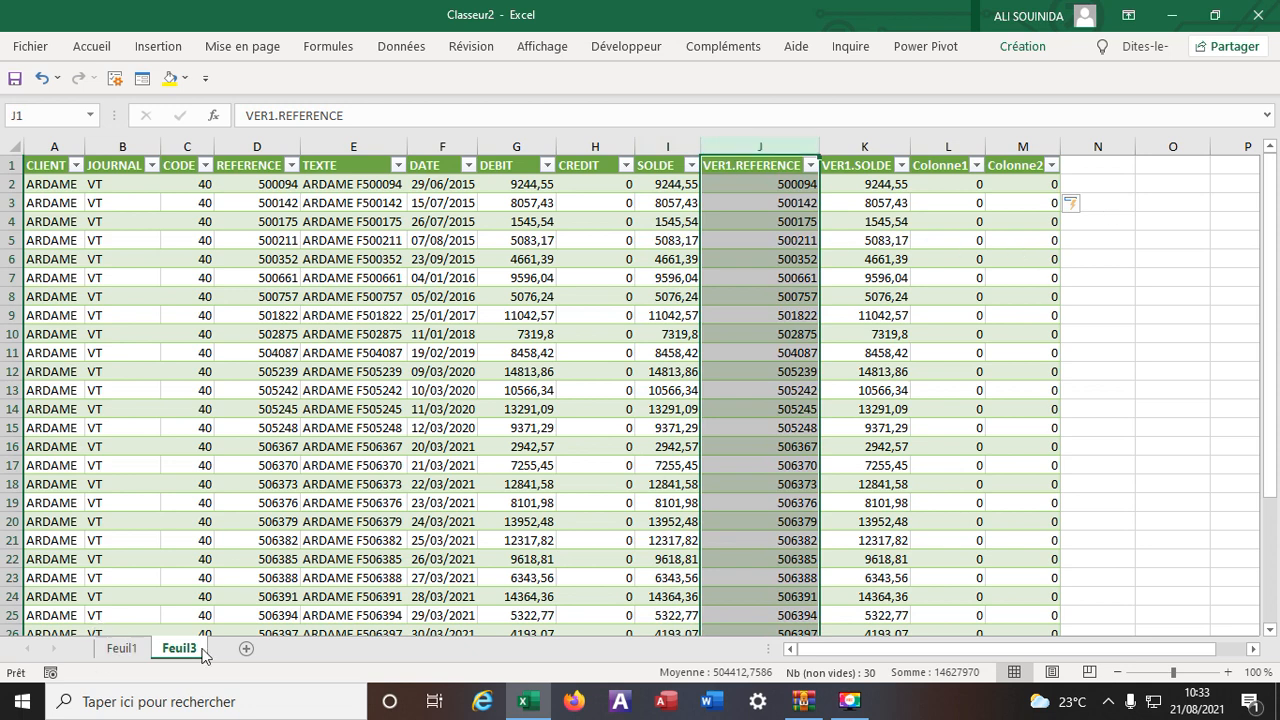
# Step: Delete the Feuil3 worksheet permanently
pyautogui.rightClick(203, 650)
pyautogui.click(268, 432)
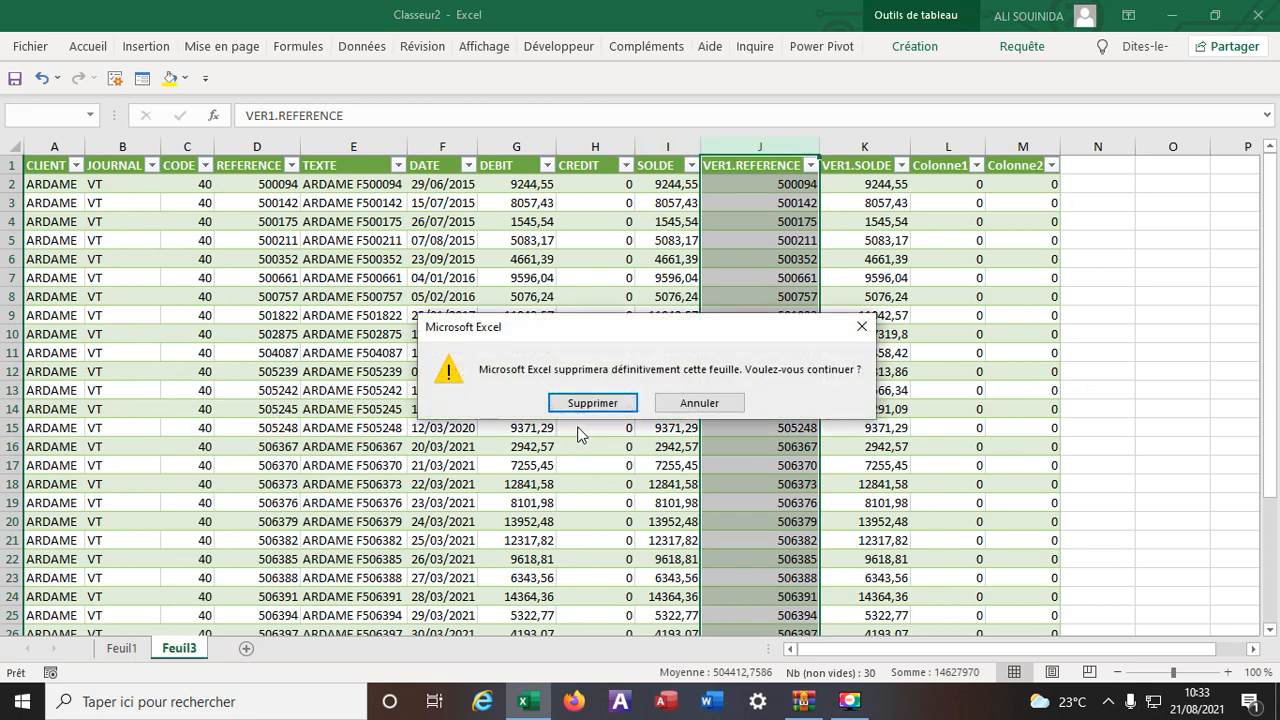
pyautogui.click(600, 404)
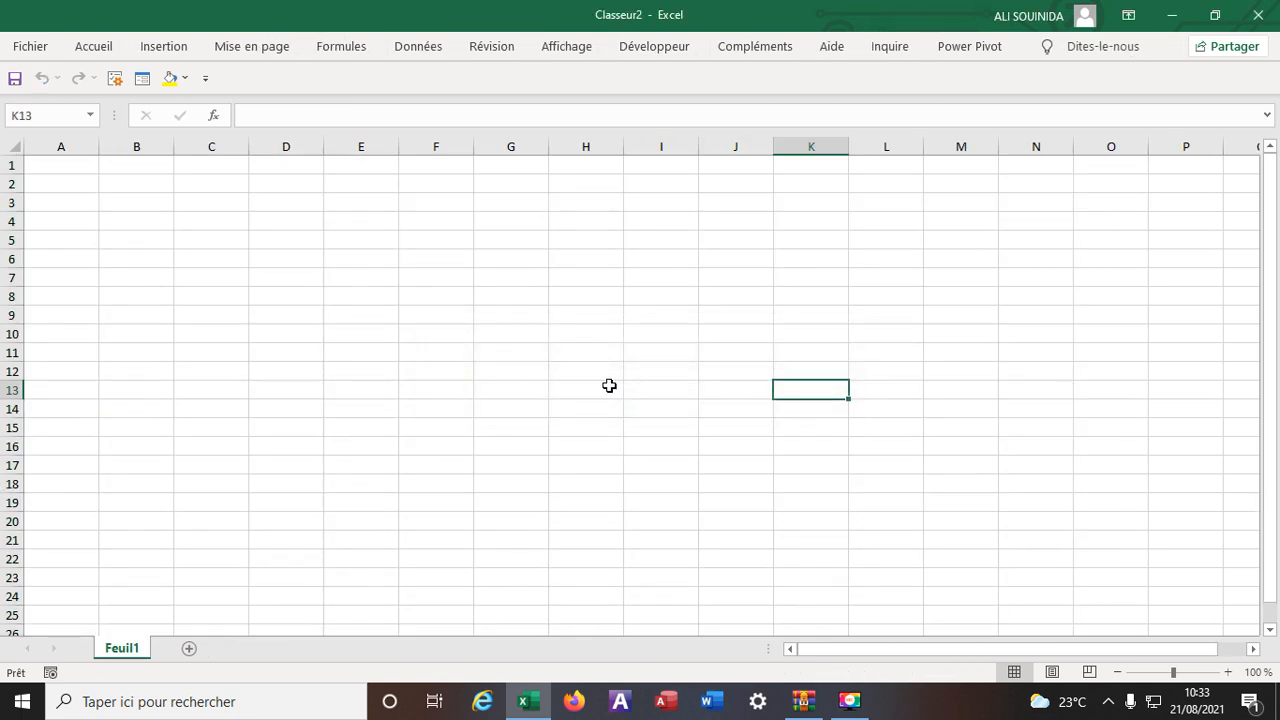
# Step: Launch the Power Query Editor and display the ENCOURS CLIENT query
pyautogui.click(407, 48)
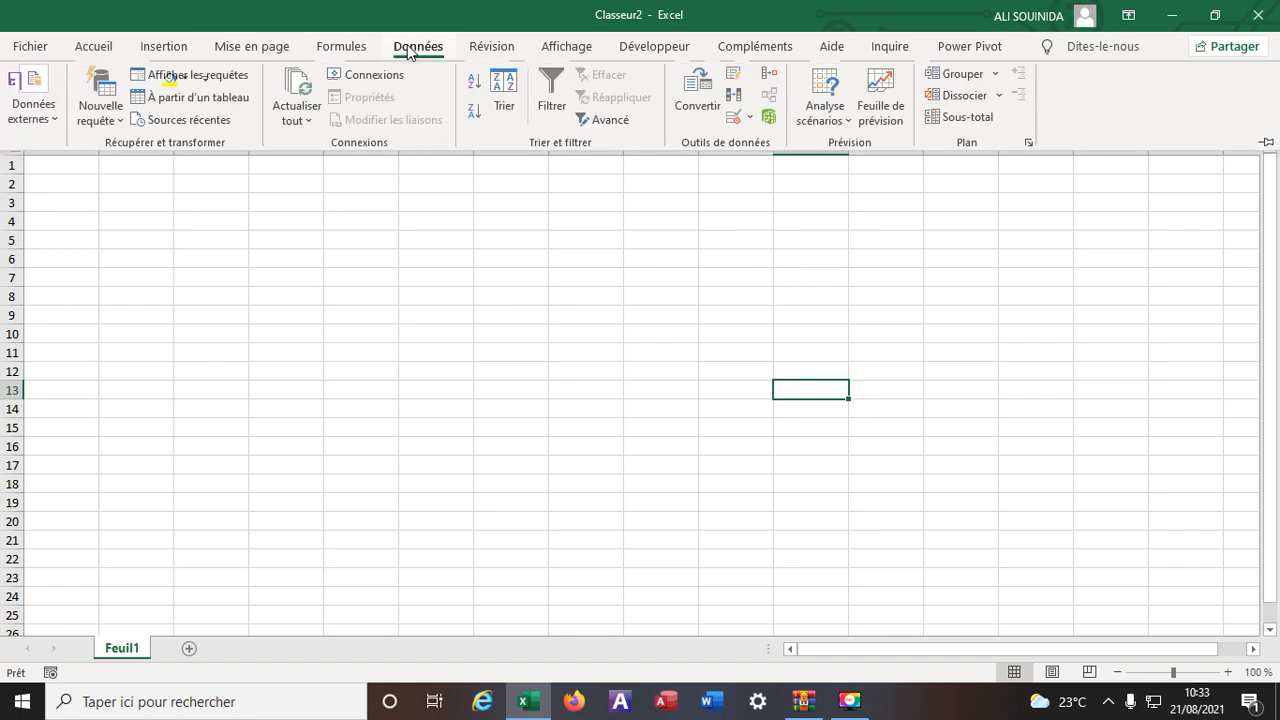
pyautogui.click(119, 124)
pyautogui.moveTo(209, 388)
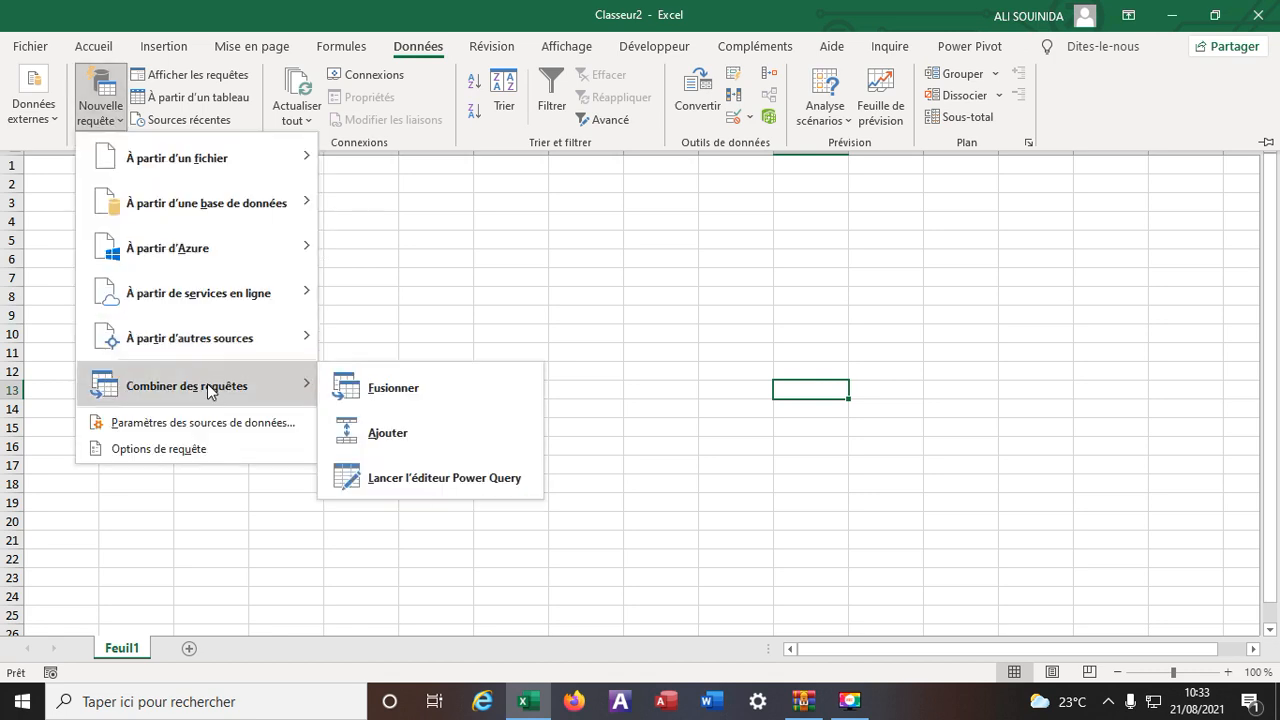
pyautogui.click(419, 468)
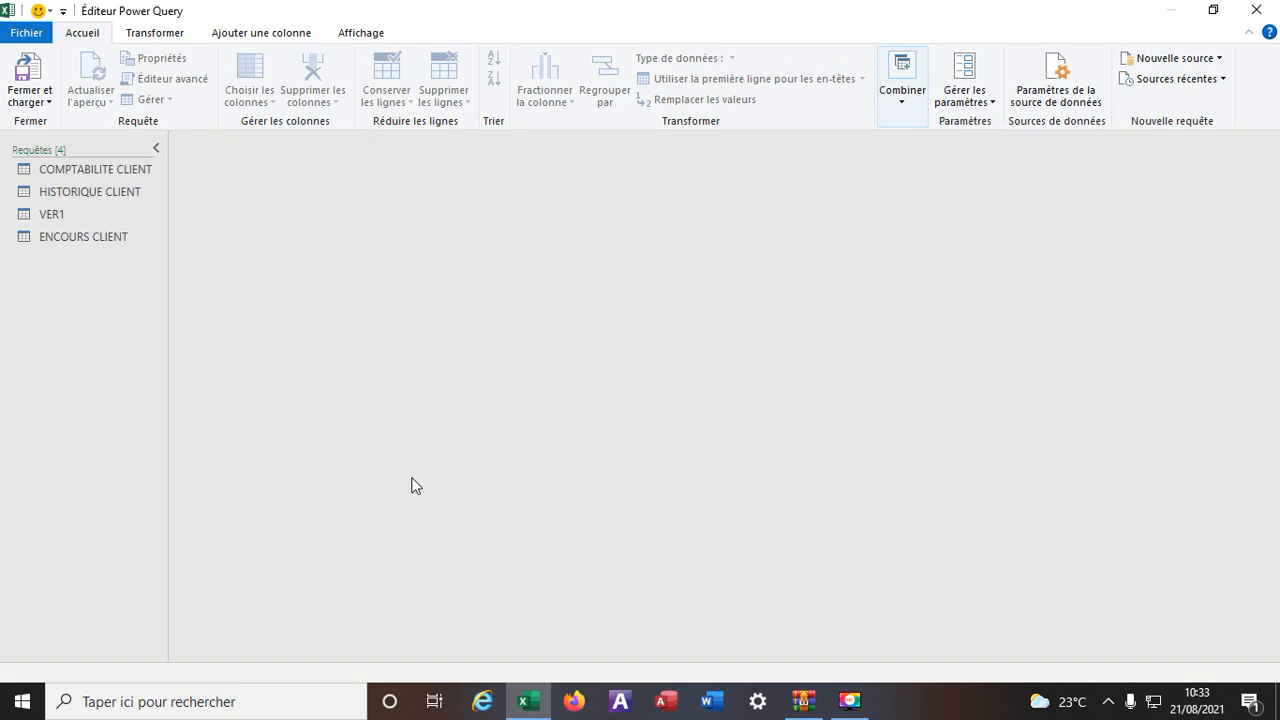
pyautogui.click(81, 240)
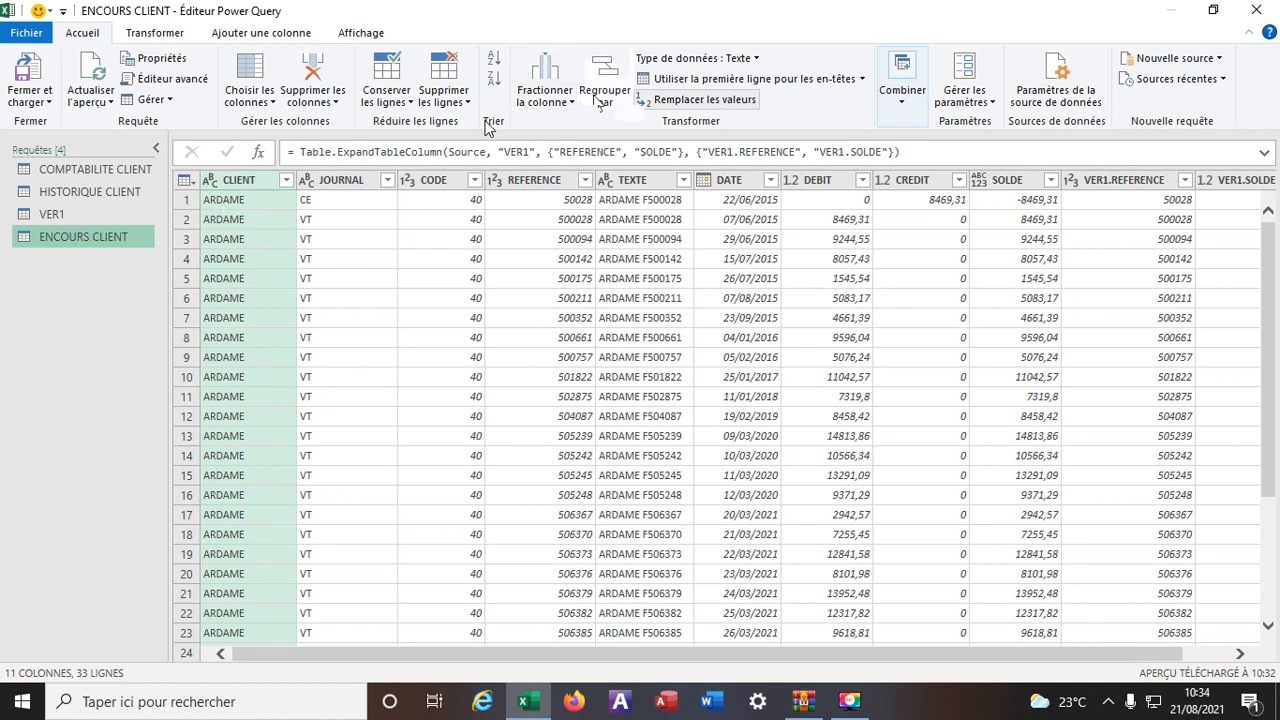
# Step: Remove the top 2 rows from the ENCOURS CLIENT query
pyautogui.click(467, 102)
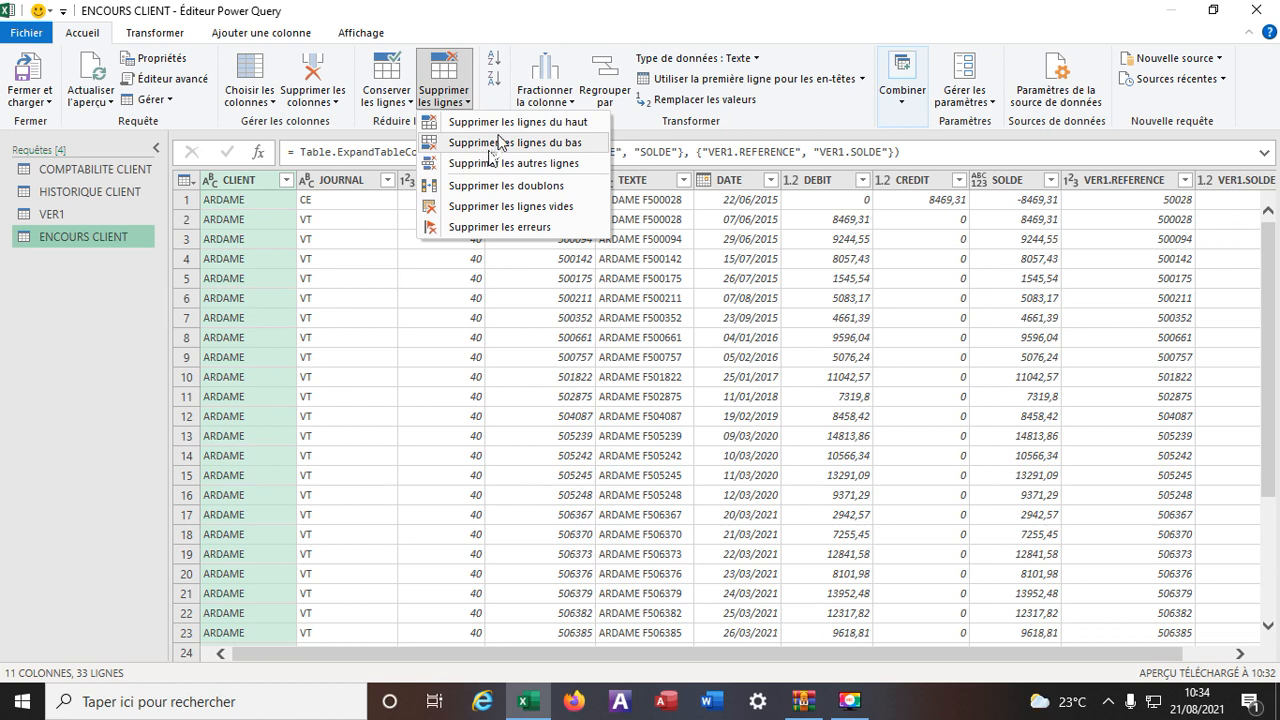
pyautogui.click(505, 122)
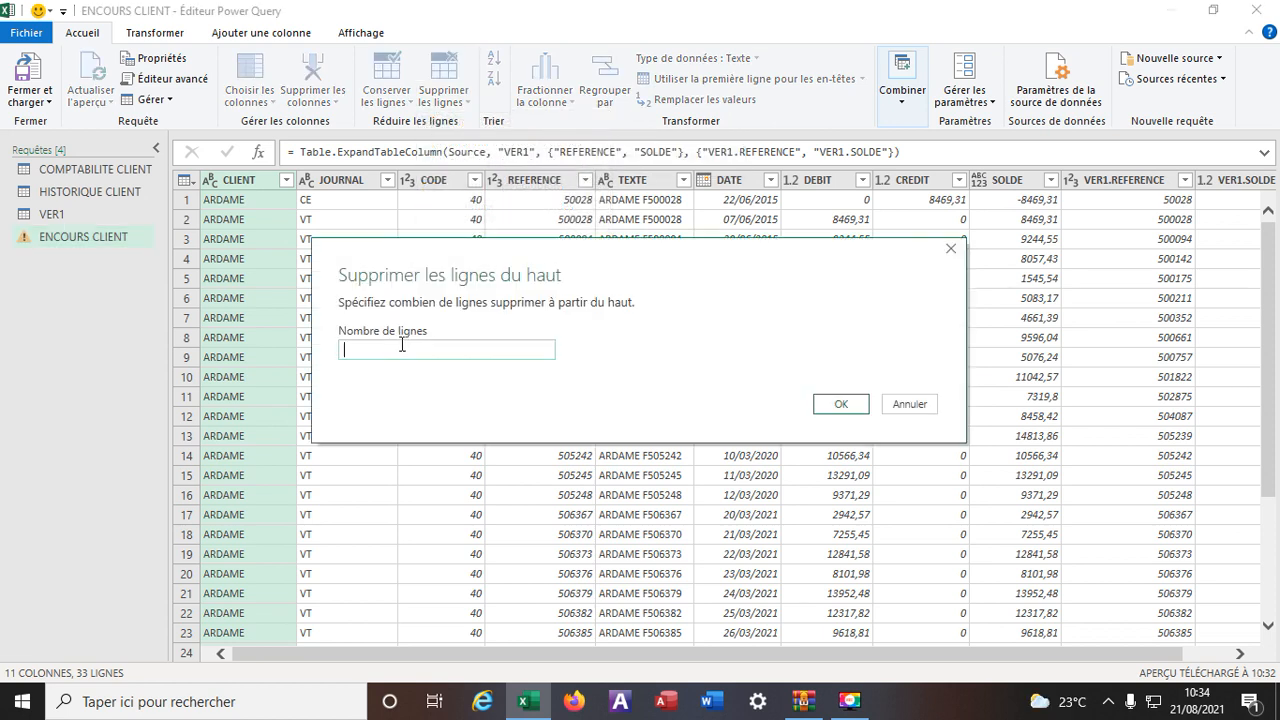
pyautogui.write('2')
pyautogui.click(840, 404)
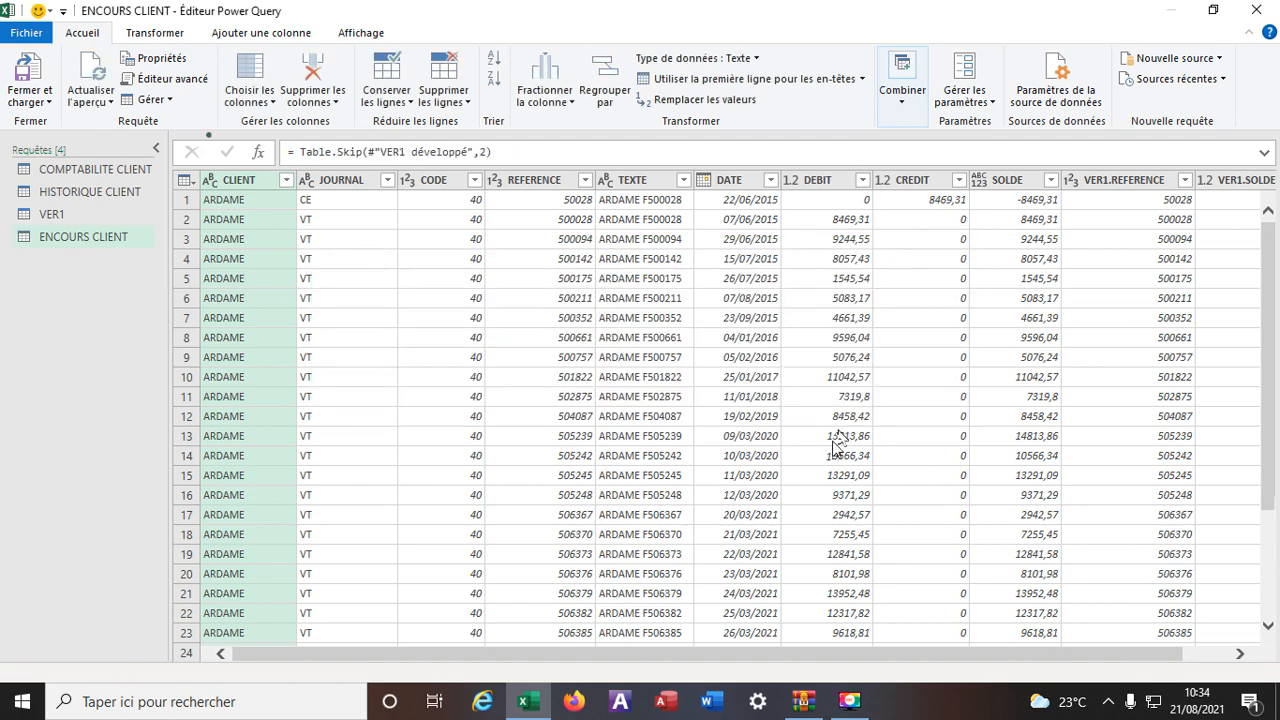
# Step: Remove the bottom 2 rows, TOTAL and SOLDE, from the ENCOURS CLIENT query
pyautogui.scroll(-3, 752, 443)
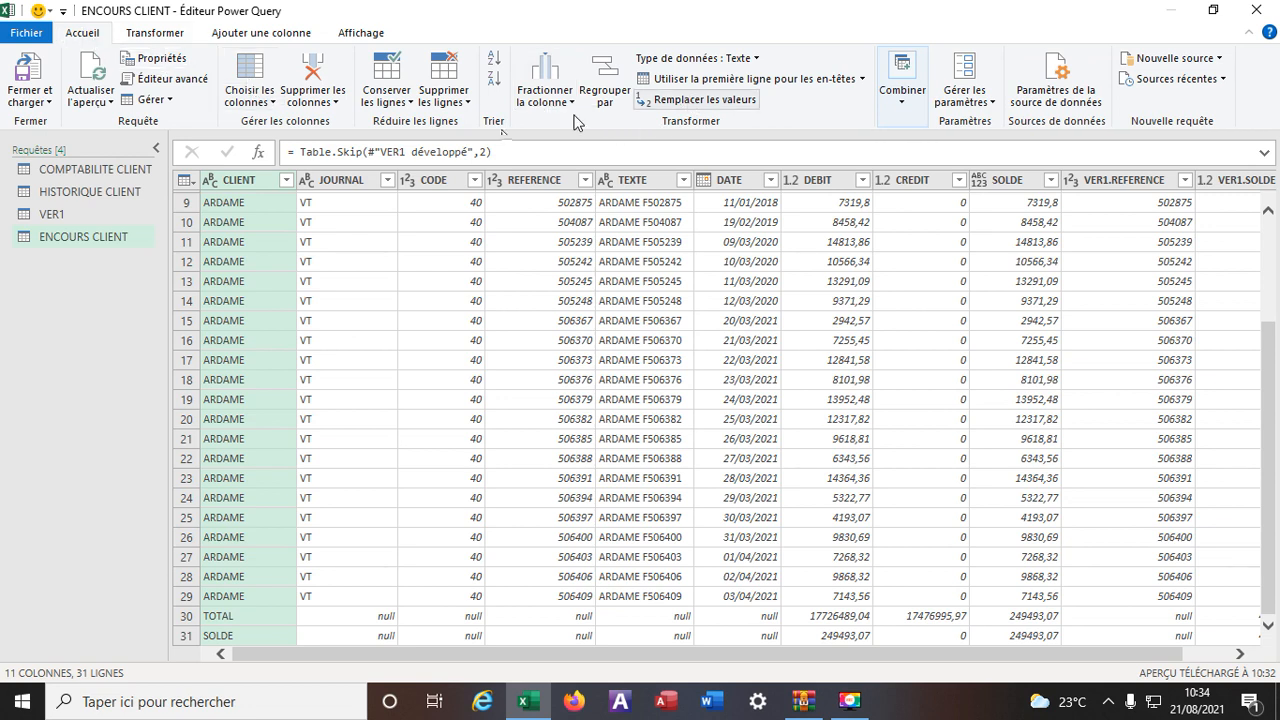
pyautogui.click(464, 102)
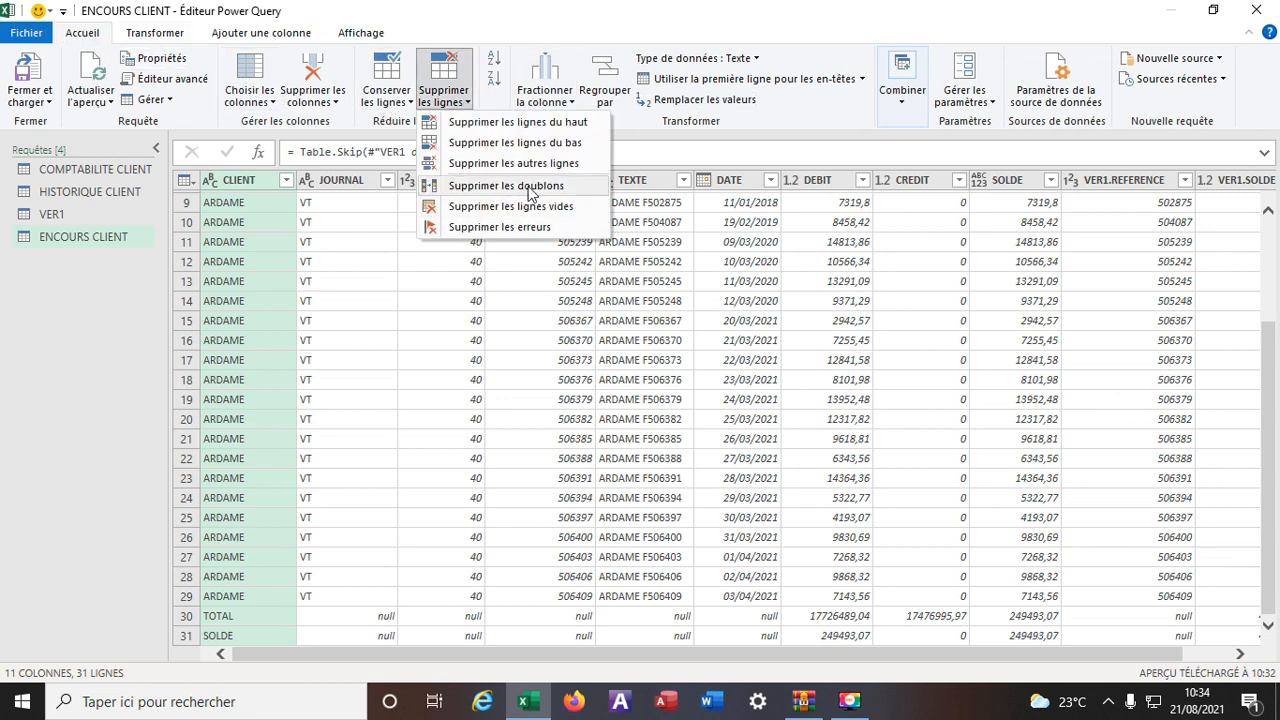
pyautogui.click(521, 143)
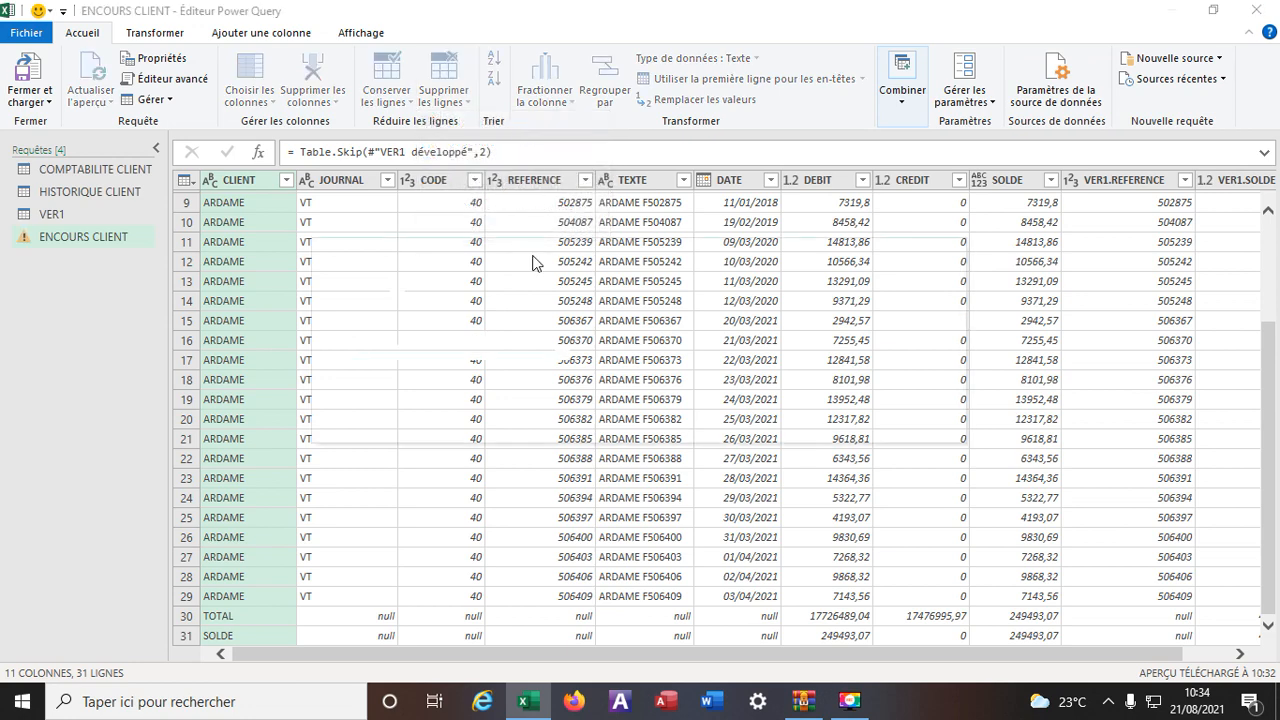
pyautogui.write('2')
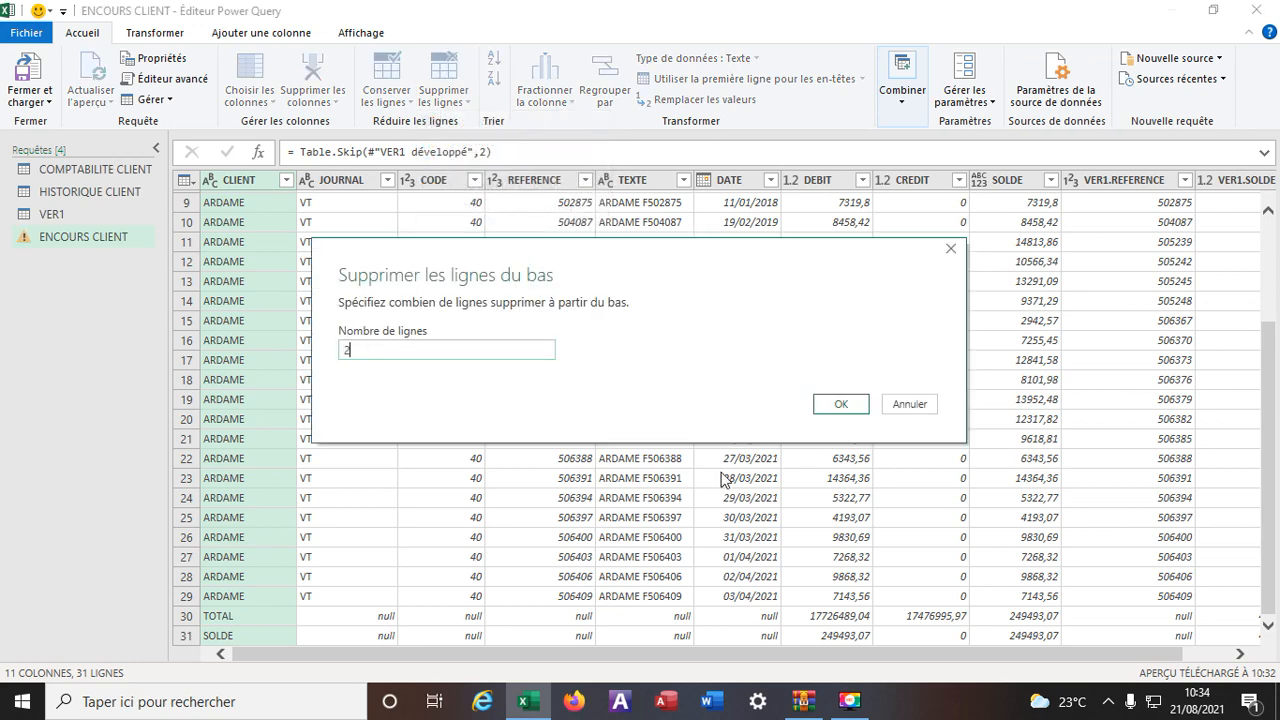
pyautogui.click(840, 404)
pyautogui.scroll(-2, 750, 470)
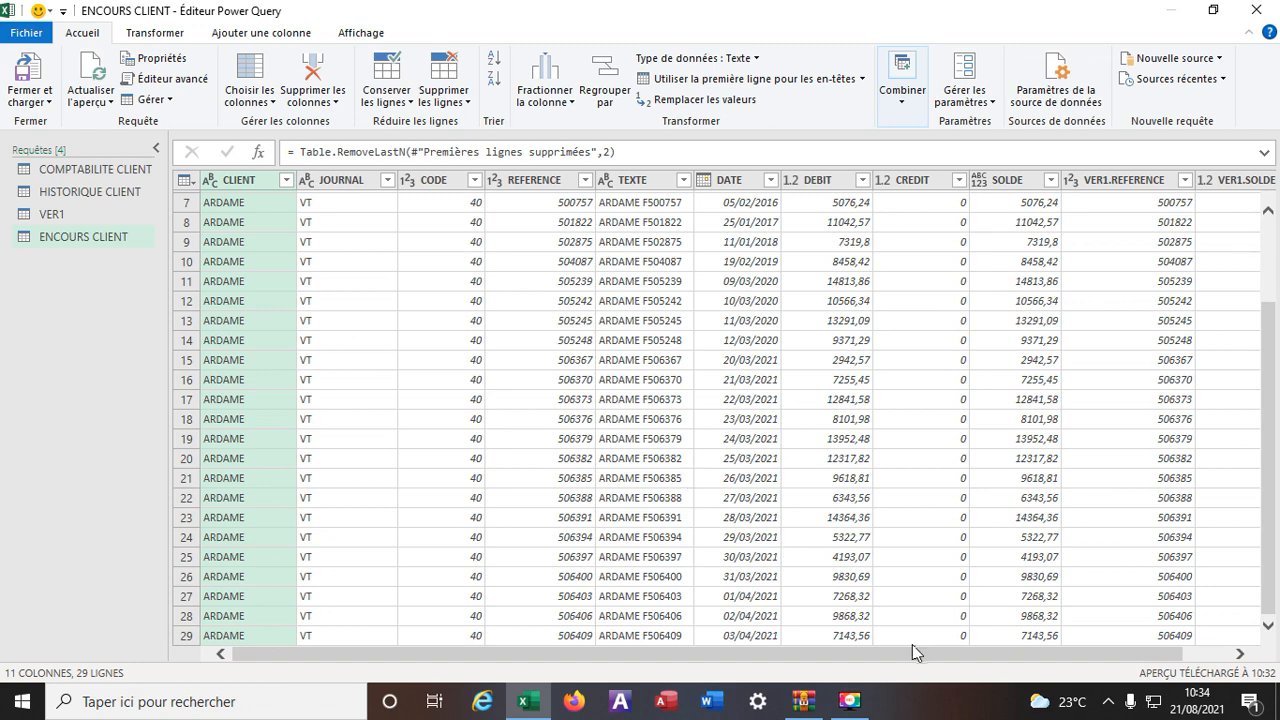
# Step: Remove the VER1.REFERENCE and VER1.SOLDE columns from the ENCOURS CLIENT query and review the remaining rows
pyautogui.hscroll(2, 914, 651)
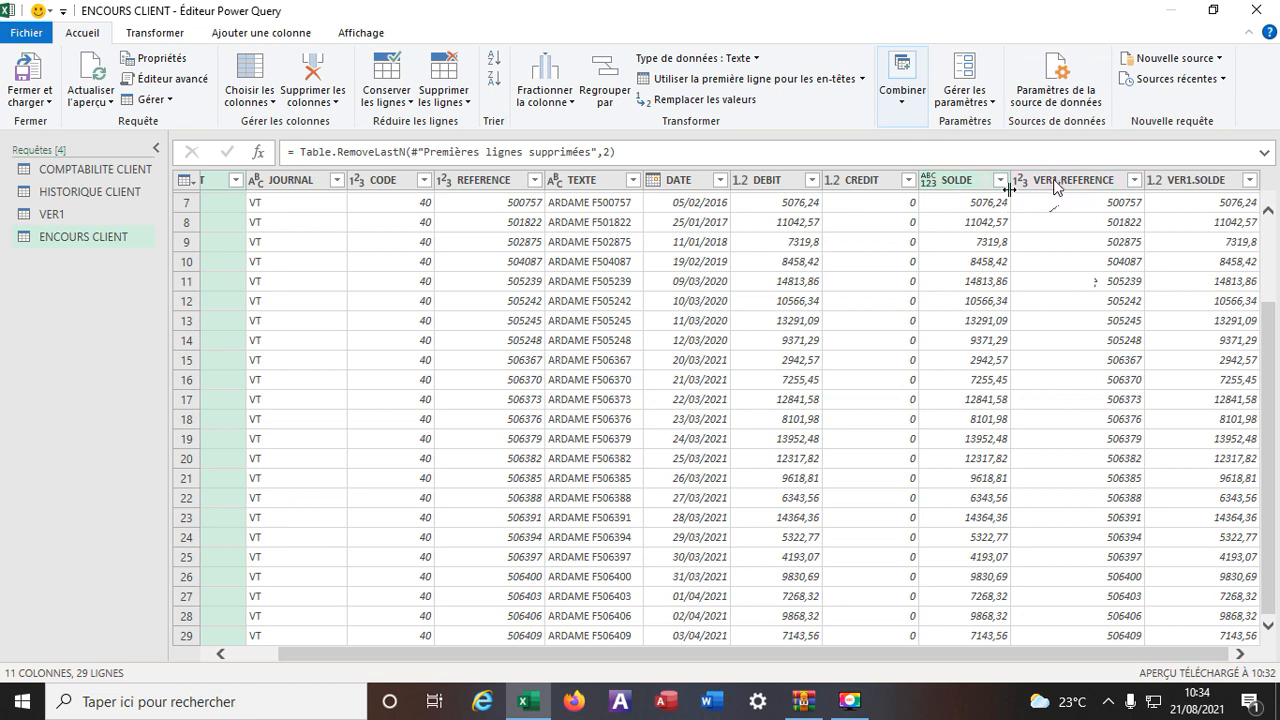
pyautogui.click(1057, 186)
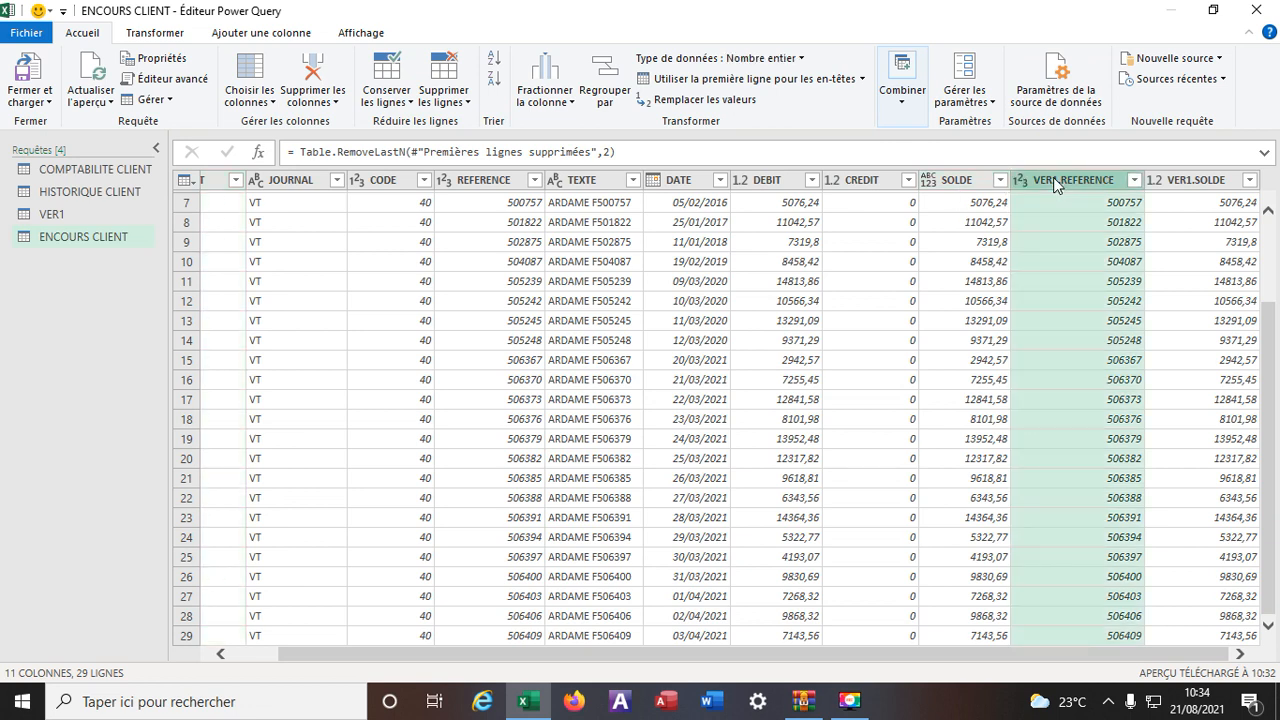
pyautogui.keyDown('ctrl'); pyautogui.click(1211, 180); pyautogui.keyUp('ctrl')
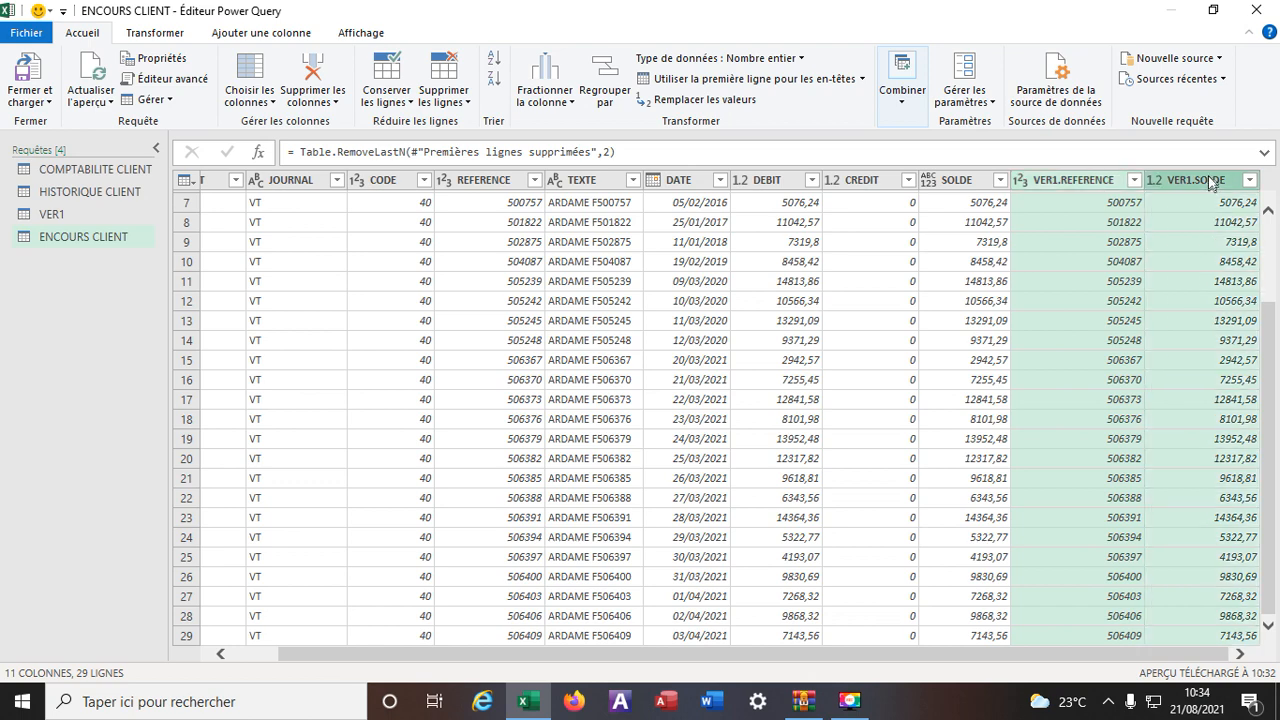
pyautogui.rightClick(1211, 180)
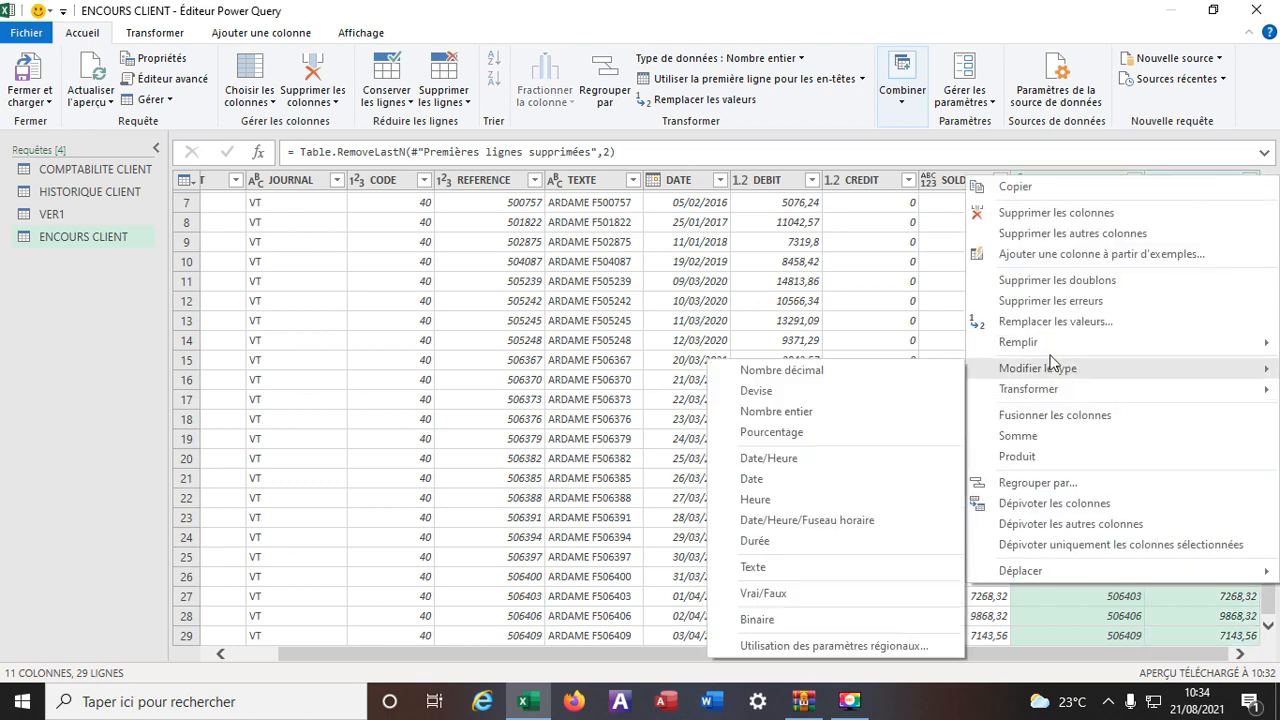
pyautogui.click(1049, 213)
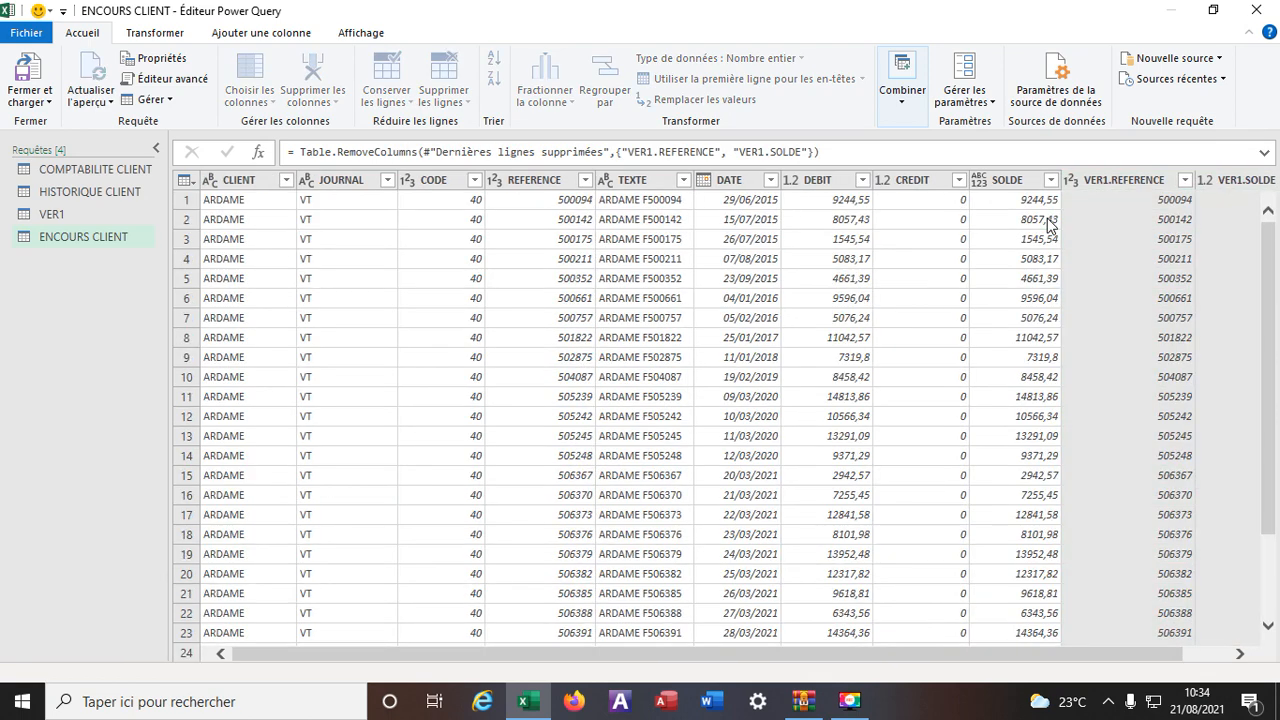
pyautogui.scroll(-2, 1016, 565)
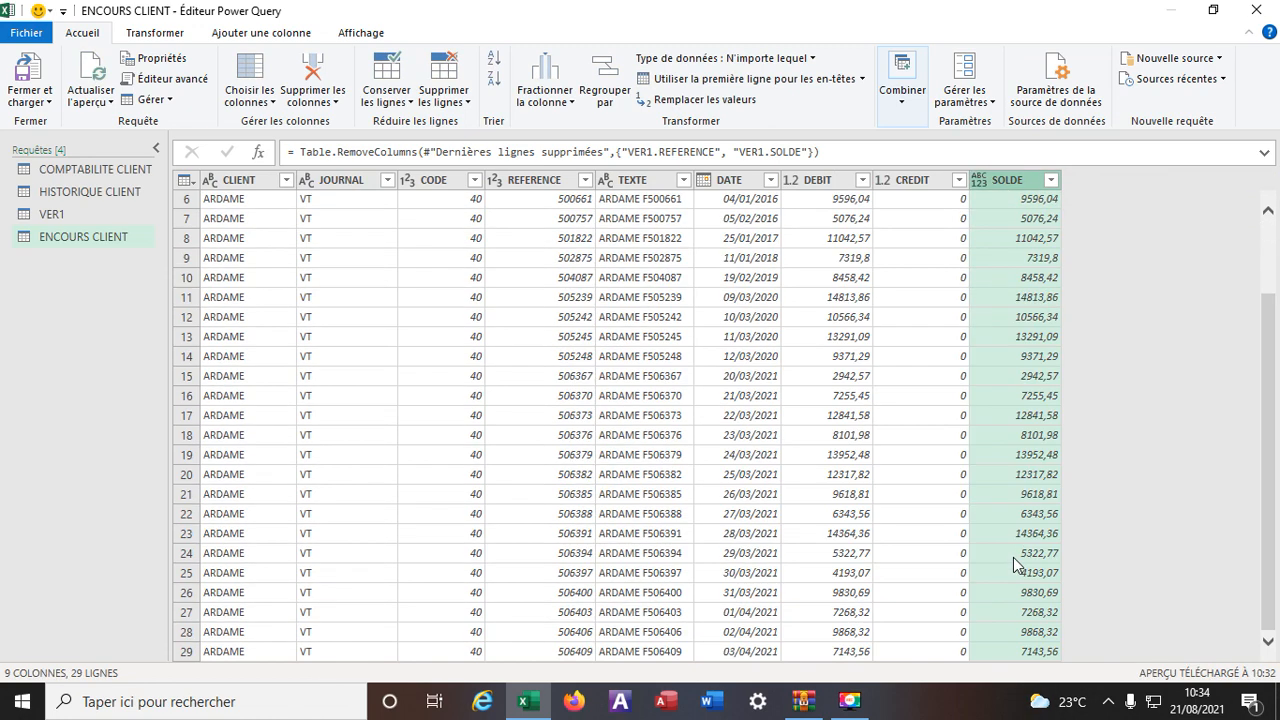
pyautogui.scroll(2, 1012, 558)
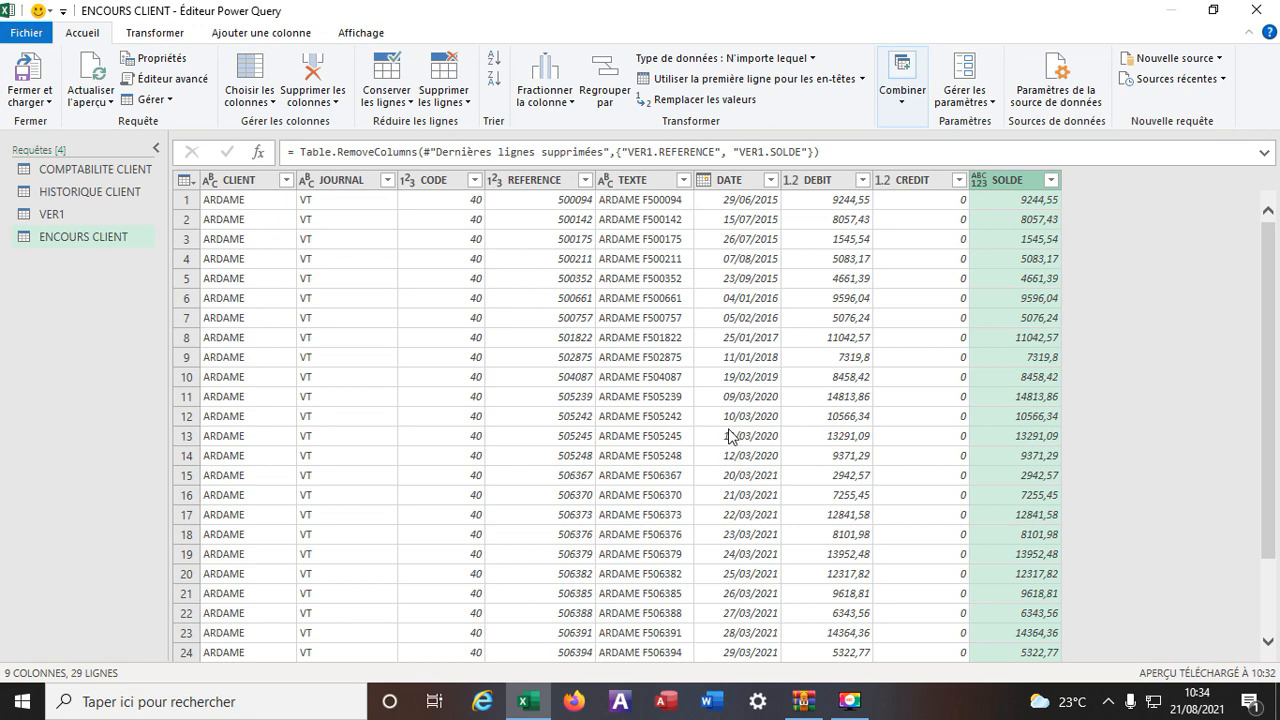
pyautogui.scroll(-2, 752, 466)
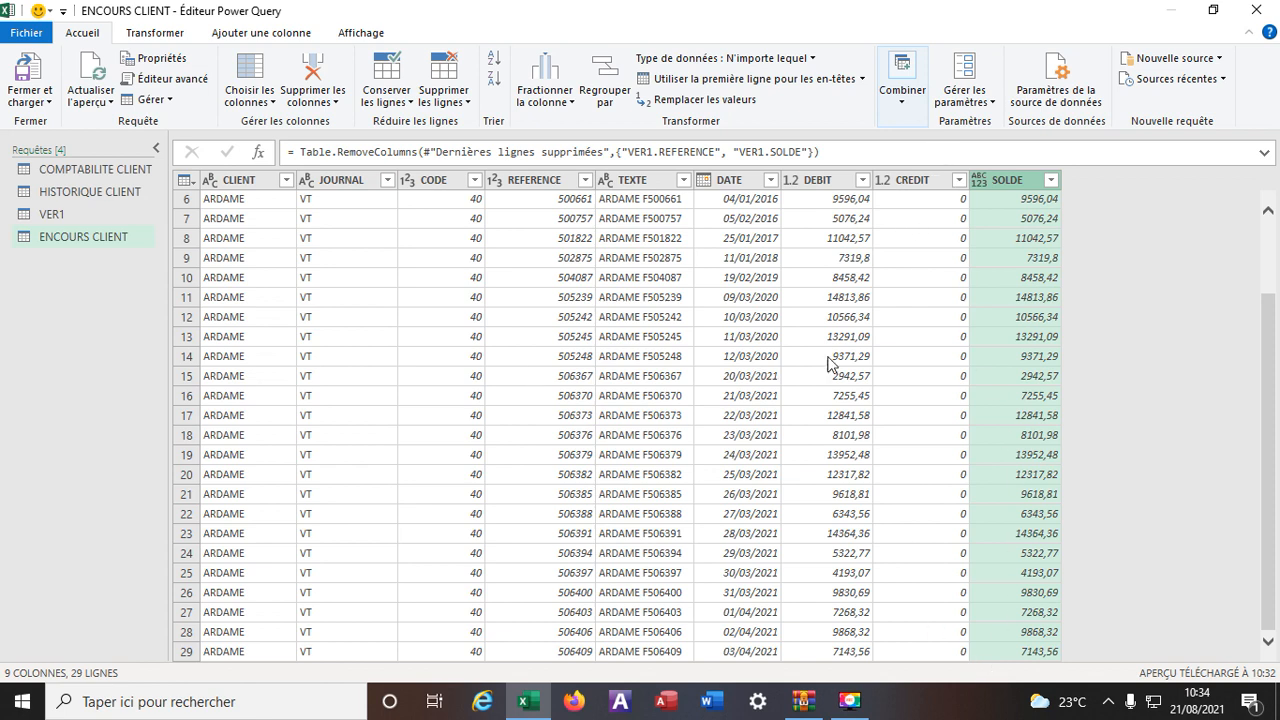
# Step: In the COMPTABILITE CLIENT query, replace the null values in the DEBIT column with 0
pyautogui.click(60, 168)
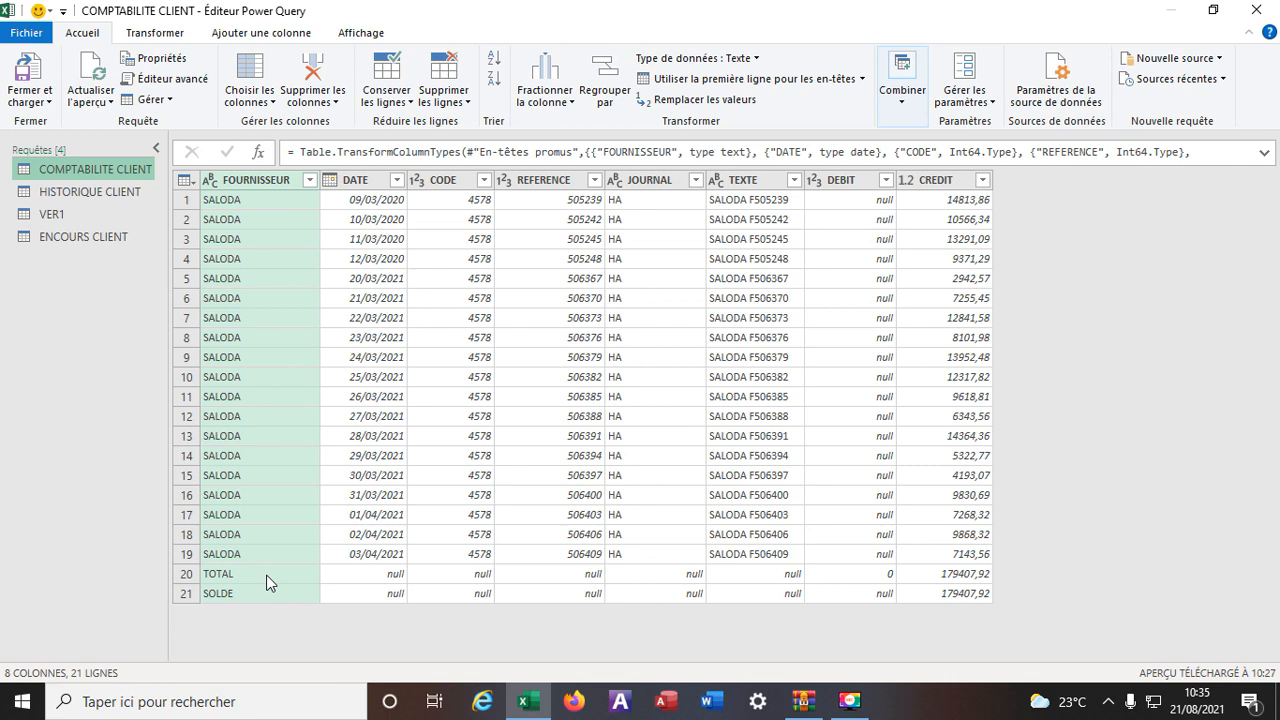
pyautogui.click(855, 184)
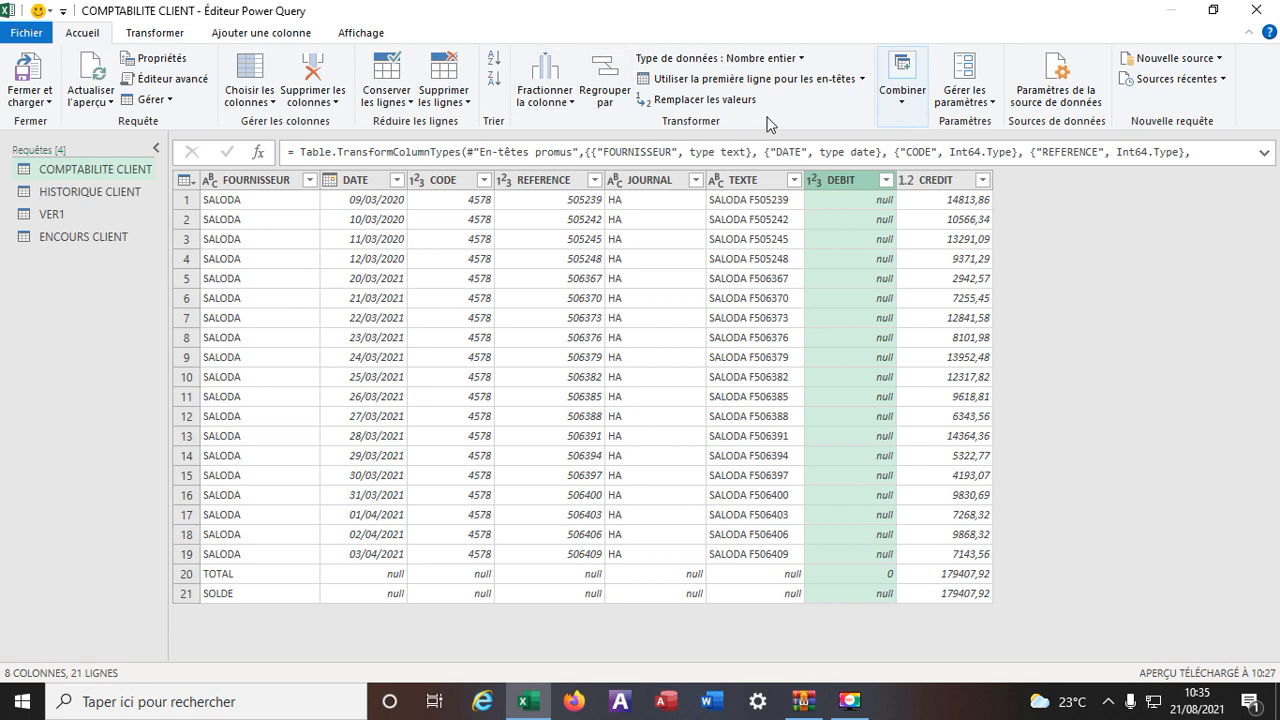
pyautogui.click(700, 99)
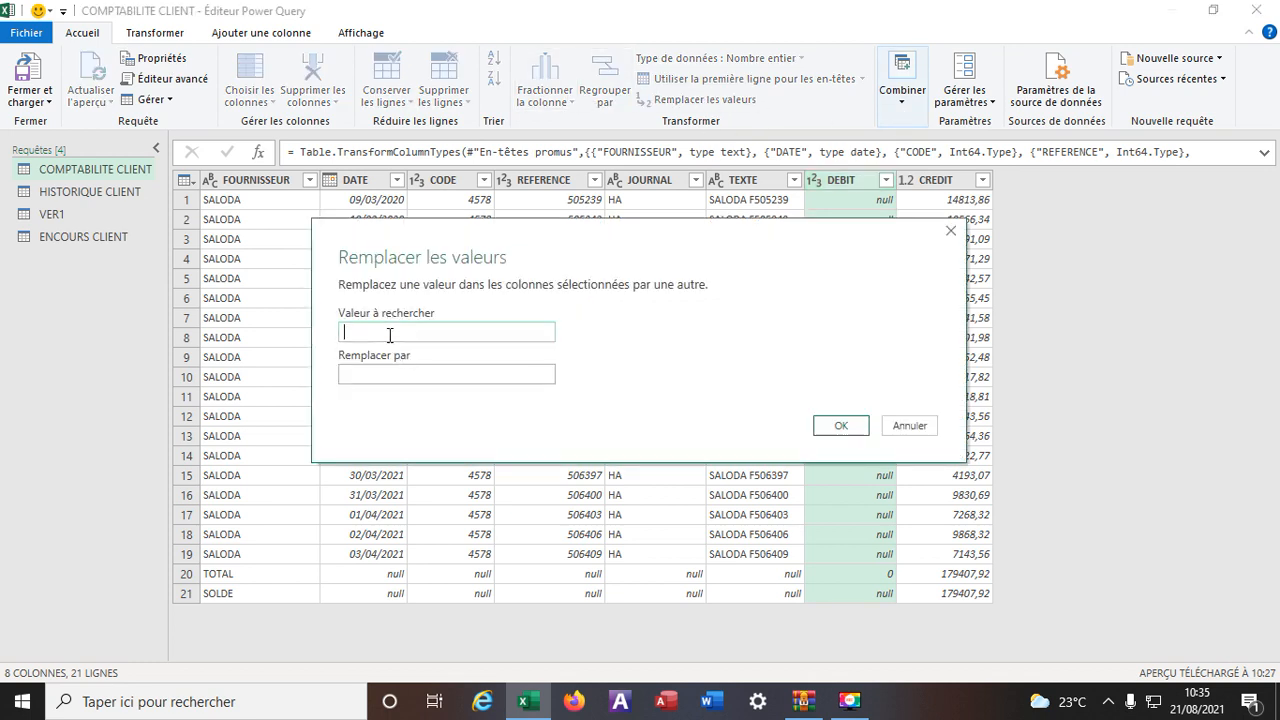
pyautogui.click(389, 376)
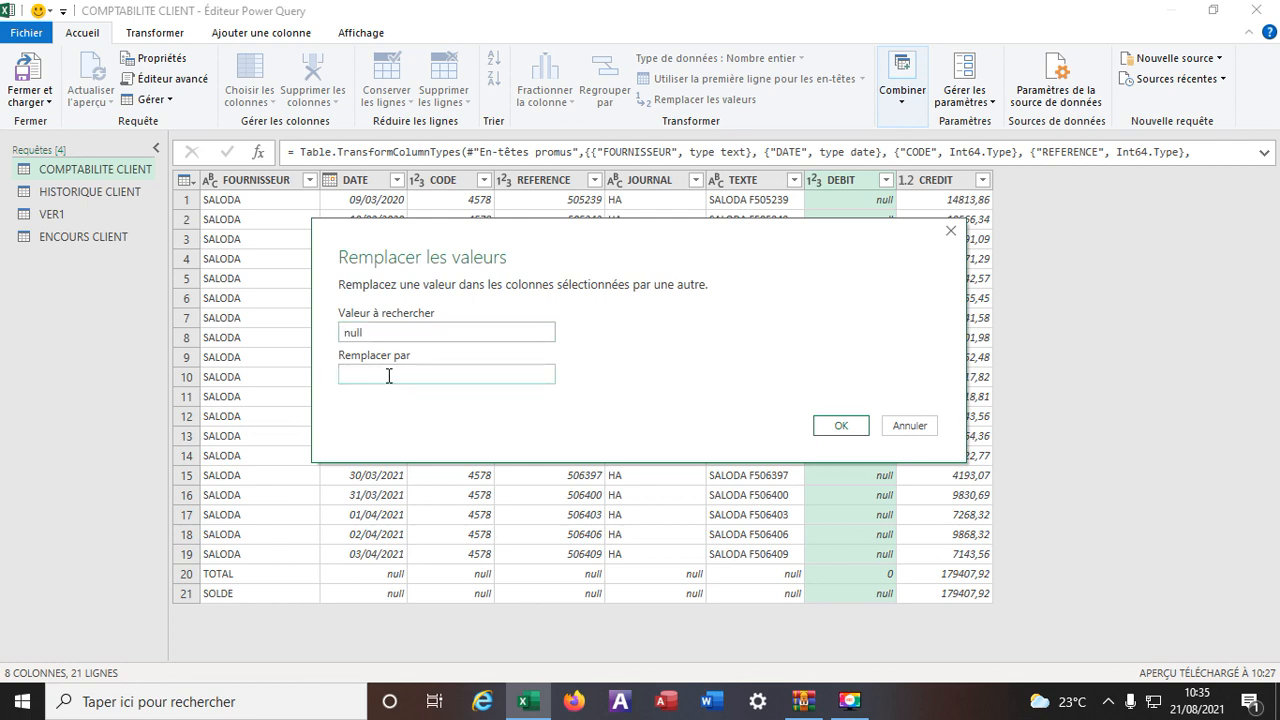
pyautogui.write('0')
pyautogui.click(848, 427)
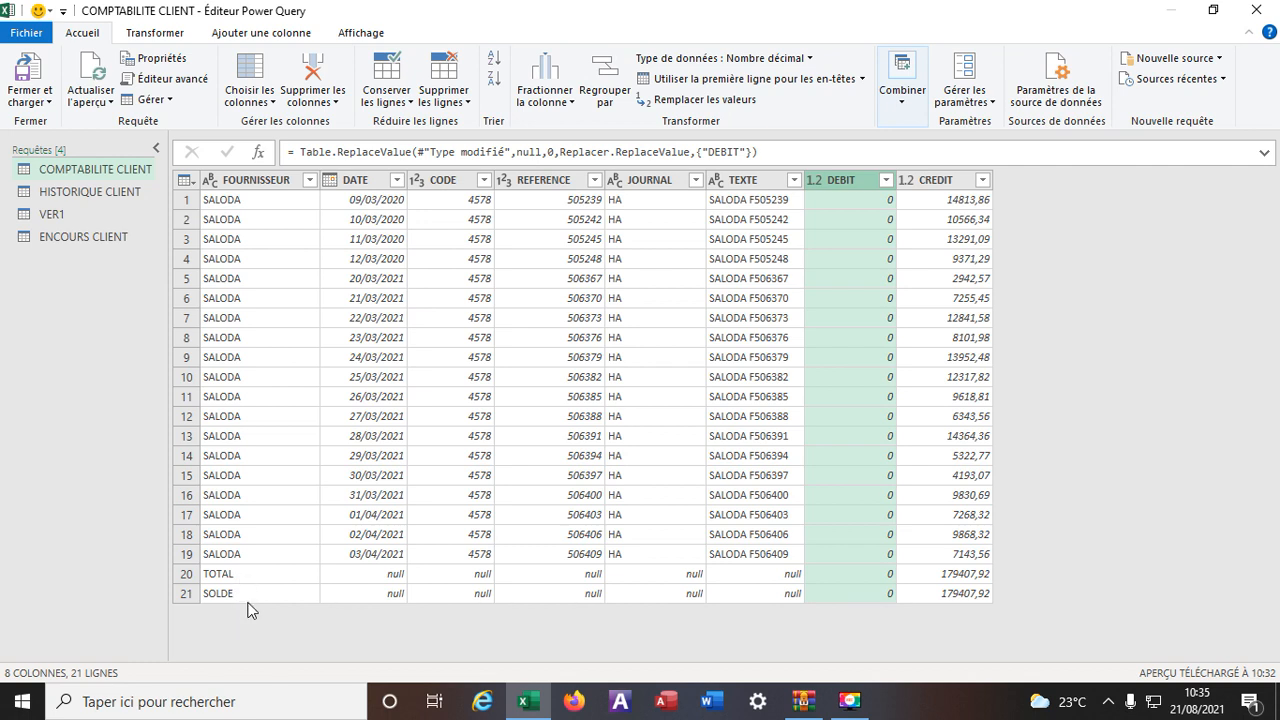
# Step: Remove the bottom 2 rows, TOTAL and SOLDE, from the COMPTABILITE CLIENT query
pyautogui.click(457, 102)
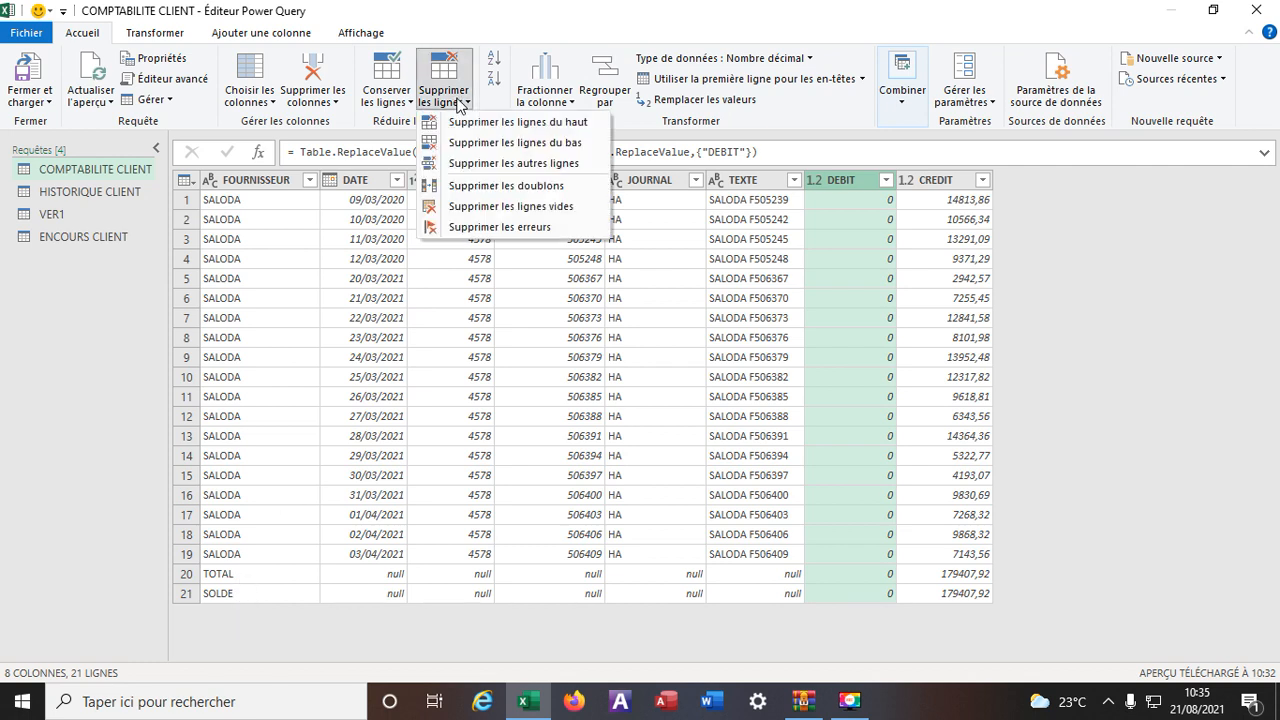
pyautogui.click(500, 142)
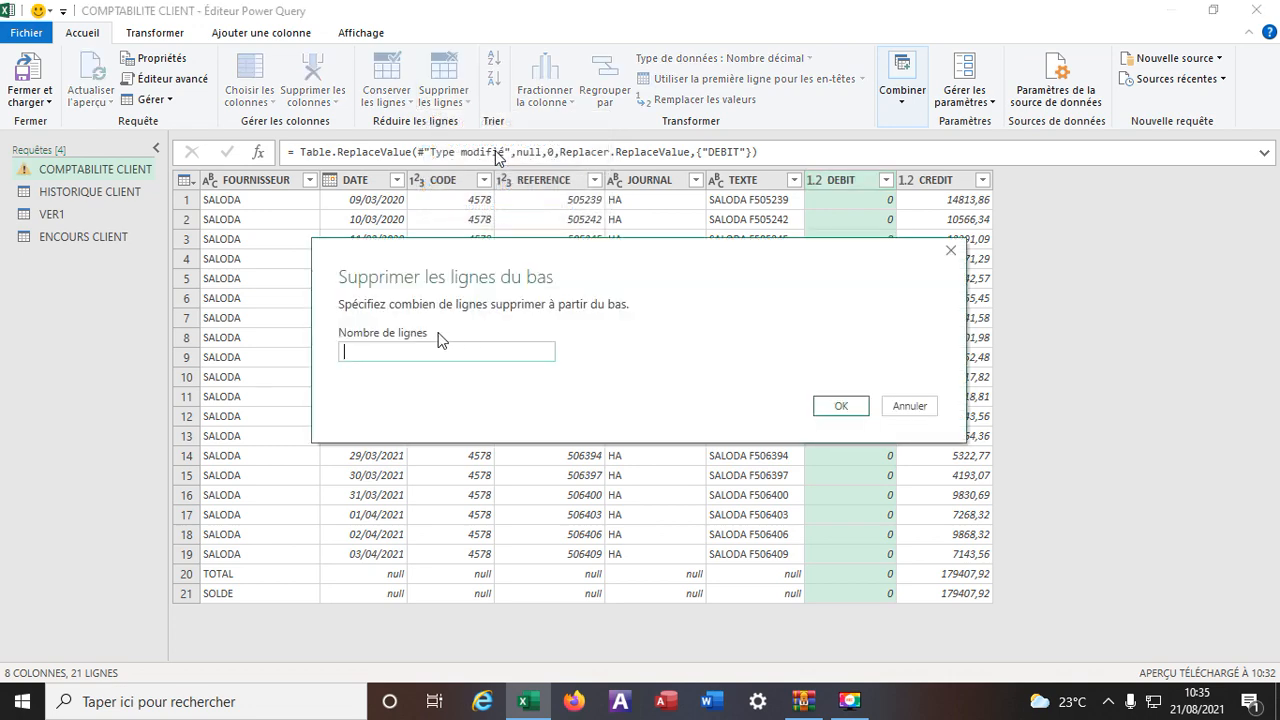
pyautogui.click(840, 408)
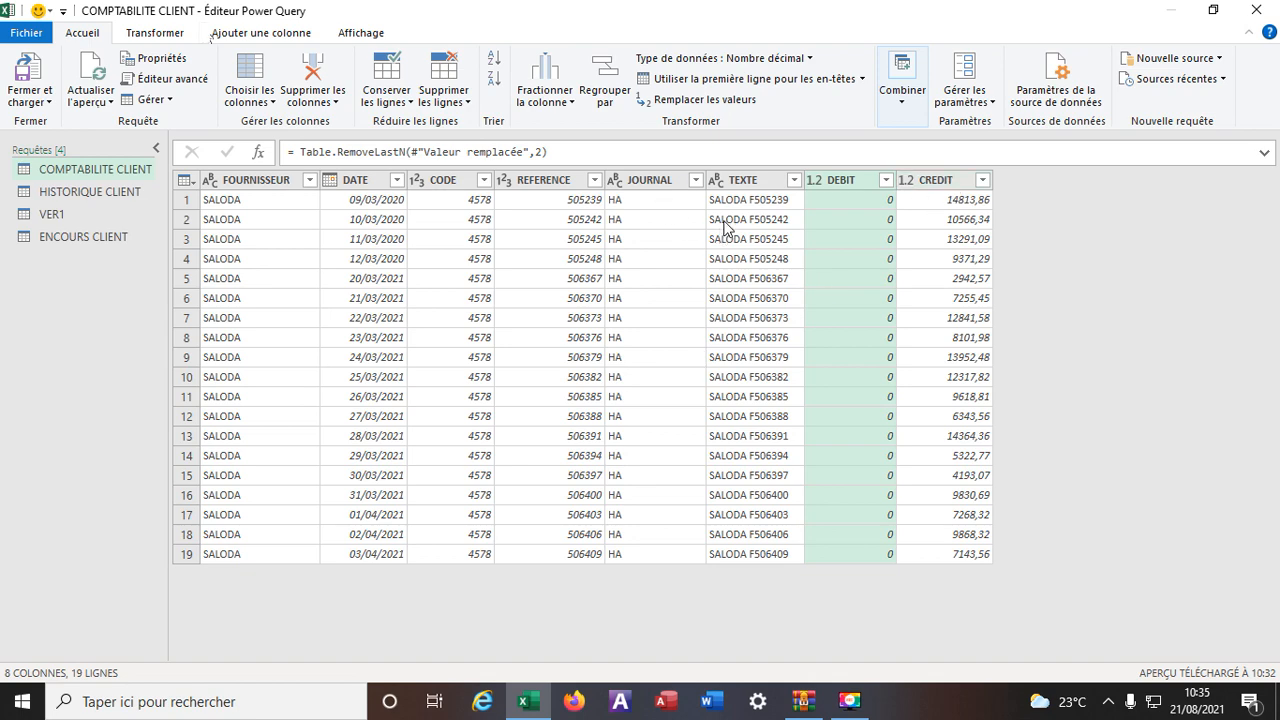
# Step: Add a custom column named SOLDE to the COMPTABILITE CLIENT query with the formula [DEBIT]-[CREDIT]
pyautogui.click(240, 34)
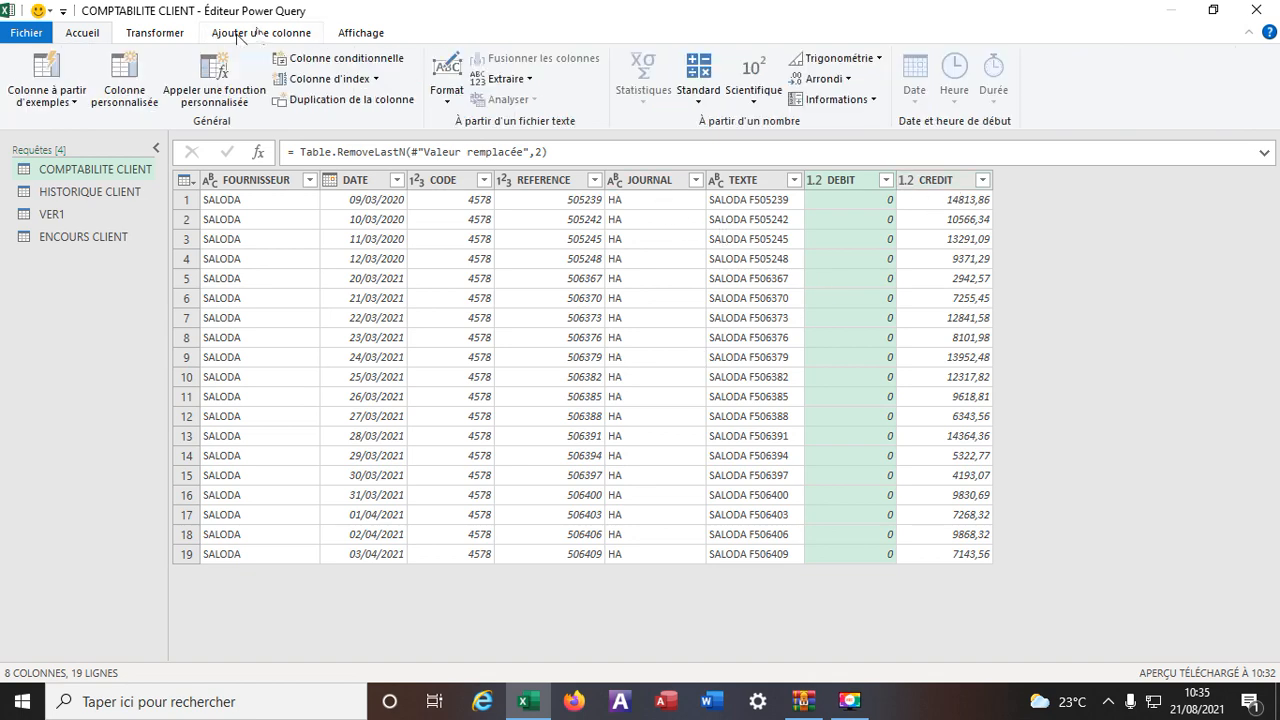
pyautogui.click(124, 95)
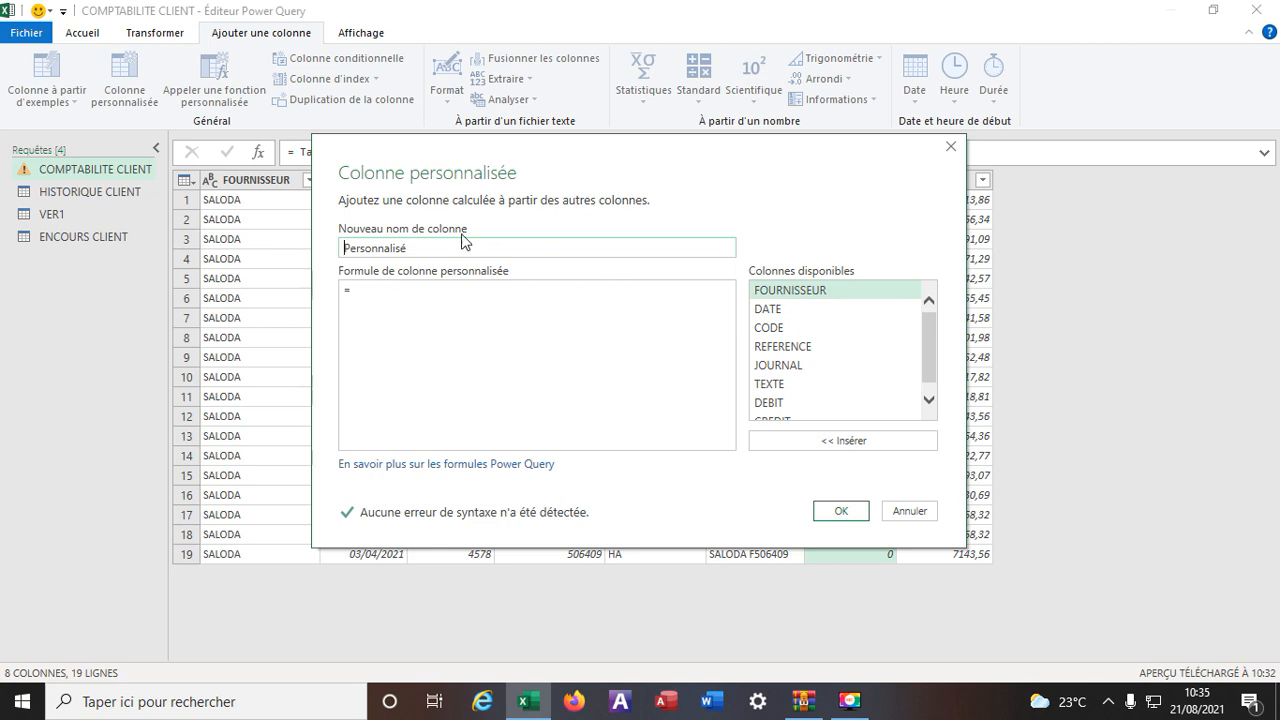
pyautogui.hotkey('ctrl', 'a')
pyautogui.write('S')
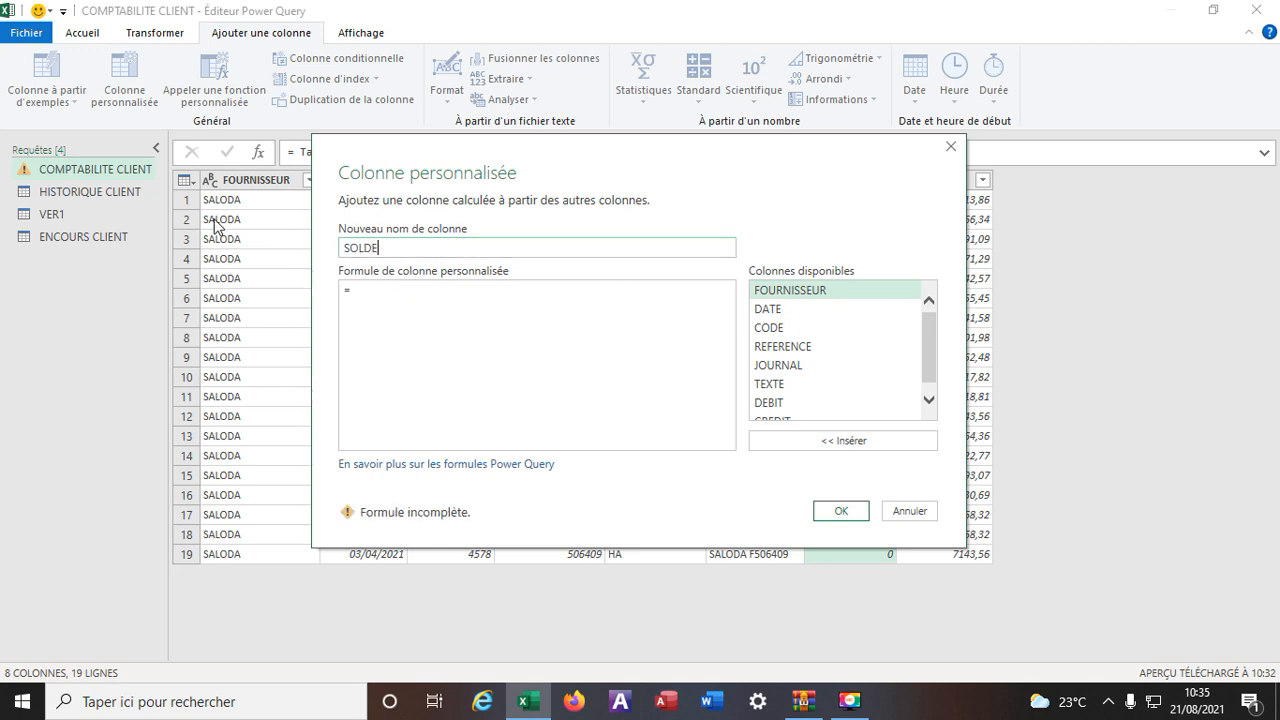
pyautogui.click(369, 296)
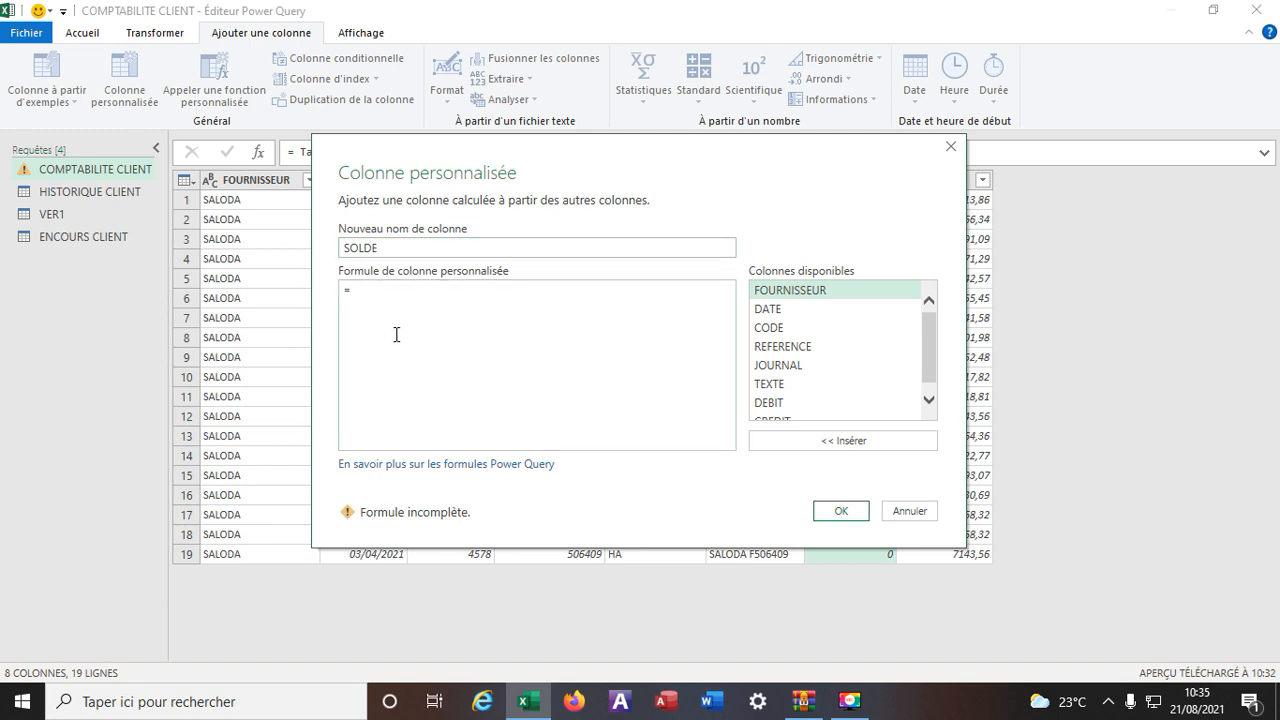
pyautogui.doubleClick(770, 404)
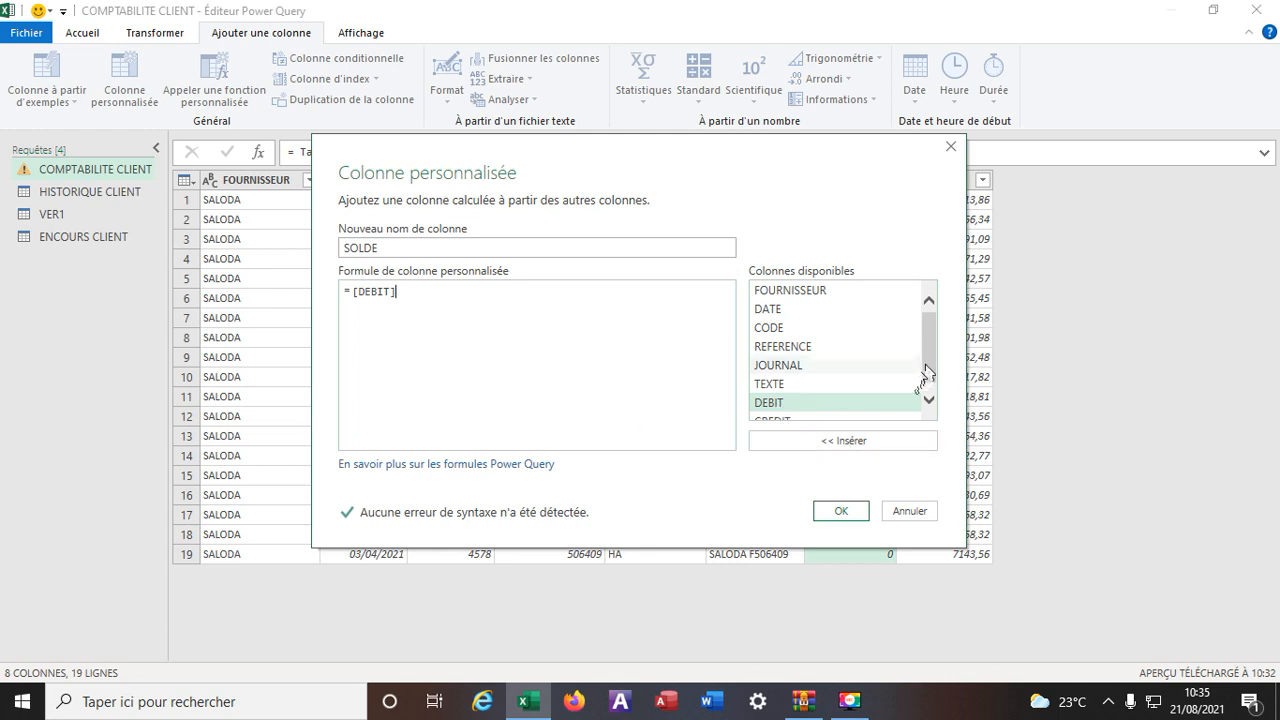
pyautogui.click(930, 396)
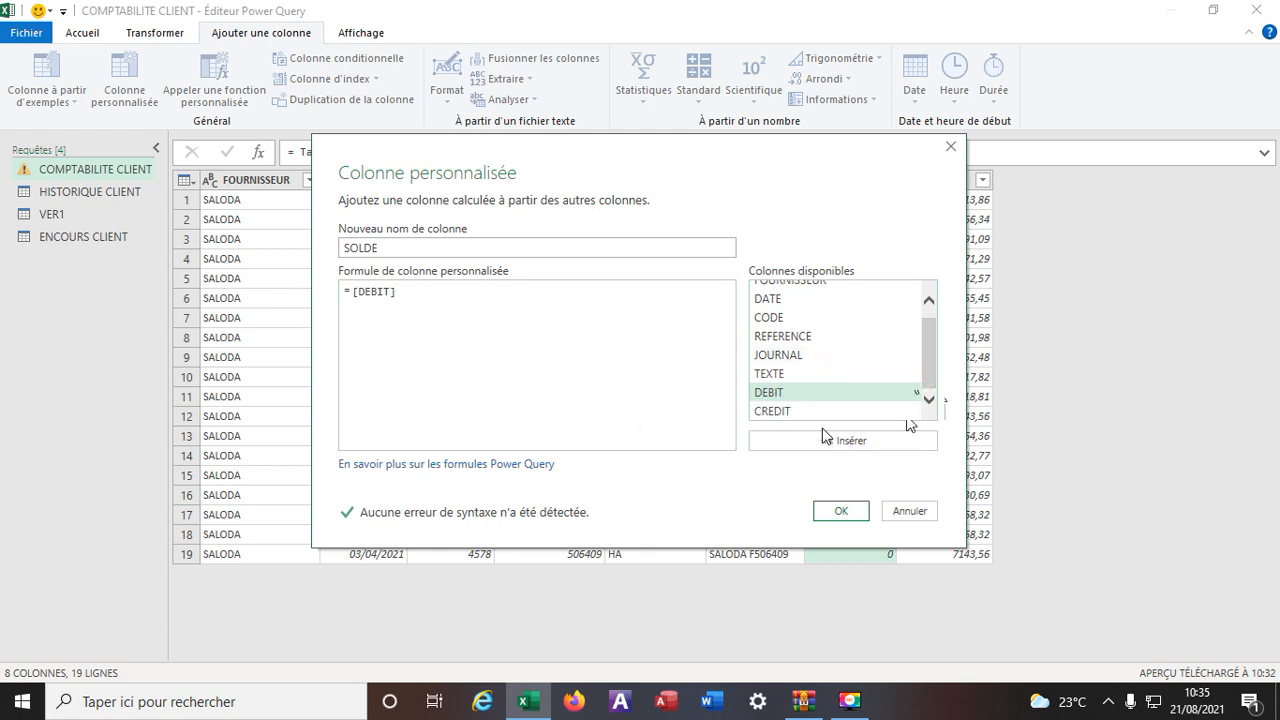
pyautogui.doubleClick(797, 413)
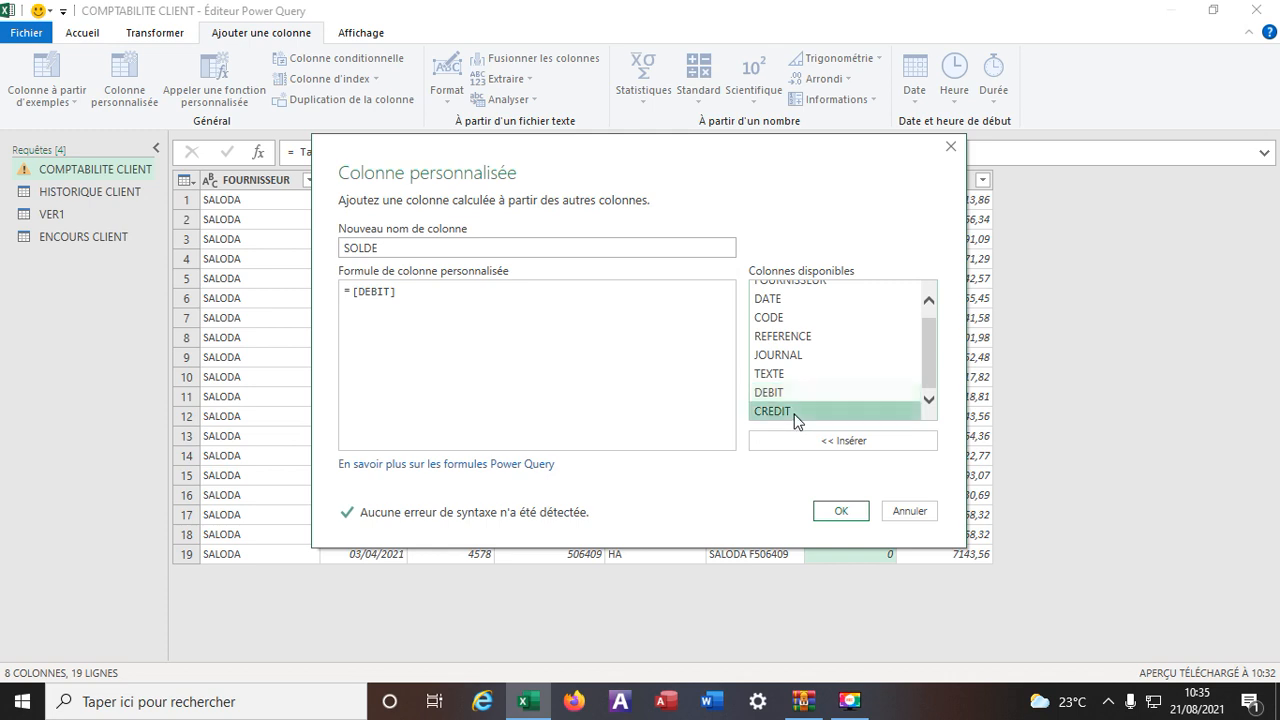
pyautogui.click(397, 293)
pyautogui.write('-')
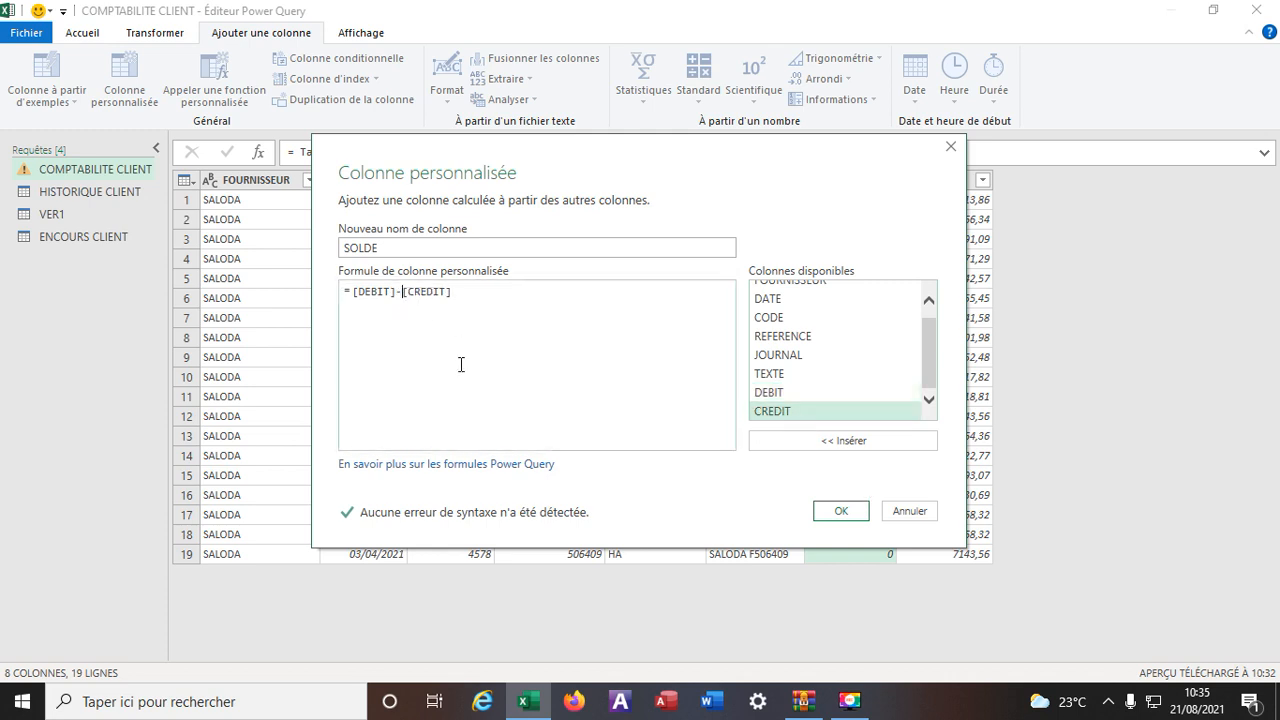
pyautogui.click(838, 513)
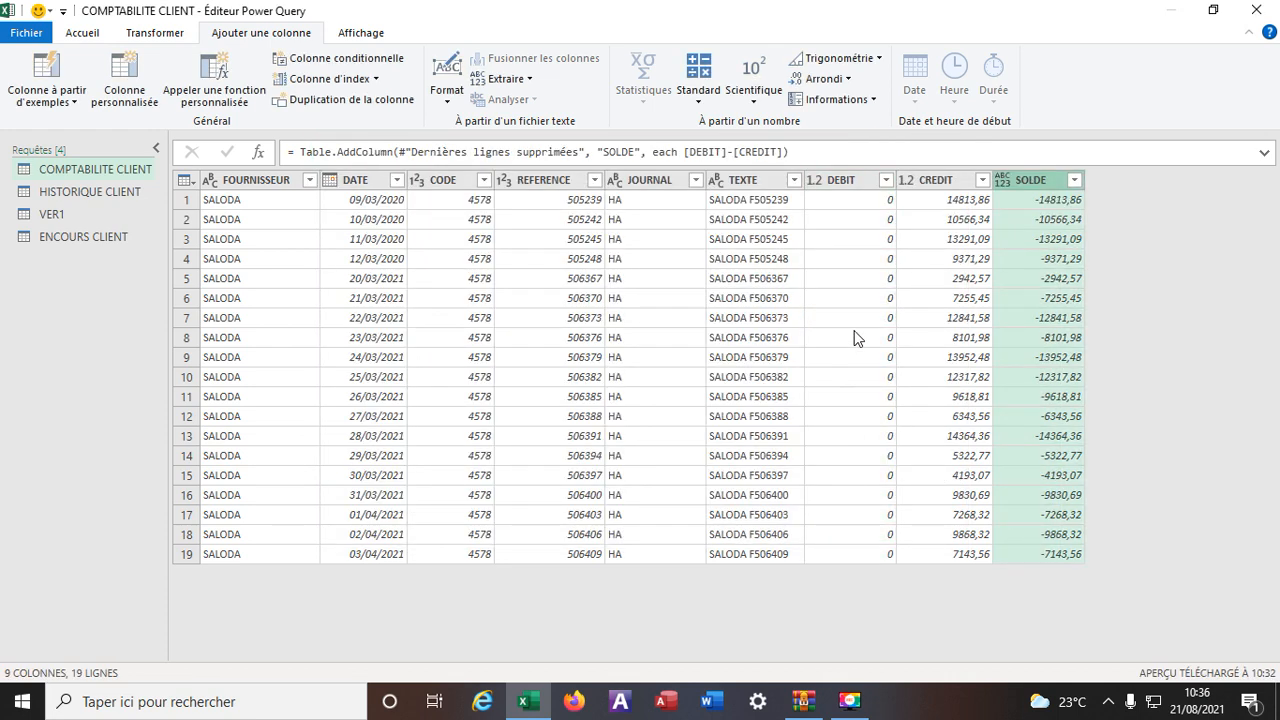
# Step: Start merging queries as a new query, with ENCOURS CLIENT as the first table and REFERENCE as its matching column
pyautogui.click(62, 237)
pyautogui.click(84, 33)
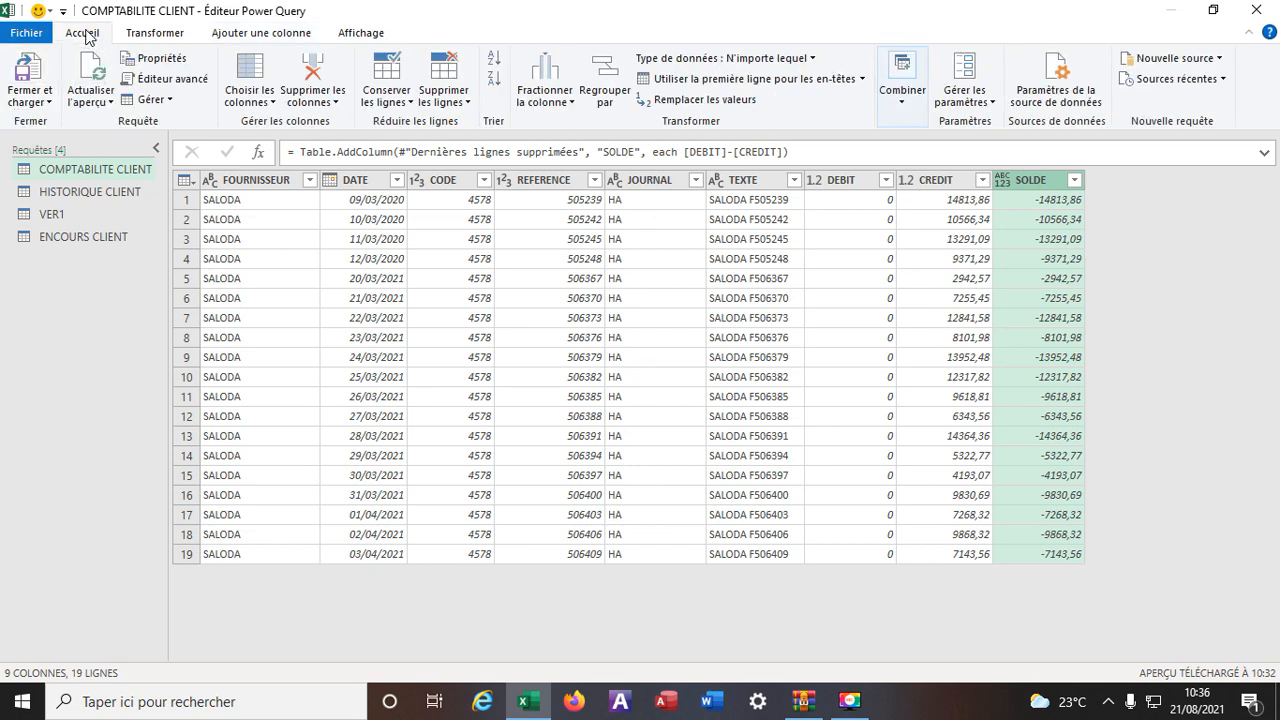
pyautogui.click(903, 103)
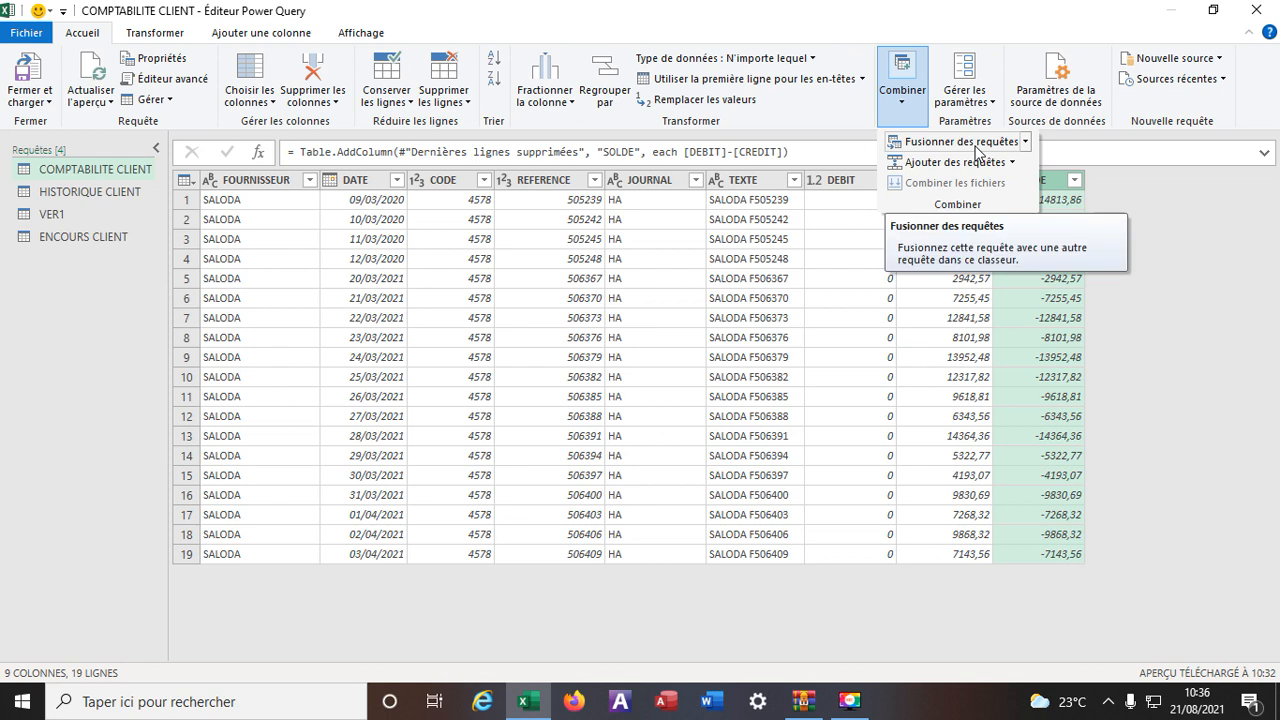
pyautogui.click(1024, 142)
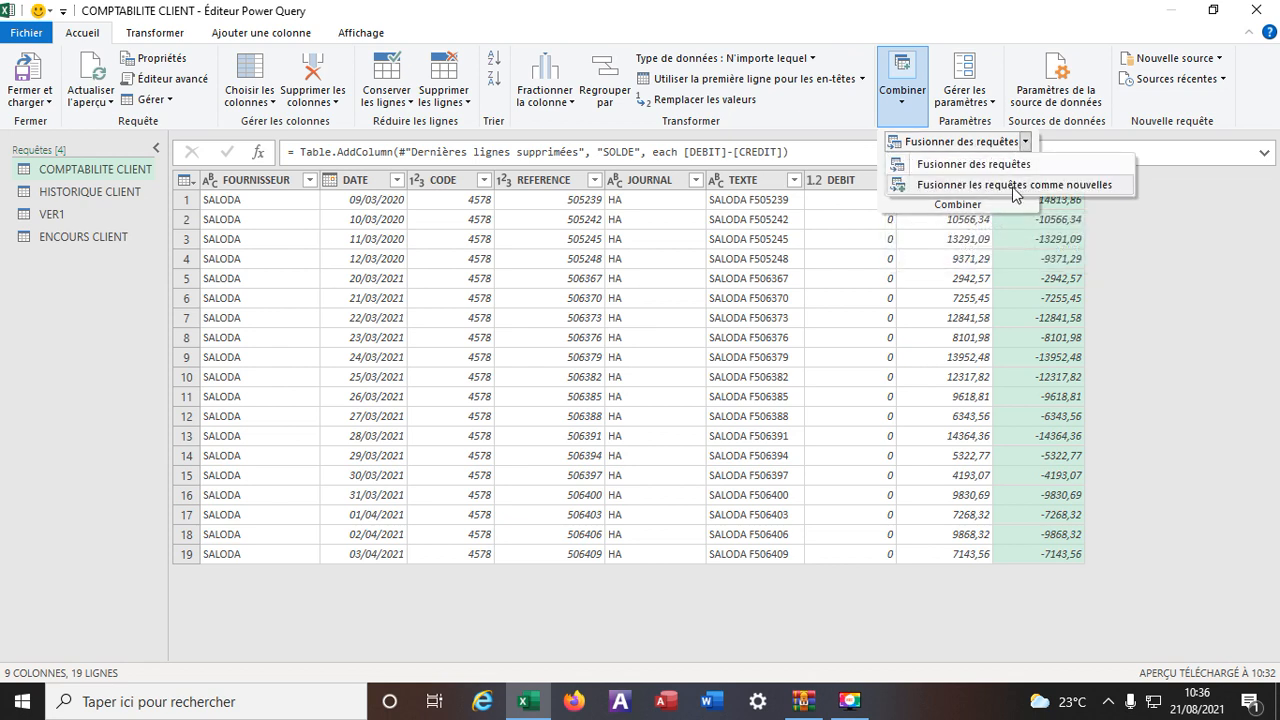
pyautogui.click(1015, 186)
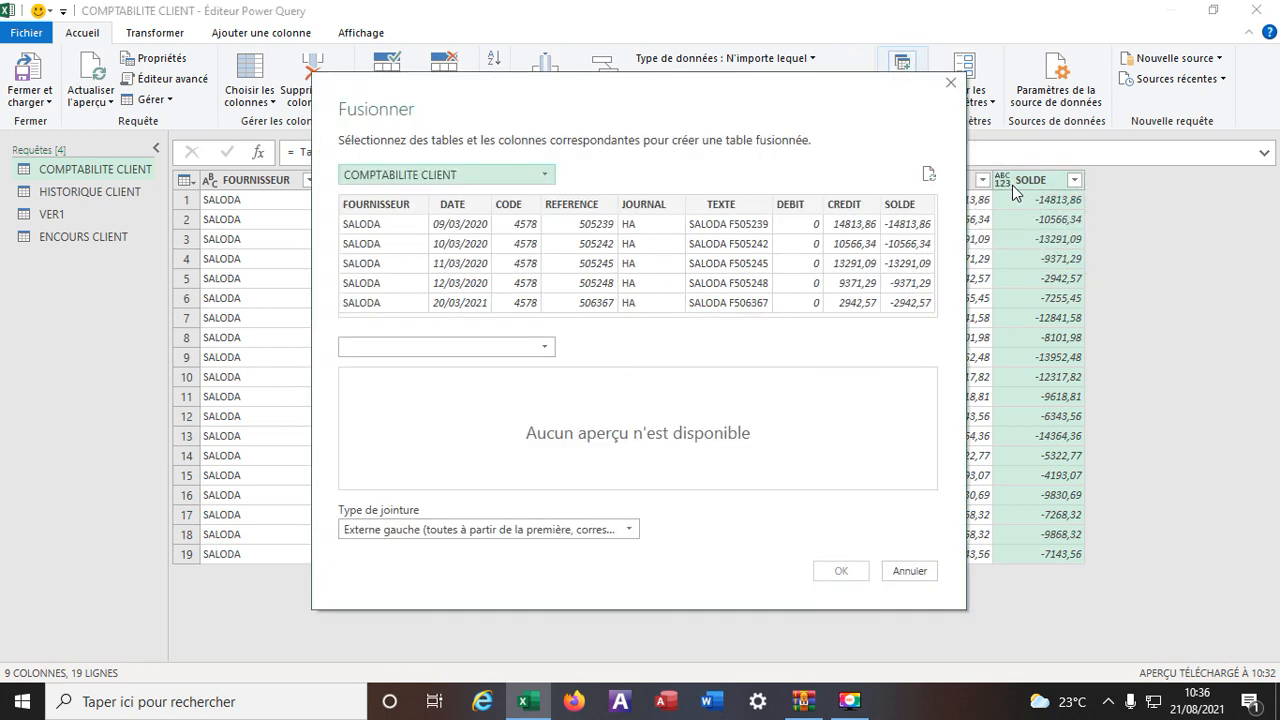
pyautogui.click(547, 175)
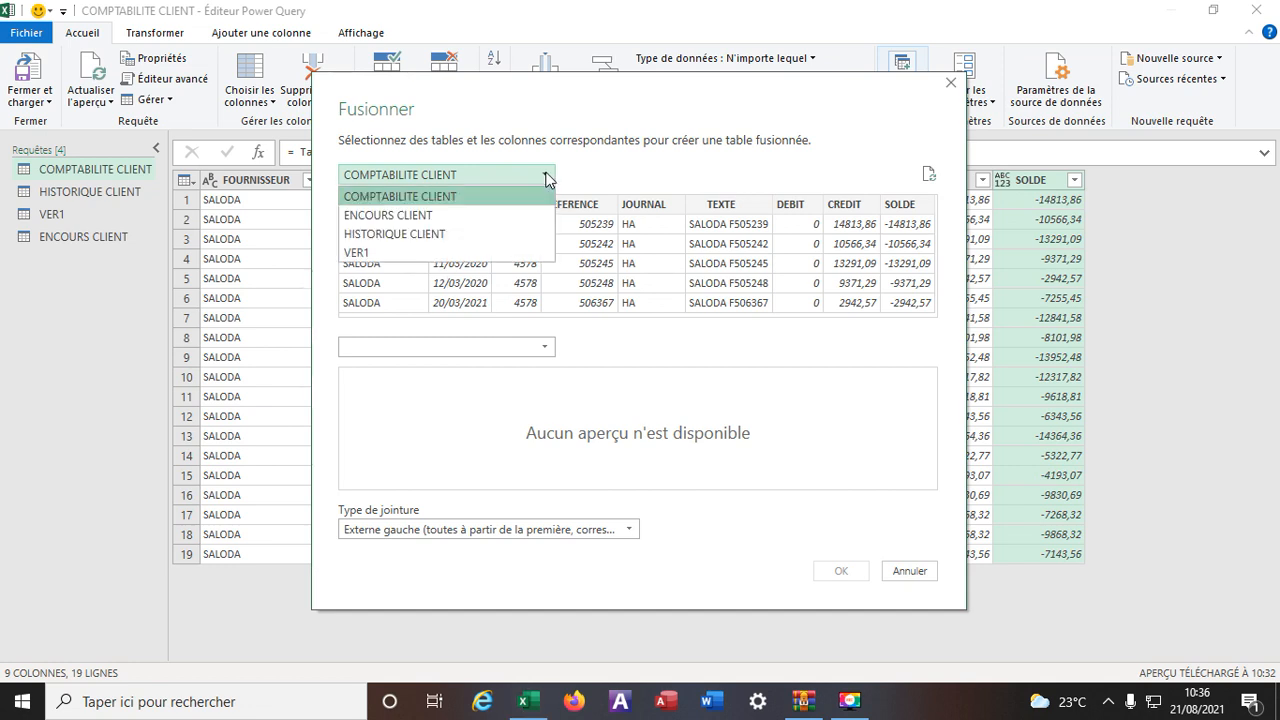
pyautogui.click(419, 217)
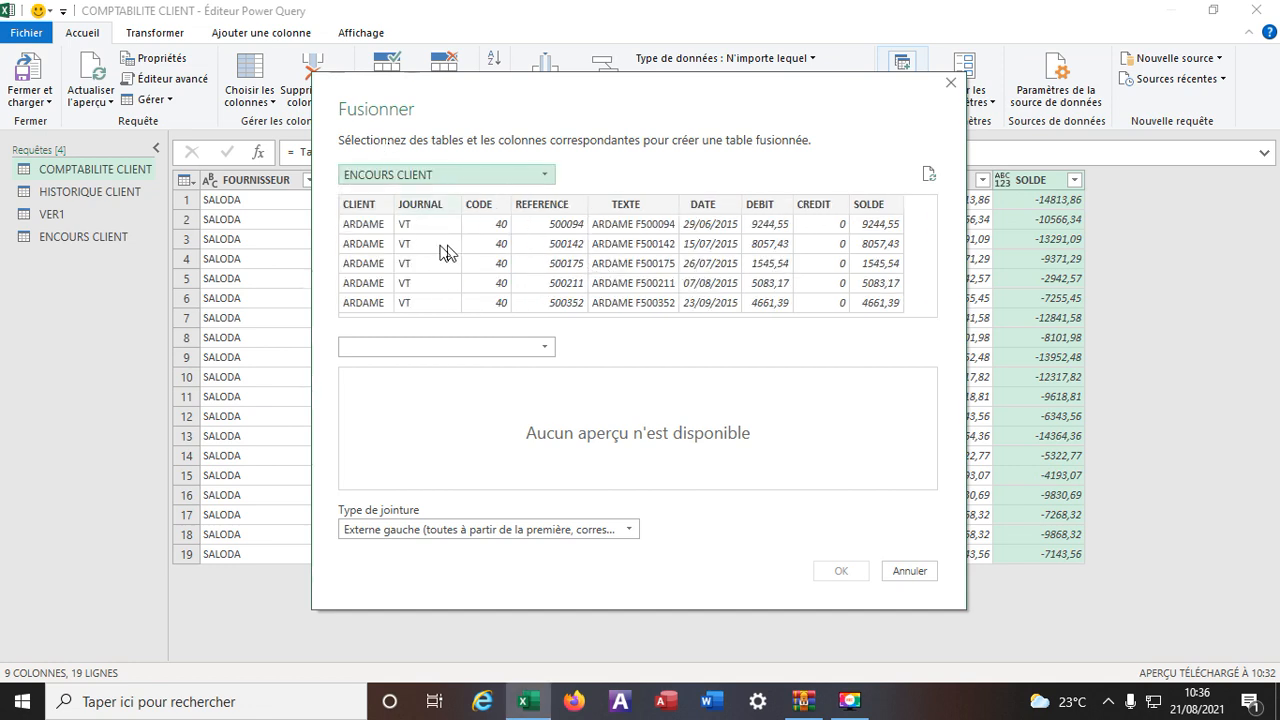
pyautogui.click(565, 206)
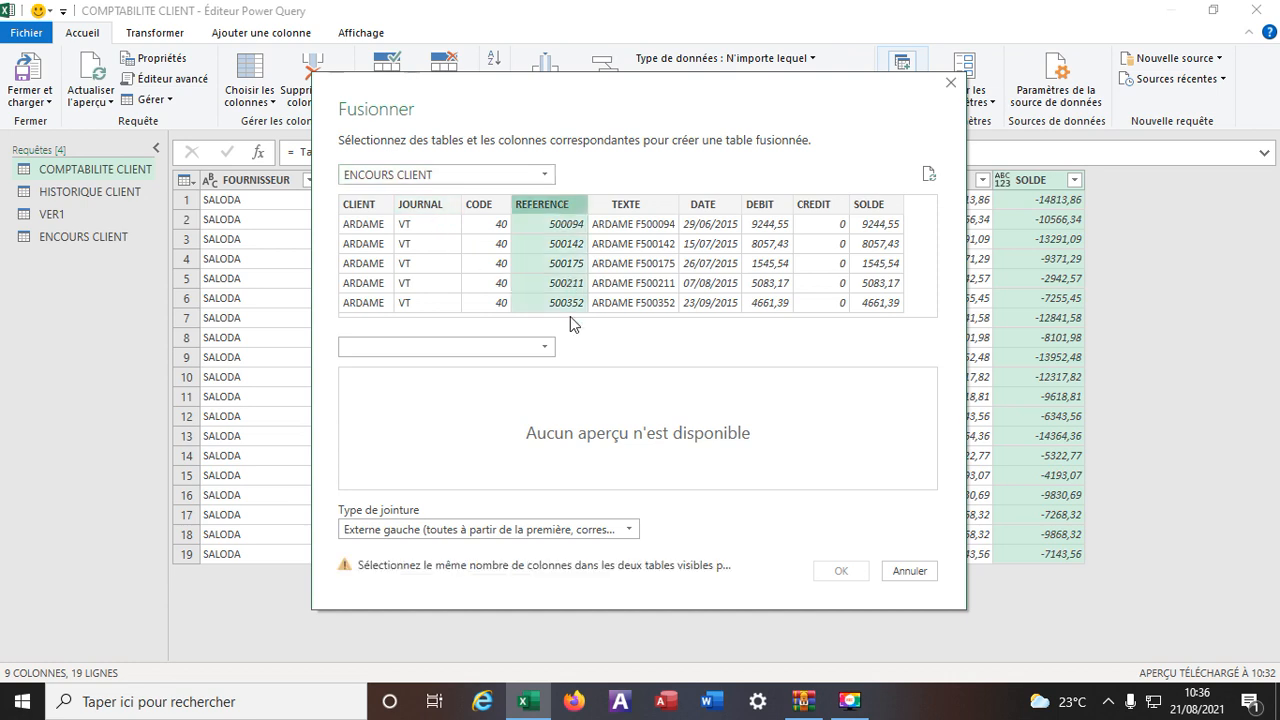
# Step: Choose COMPTABILITE CLIENT as the second table of the merge and match it on its REFERENCE column
pyautogui.click(544, 348)
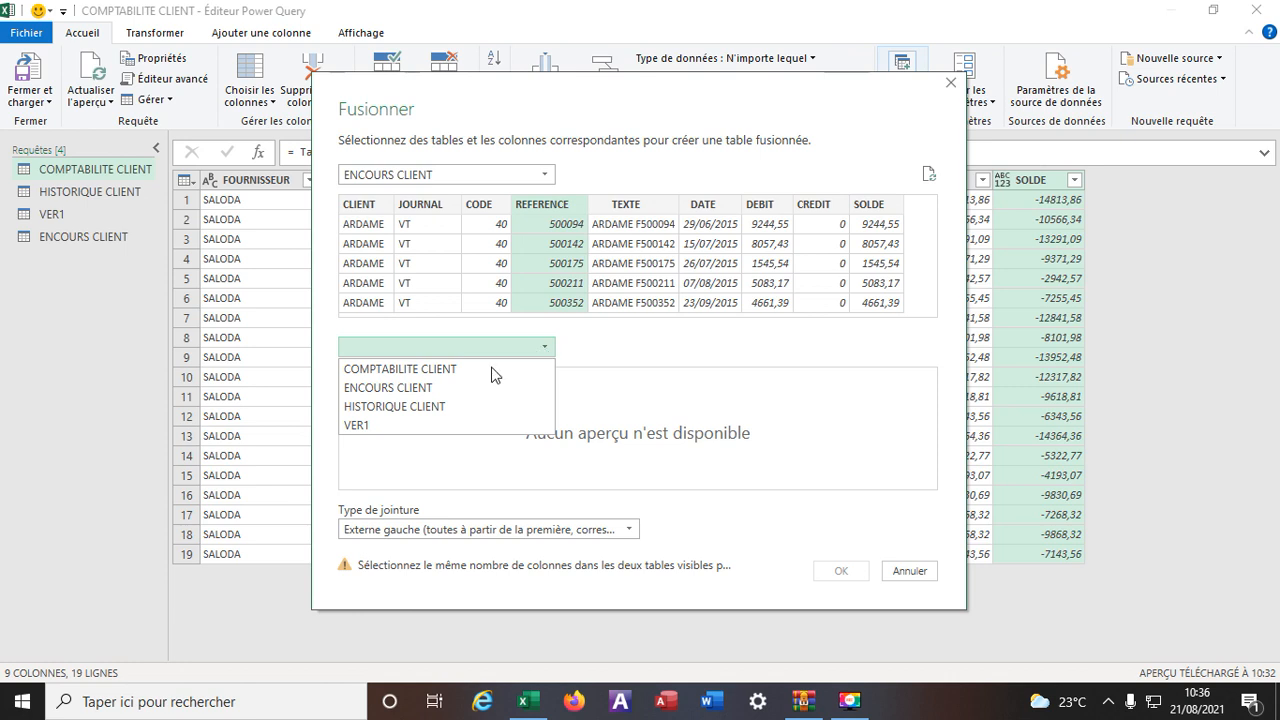
pyautogui.click(457, 374)
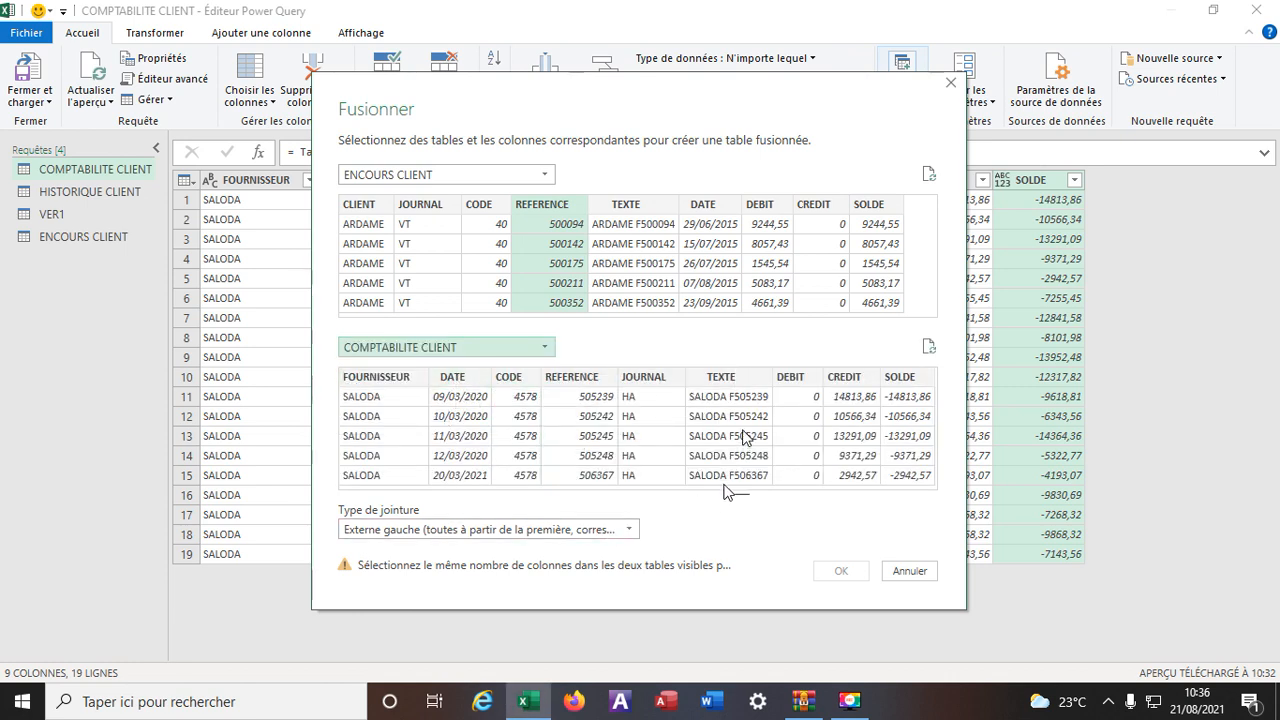
pyautogui.click(587, 378)
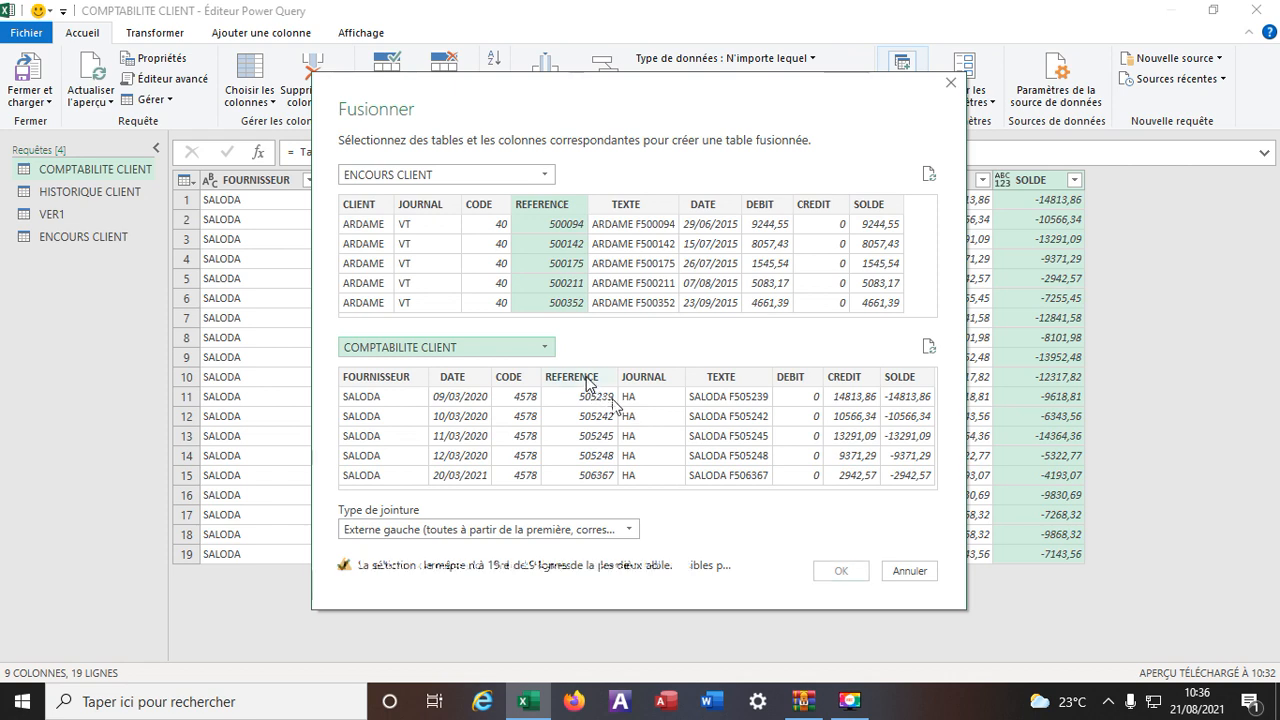
# Step: Set the join type to full outer, keeping all rows from both tables, and create the merged query
pyautogui.click(630, 530)
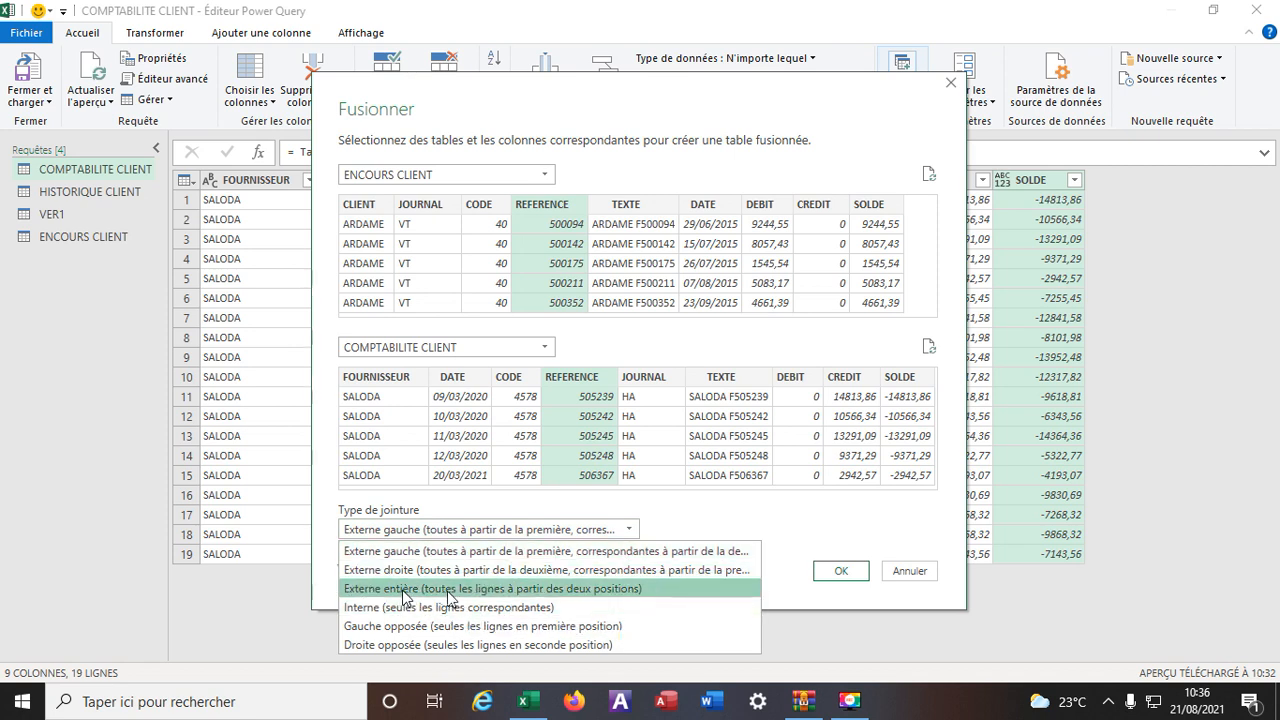
pyautogui.click(575, 598)
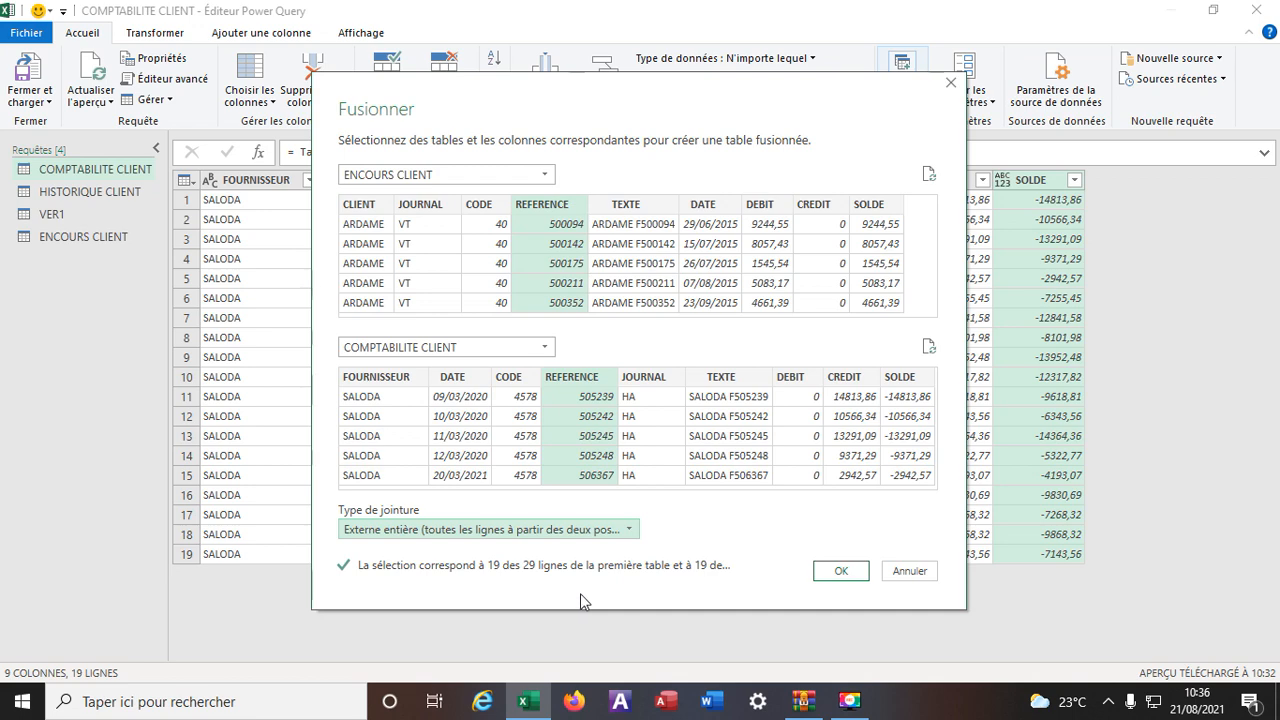
pyautogui.click(841, 572)
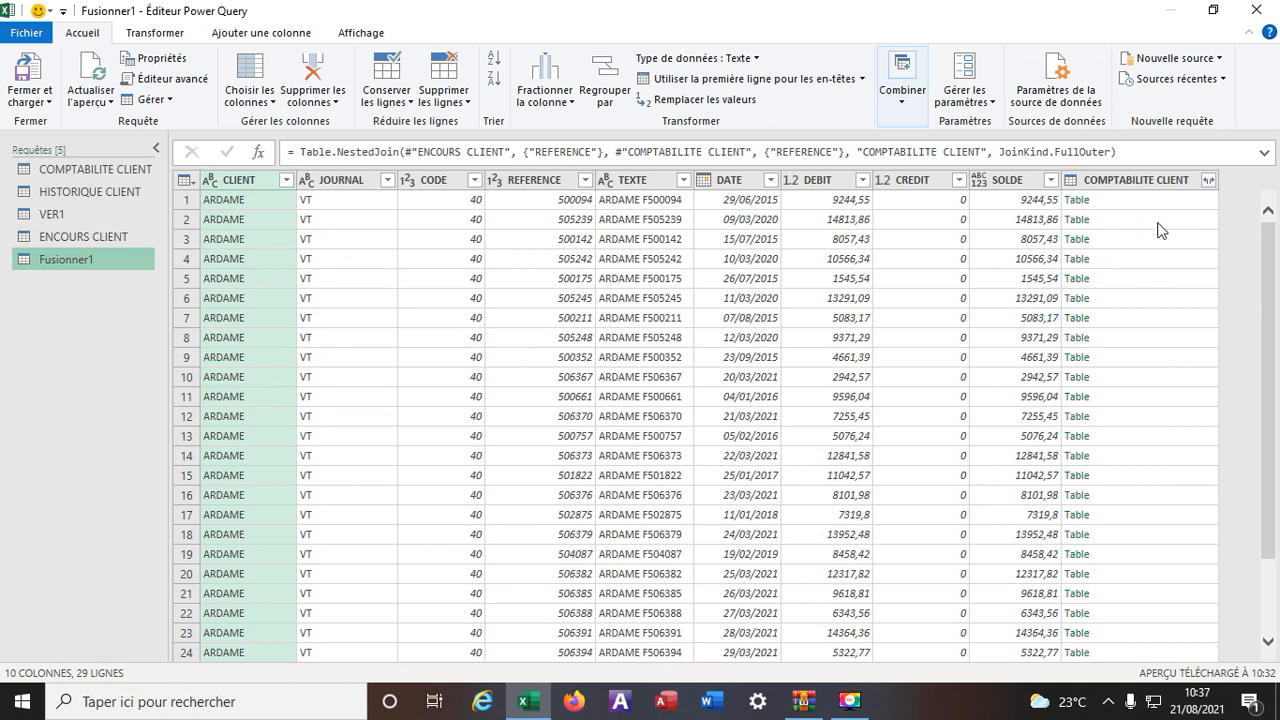
# Step: Expand the COMPTABILITE CLIENT table column to only its REFERENCE and SOLDE fields, keeping the original column name as prefix
pyautogui.click(1209, 180)
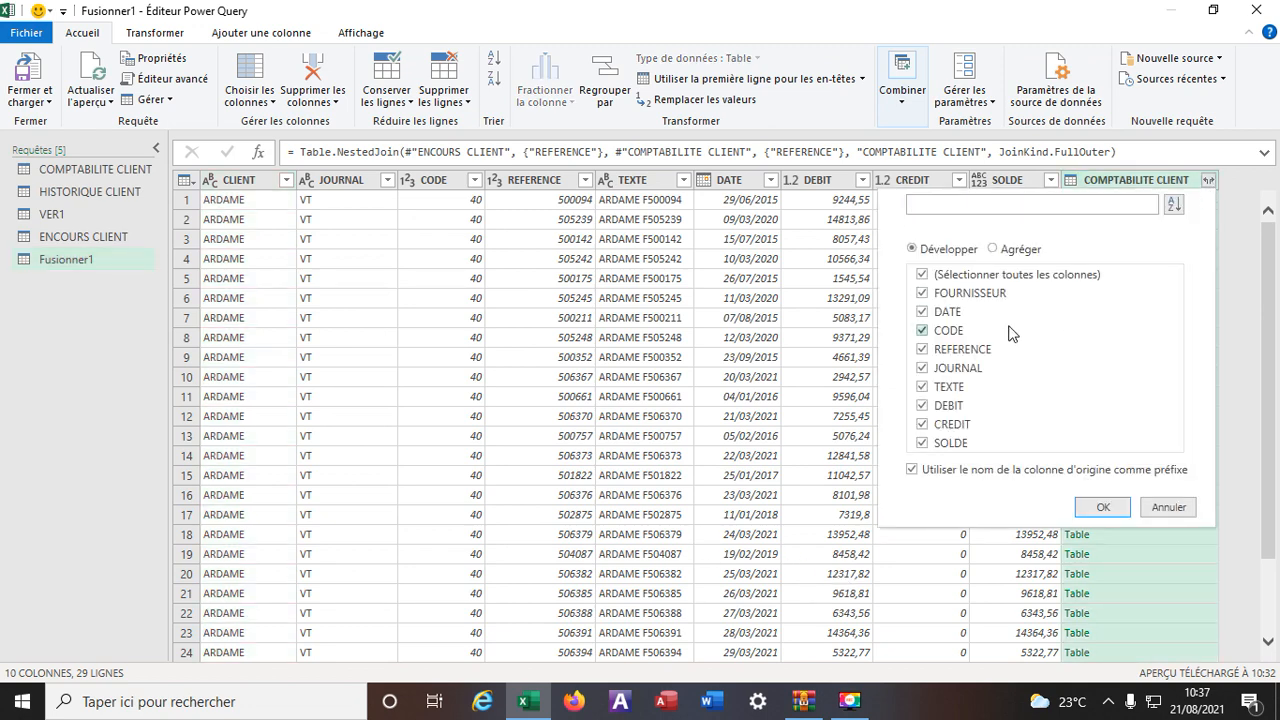
pyautogui.click(922, 275)
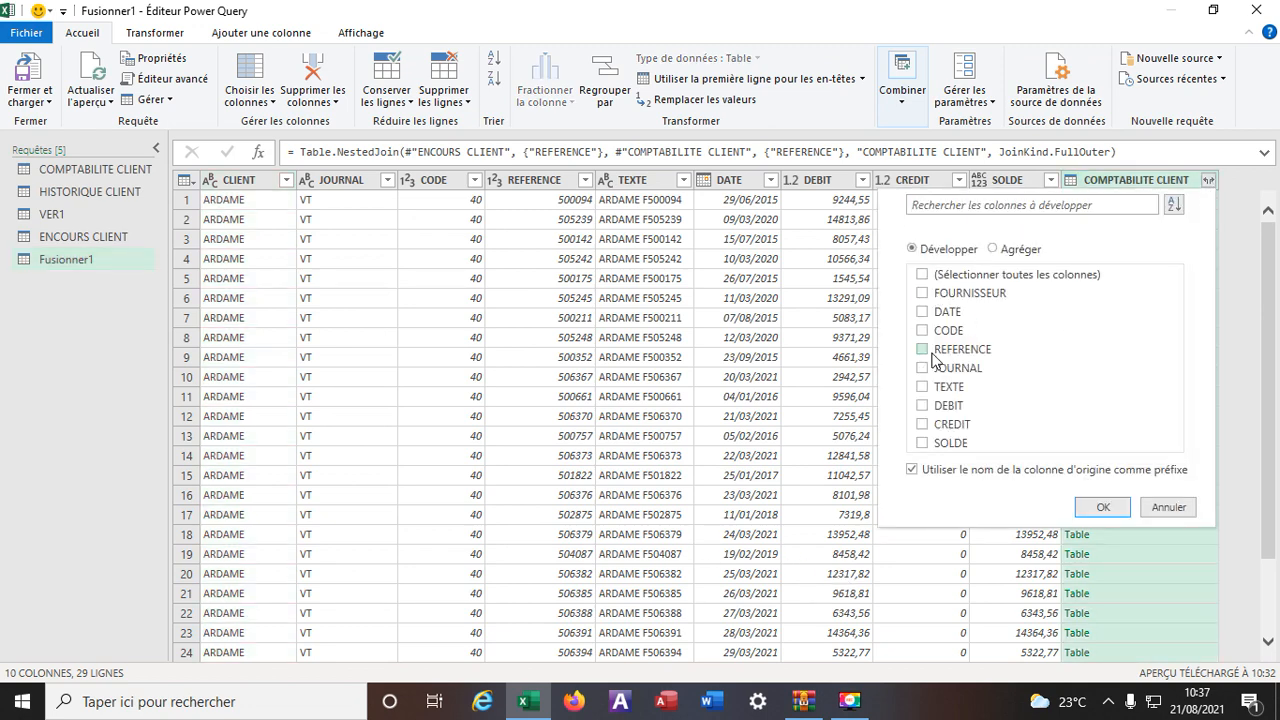
pyautogui.click(924, 407)
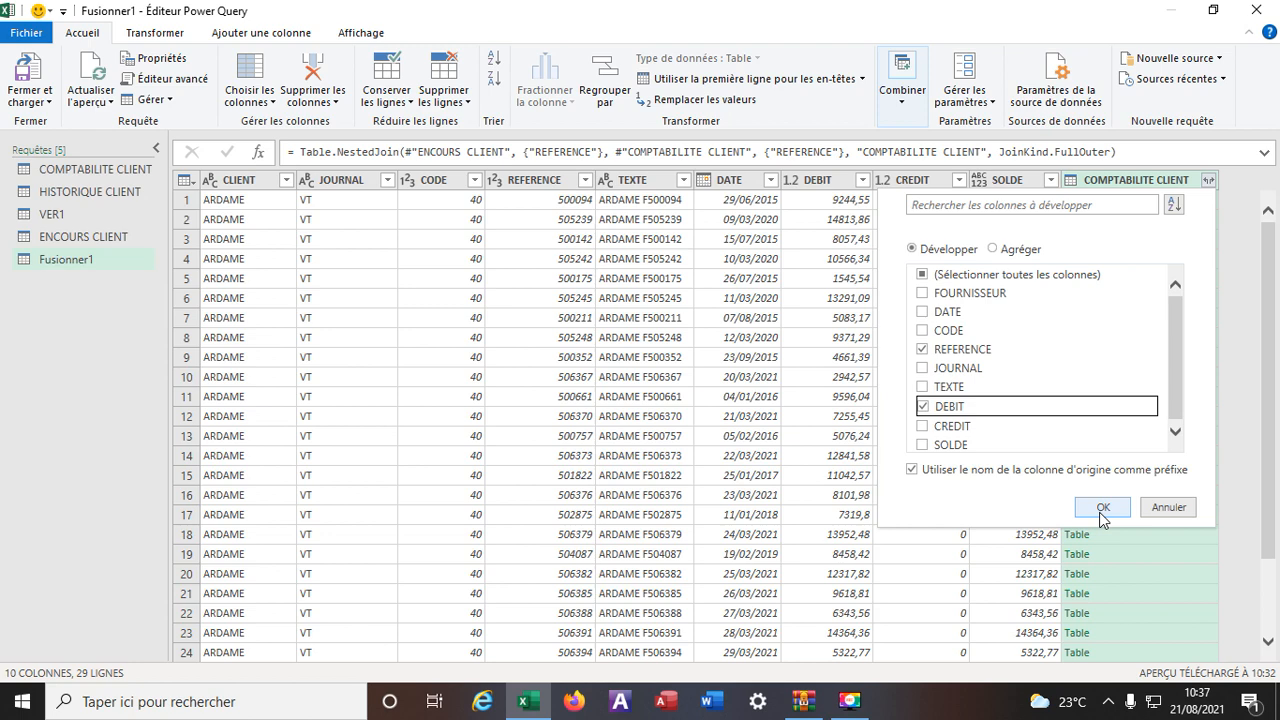
pyautogui.click(923, 407)
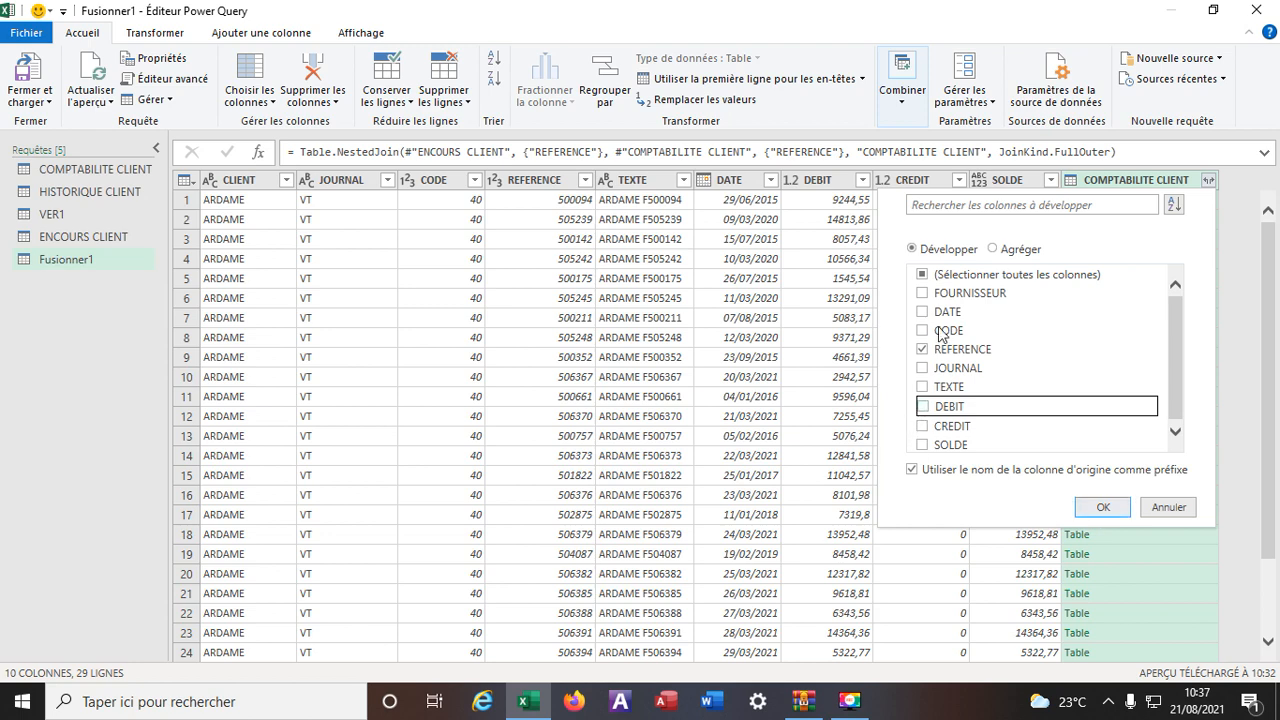
pyautogui.click(921, 445)
pyautogui.click(1103, 507)
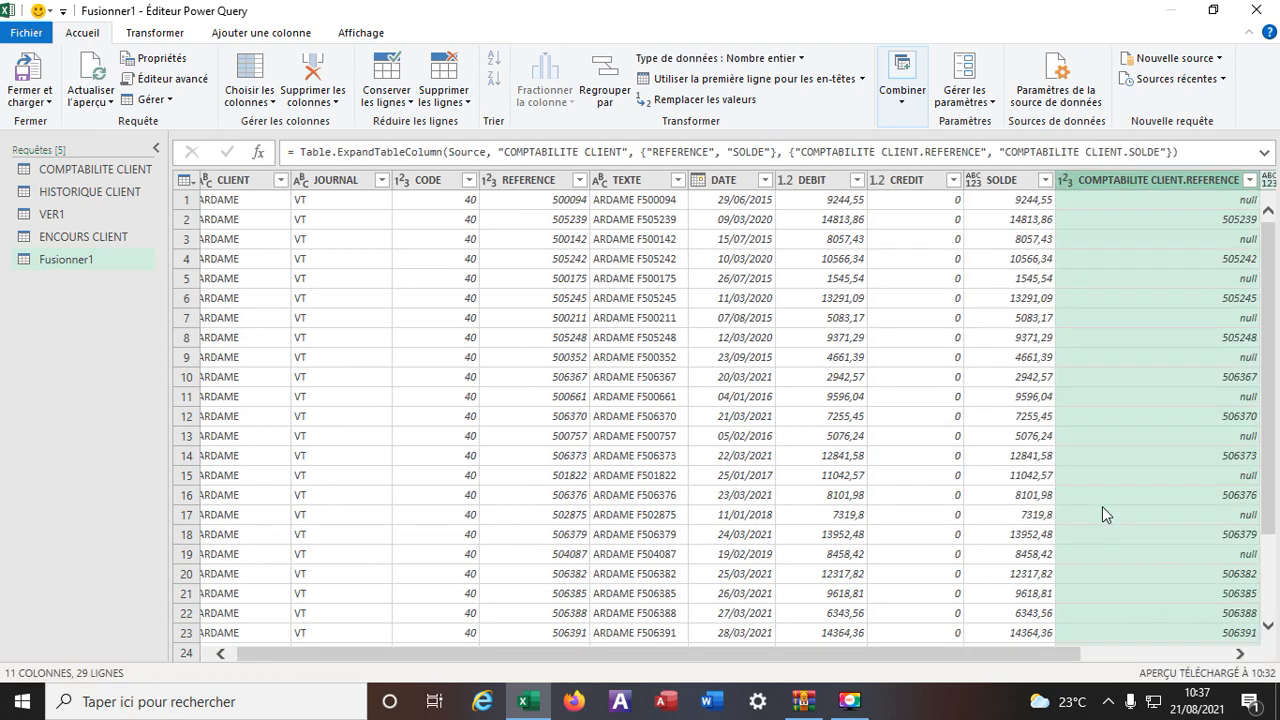
# Step: Rename the merged query Fusionner1 as RAPPROCEMRNT
pyautogui.scroll(-2, 856, 400)
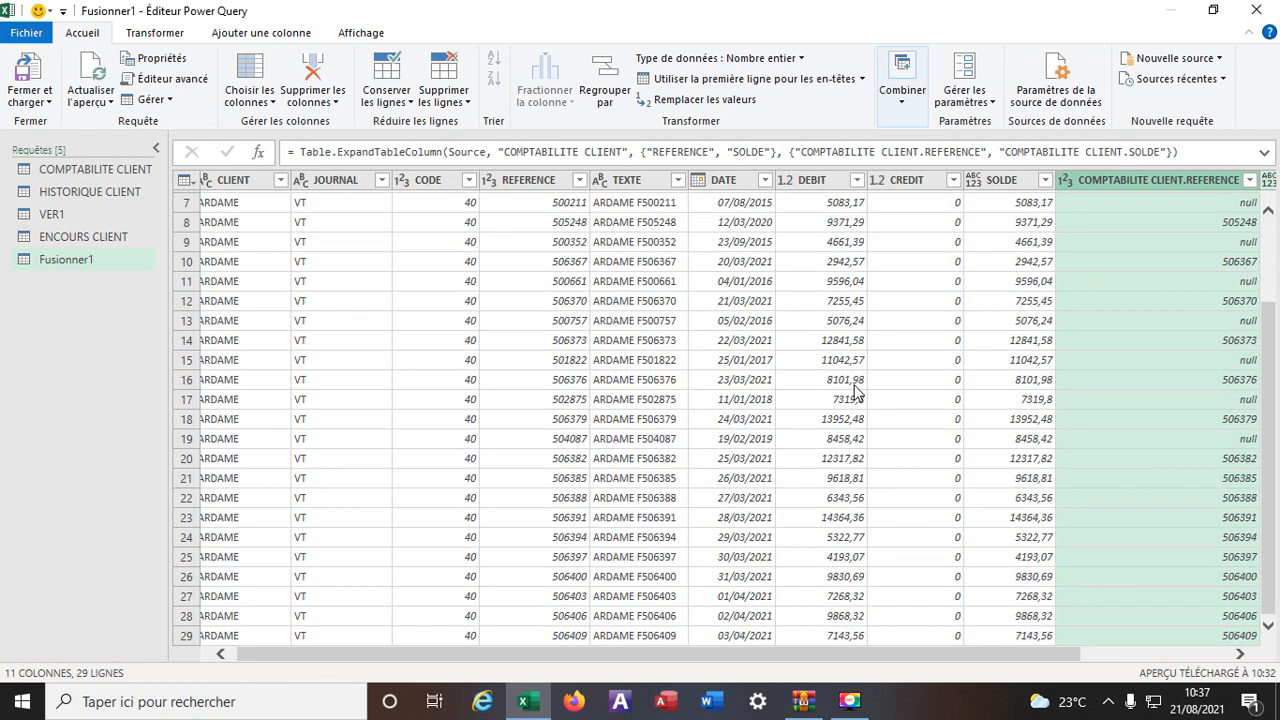
pyautogui.rightClick(83, 268)
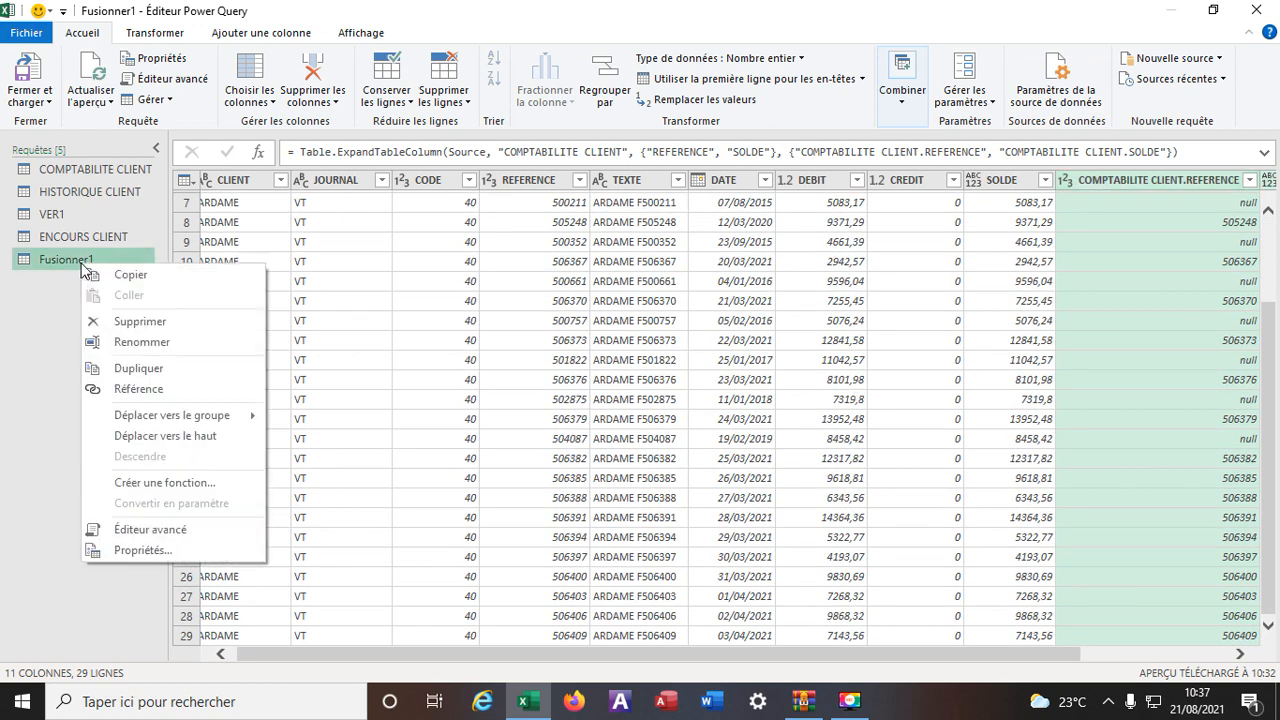
pyautogui.click(140, 343)
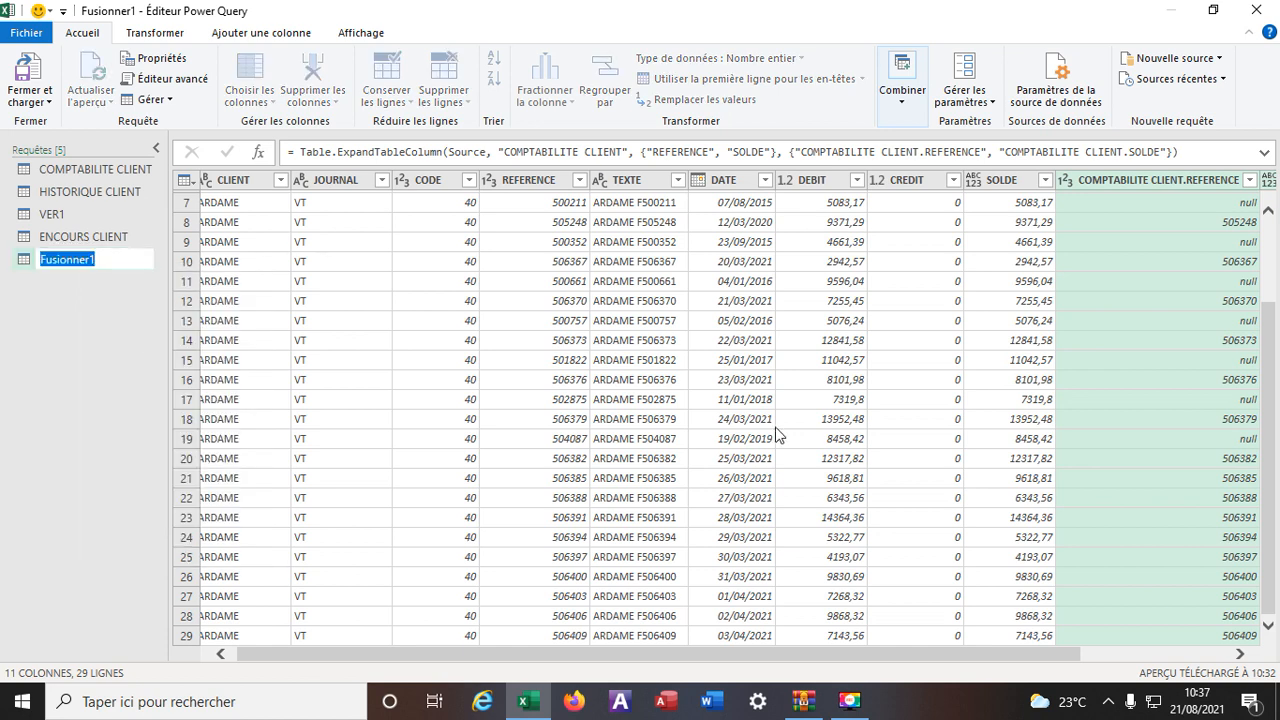
pyautogui.write('RAPPROCEMRNT')
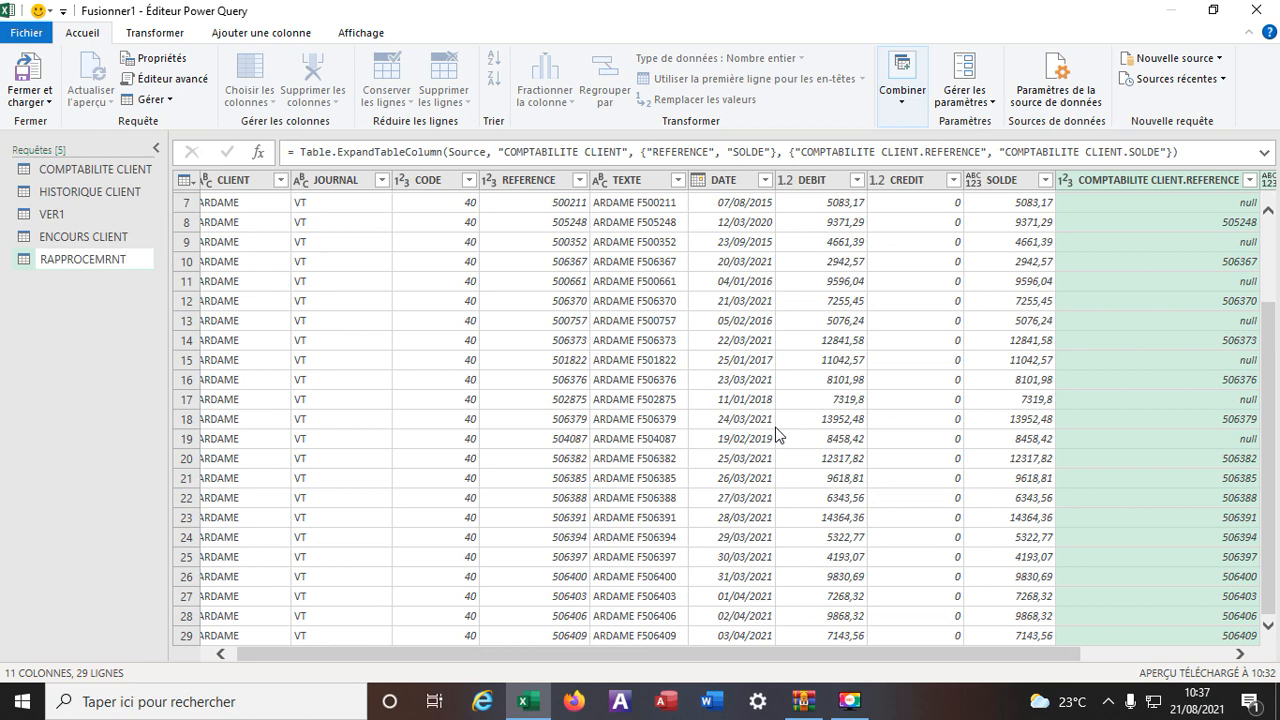
pyautogui.press('Return')
# Step: Close the query editor and load the merged query as a connection only
pyautogui.scroll(2, 551, 352)
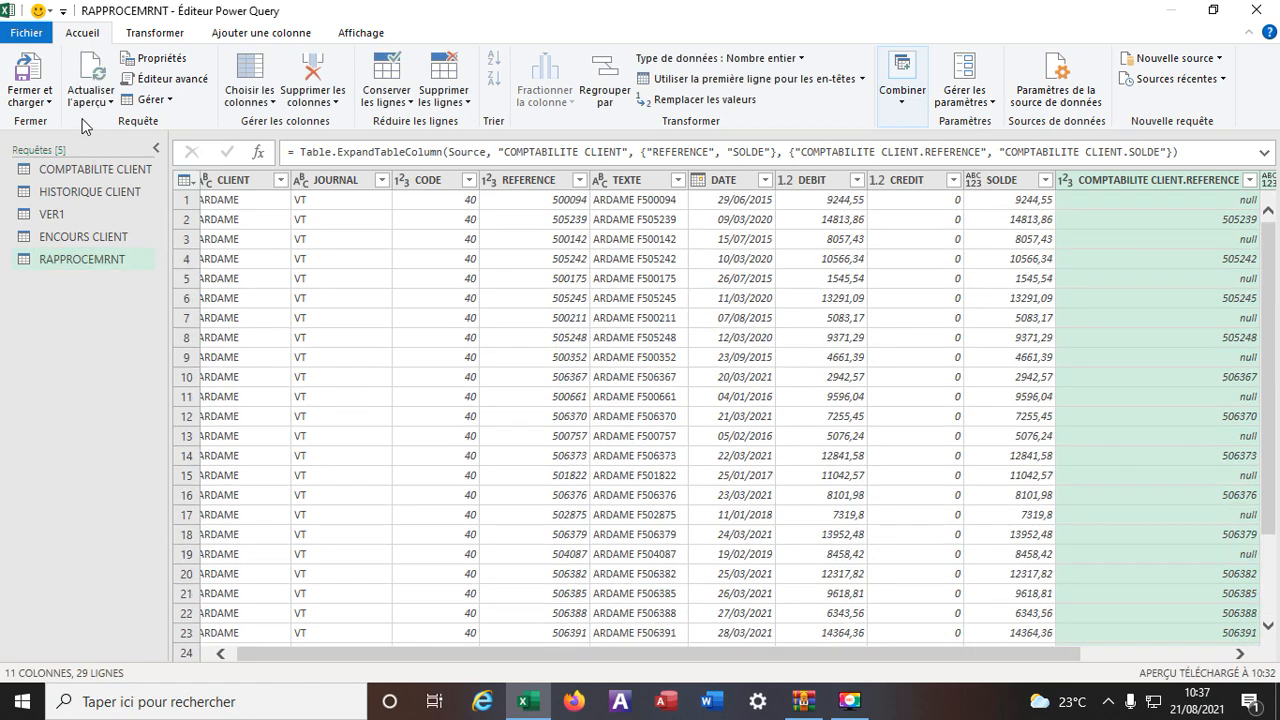
pyautogui.click(45, 102)
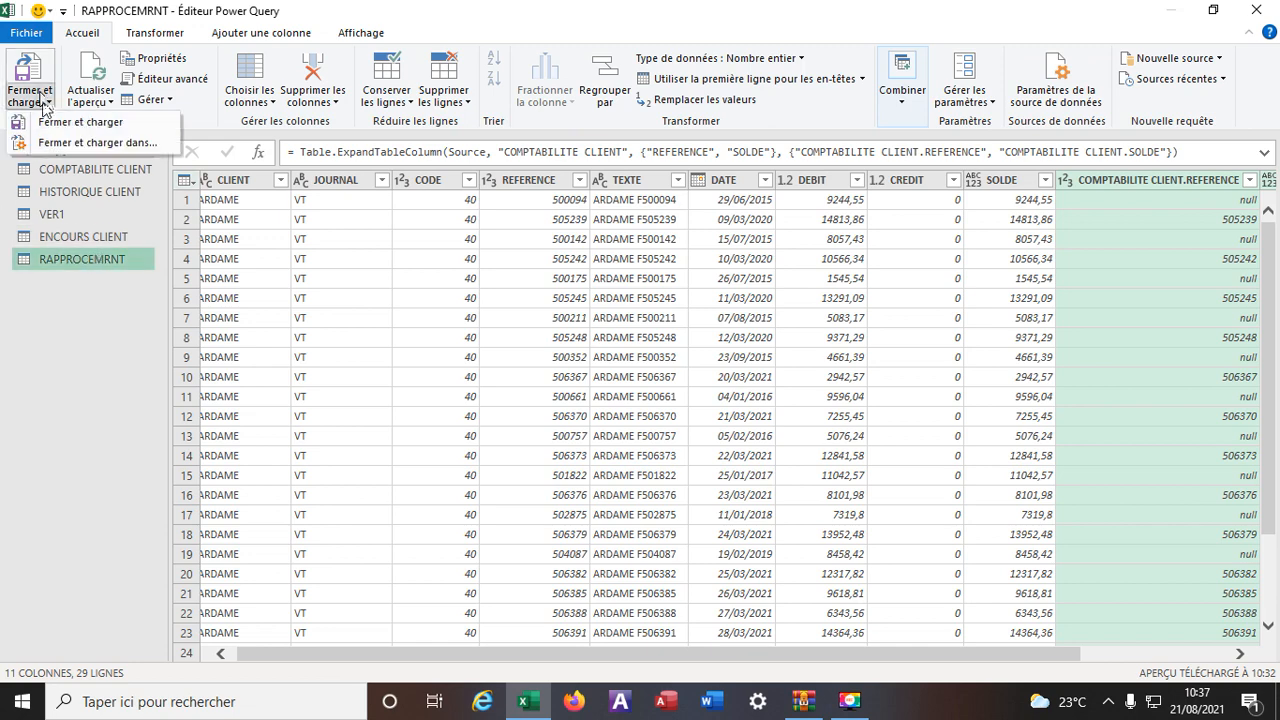
pyautogui.click(88, 143)
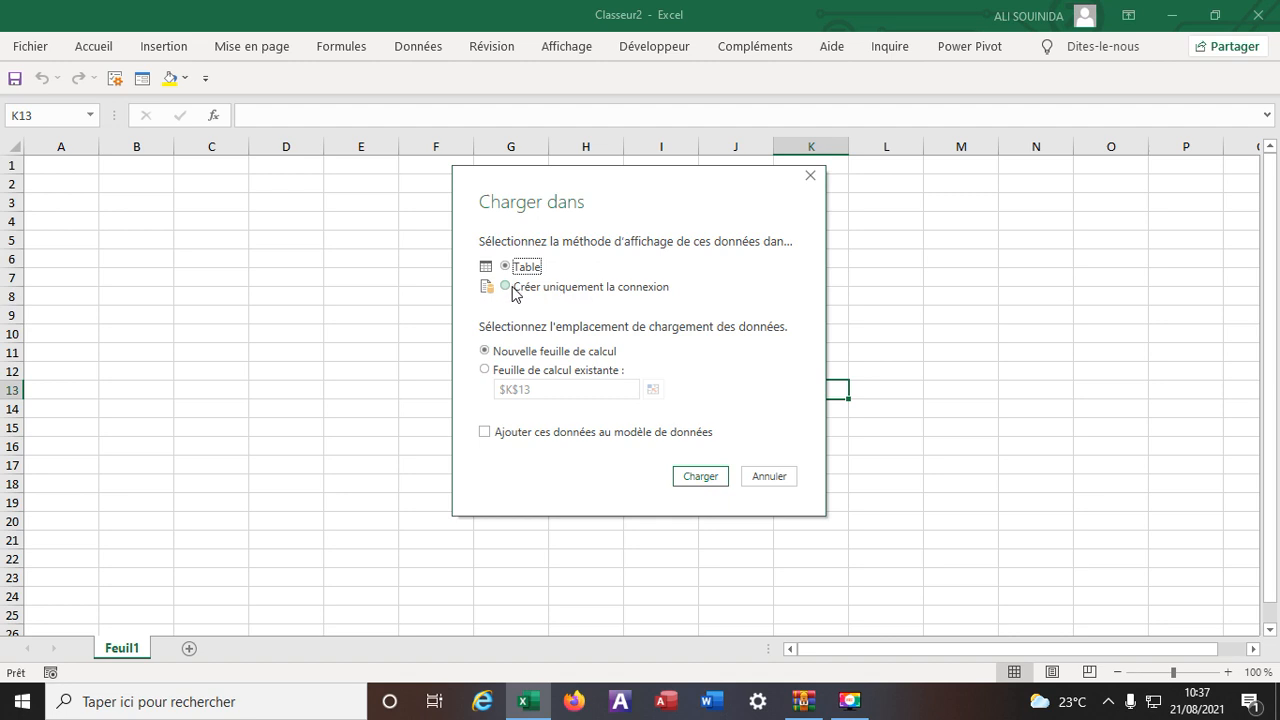
pyautogui.click(513, 290)
pyautogui.click(707, 477)
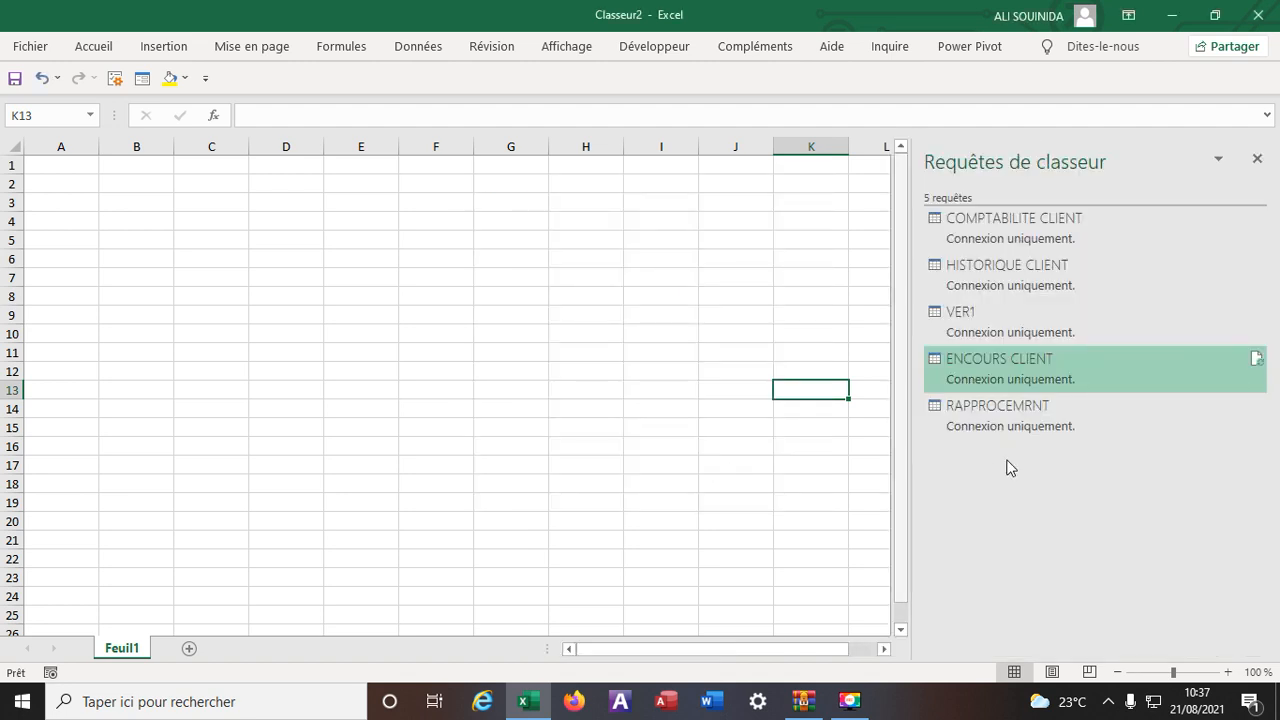
# Step: Correct the spelling of the merged query's name to RAPPROCHEMENT in the workbook queries
pyautogui.rightClick(985, 422)
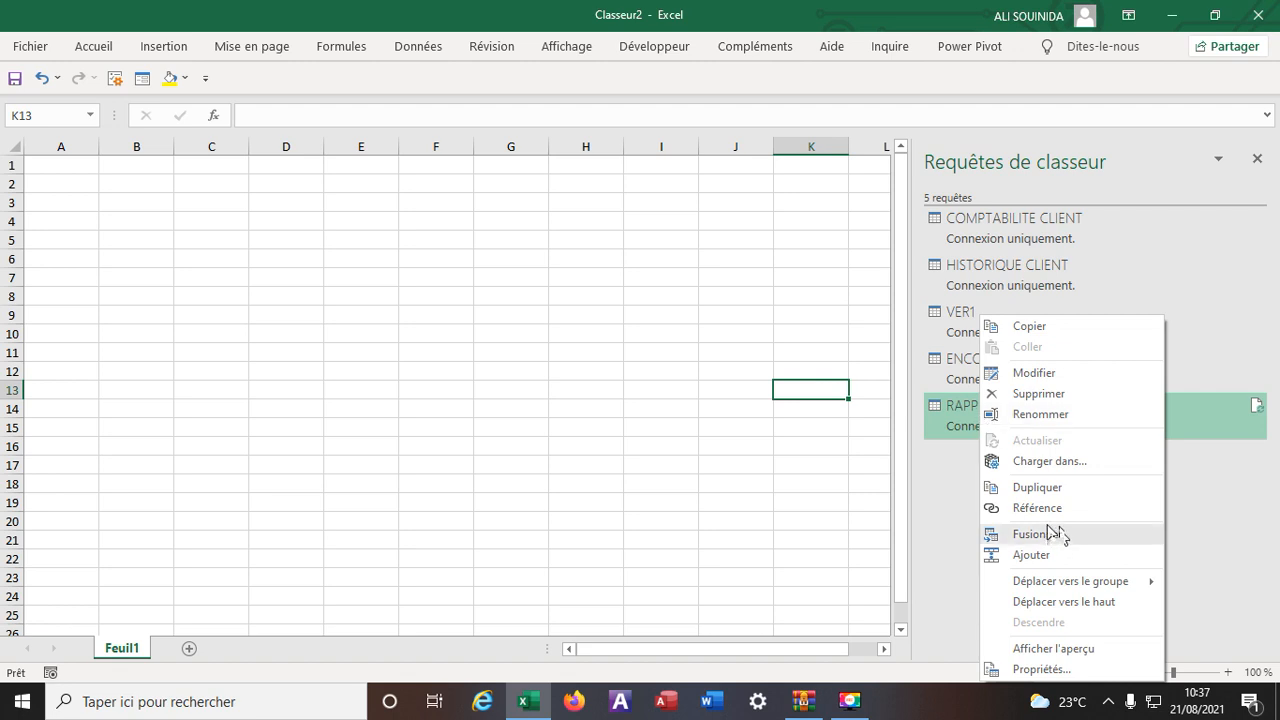
pyautogui.click(1044, 414)
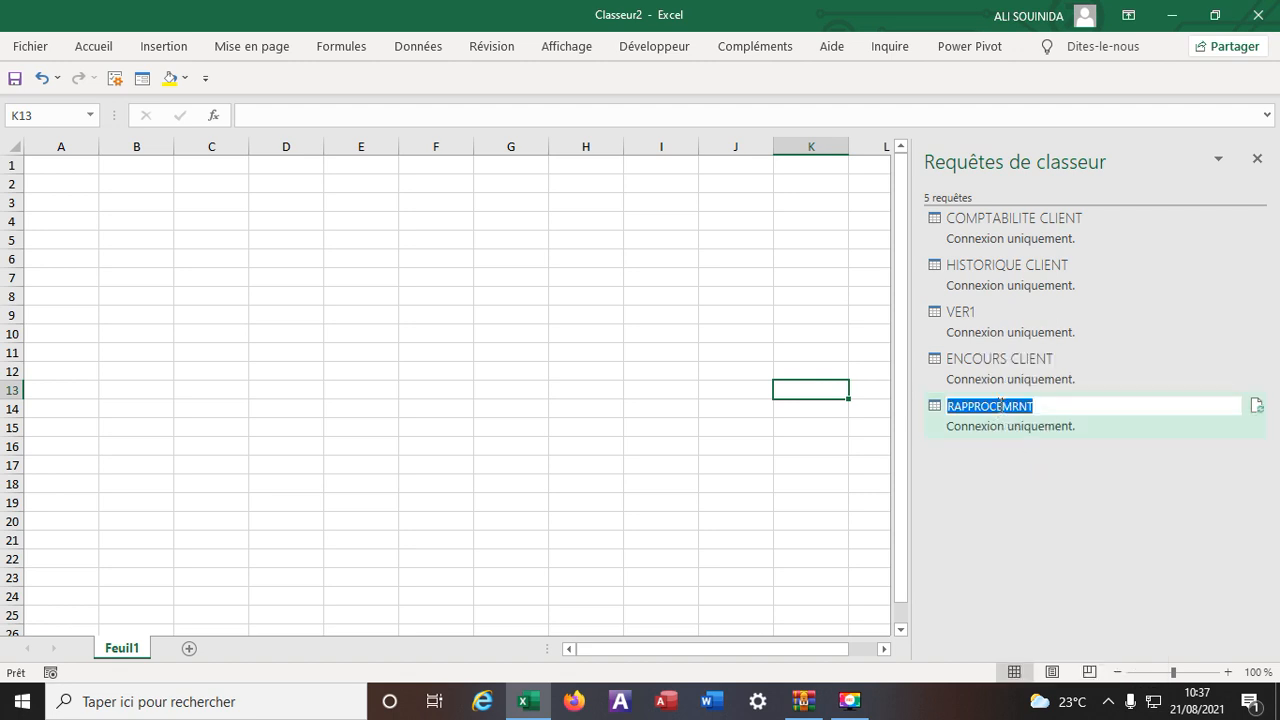
pyautogui.click(1000, 405)
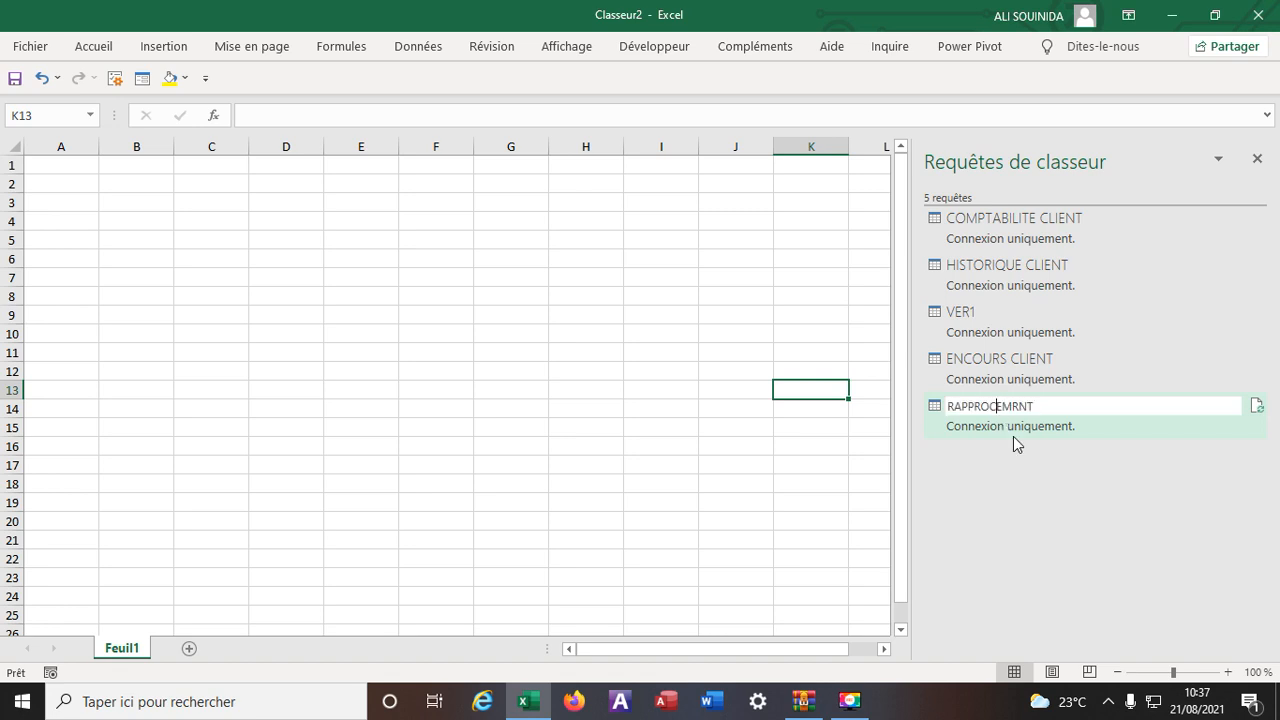
pyautogui.write('H')
pyautogui.press('BackSpace')
pyautogui.write('E')
pyautogui.press('Return')
# Step: Change the loading of the RAPPROCHEMENT query to a table in a new worksheet
pyautogui.moveTo(1001, 429)
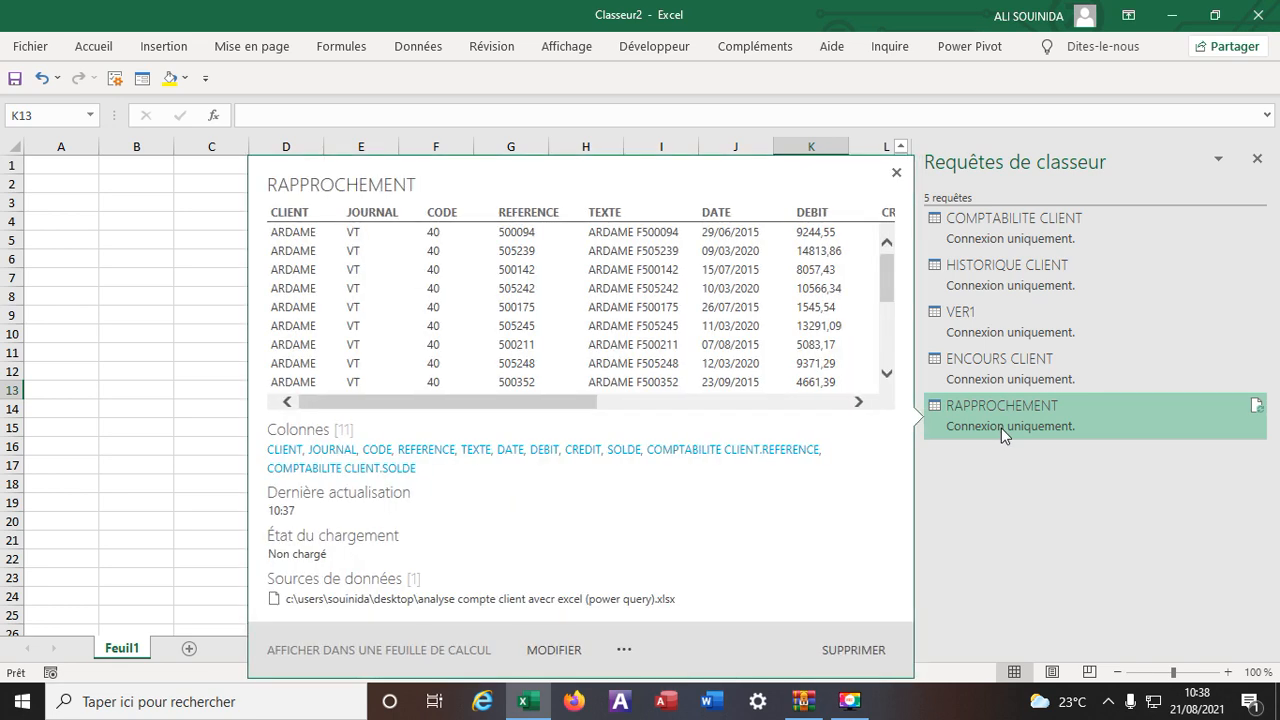
pyautogui.rightClick(1001, 428)
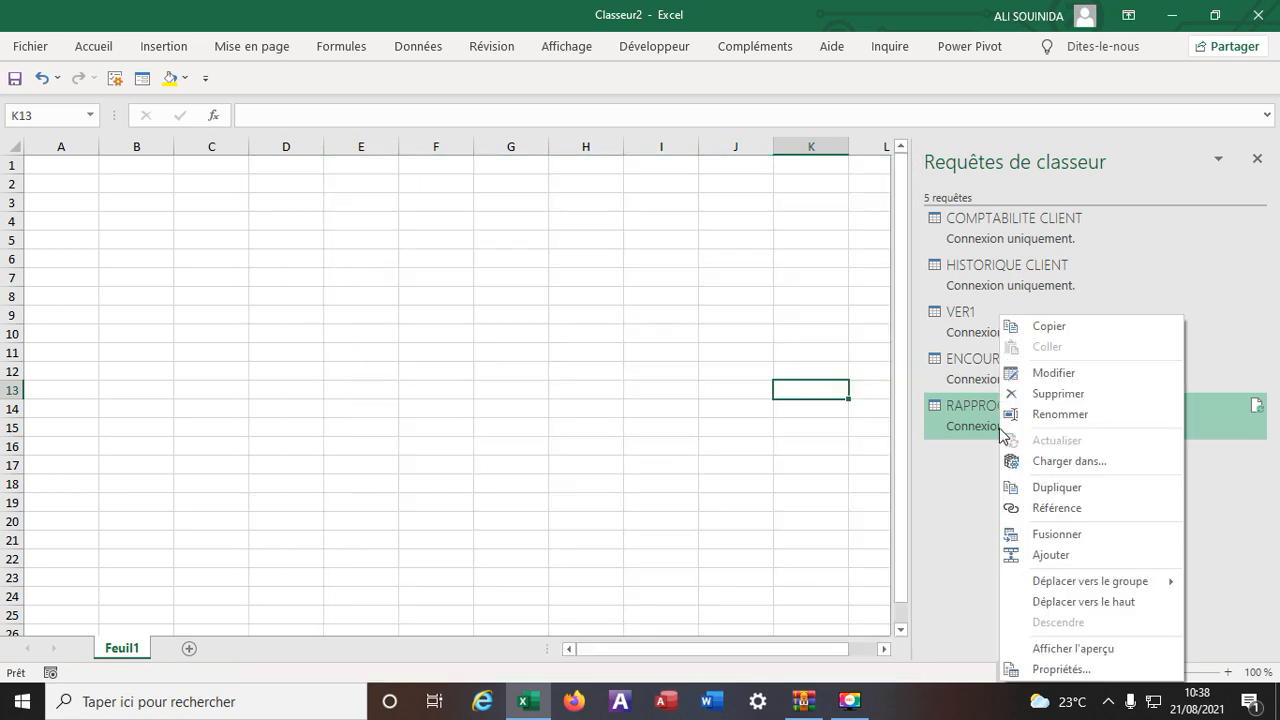
pyautogui.click(1055, 462)
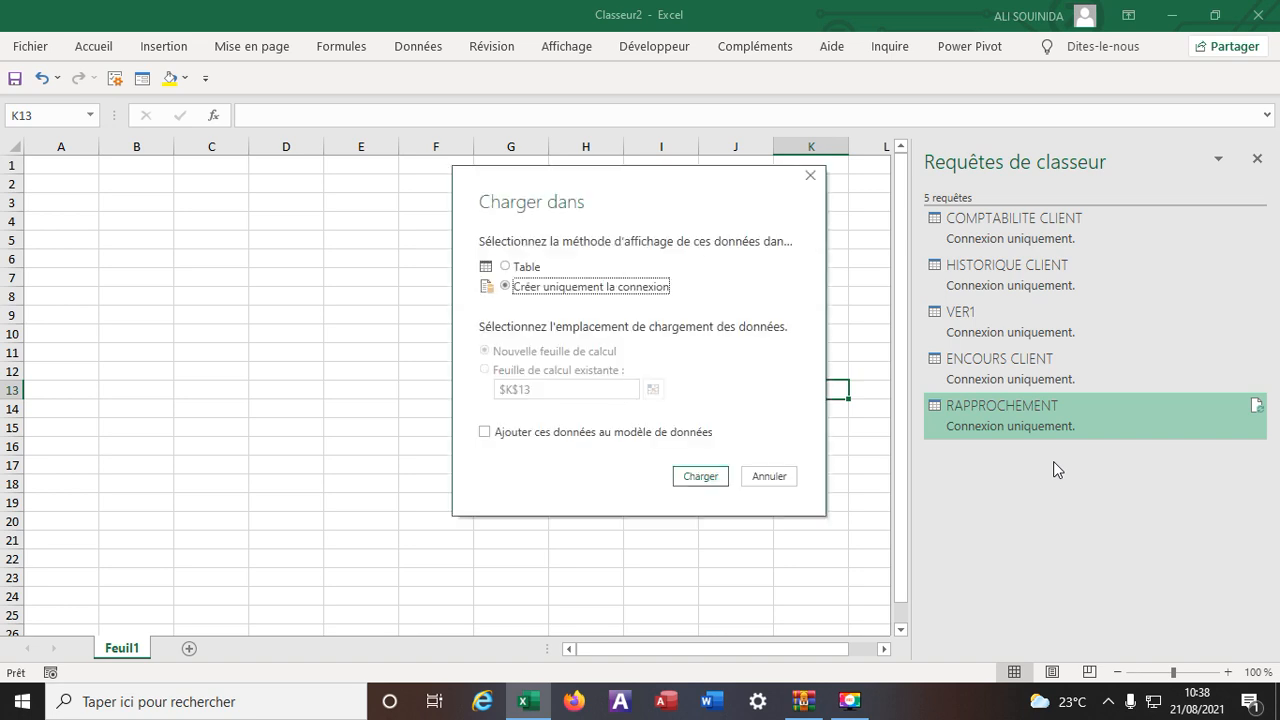
pyautogui.click(505, 266)
pyautogui.click(712, 475)
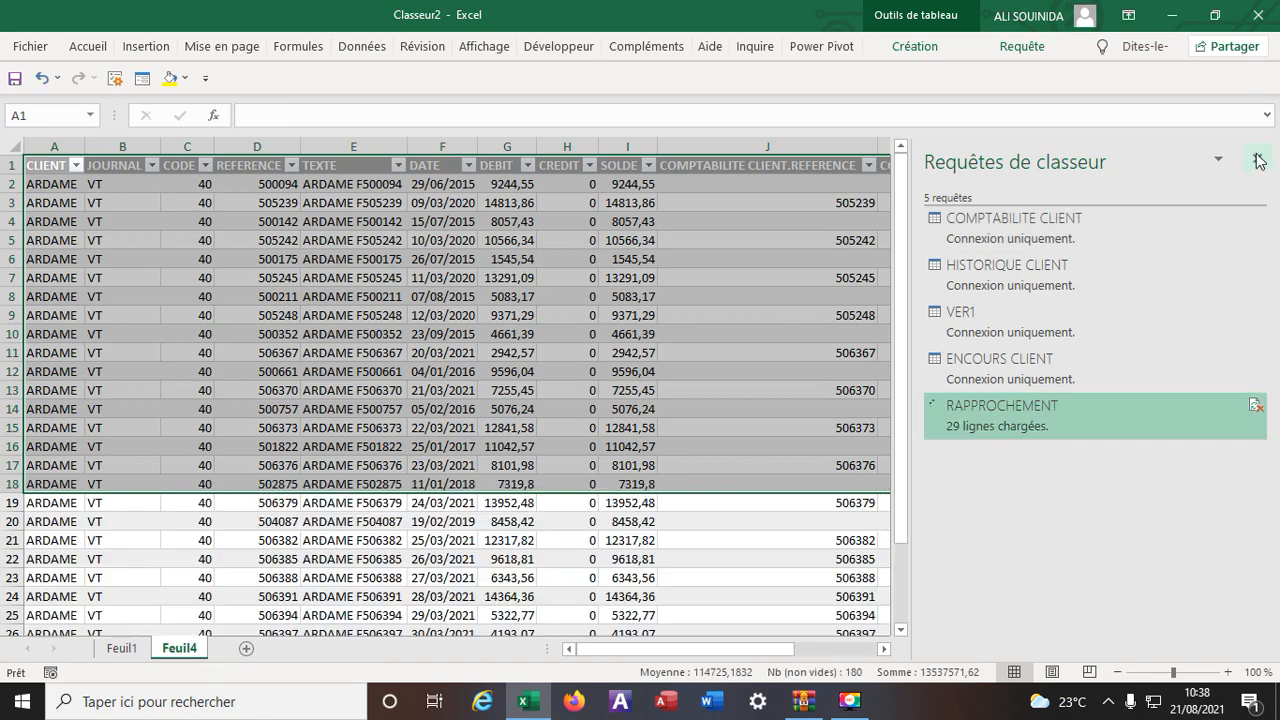
# Step: Sort the loaded reconciliation table by COMPTABILITE CLIENT.REFERENCE in ascending order
pyautogui.scroll(-5, 920, 377)
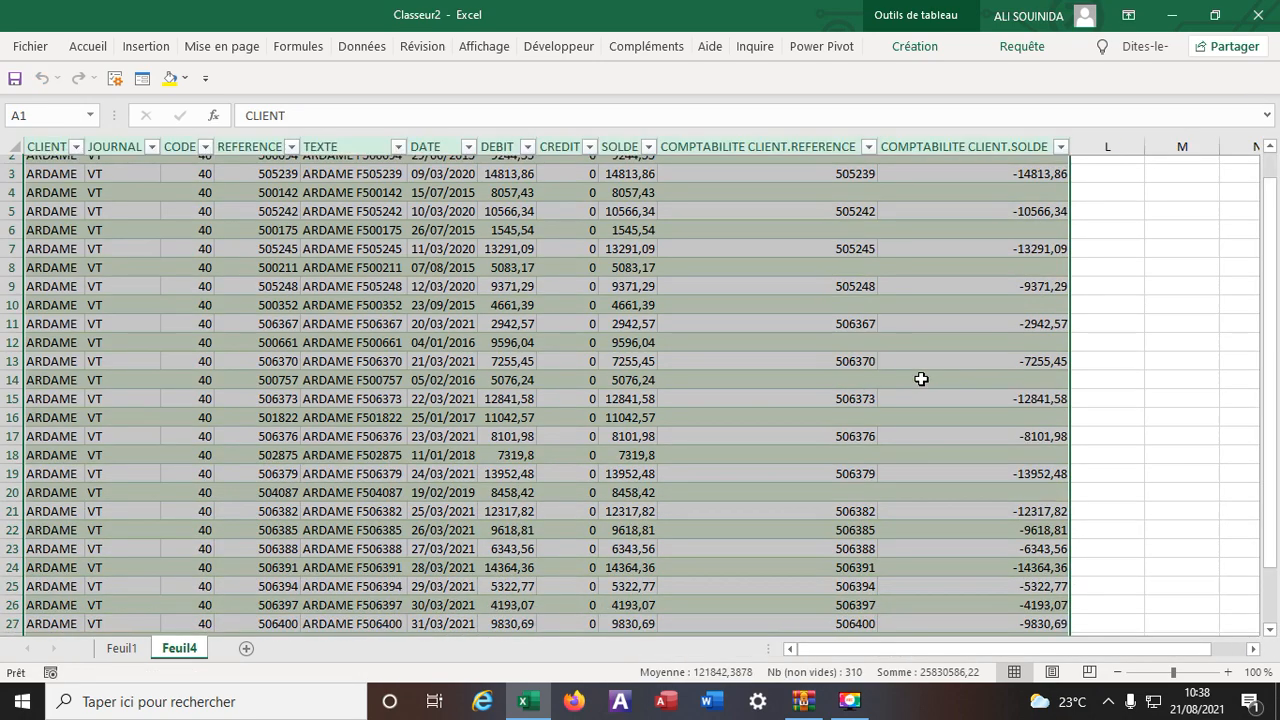
pyautogui.scroll(5, 921, 379)
pyautogui.scroll(1, 921, 379)
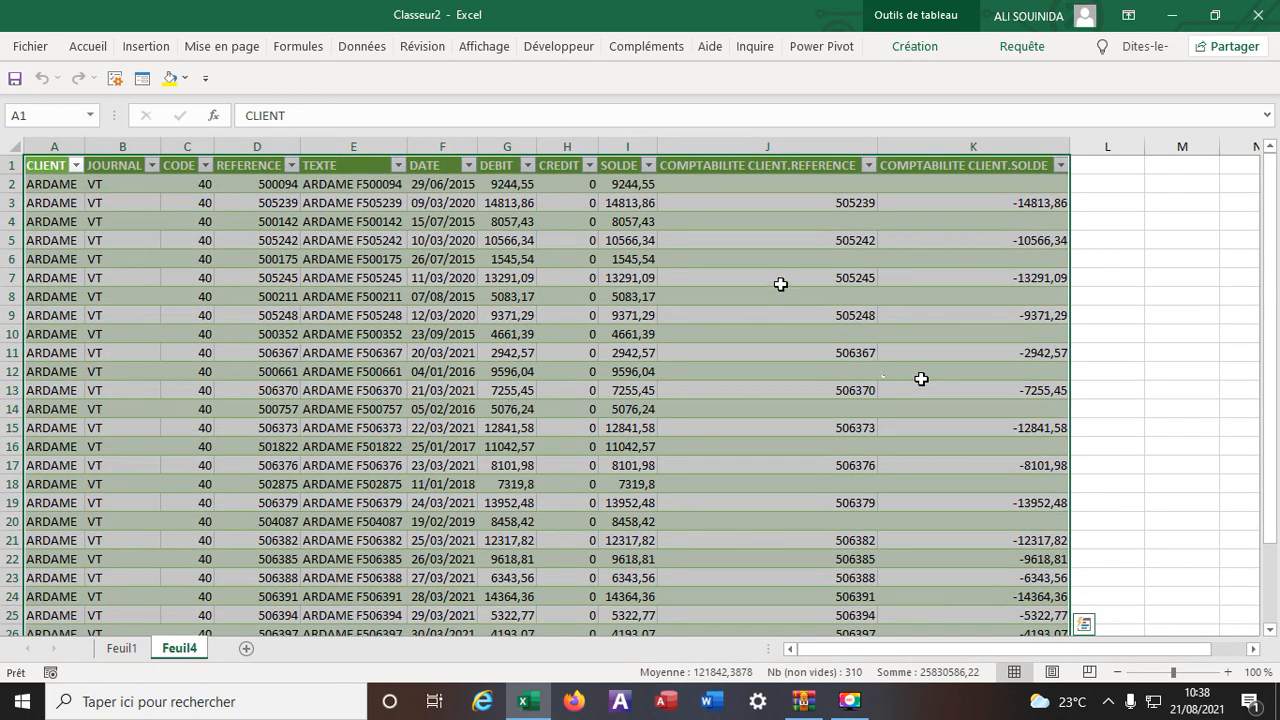
pyautogui.scroll(-3, 780, 283)
pyautogui.scroll(3, 780, 283)
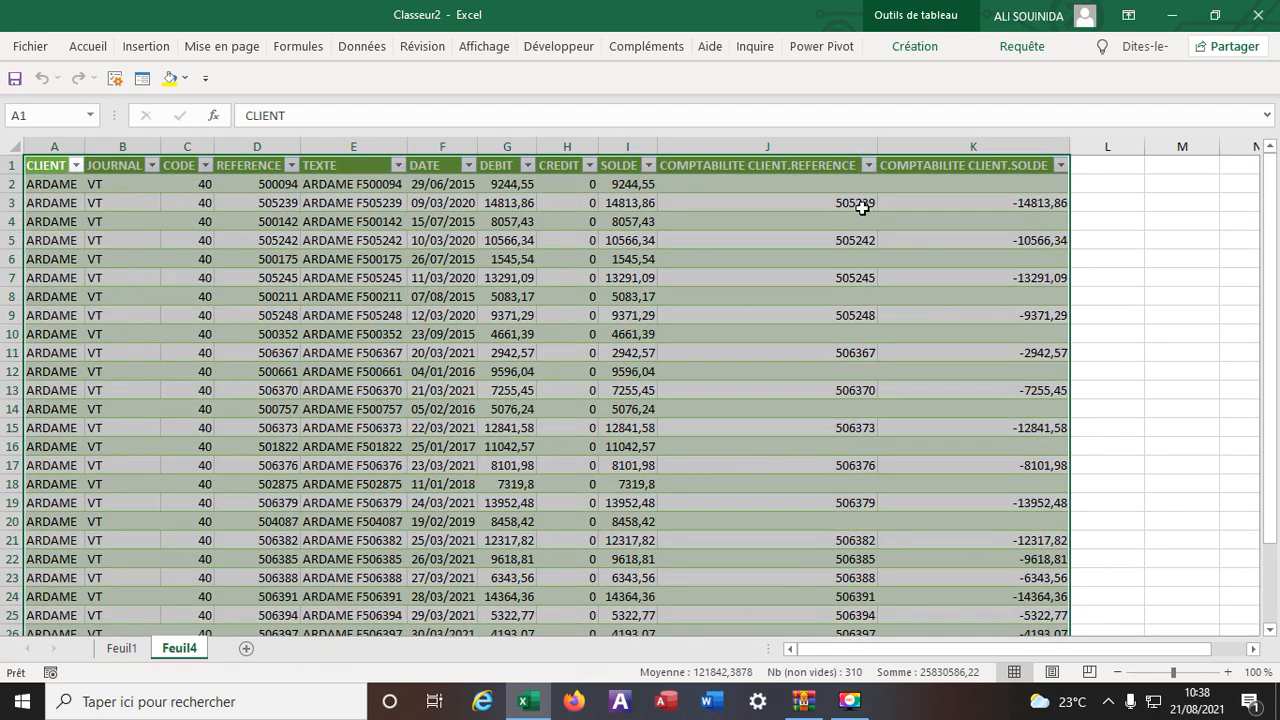
pyautogui.scroll(-3, 747, 516)
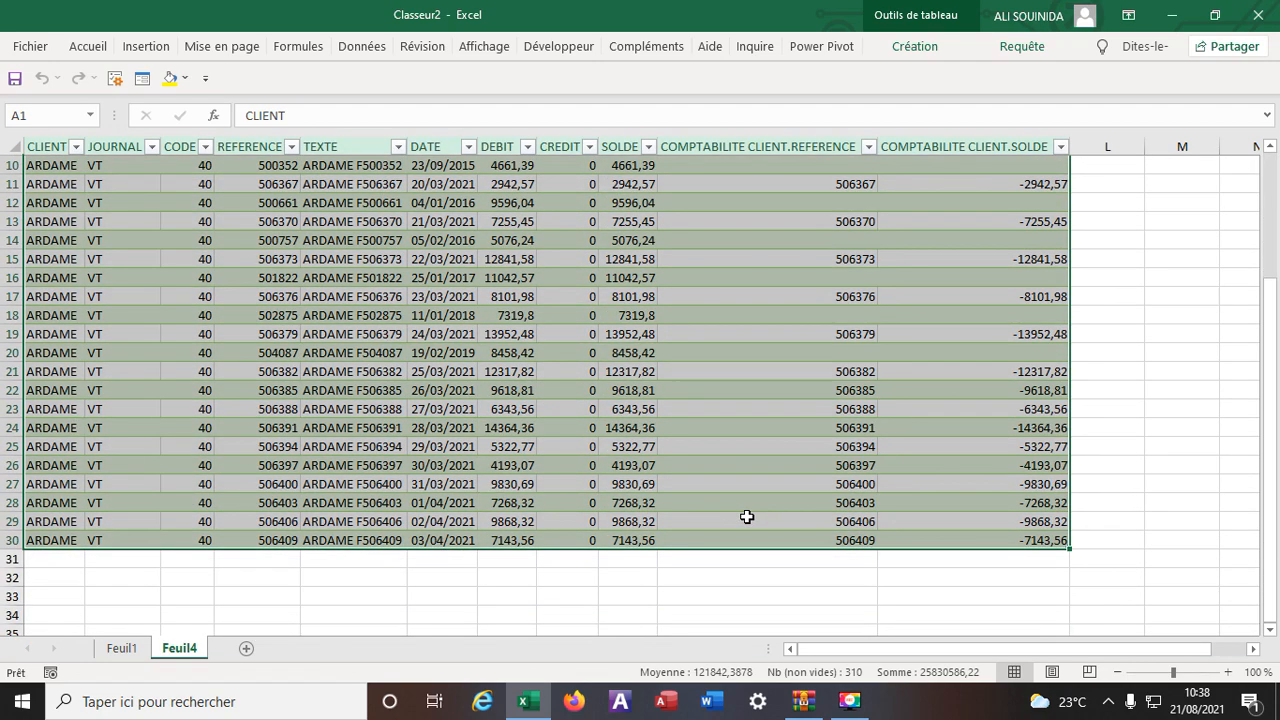
pyautogui.scroll(3, 747, 516)
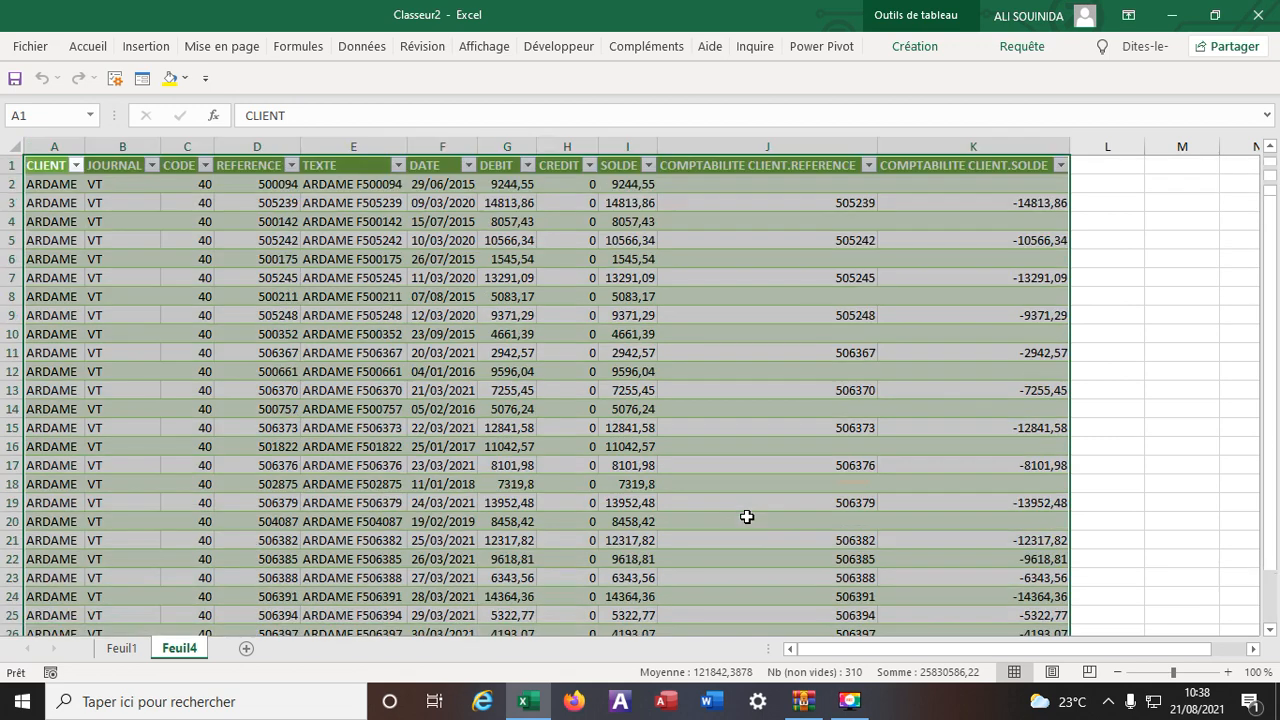
pyautogui.click(869, 165)
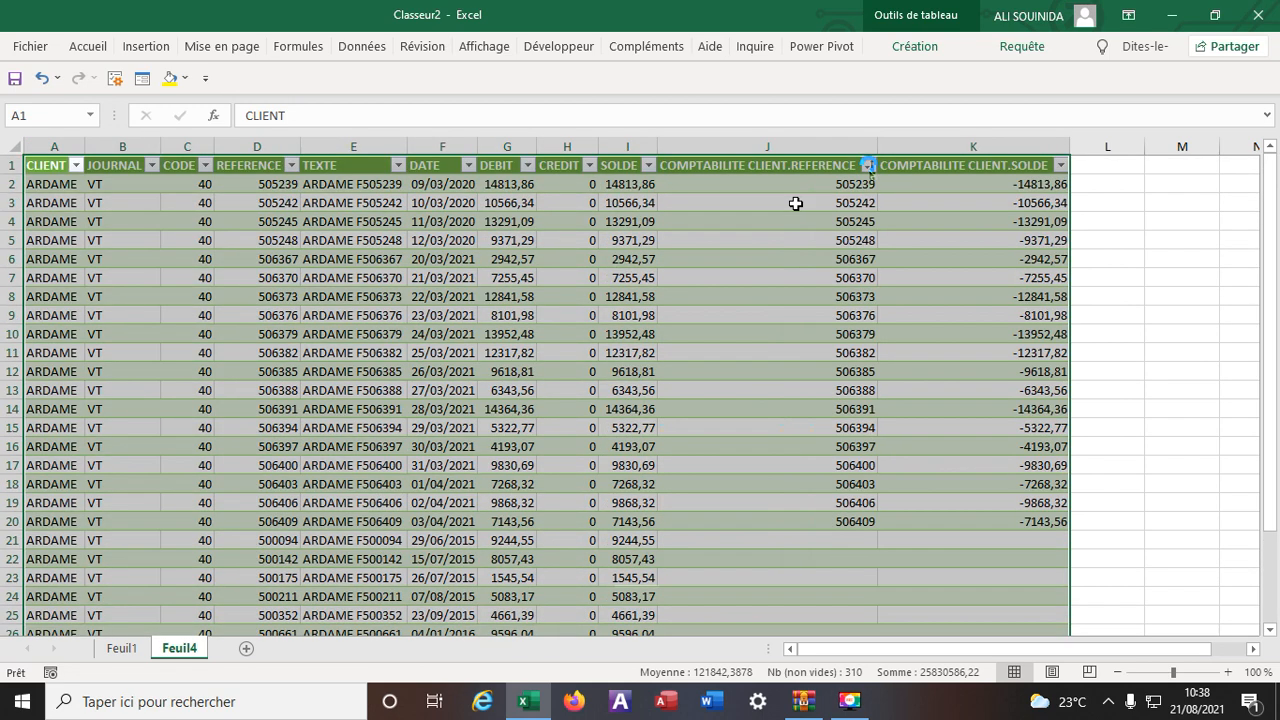
# Step: Examine the rows without an accounting reference and select their SOLDE values to read the total
pyautogui.scroll(-4, 828, 470)
pyautogui.click(840, 311)
pyautogui.moveTo(840, 311); pyautogui.dragTo(834, 482)
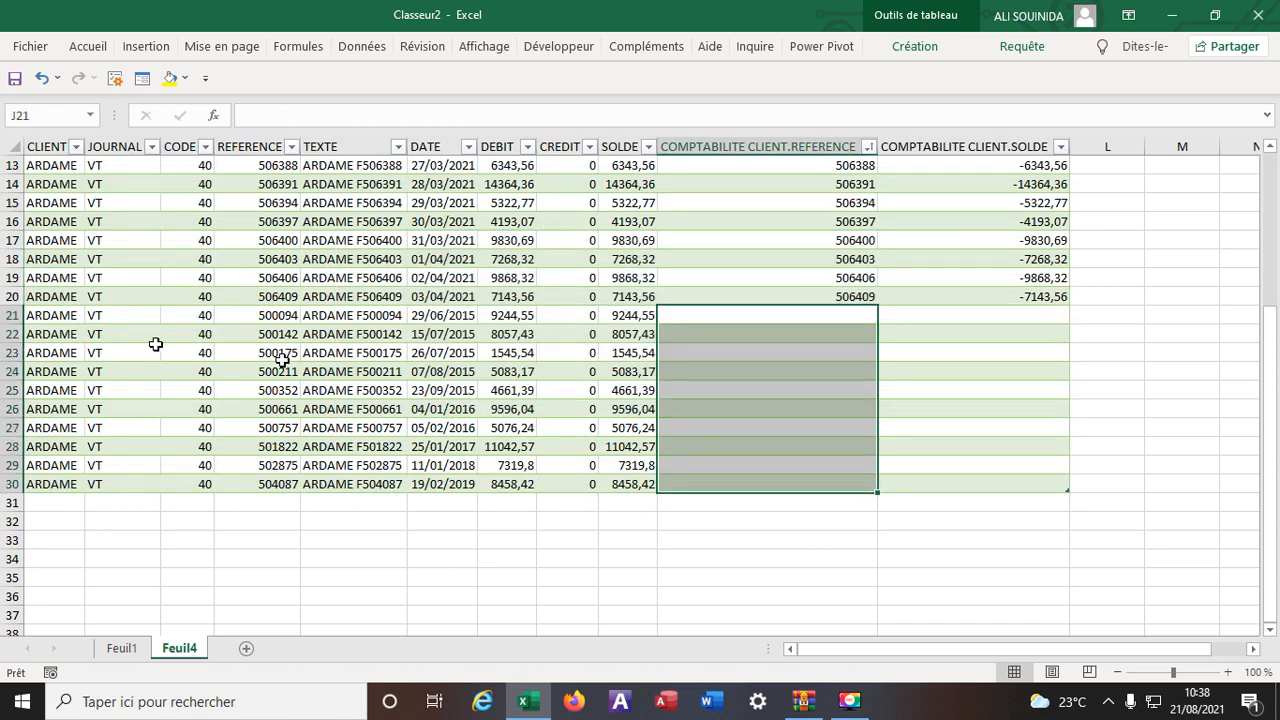
pyautogui.moveTo(42, 318); pyautogui.dragTo(615, 488)
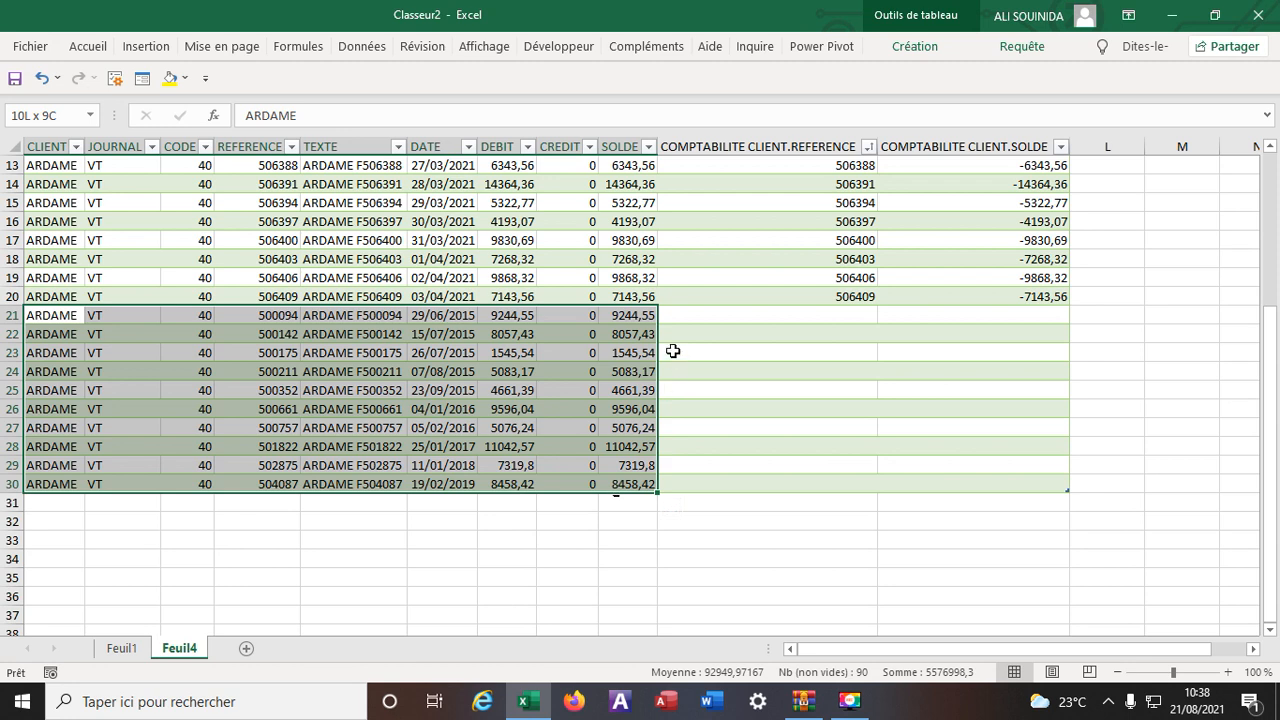
pyautogui.moveTo(646, 318); pyautogui.dragTo(648, 490)
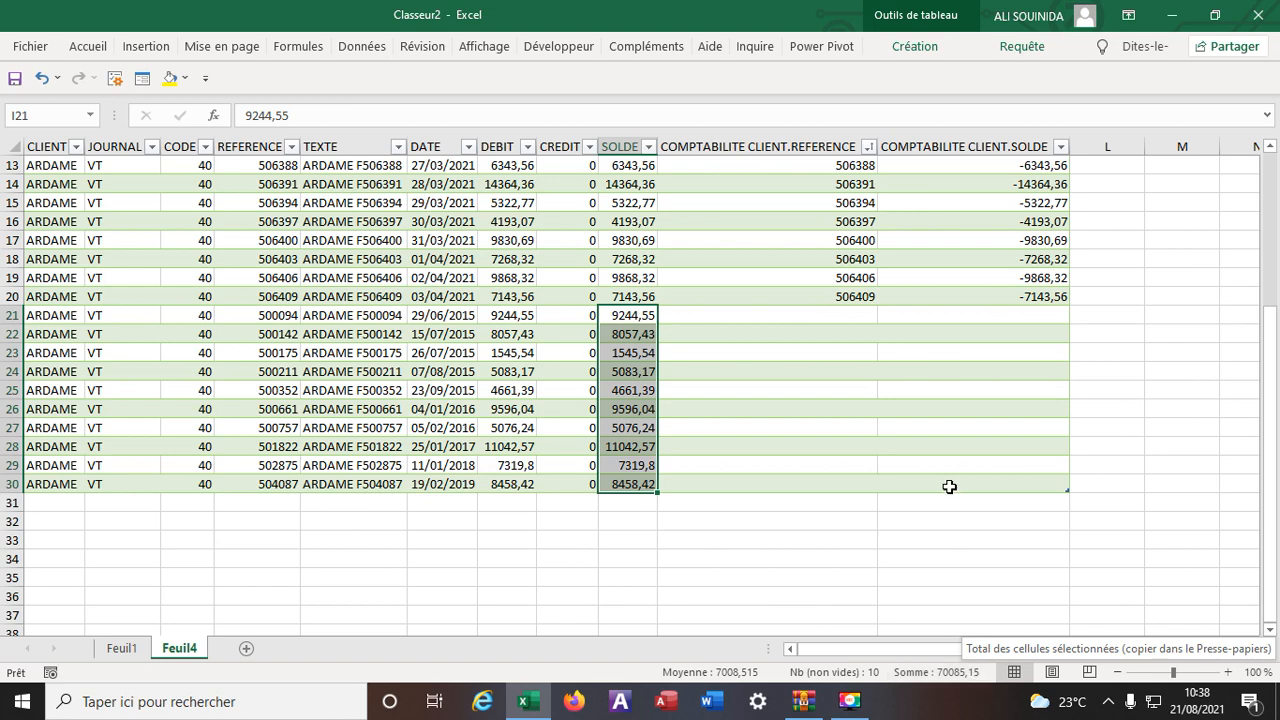
# Step: Review the sorted table and select its COMPTABILITE CLIENT.REFERENCE and COMPTABILITE CLIENT.SOLDE columns
pyautogui.scroll(3, 960, 431)
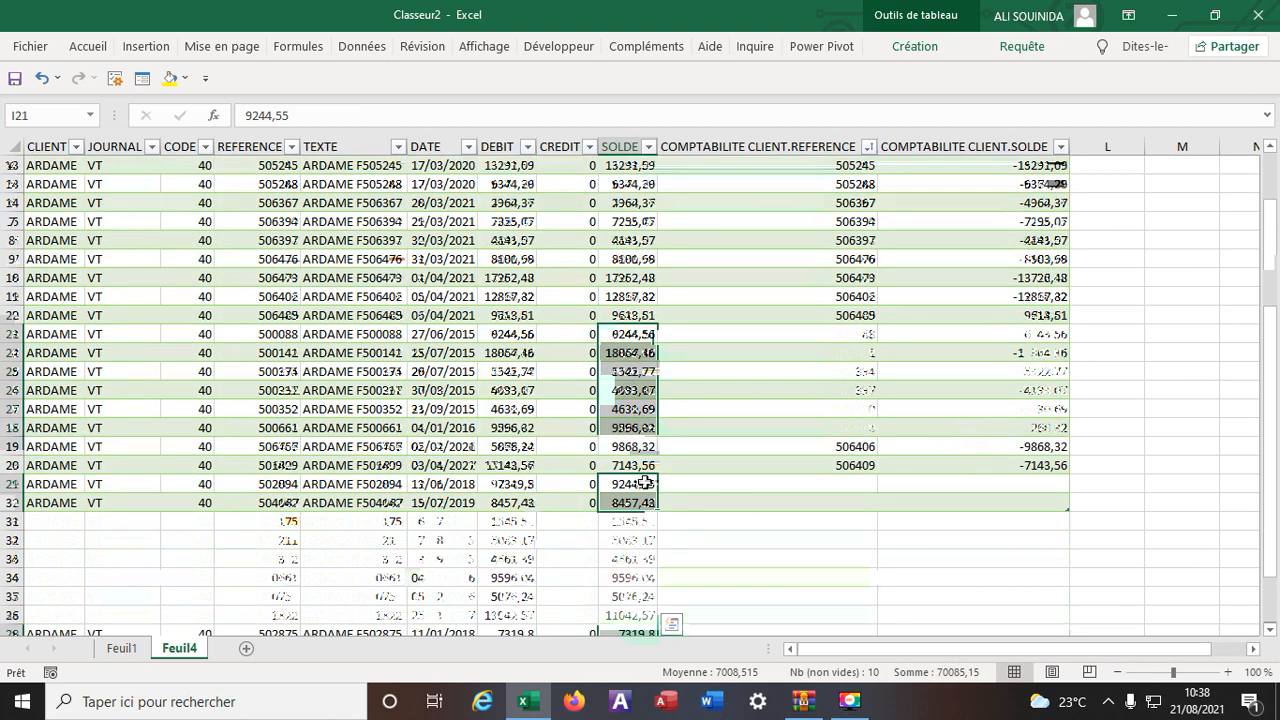
pyautogui.scroll(-3, 632, 484)
pyautogui.scroll(4, 632, 484)
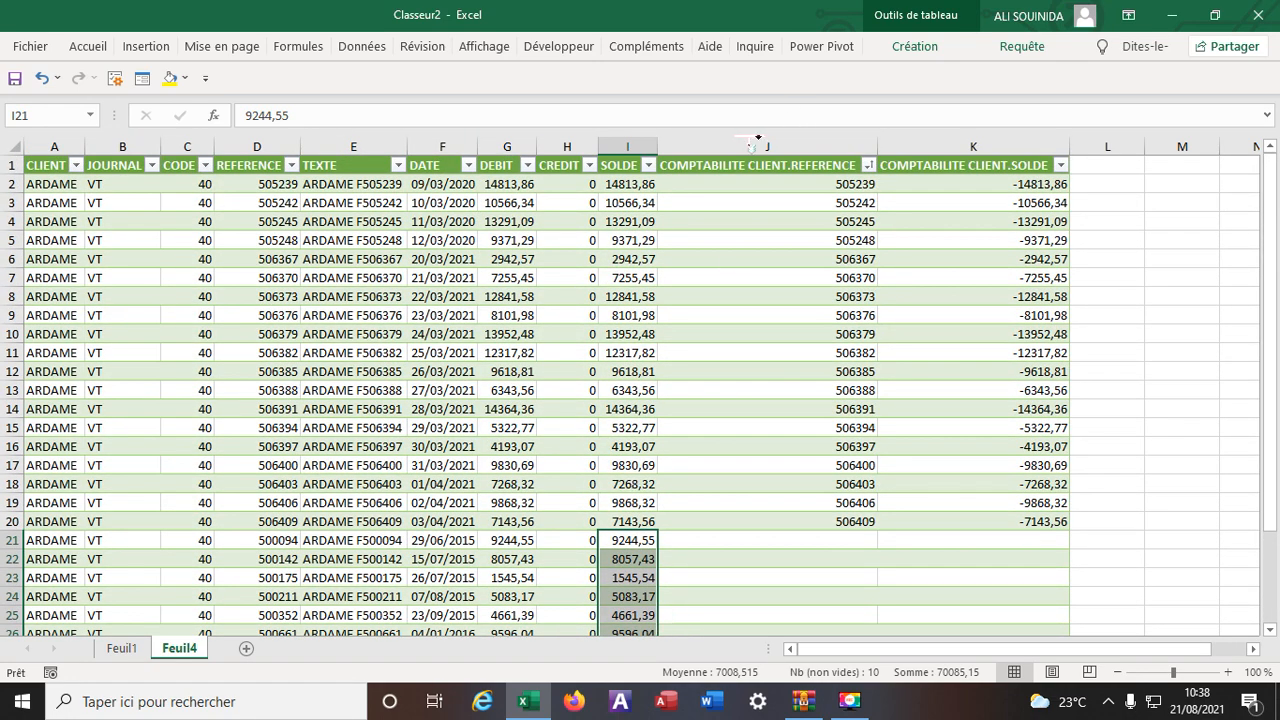
pyautogui.moveTo(757, 138); pyautogui.dragTo(951, 197)
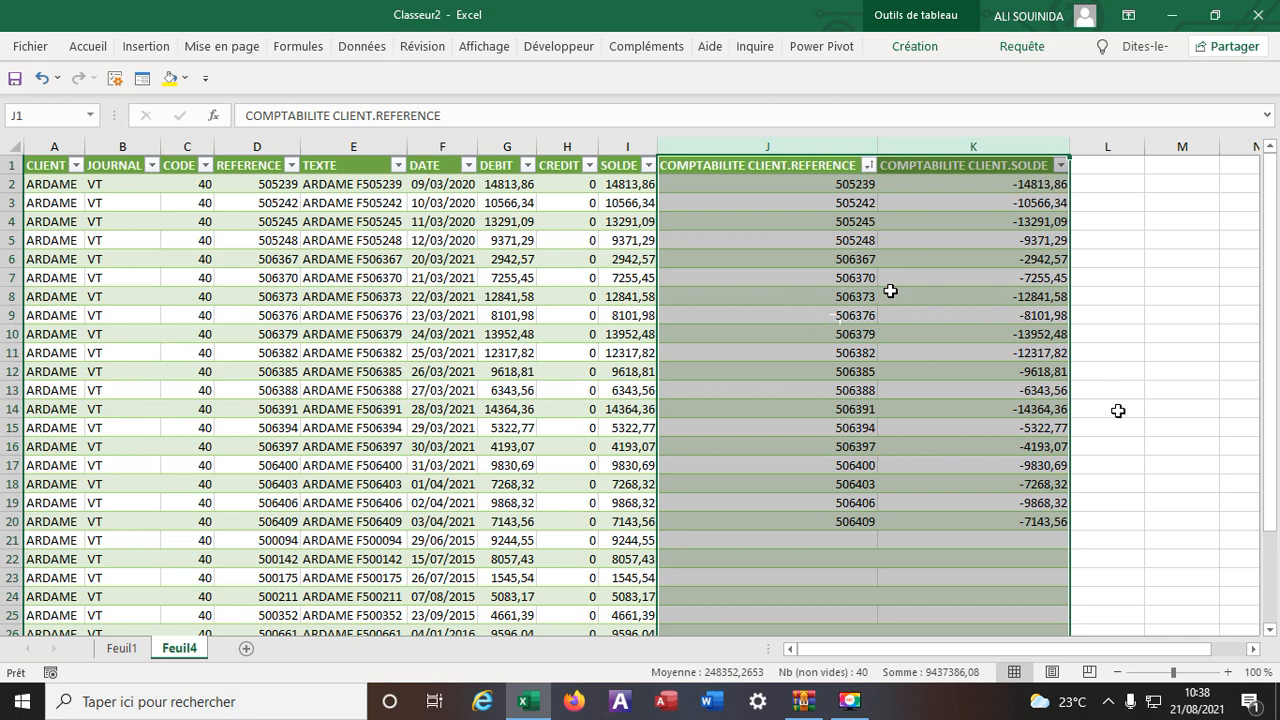
# Step: Highlight the rows without an accounting reference, A21:I30, with a yellow fill
pyautogui.scroll(-4, 1111, 401)
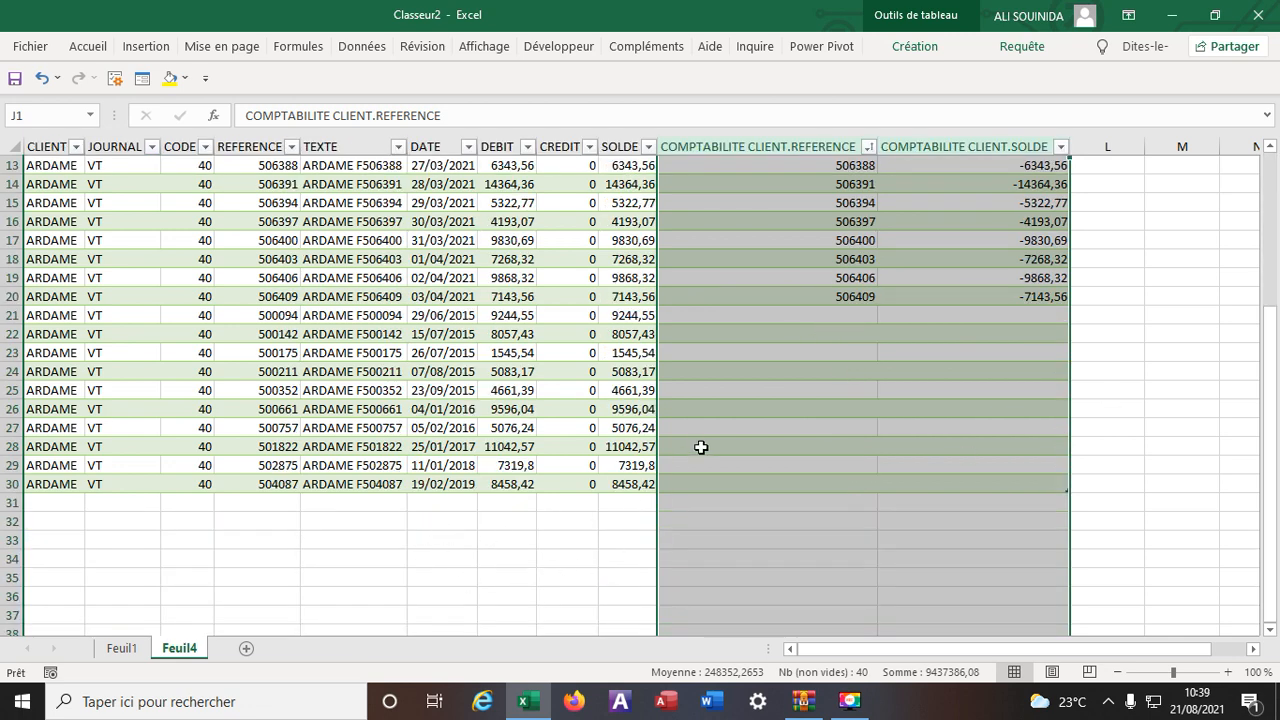
pyautogui.scroll(4, 701, 445)
pyautogui.scroll(-3, 701, 445)
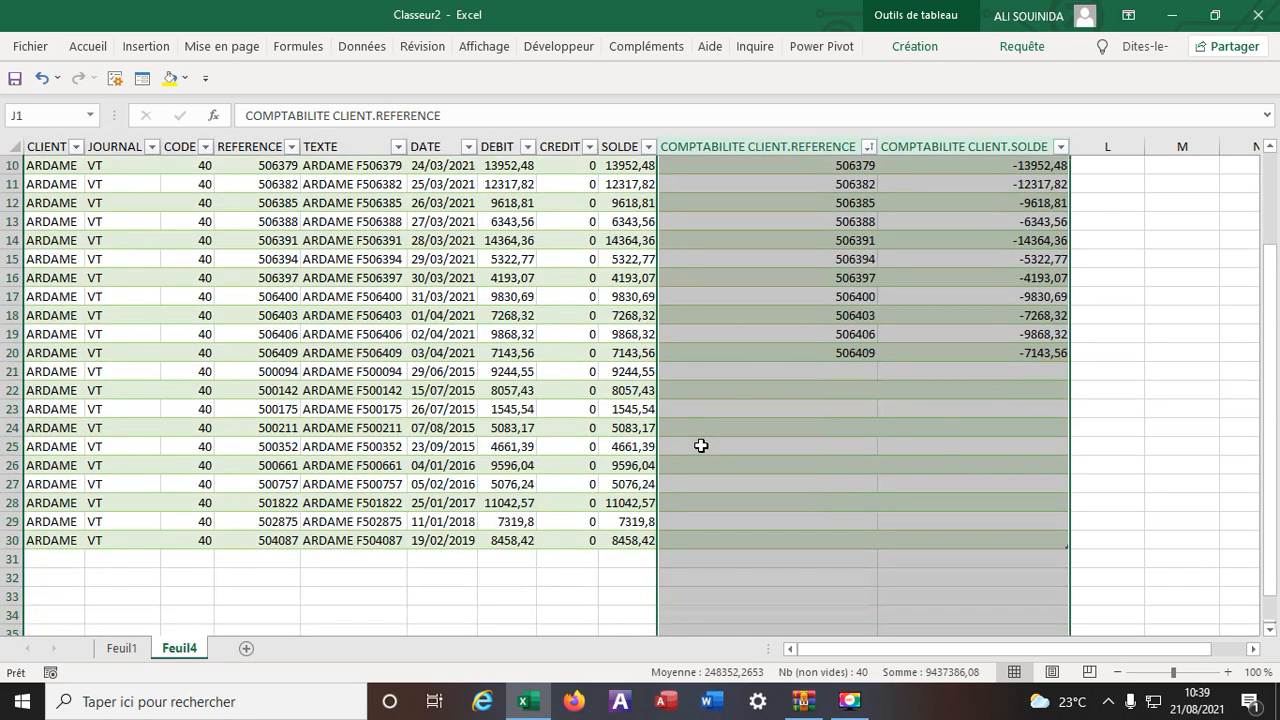
pyautogui.click(770, 389)
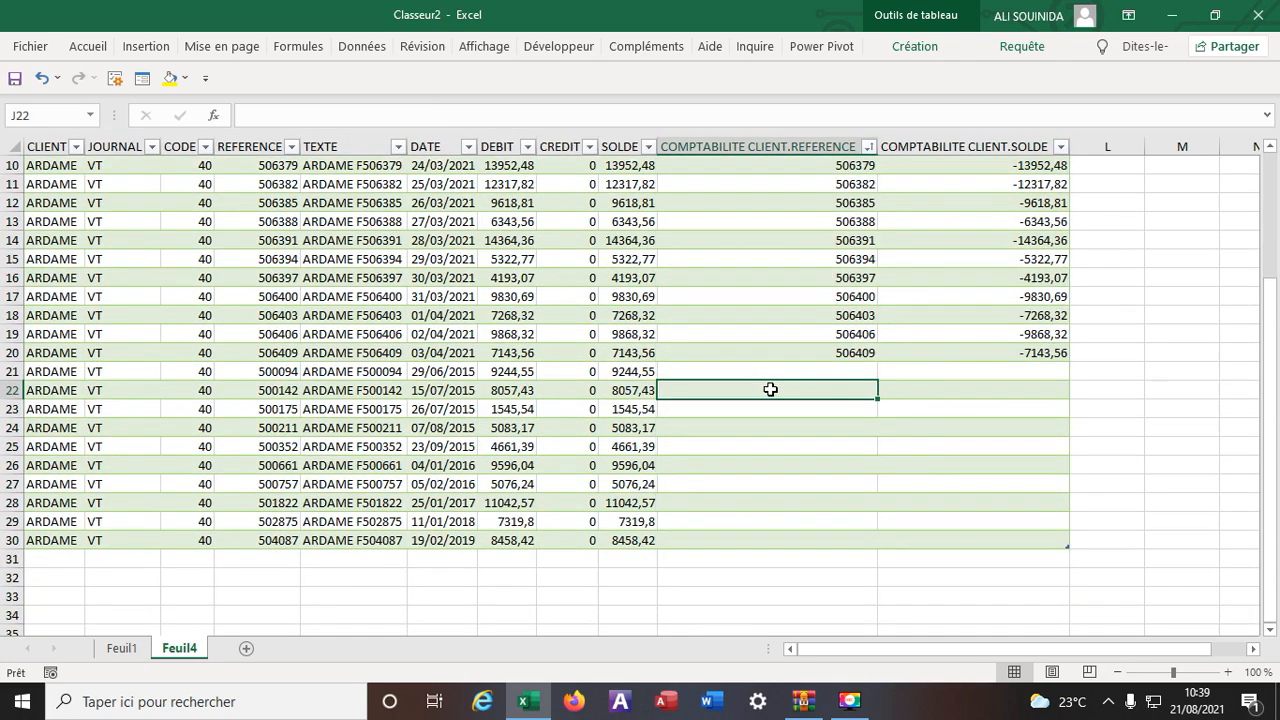
pyautogui.click(28, 372)
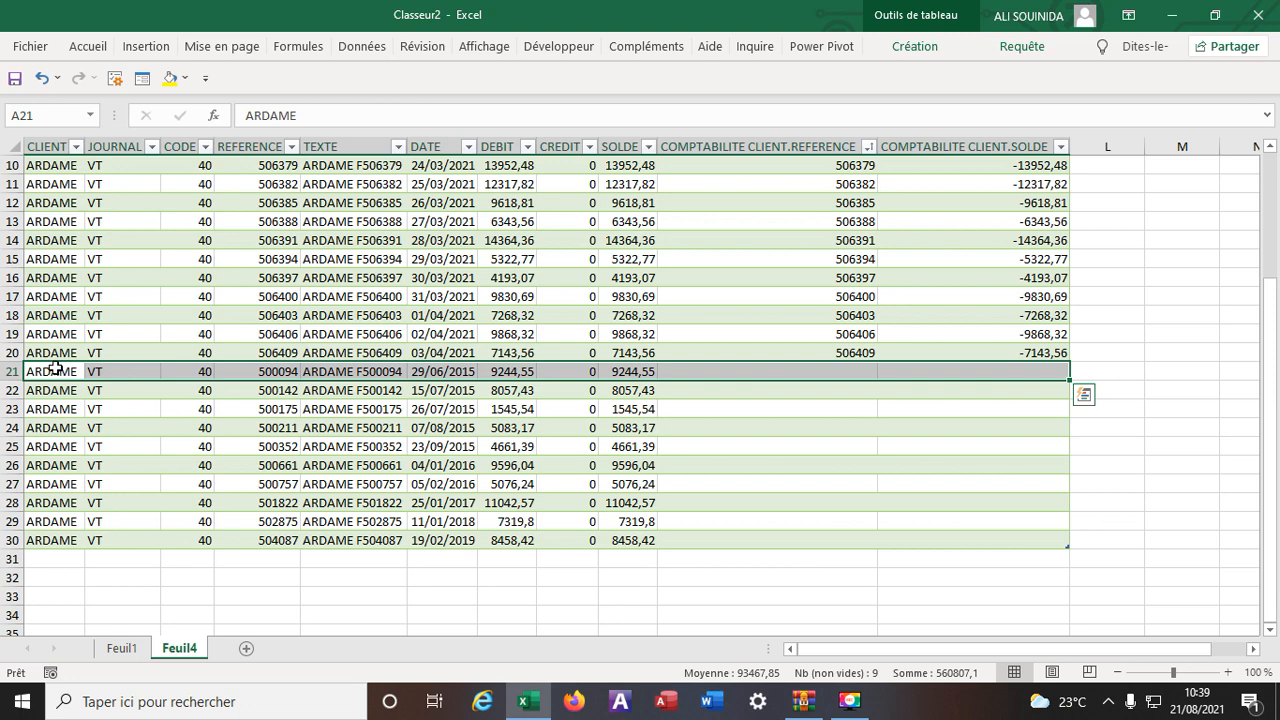
pyautogui.moveTo(50, 372)
pyautogui.mouseDown()
pyautogui.moveTo(496, 468)
pyautogui.moveTo(585, 545)
pyautogui.moveTo(642, 546)
pyautogui.mouseUp()
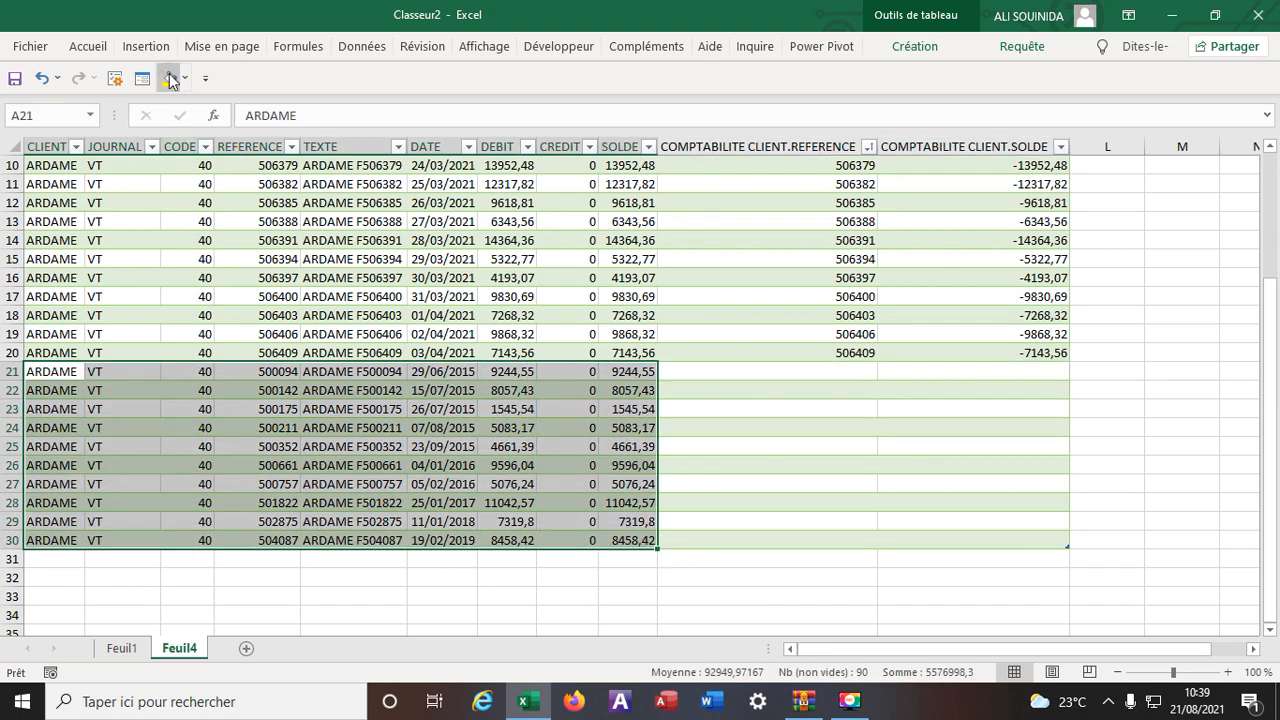
pyautogui.click(170, 78)
pyautogui.click(786, 421)
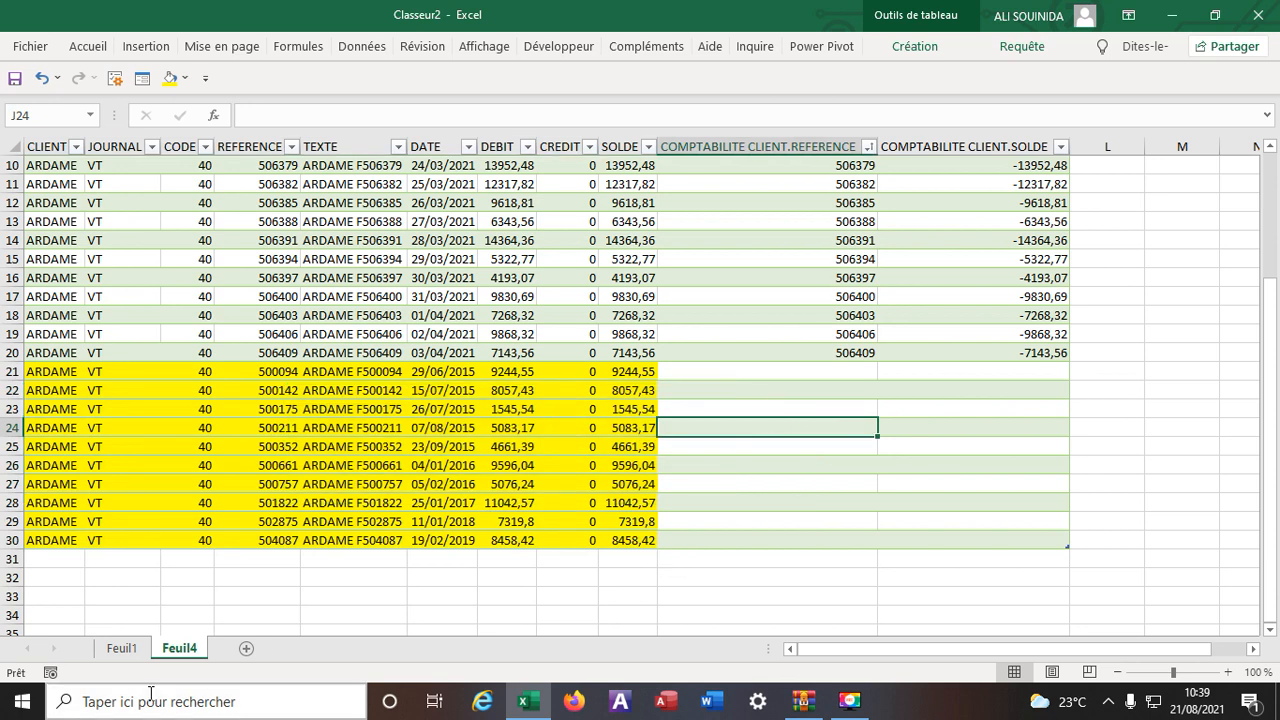
# Step: Rename the reconciliation worksheet Feuil4 as RAPPROCHEMNT
pyautogui.doubleClick(176, 658)
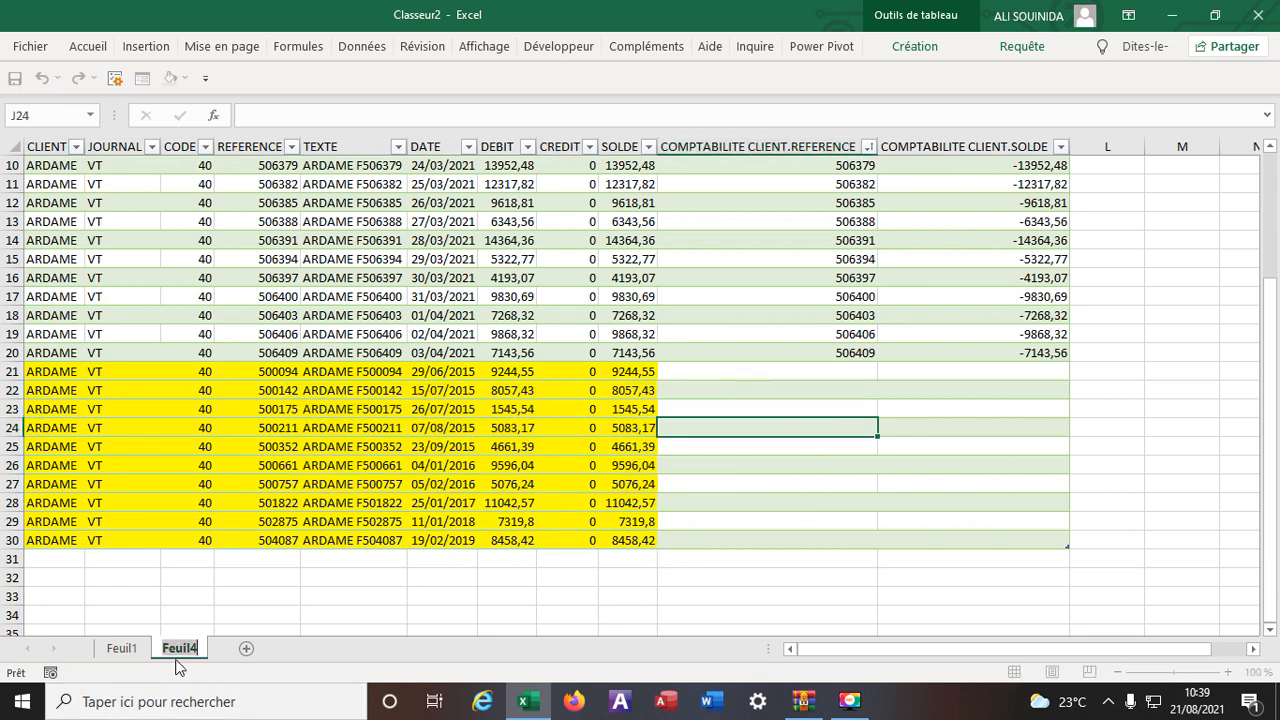
pyautogui.write('RAPPROCHEMNT')
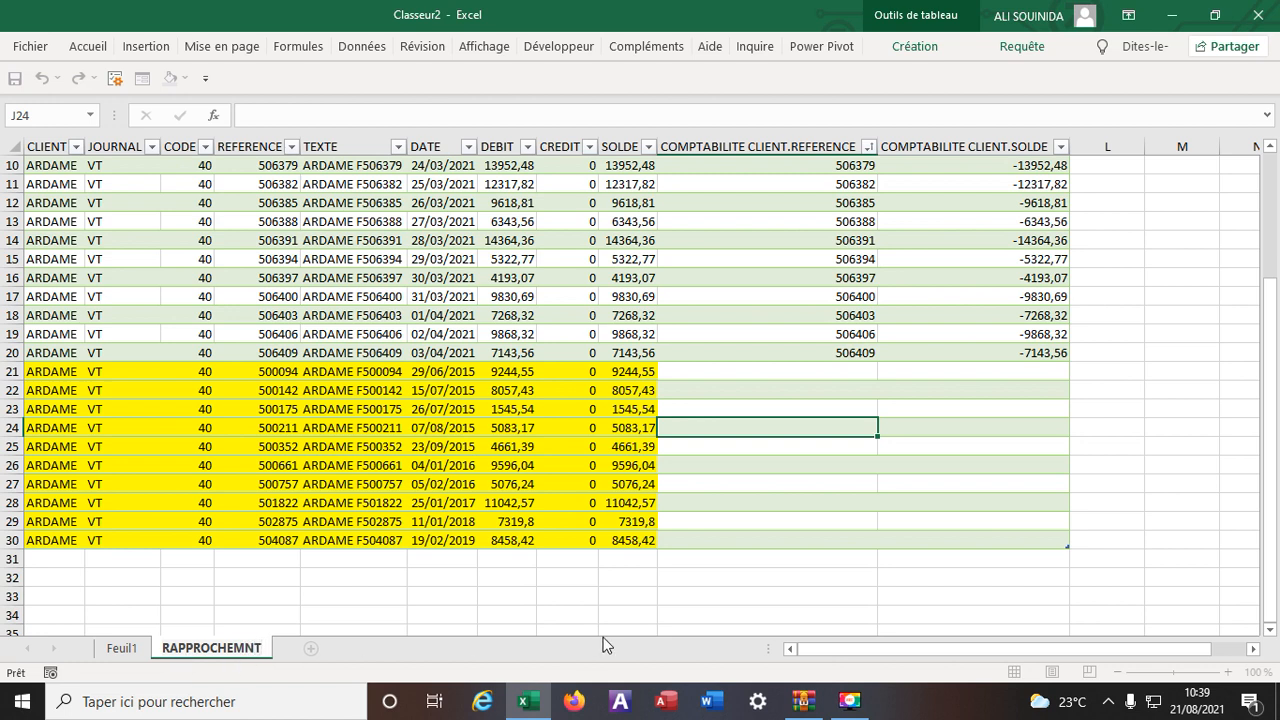
pyautogui.click(630, 613)
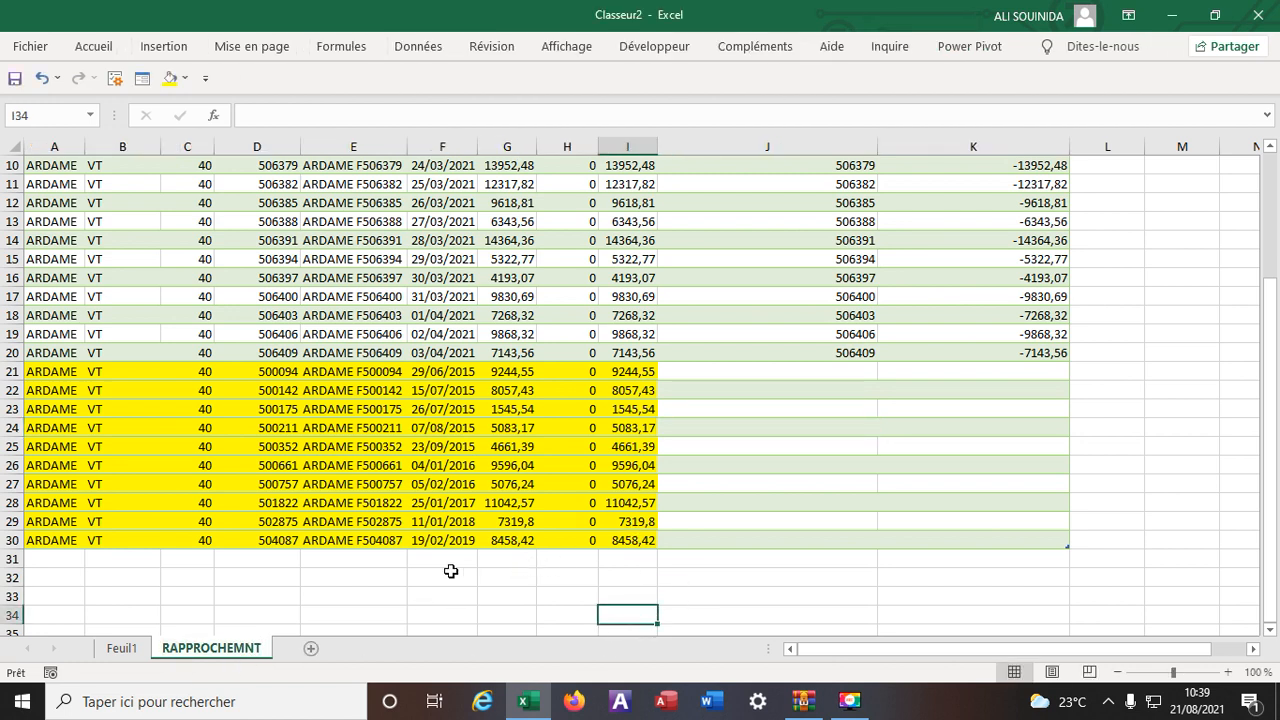
# Step: Launch the Power Query editor and display the COMPTABILITE CLIENT query
pyautogui.click(418, 47)
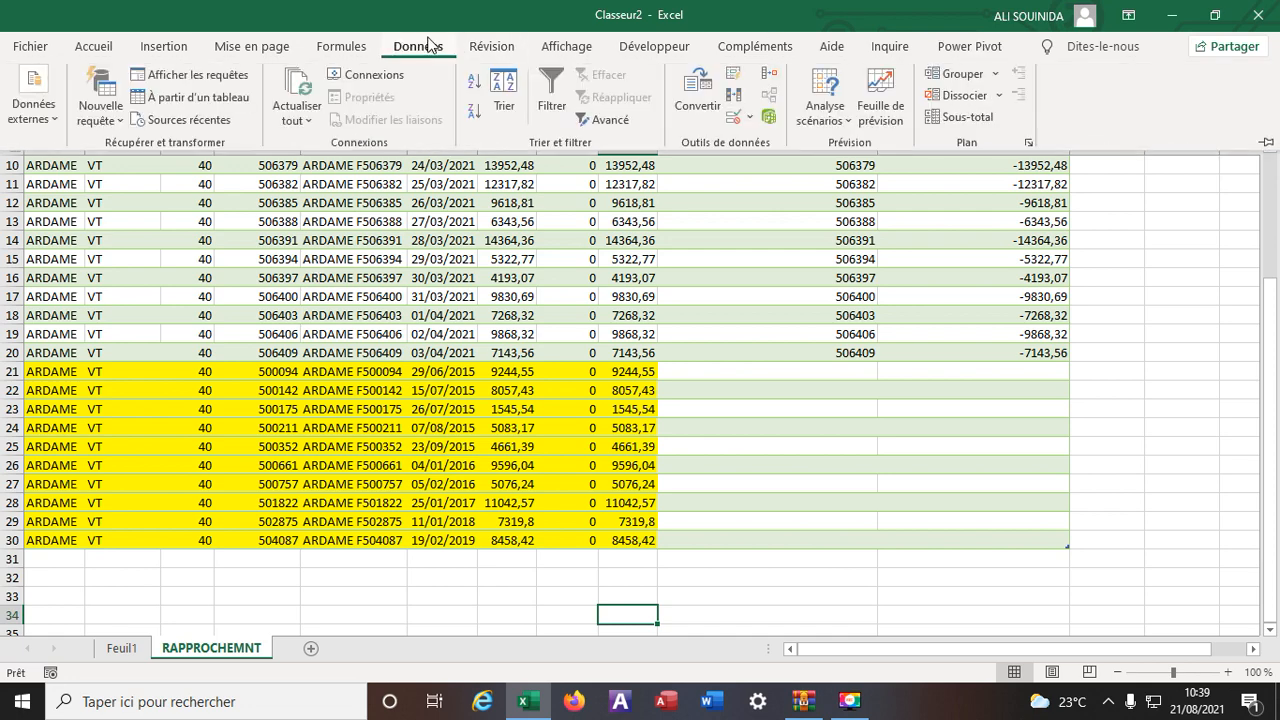
pyautogui.click(105, 118)
pyautogui.moveTo(182, 337)
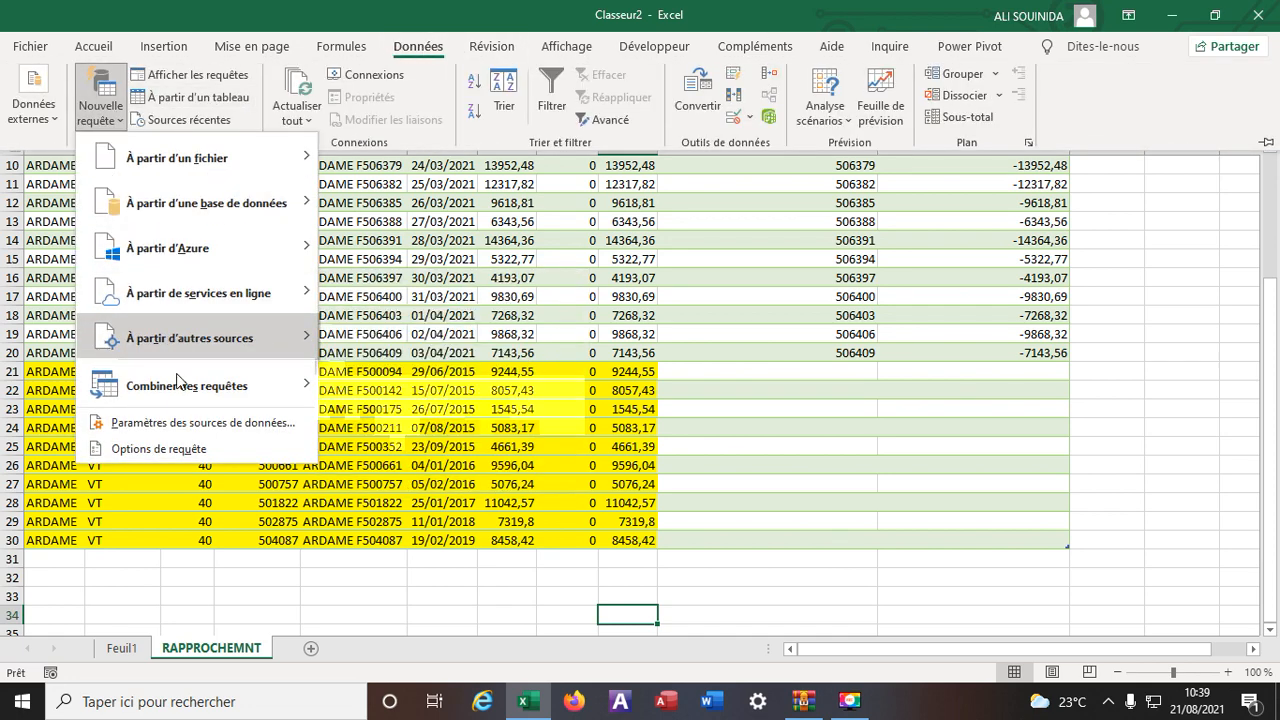
pyautogui.moveTo(176, 394)
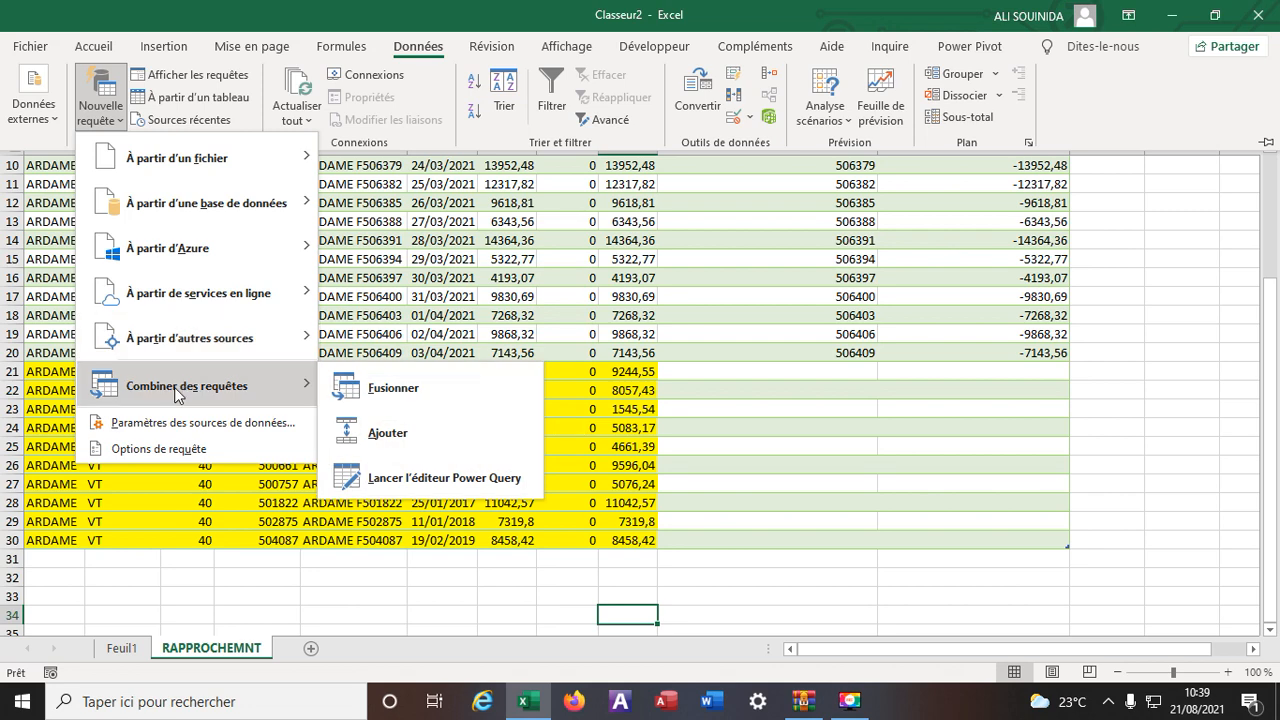
pyautogui.click(380, 478)
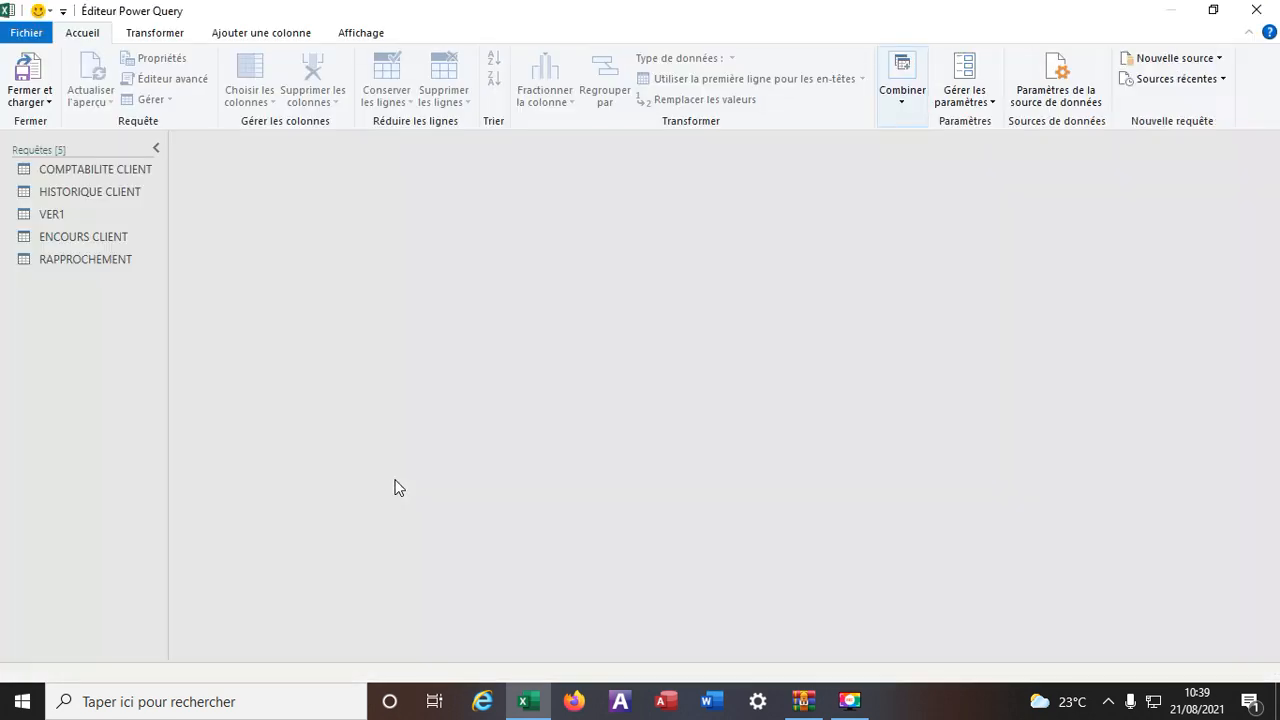
pyautogui.click(113, 172)
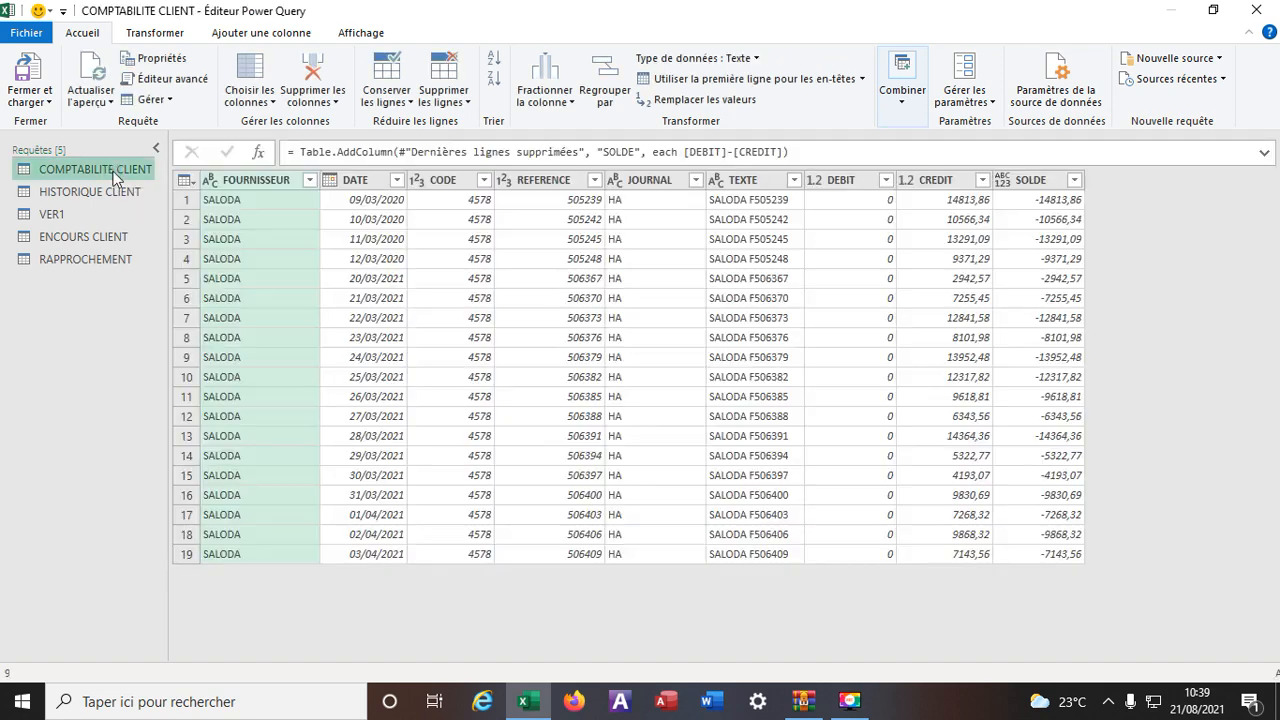
# Step: Check the close-and-load options for the COMPTABILITE CLIENT and ENCOURS CLIENT queries, and return to the workbook with Close and Load
pyautogui.click(26, 102)
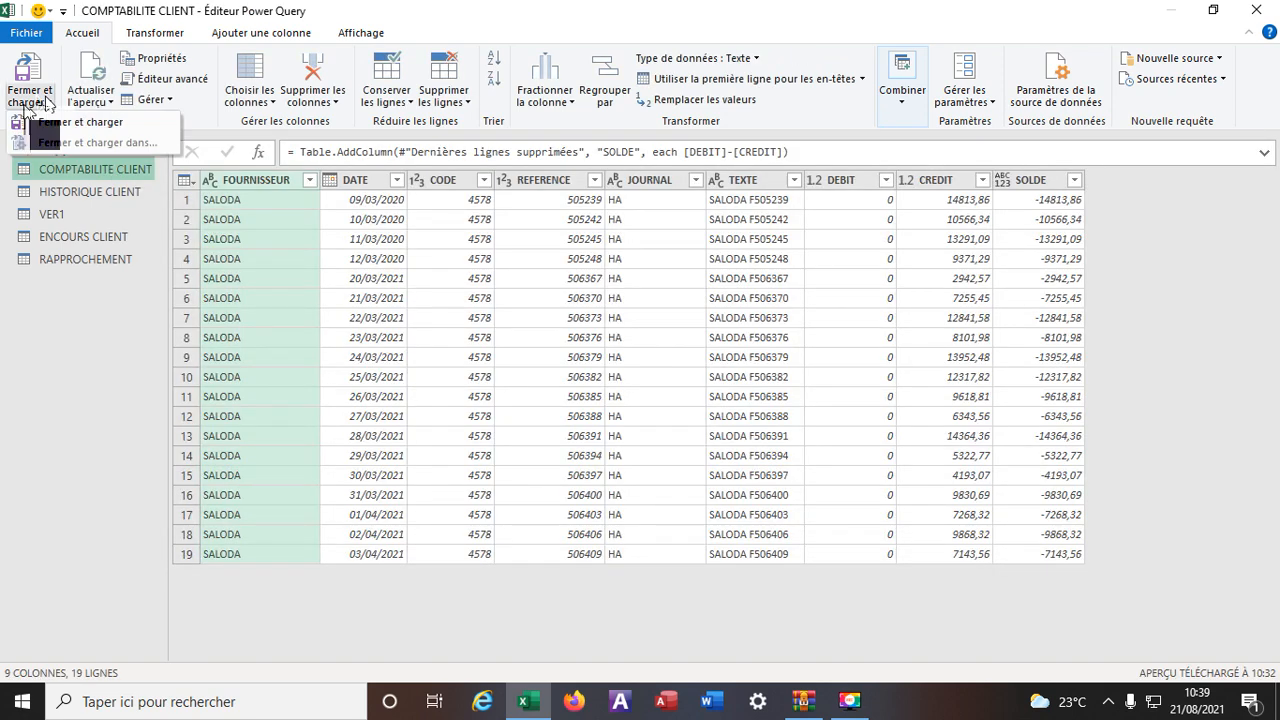
pyautogui.click(95, 236)
pyautogui.click(74, 238)
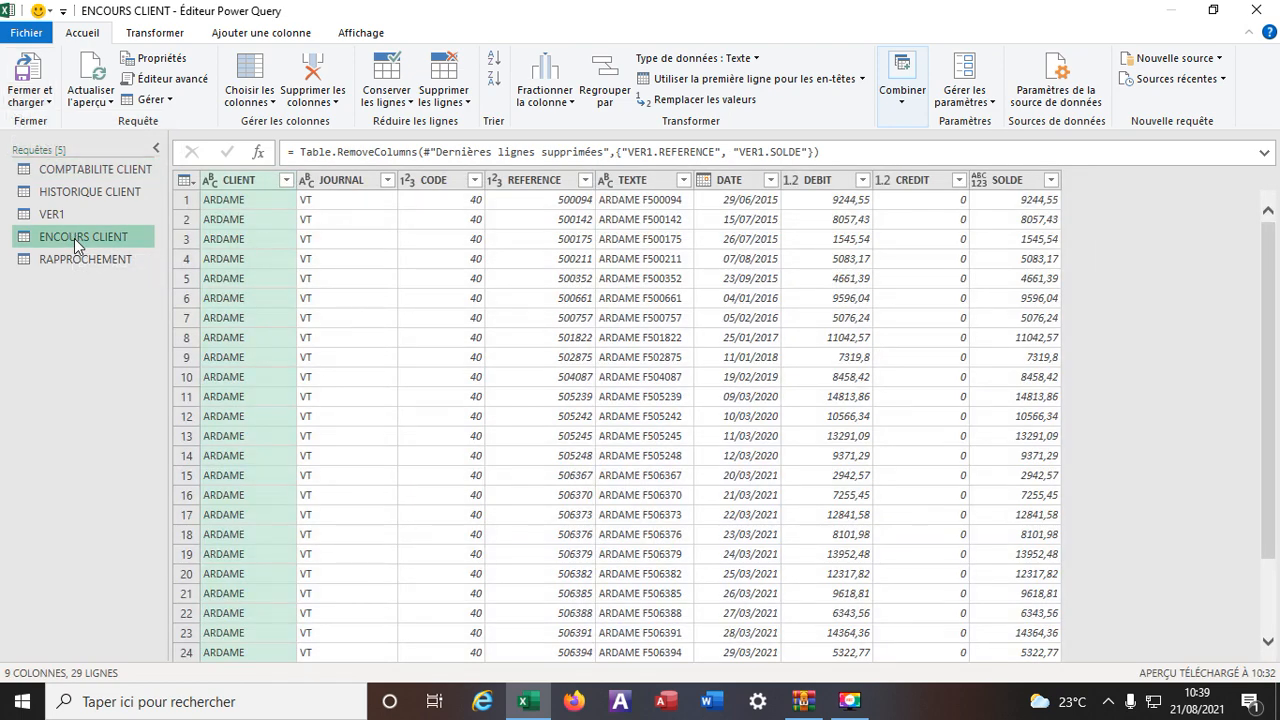
pyautogui.click(28, 100)
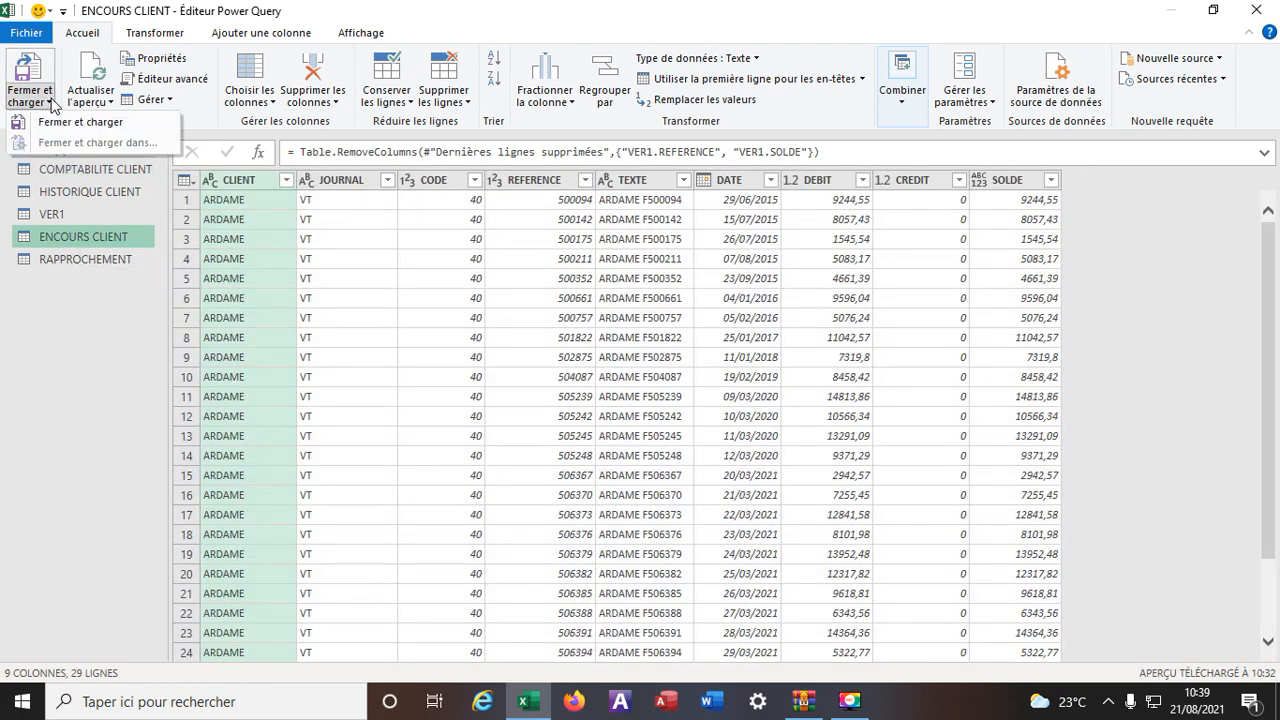
pyautogui.click(478, 320)
pyautogui.click(100, 170)
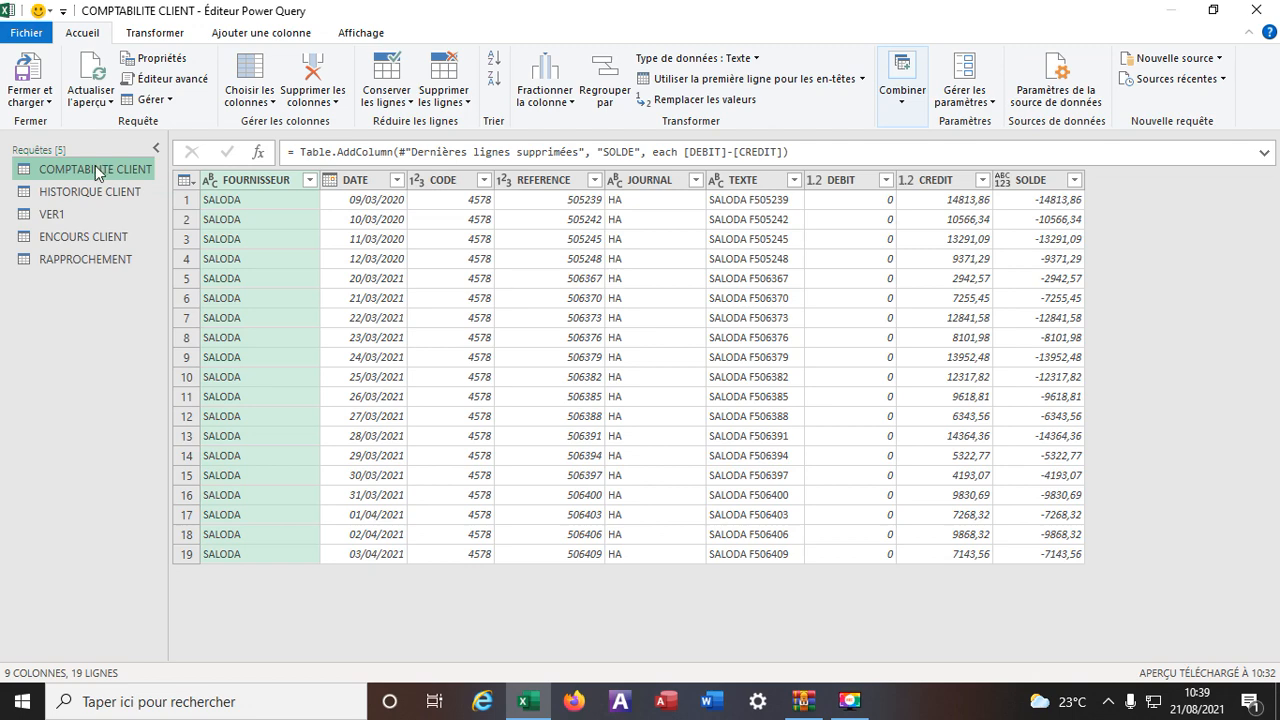
pyautogui.click(30, 100)
pyautogui.click(74, 120)
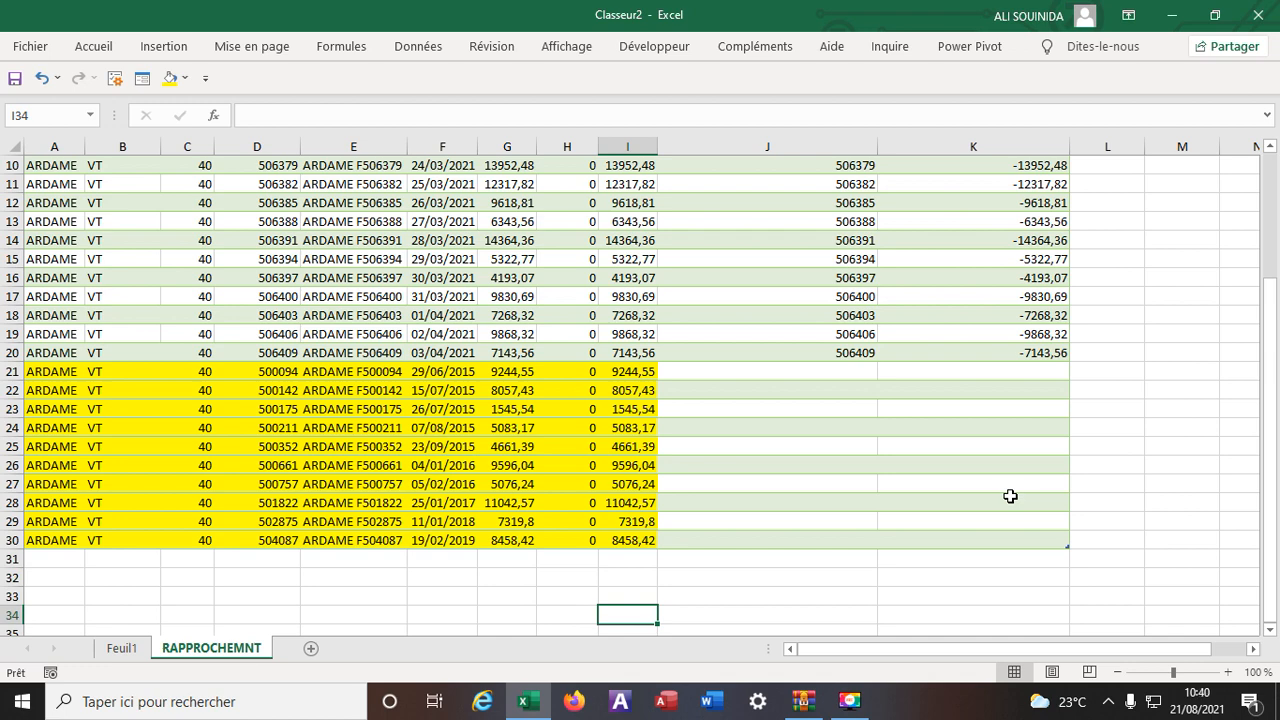
pyautogui.click(851, 712)
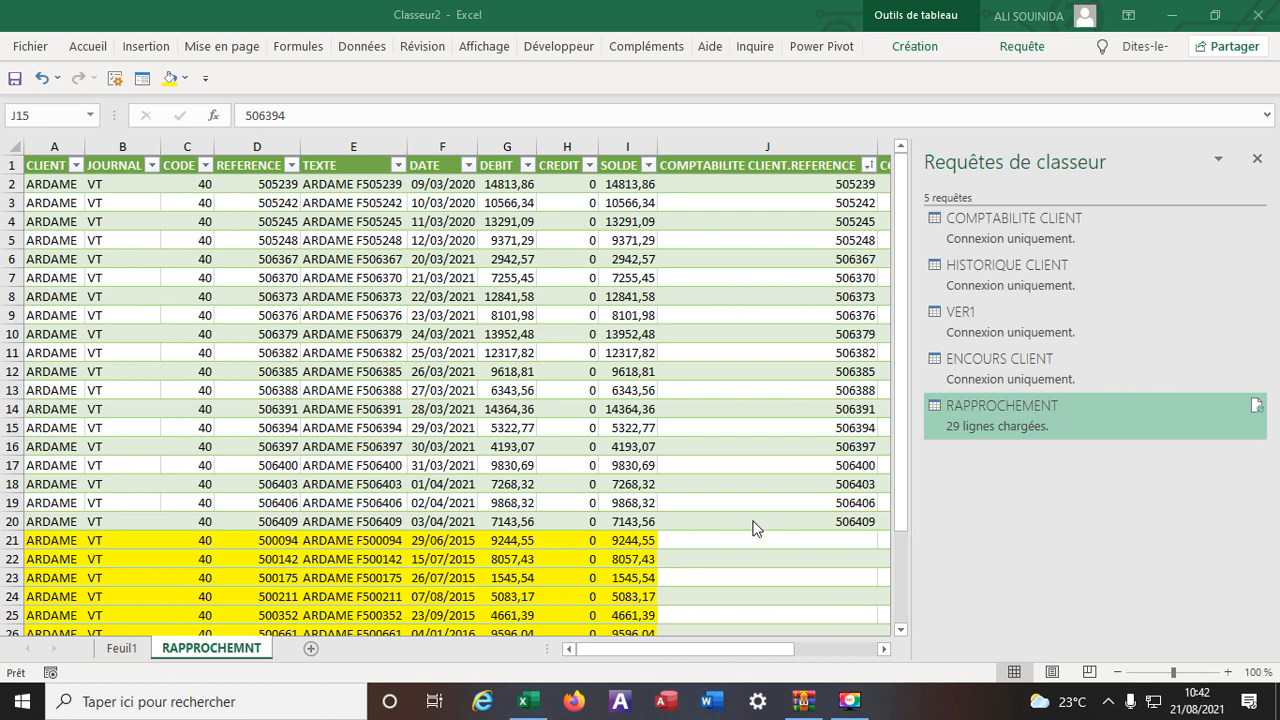
pyautogui.click(1258, 160)
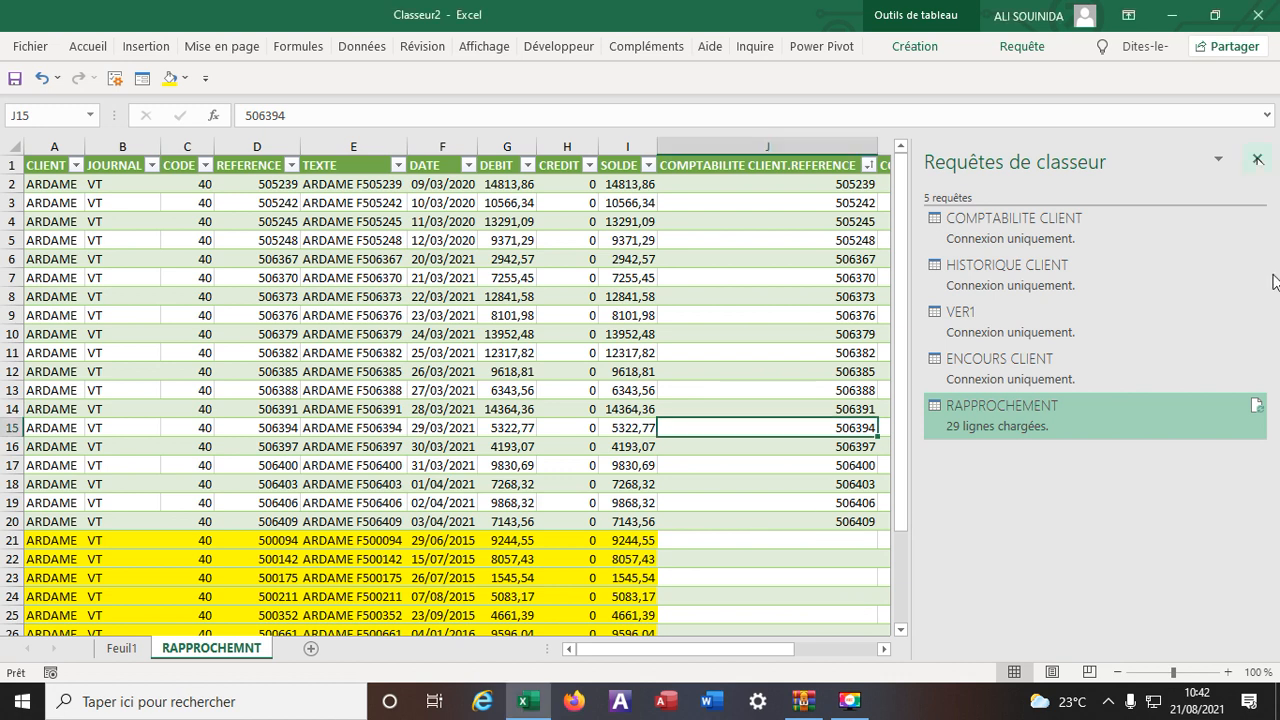
pyautogui.click(1259, 158)
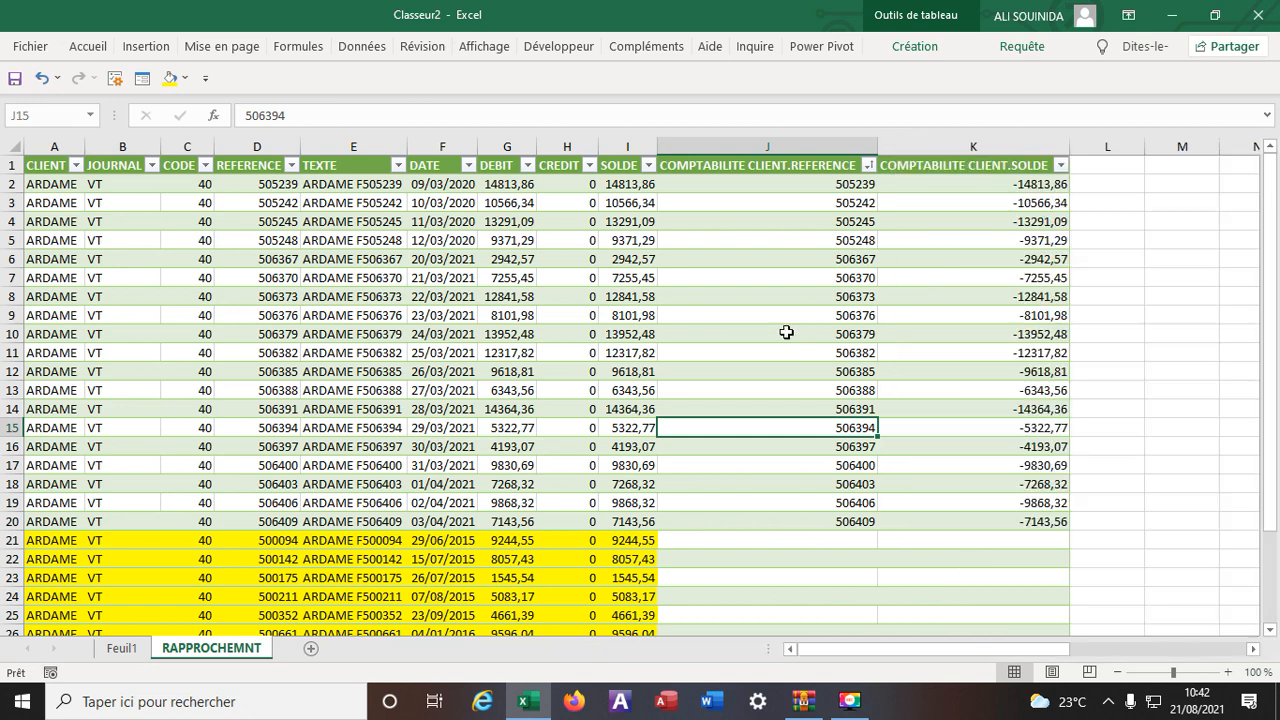
pyautogui.click(749, 371)
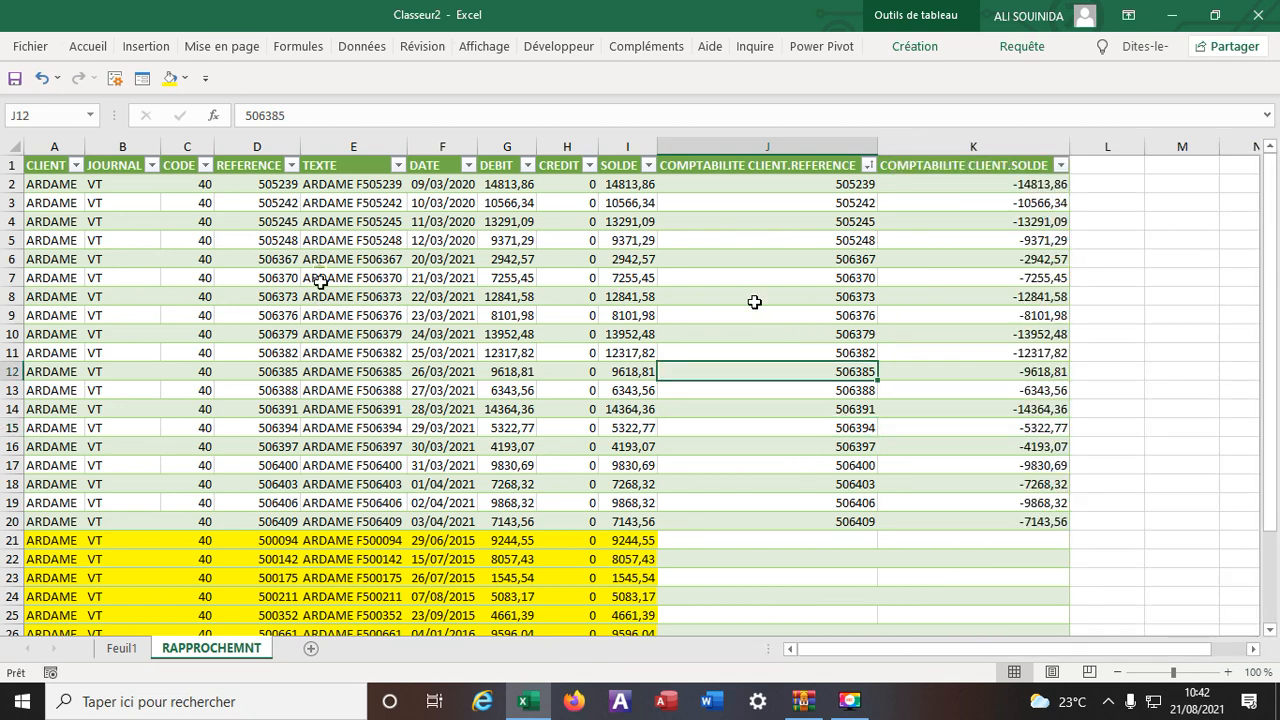
# Step: Show the workbook queries and load the HISTORIQUE CLIENT query as a table in a new worksheet
pyautogui.click(360, 47)
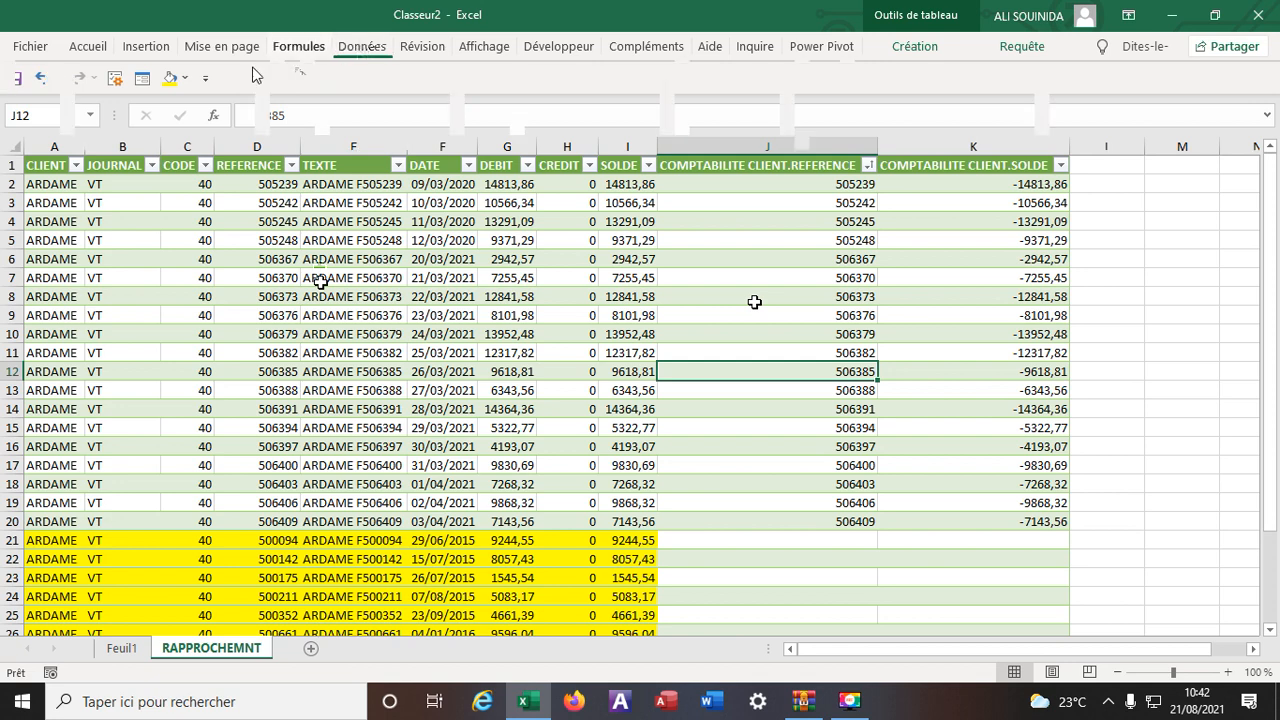
pyautogui.click(226, 77)
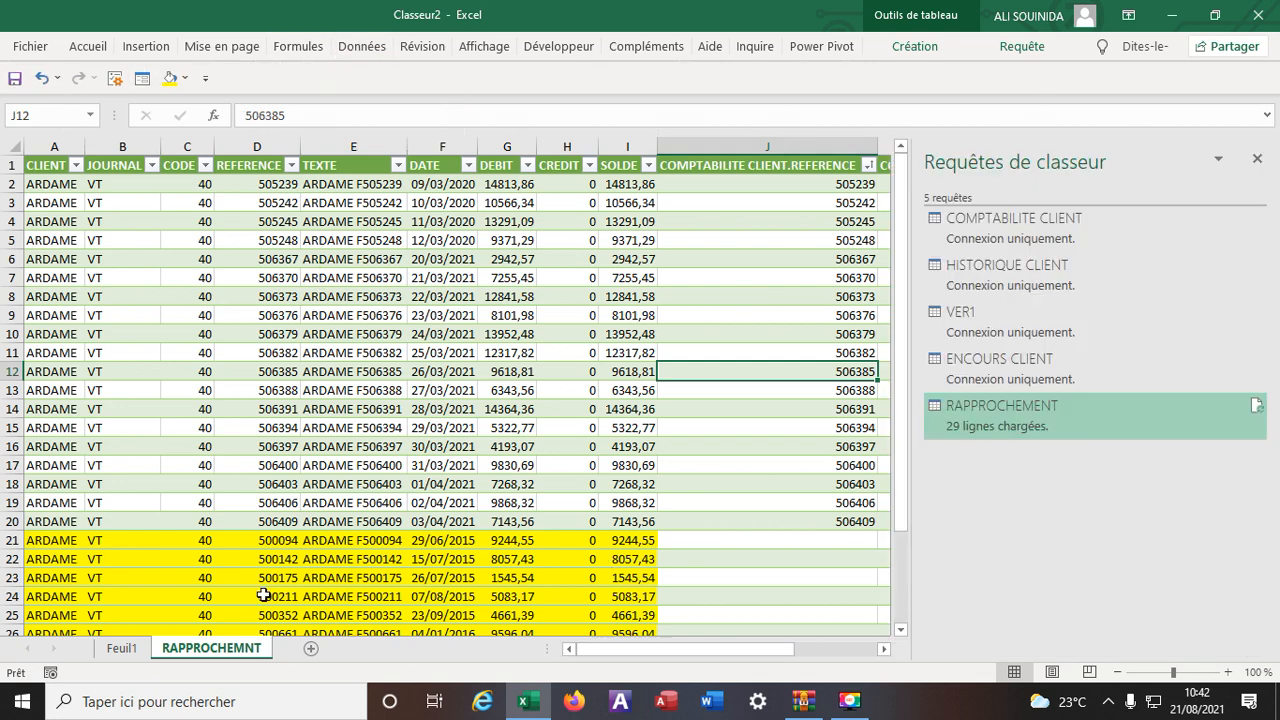
pyautogui.moveTo(1090, 245)
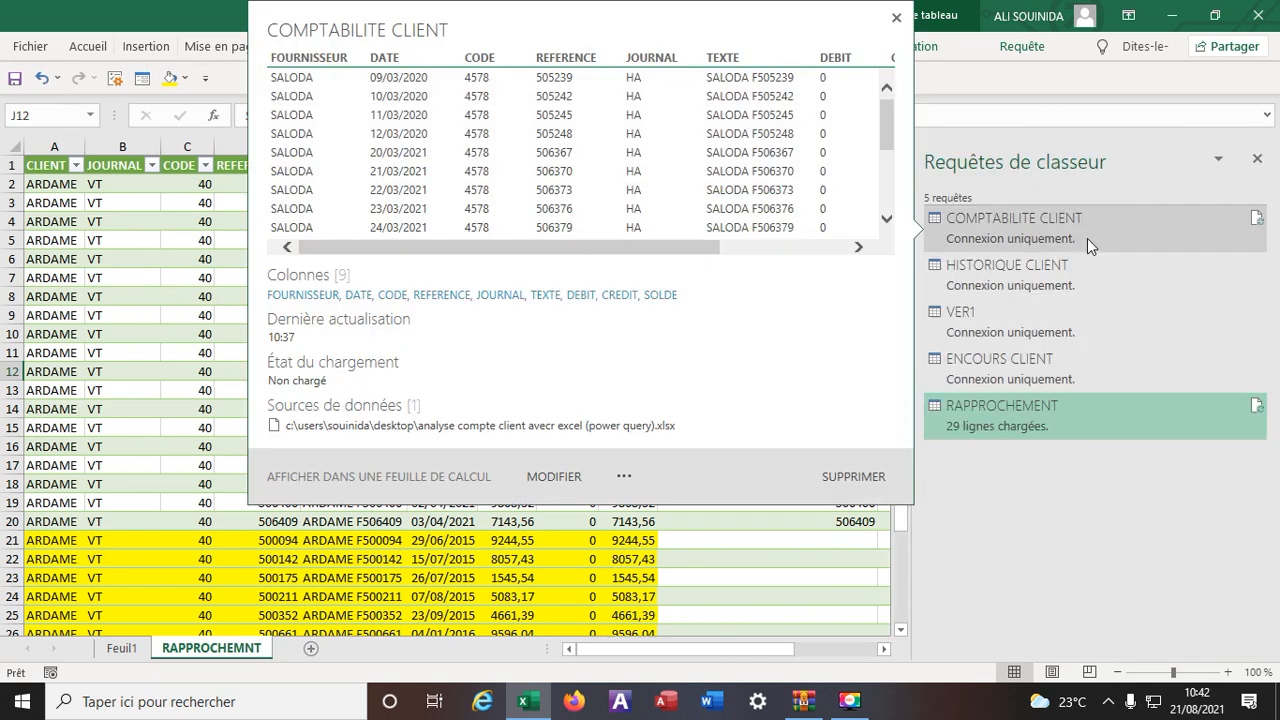
pyautogui.rightClick(1027, 272)
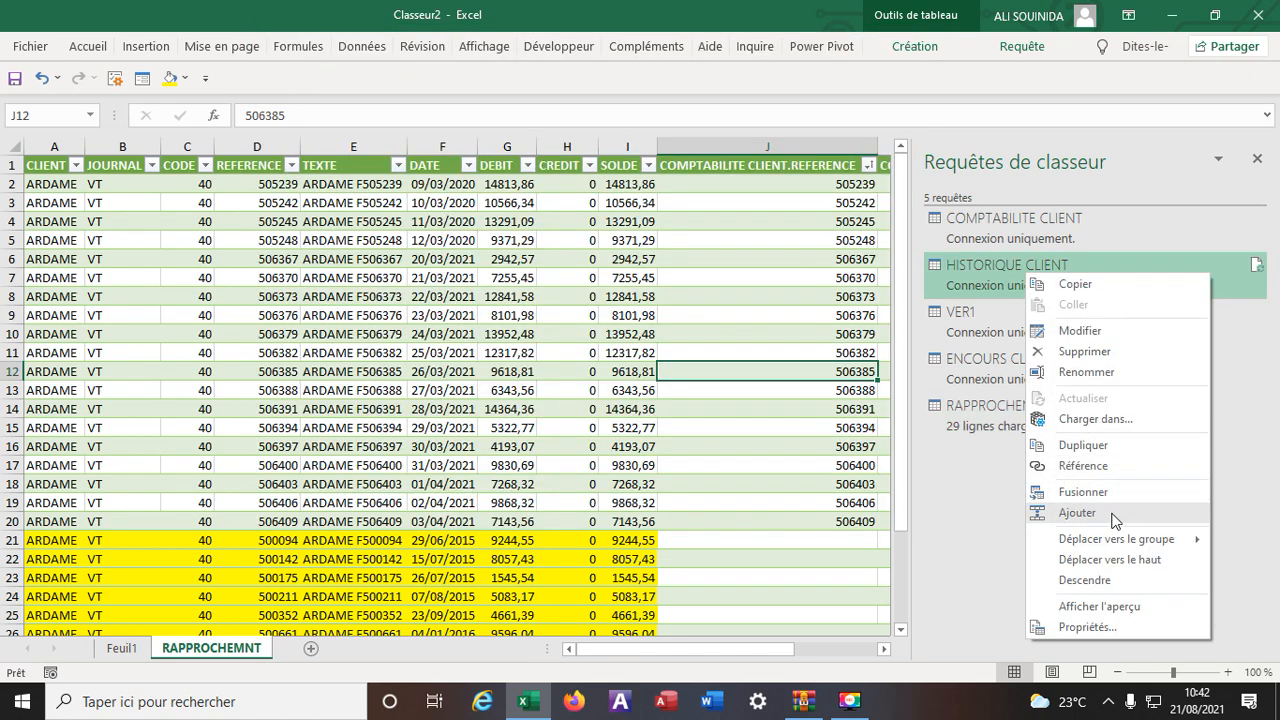
pyautogui.click(1095, 420)
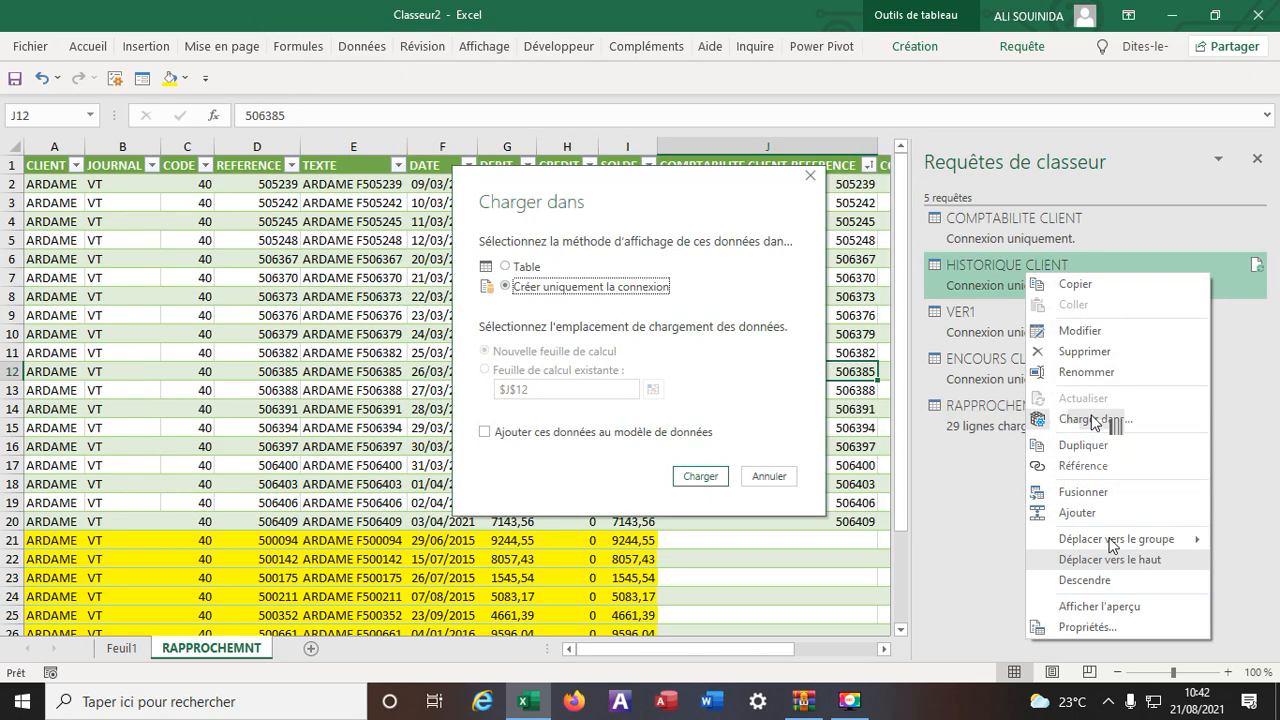
pyautogui.click(505, 266)
pyautogui.click(700, 477)
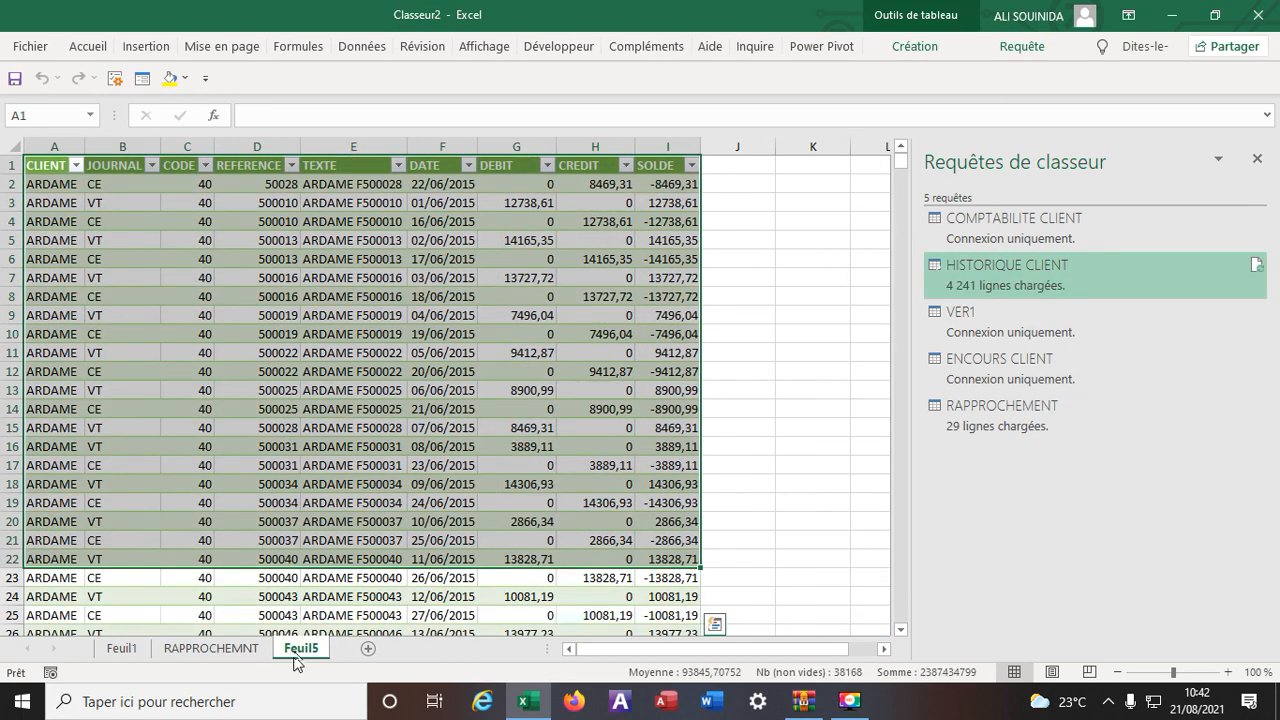
# Step: Rename the new worksheet Feuil5 as HISTORIQUE CLIENT
pyautogui.doubleClick(300, 648)
pyautogui.write('H')
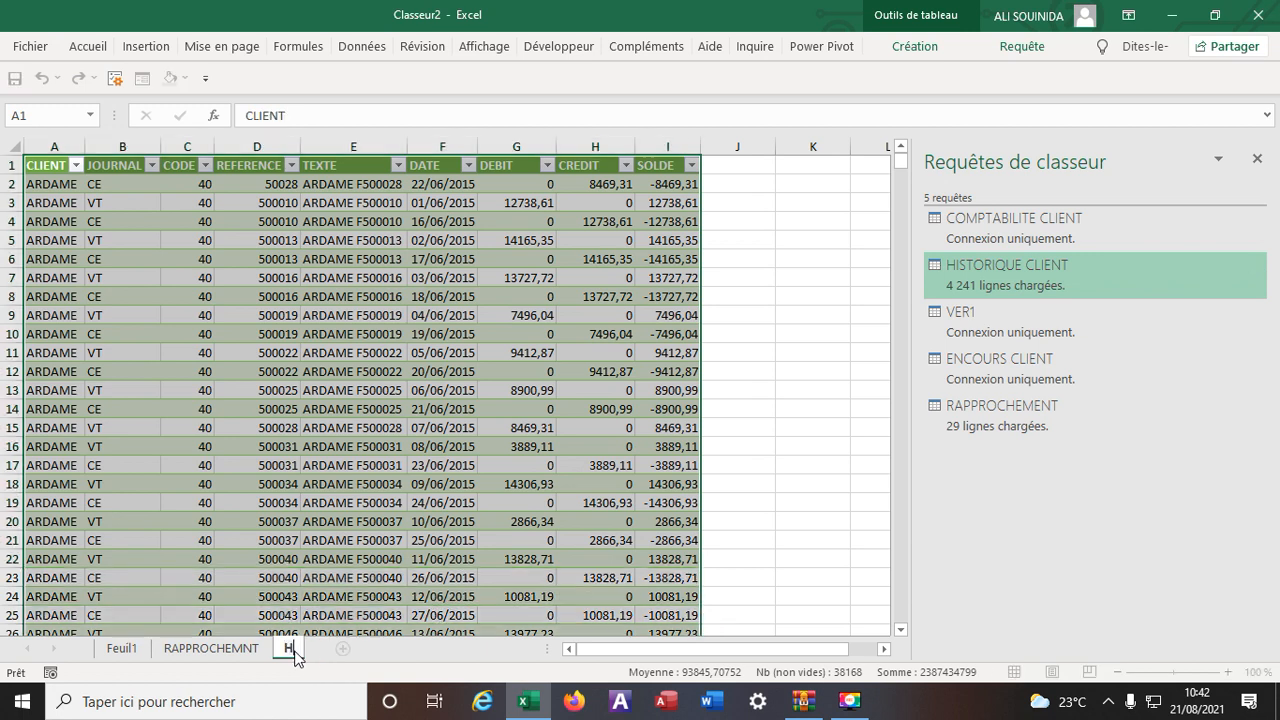
pyautogui.write('ISTOR')
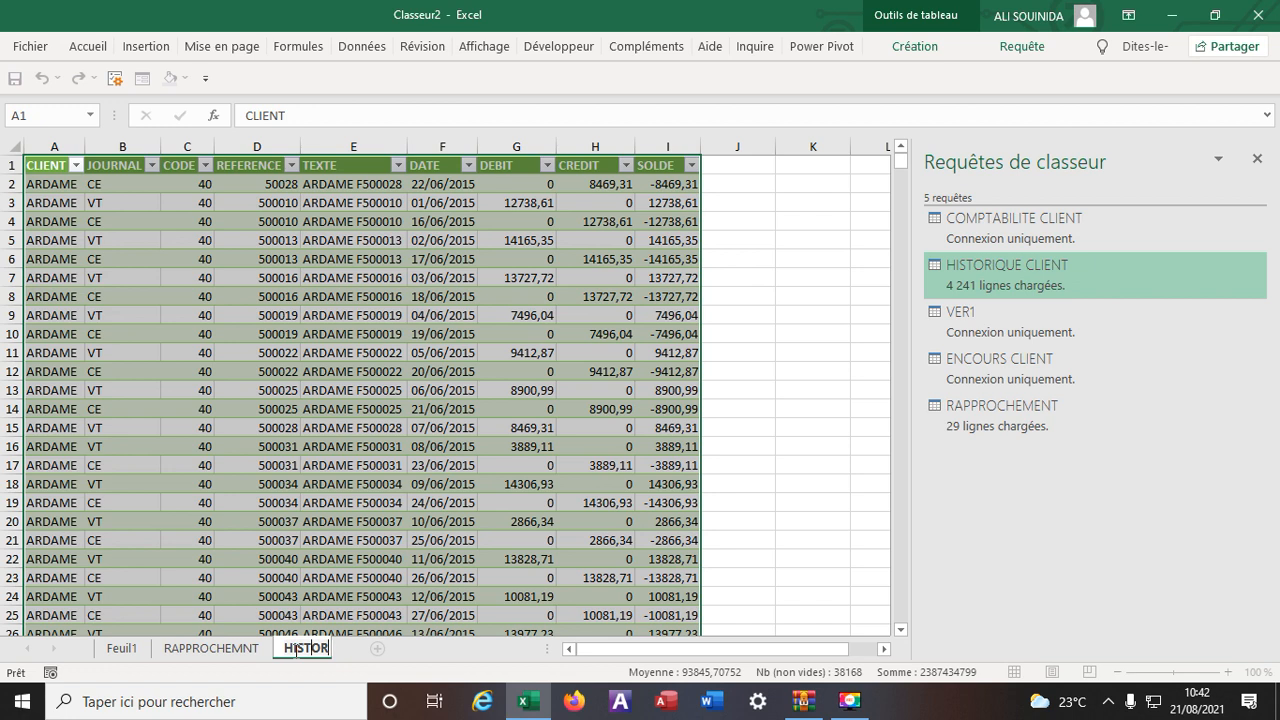
pyautogui.write('IQUE CLIEN')
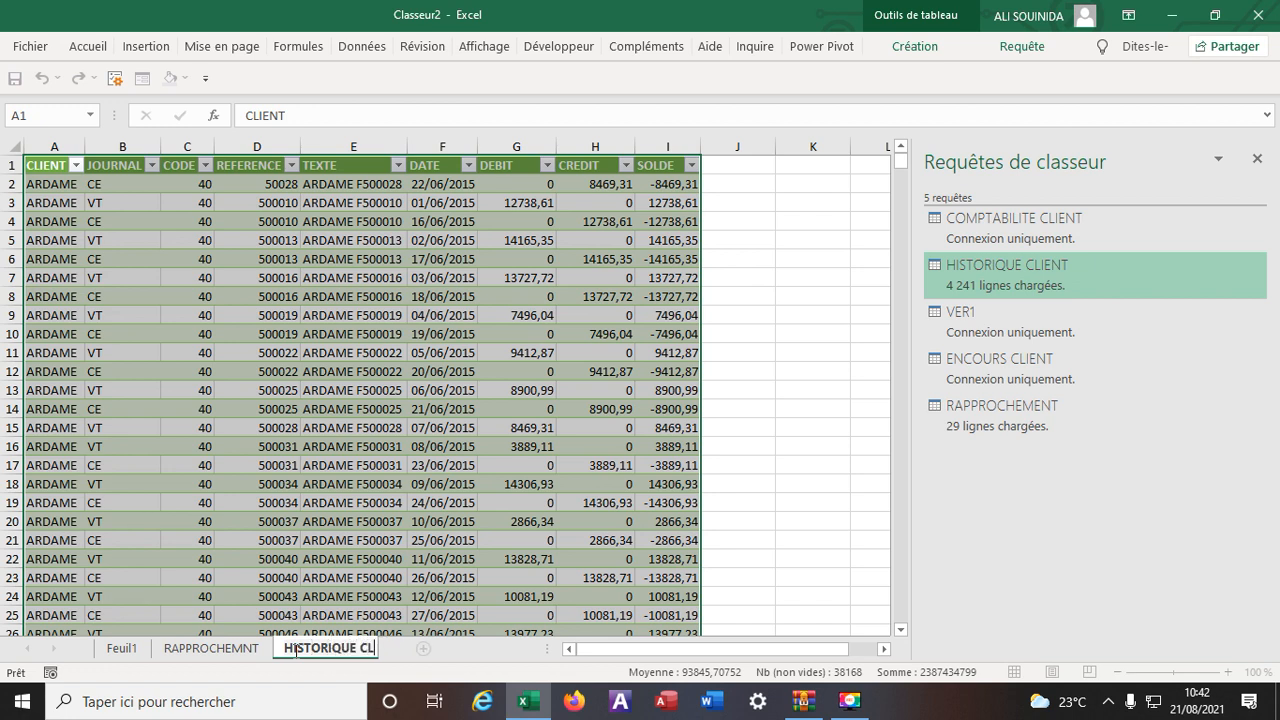
pyautogui.write('T')
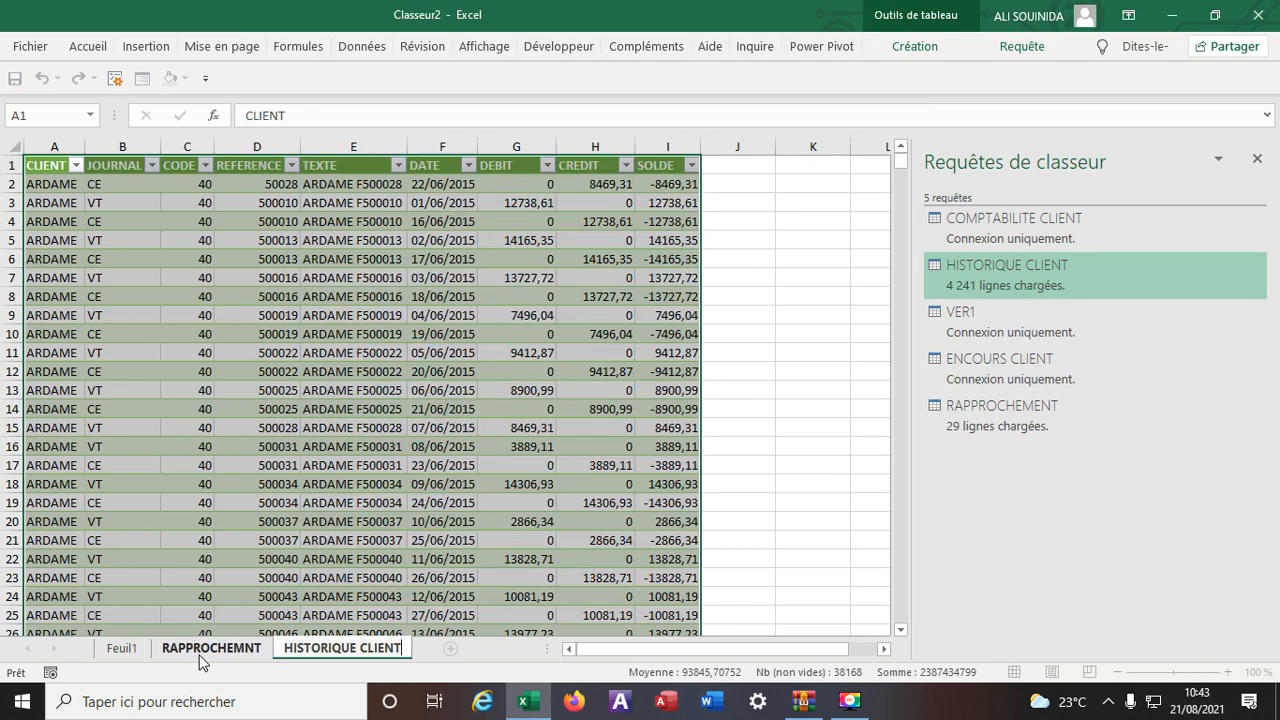
# Step: Load the ENCOURS CLIENT query as a table in a new worksheet
pyautogui.click(1003, 369)
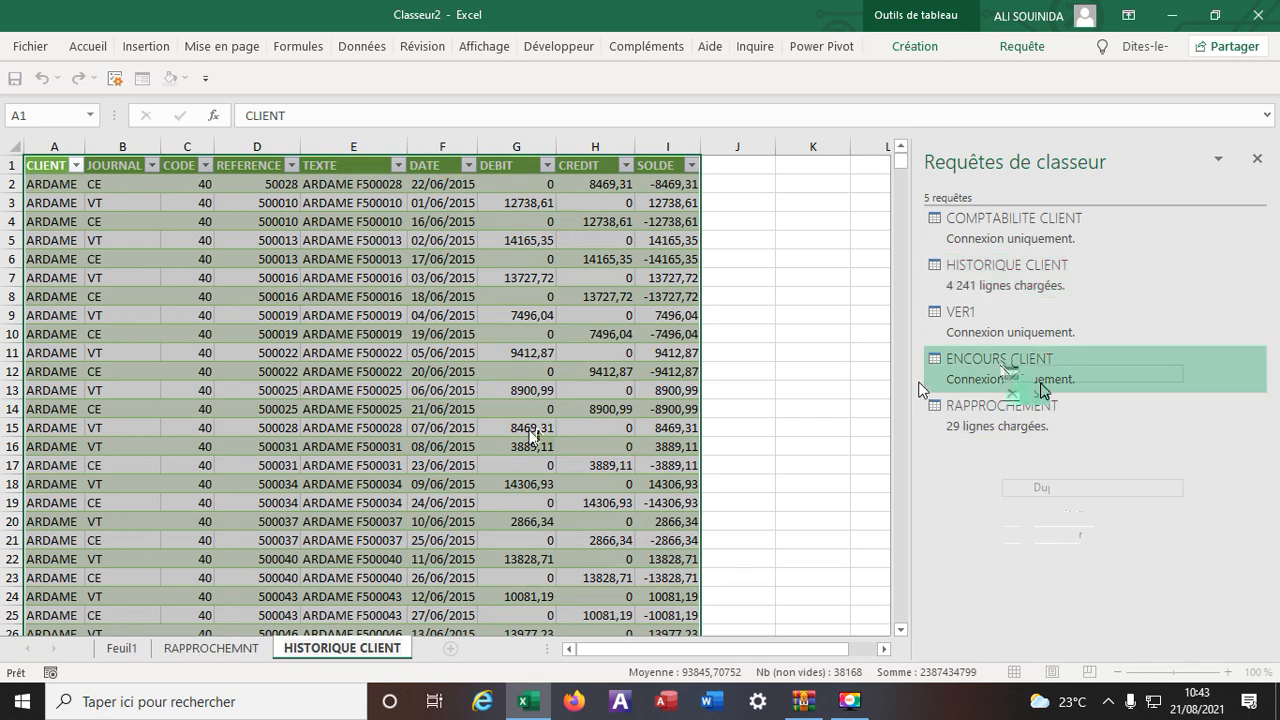
pyautogui.click(507, 436)
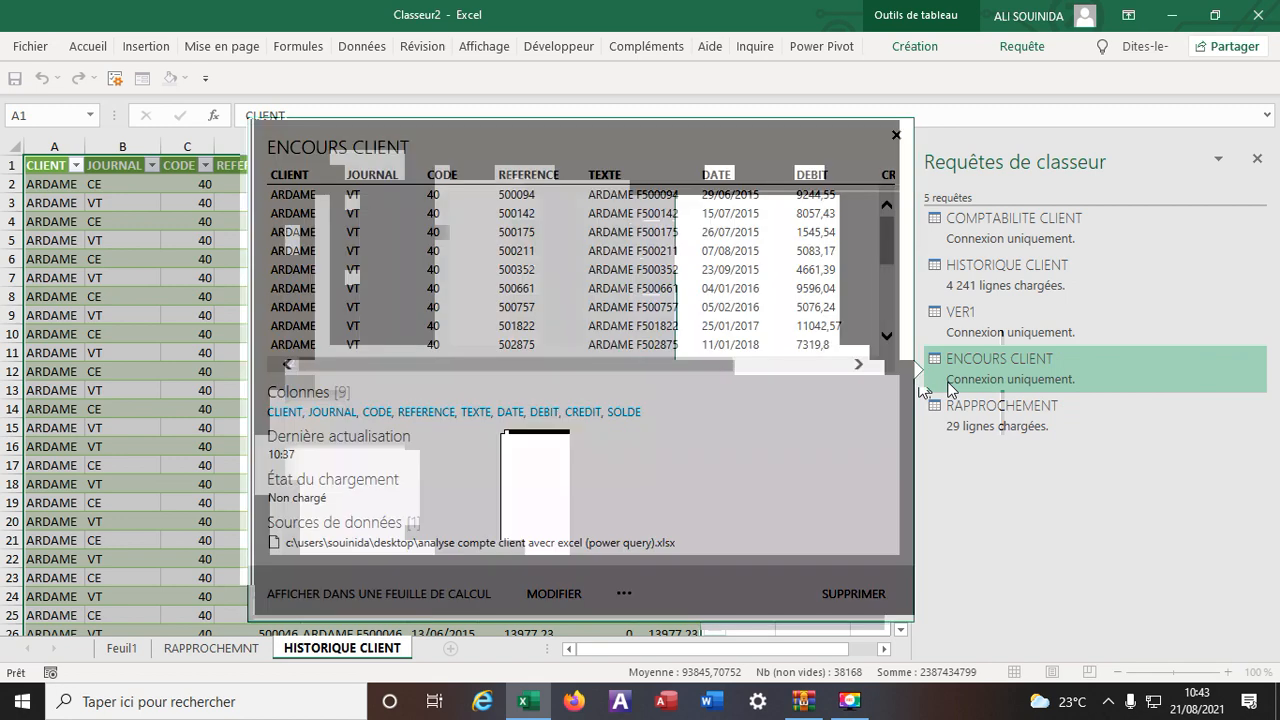
pyautogui.rightClick(985, 373)
pyautogui.click(1052, 463)
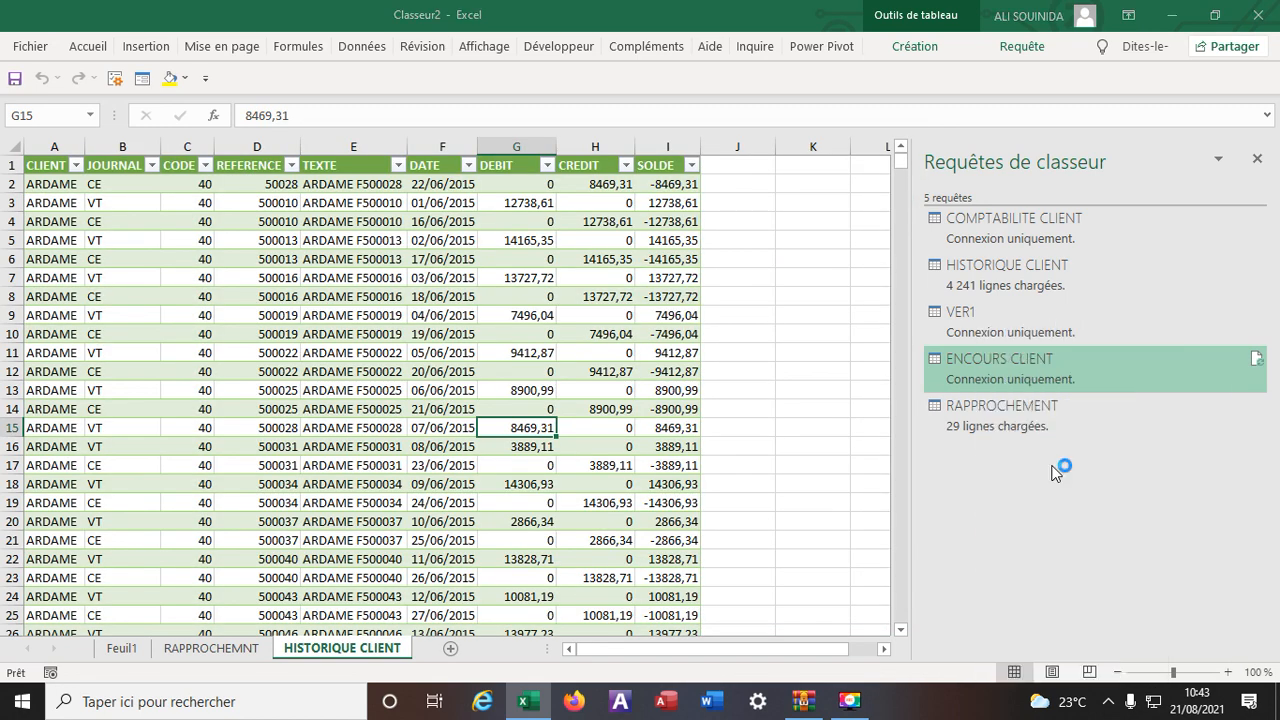
pyautogui.click(505, 267)
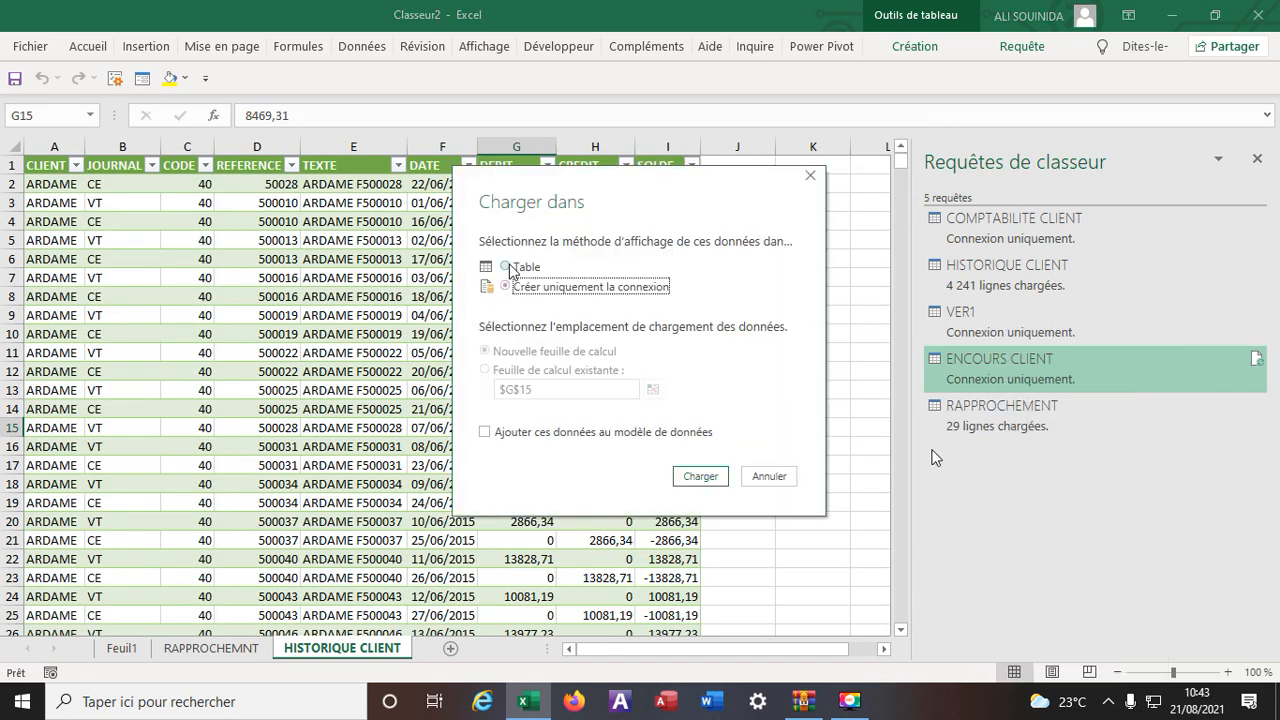
pyautogui.click(700, 476)
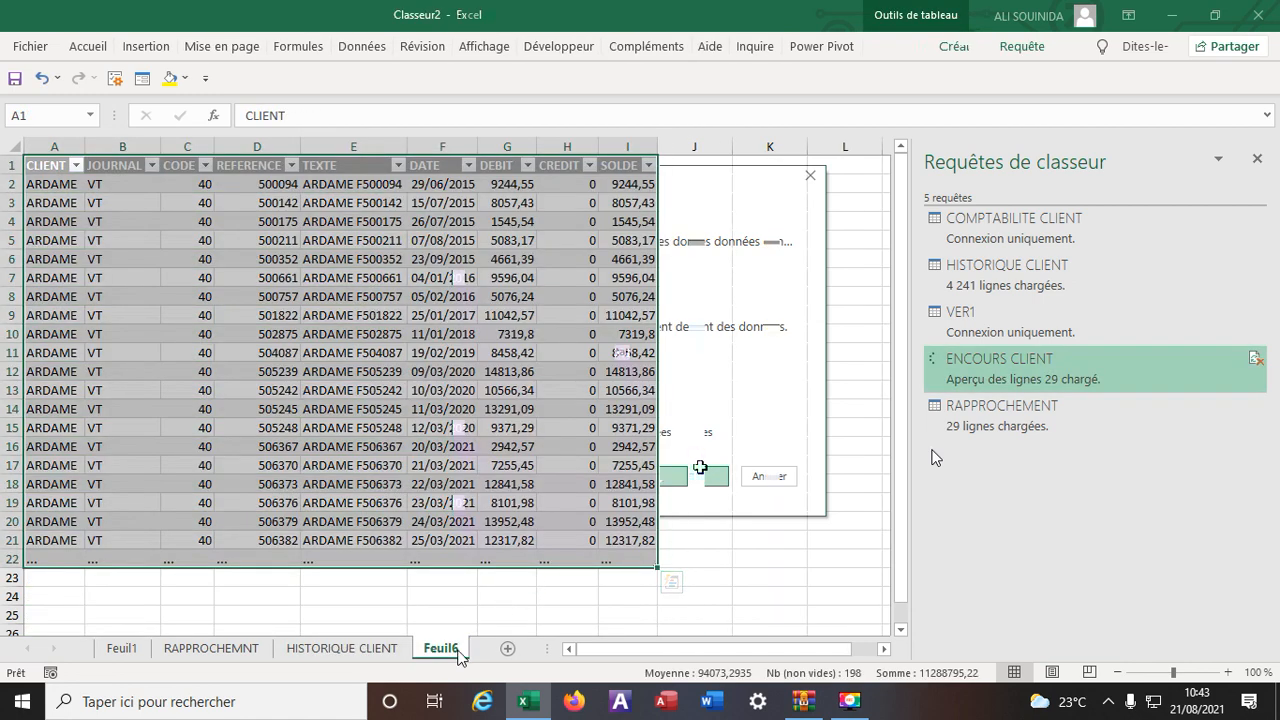
# Step: Rename the new worksheet Feuil6 as ENCOURS CLIENT
pyautogui.write('E')
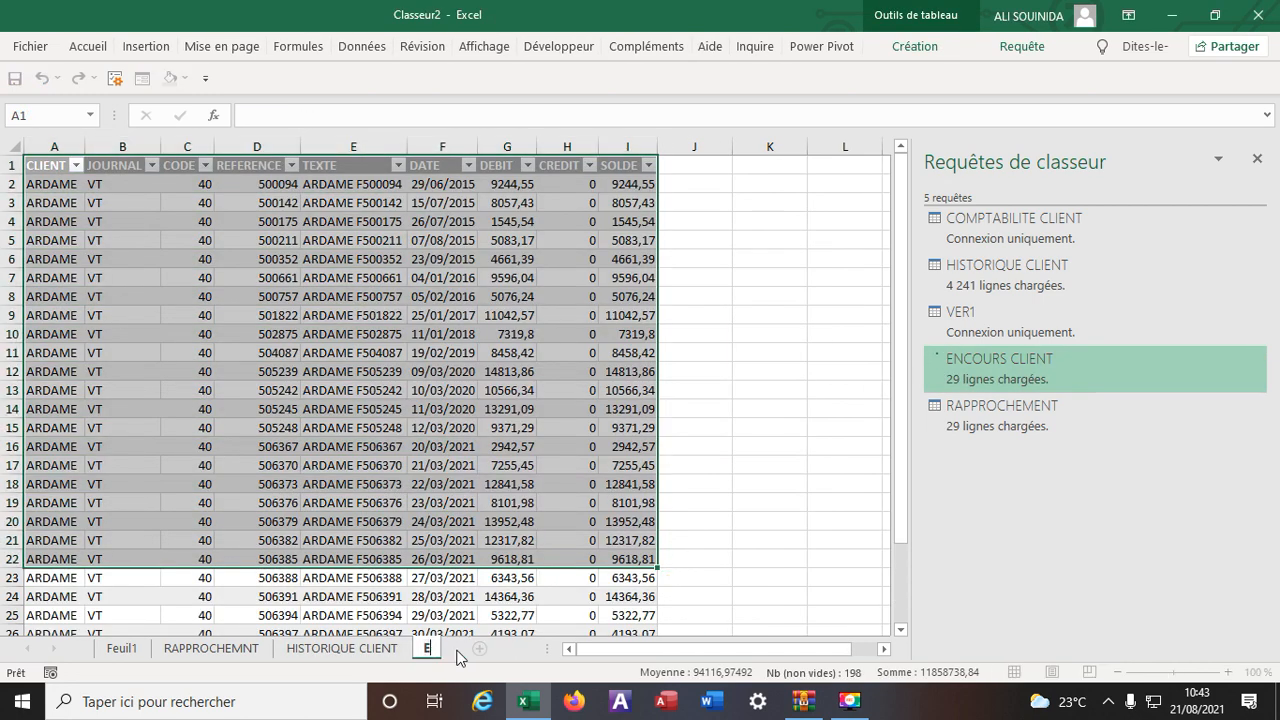
pyautogui.write('NCOURS C')
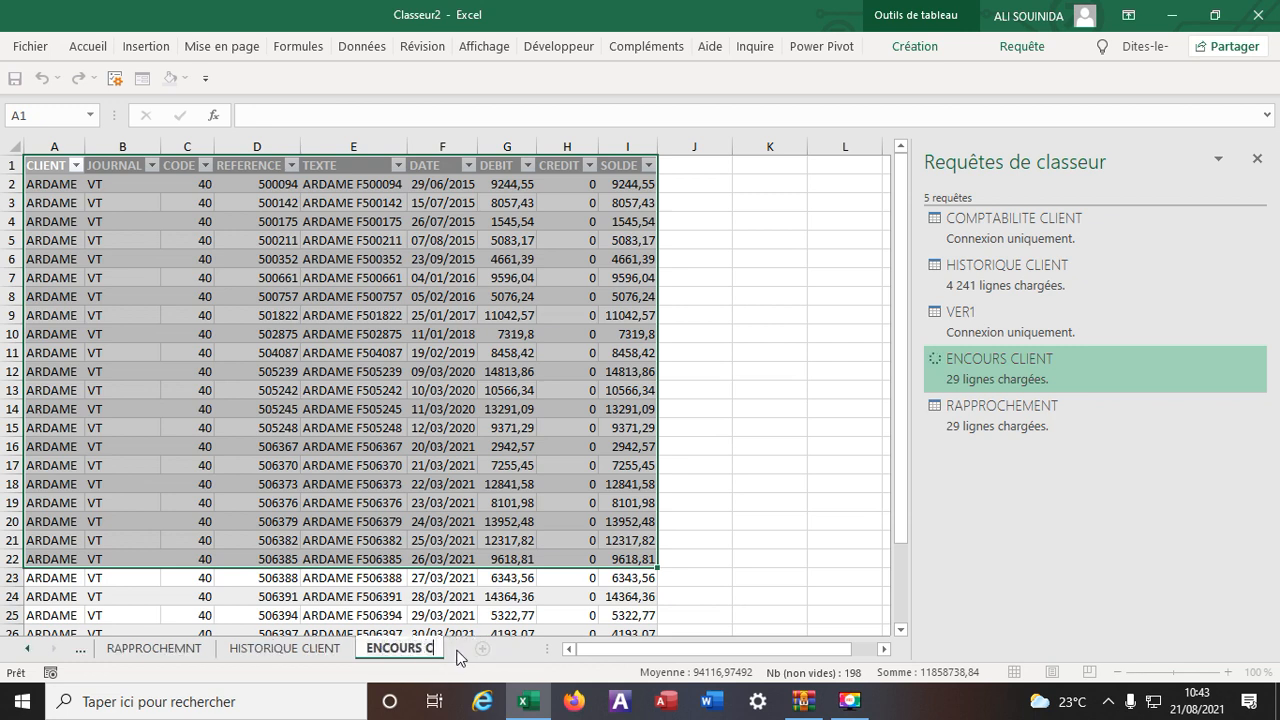
pyautogui.write('LIENT')
pyautogui.press('Return')
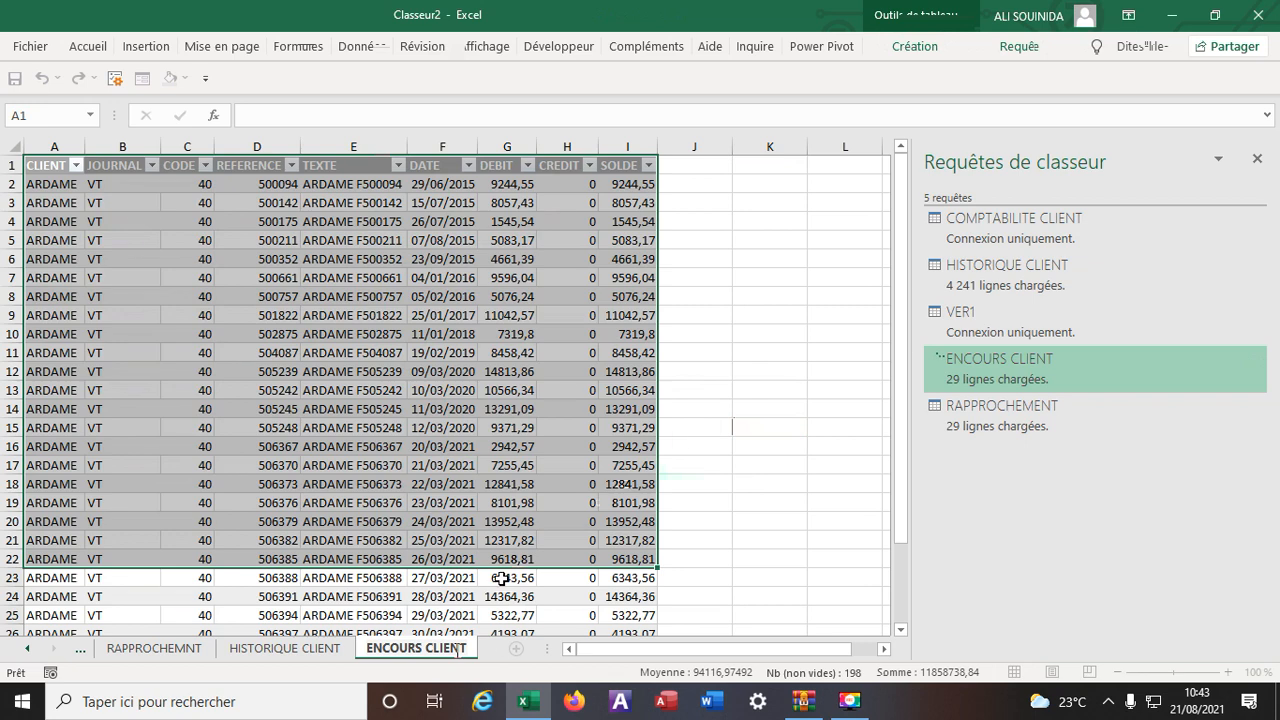
# Step: Load the COMPTABILITE CLIENT query as a table in a new worksheet and rename that sheet COMPTABILITE CLIENT
pyautogui.rightClick(1037, 230)
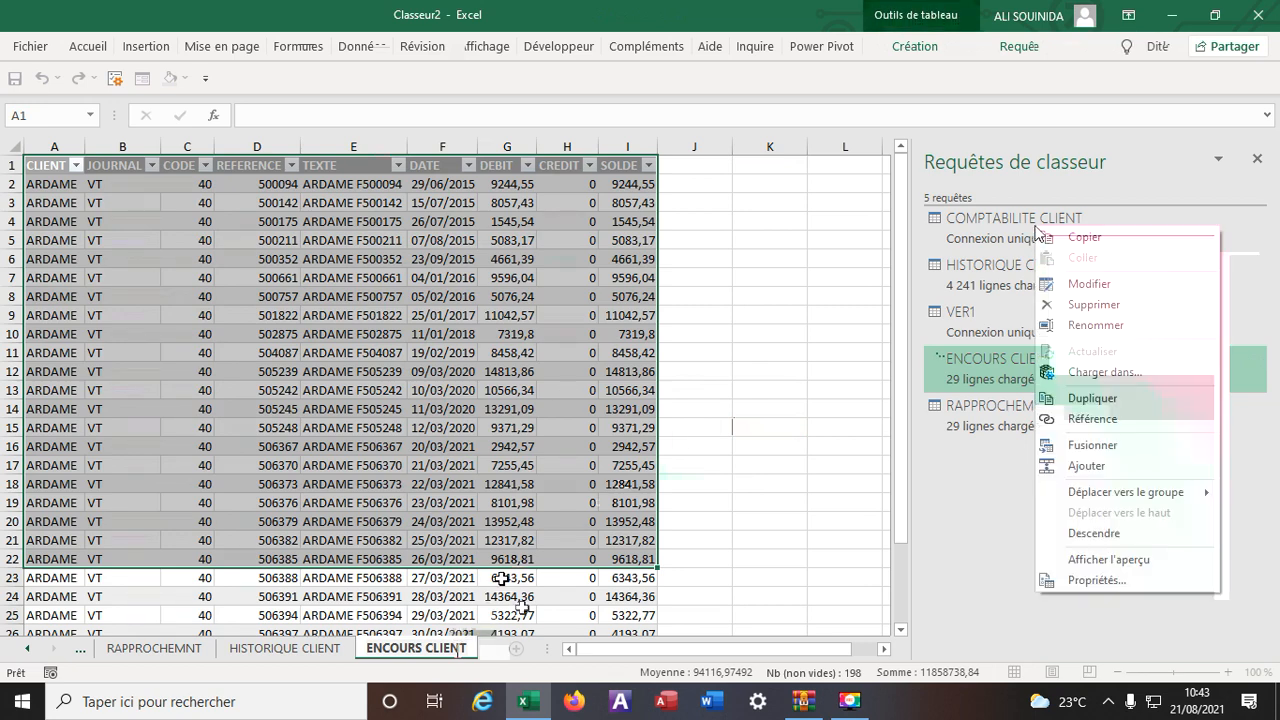
pyautogui.click(1105, 372)
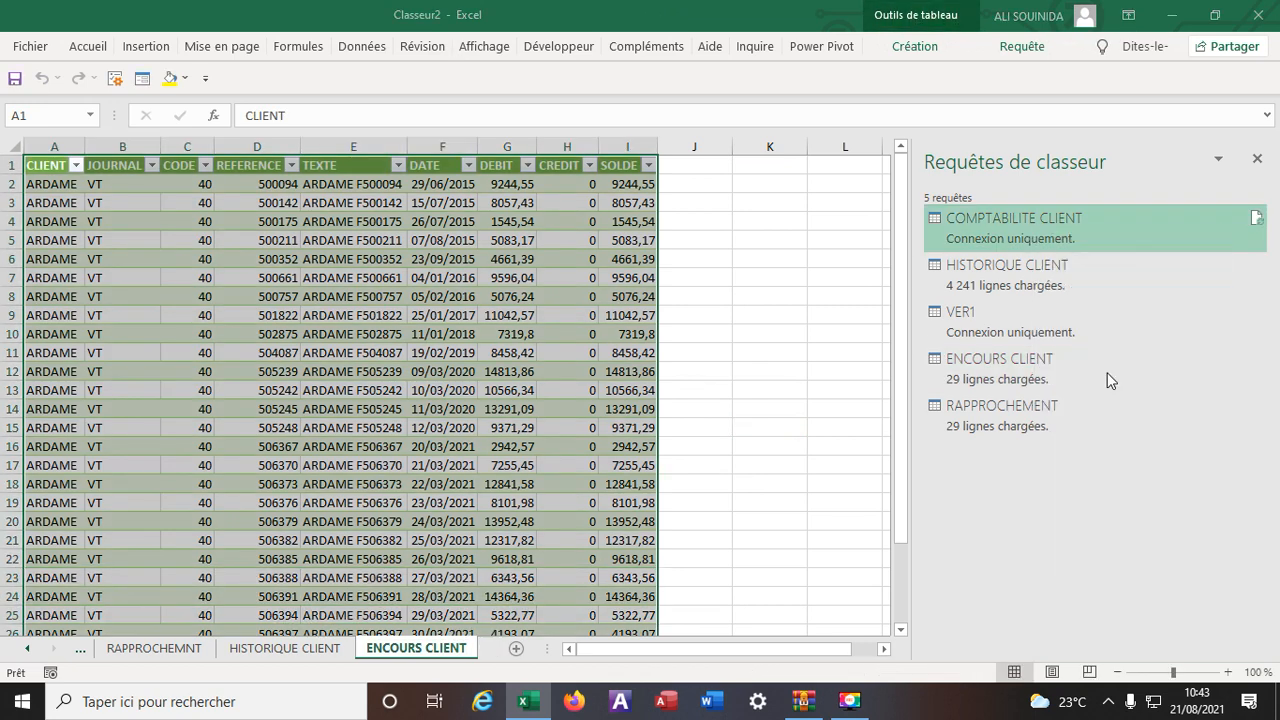
pyautogui.click(505, 266)
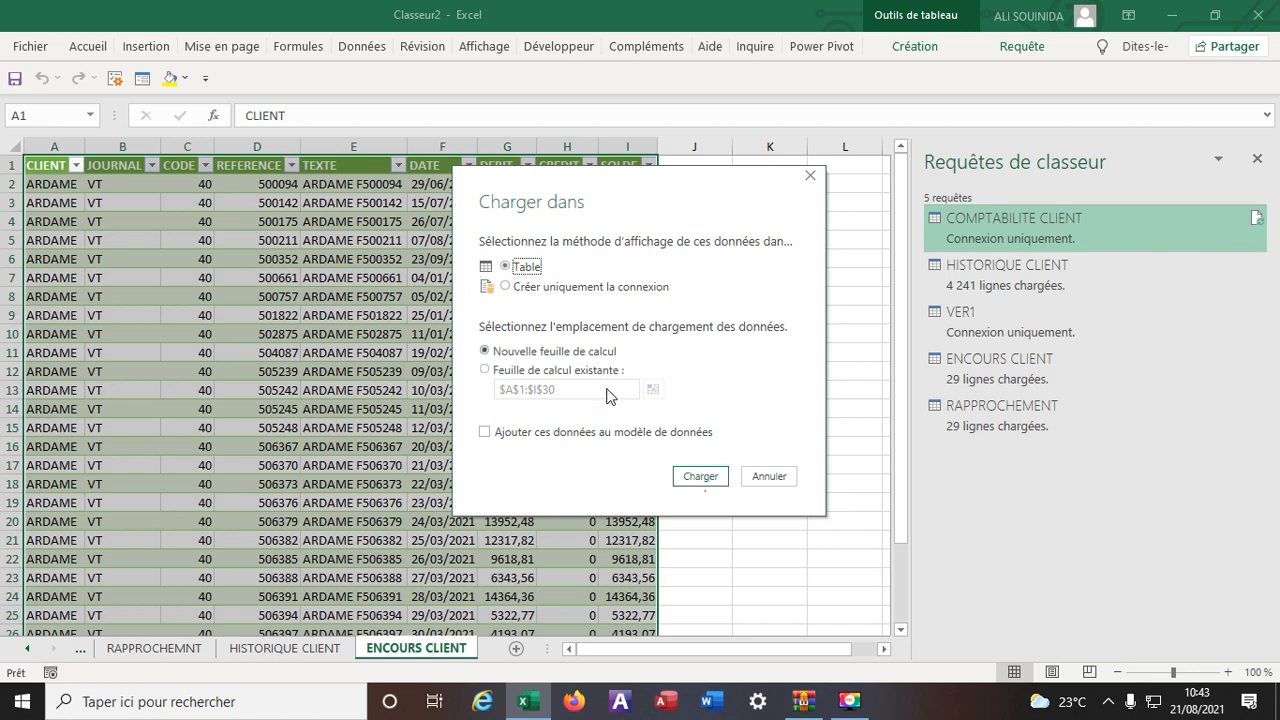
pyautogui.click(699, 476)
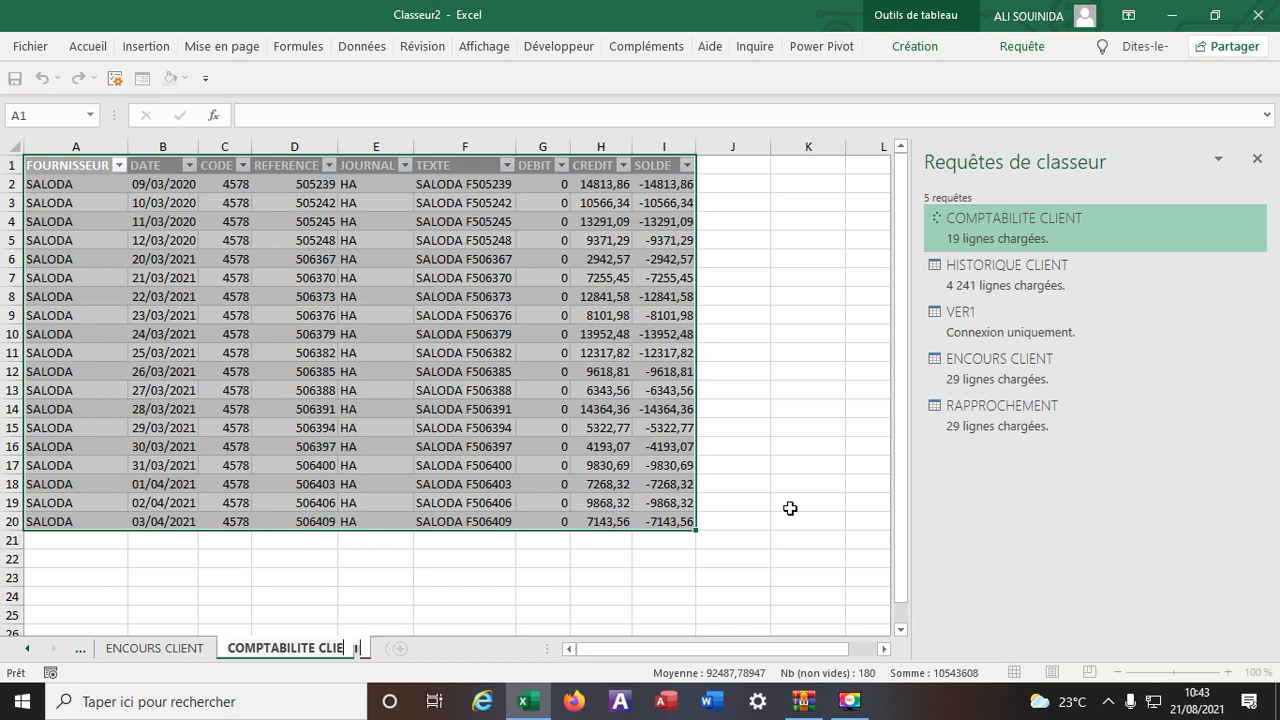
pyautogui.click(790, 508)
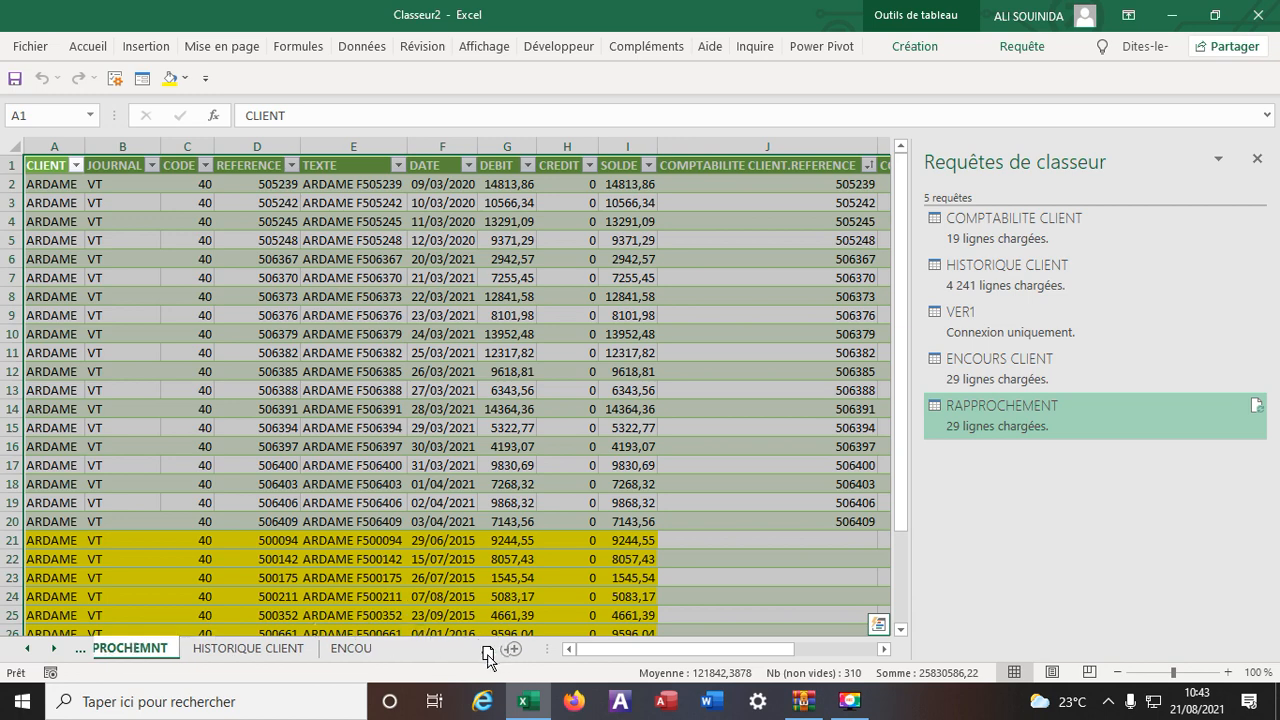
# Step: Move the RAPPROCHEMNT worksheet after ENCOURS CLIENT and delete the empty Feuil1 worksheet
pyautogui.click(30, 650)
pyautogui.rightClick(121, 648)
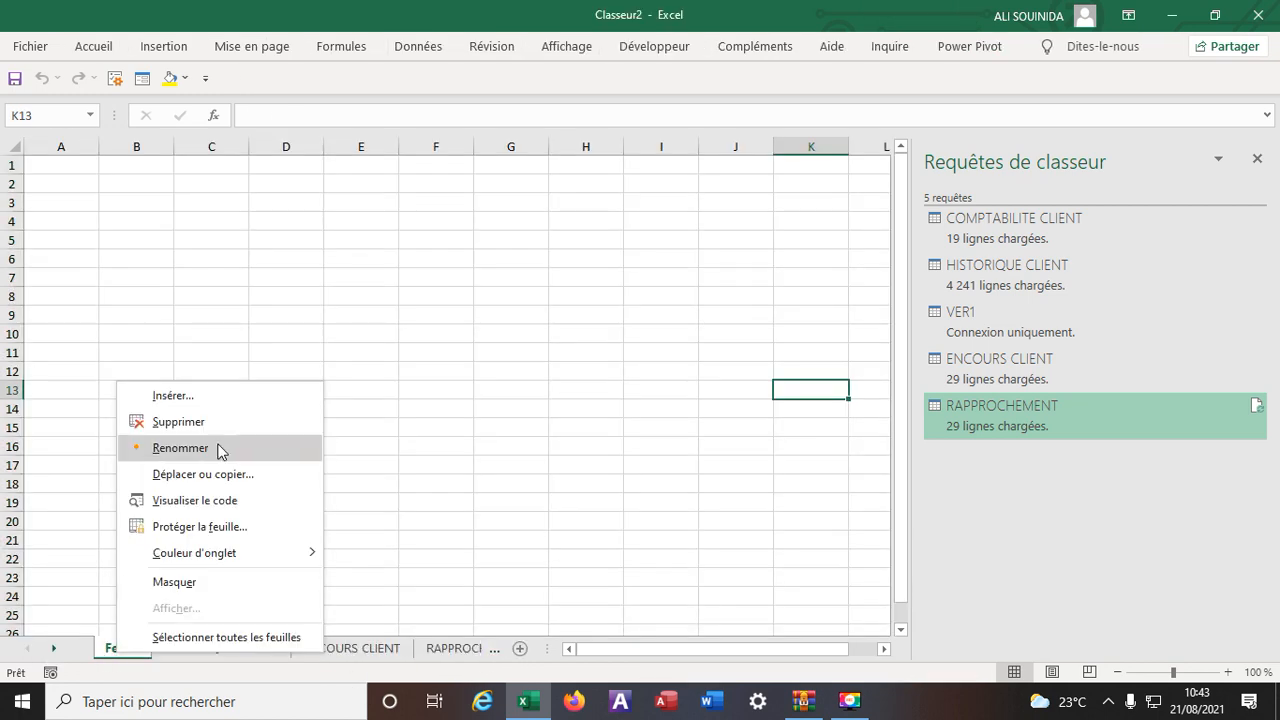
pyautogui.click(208, 418)
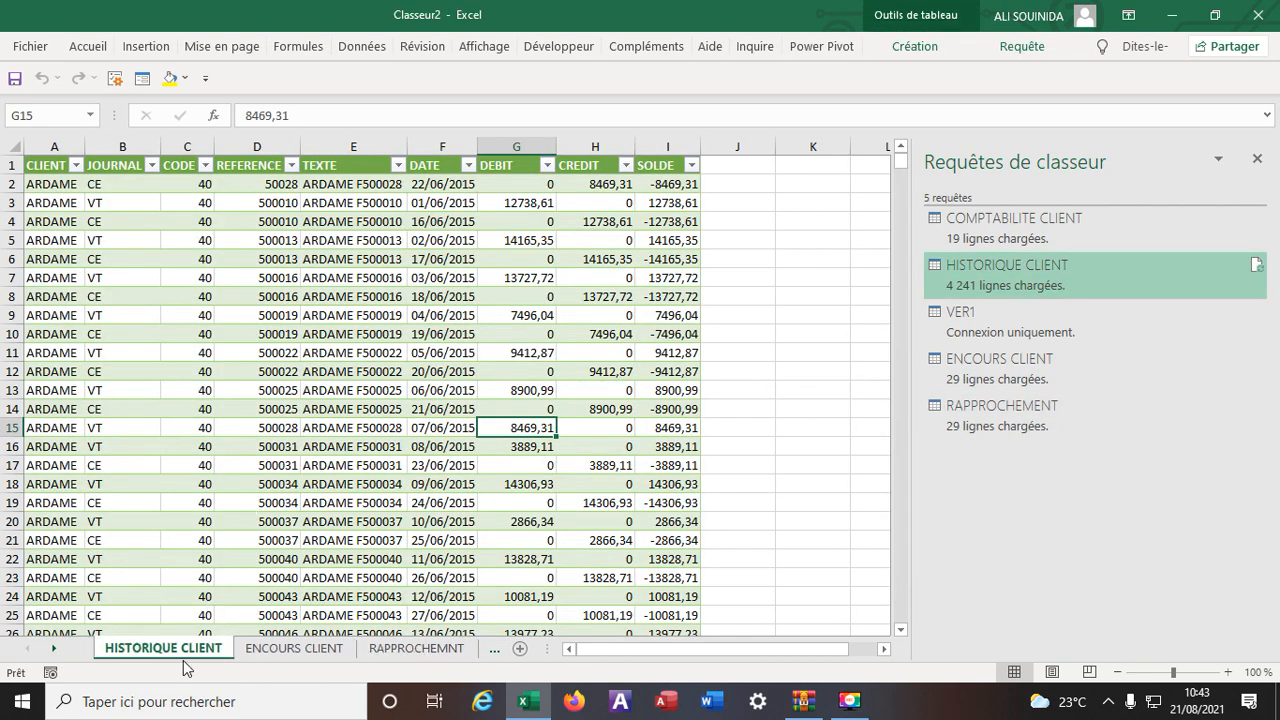
# Step: Review the RAPPROCHEMNT and COMPTABILITE CLIENT worksheets
pyautogui.click(414, 652)
pyautogui.click(54, 650)
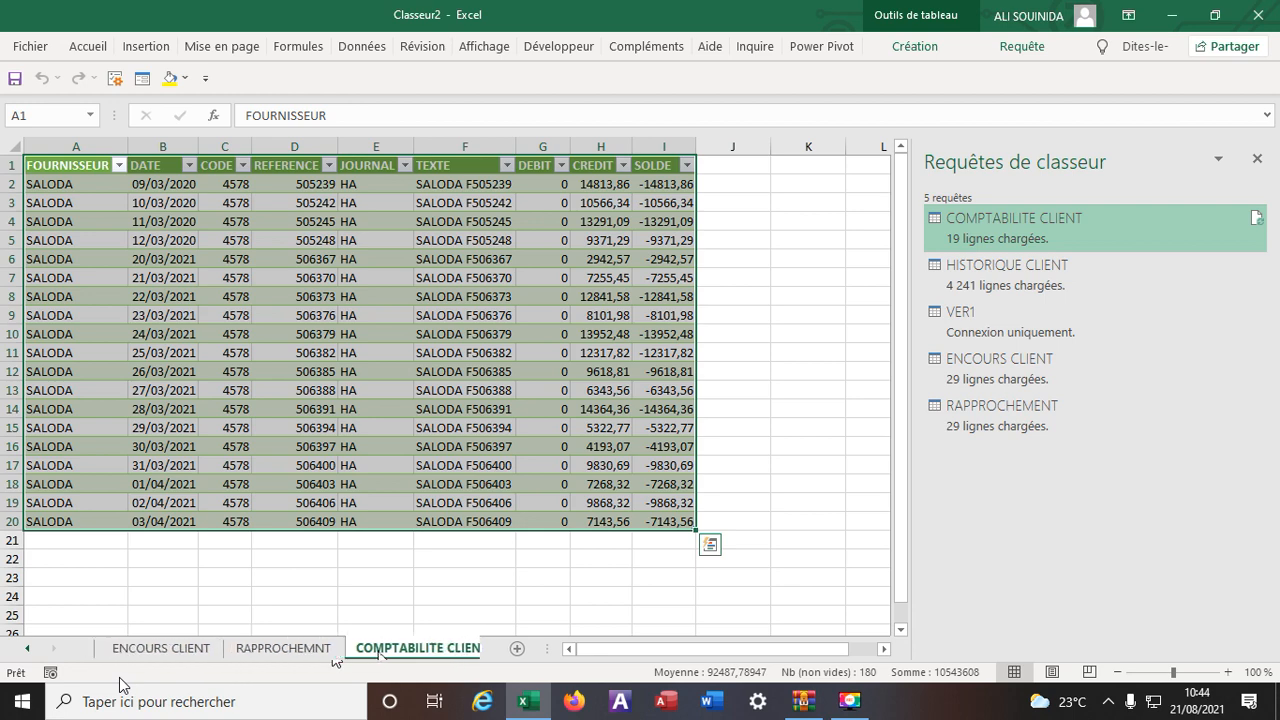
pyautogui.click(674, 631)
# Step: Hide the workbook queries list and examine the HISTORIQUE CLIENT table down to its last SOLDE cell
pyautogui.click(210, 650)
pyautogui.scroll(-13, 745, 374)
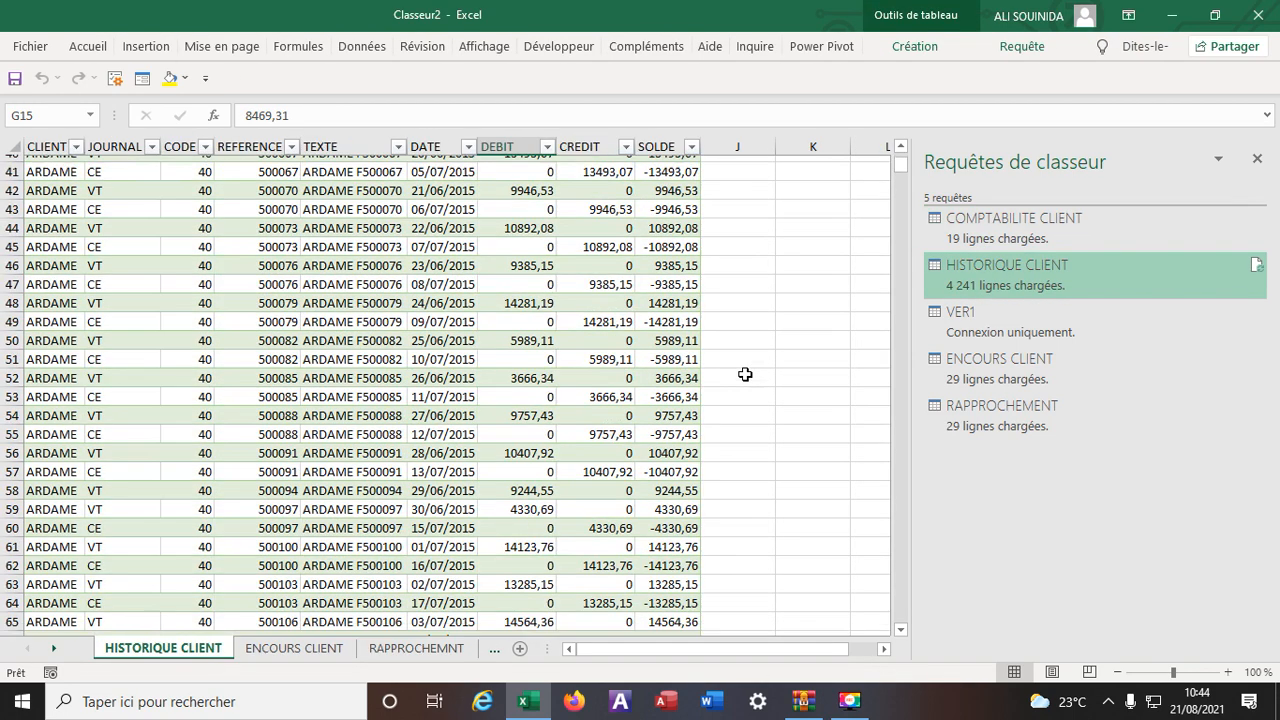
pyautogui.scroll(-20, 745, 374)
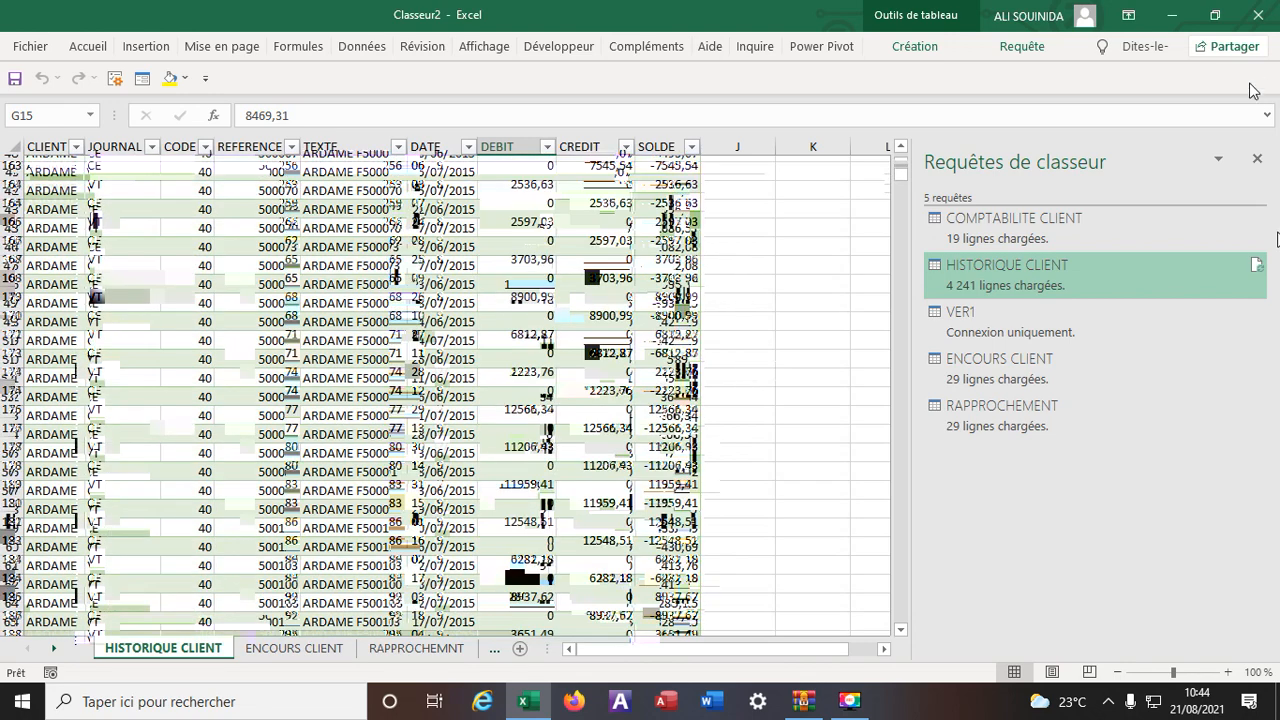
pyautogui.click(1257, 162)
pyautogui.scroll(-20, 760, 420)
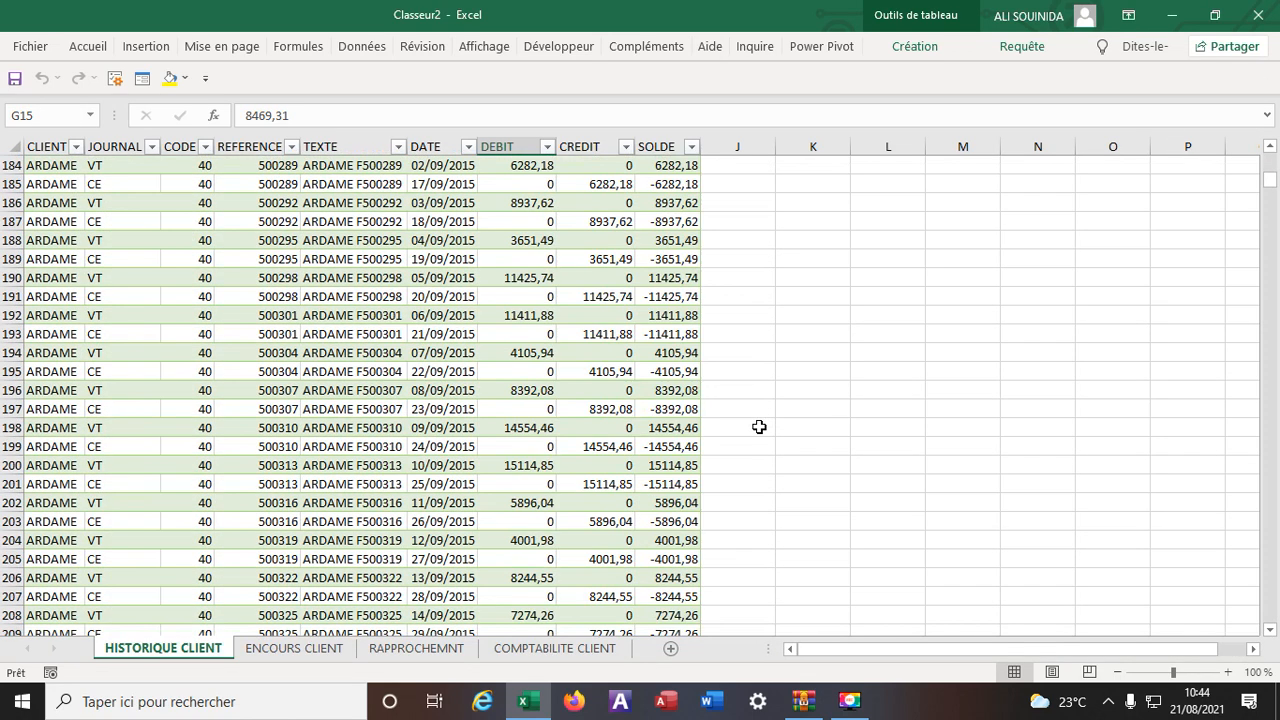
pyautogui.scroll(-20, 760, 426)
pyautogui.moveTo(1270, 192); pyautogui.dragTo(1263, 600)
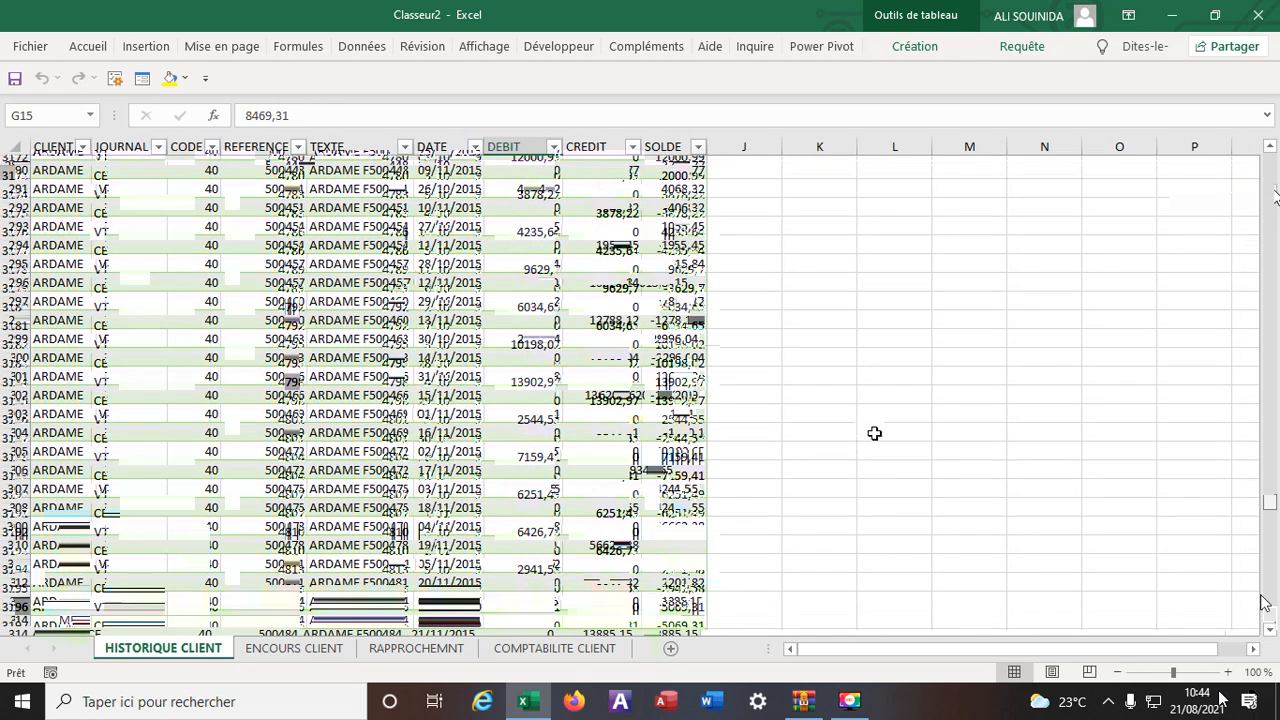
pyautogui.hotkey('ctrl', 'End')
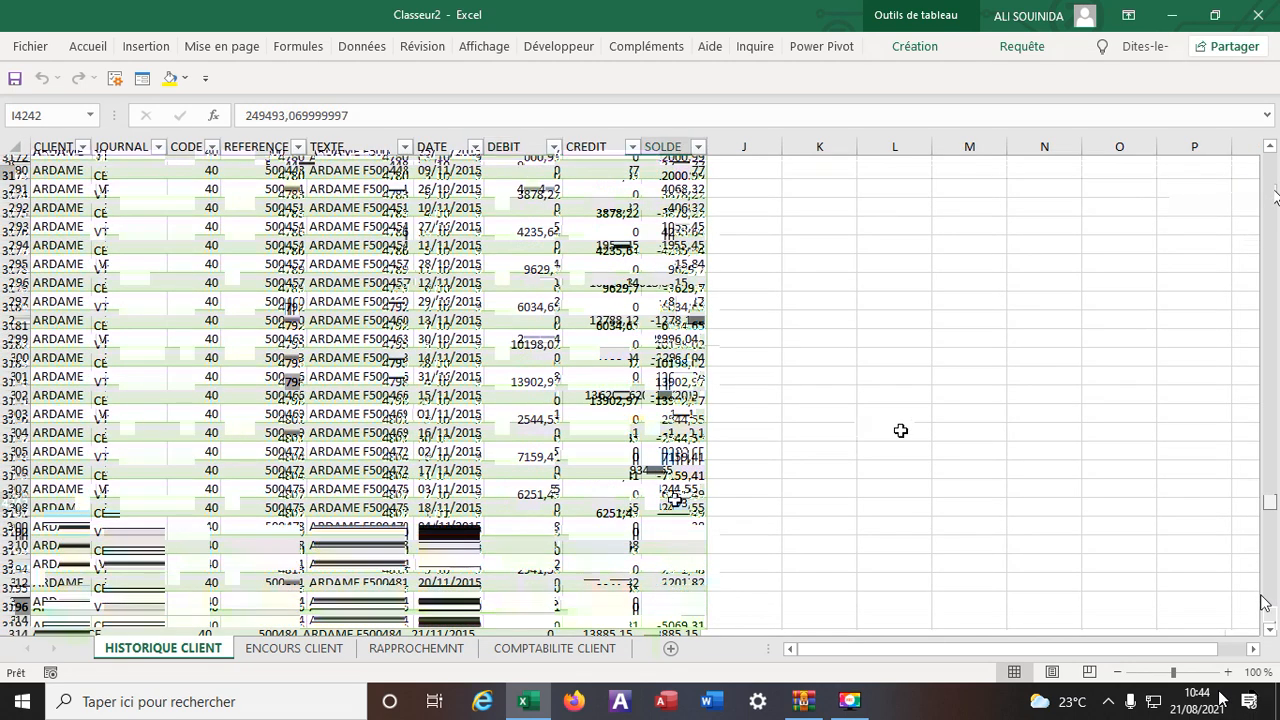
# Step: Select the SOLDE values of the ENCOURS CLIENT table to read their sum
pyautogui.click(300, 655)
pyautogui.scroll(-9, 889, 393)
pyautogui.scroll(4, 889, 393)
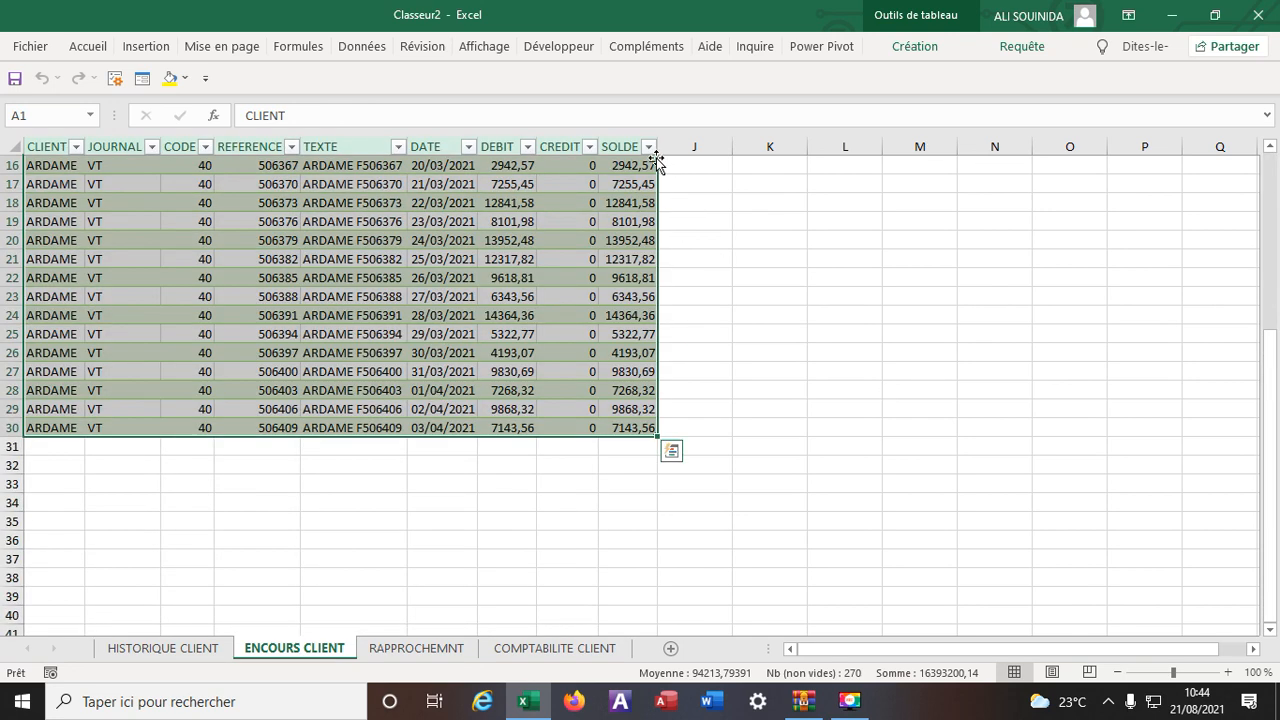
pyautogui.click(631, 138)
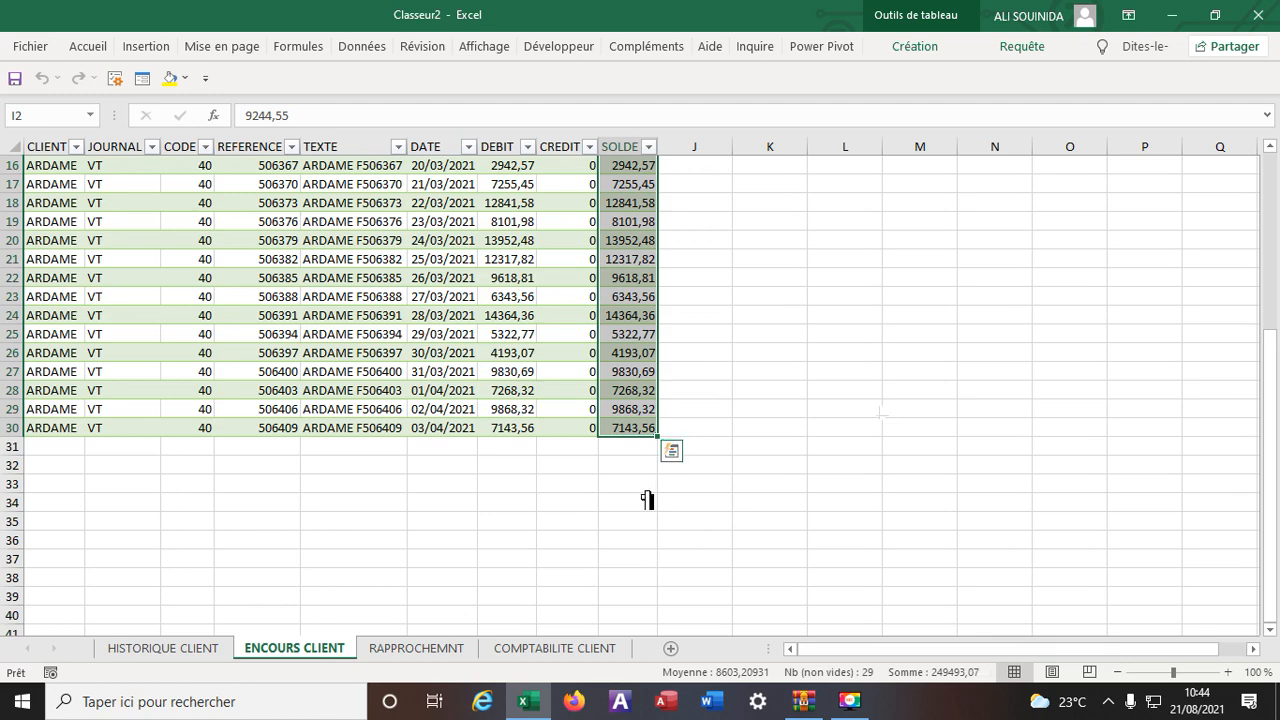
# Step: Check the SOLDE sums on the RAPPROCHEMNT sheet, first for the matched rows and then for the whole column
pyautogui.click(412, 650)
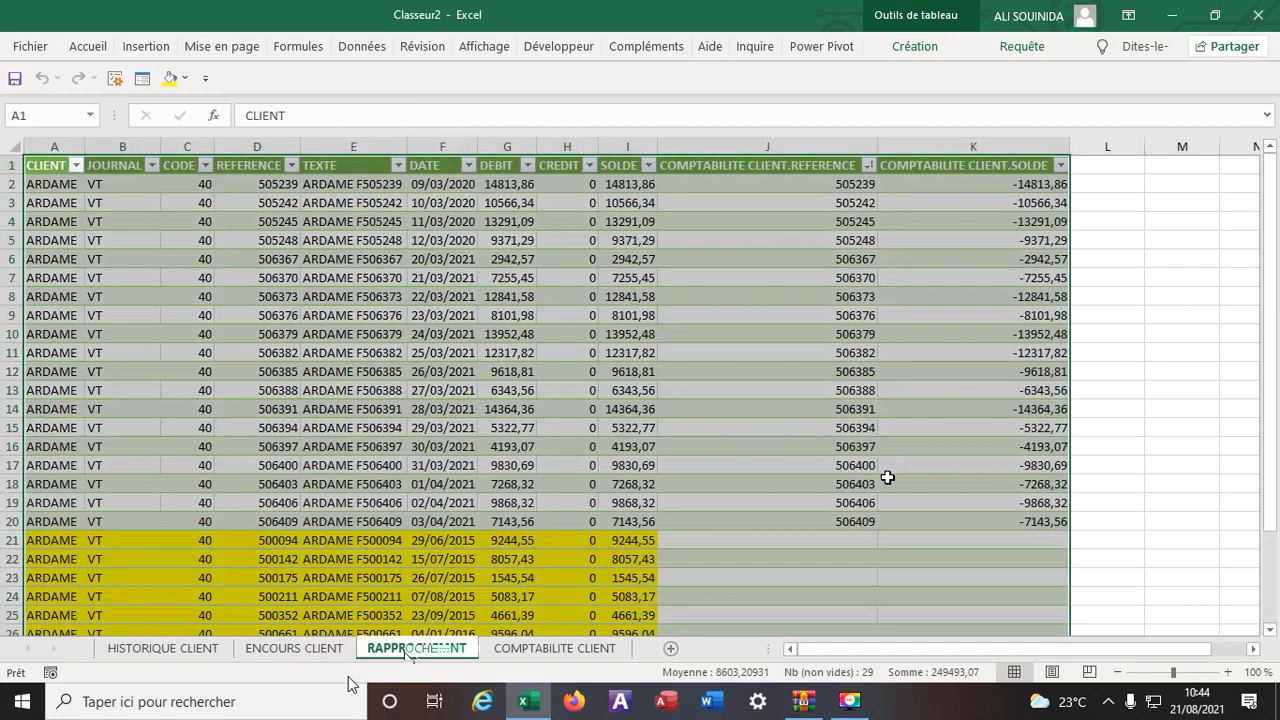
pyautogui.scroll(-1, 886, 480)
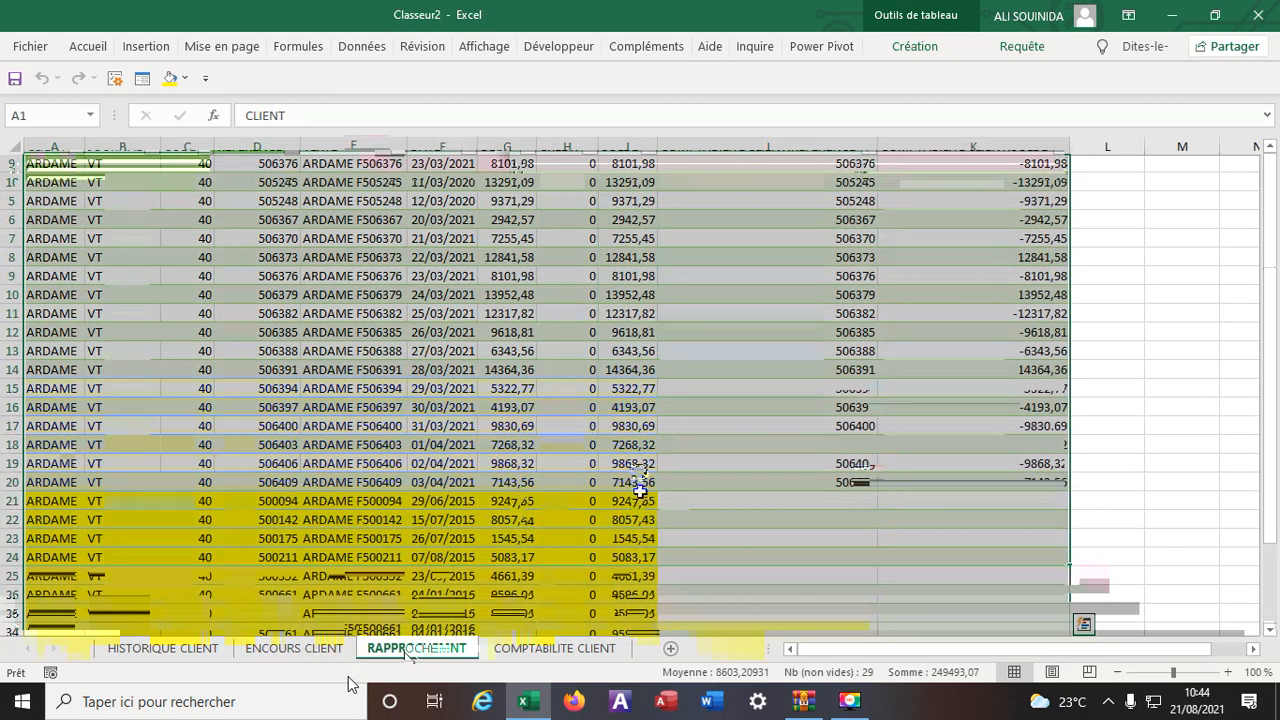
pyautogui.moveTo(640, 490); pyautogui.dragTo(634, 183)
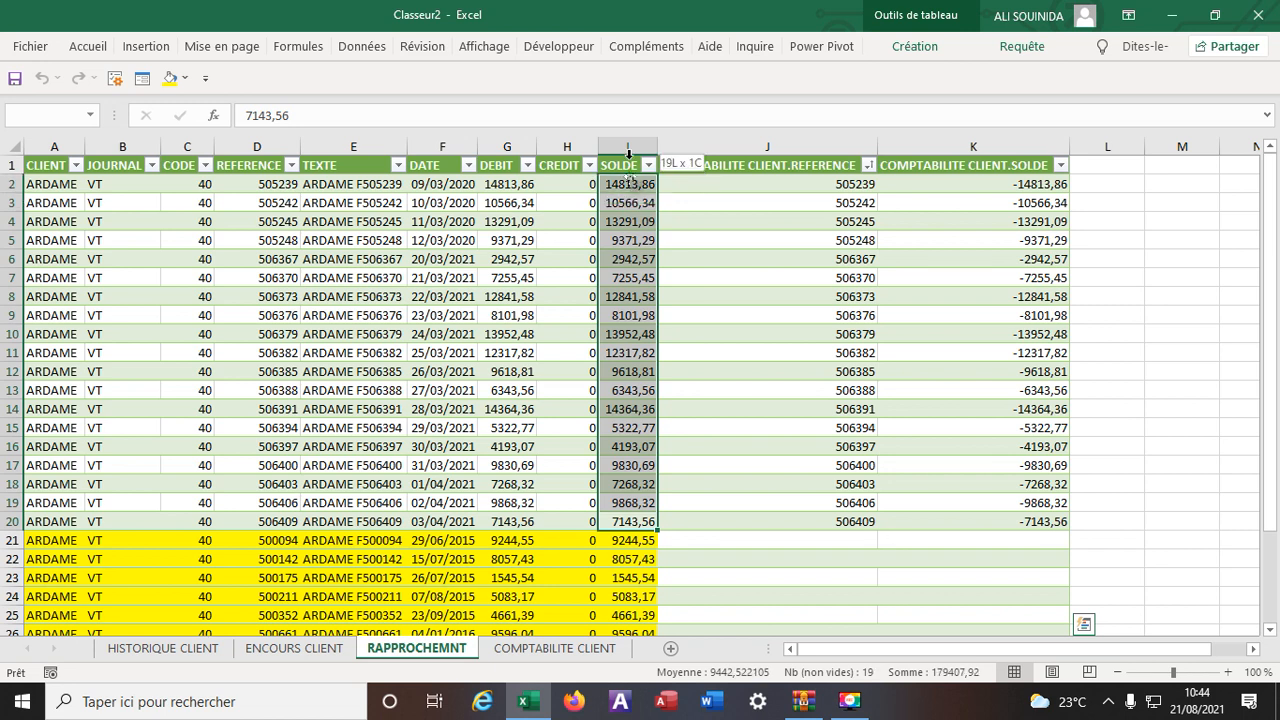
pyautogui.click(626, 145)
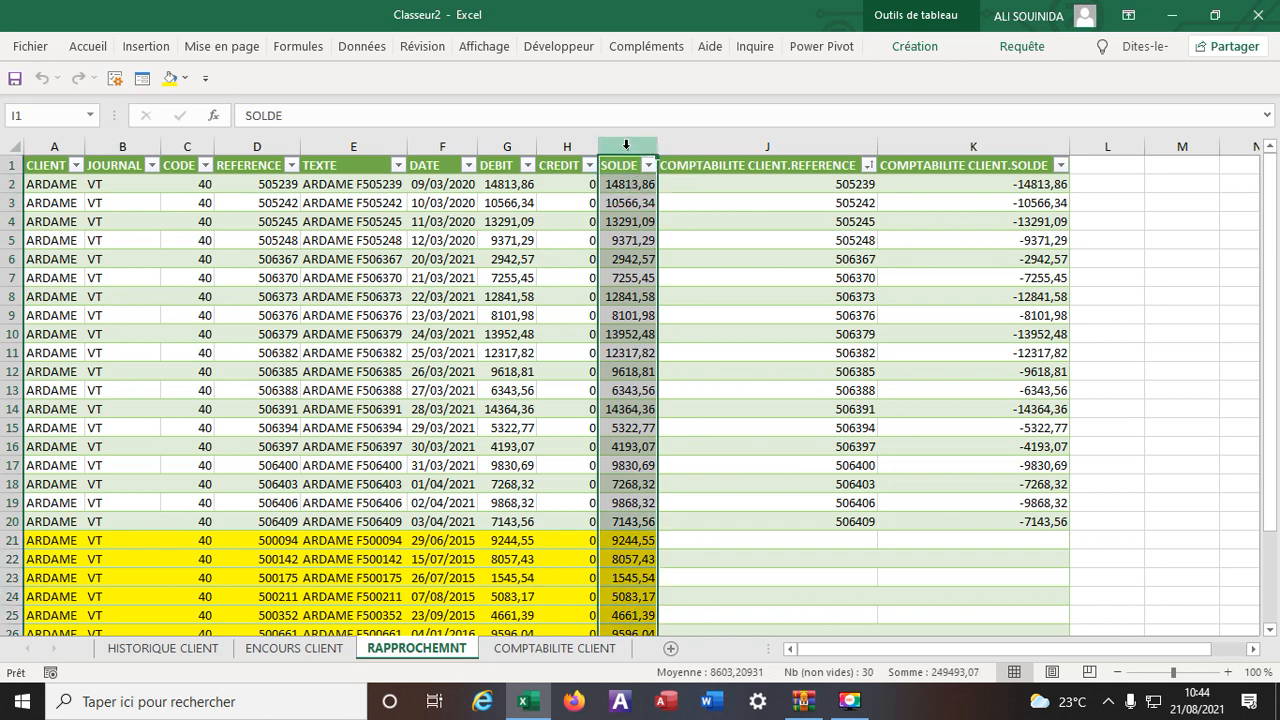
pyautogui.scroll(-5, 679, 325)
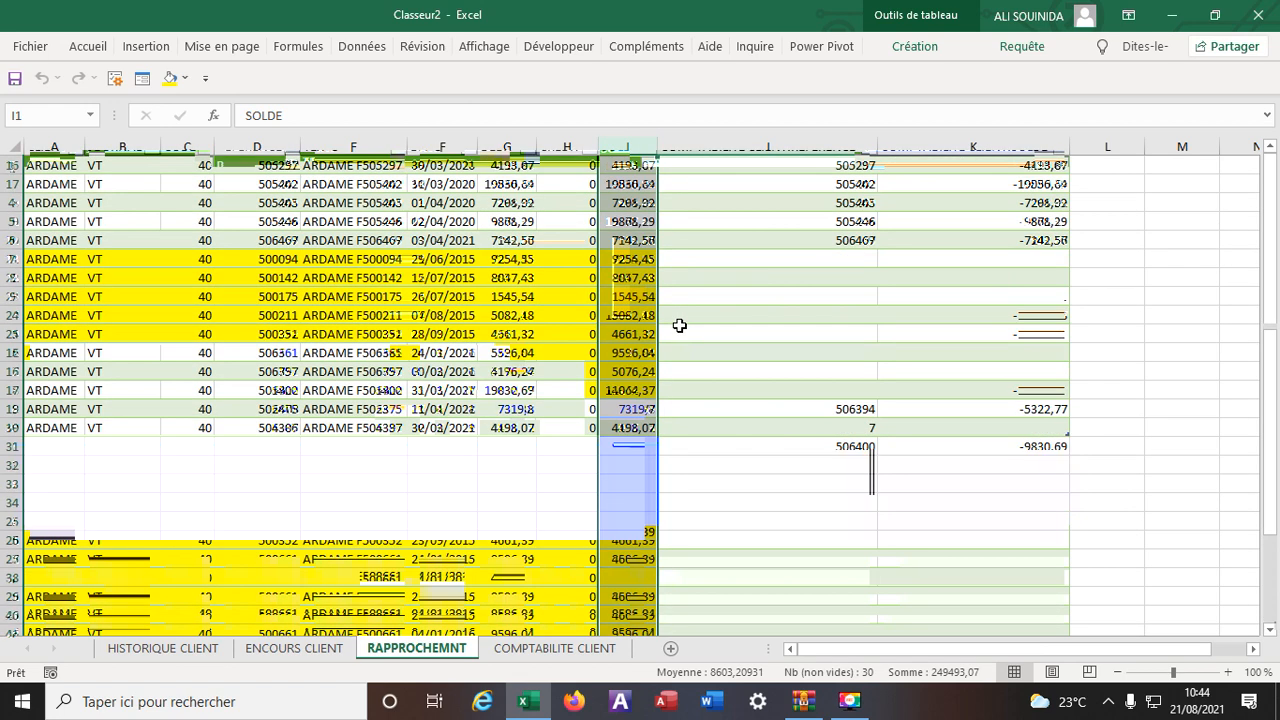
pyautogui.scroll(4, 679, 325)
pyautogui.scroll(1, 679, 325)
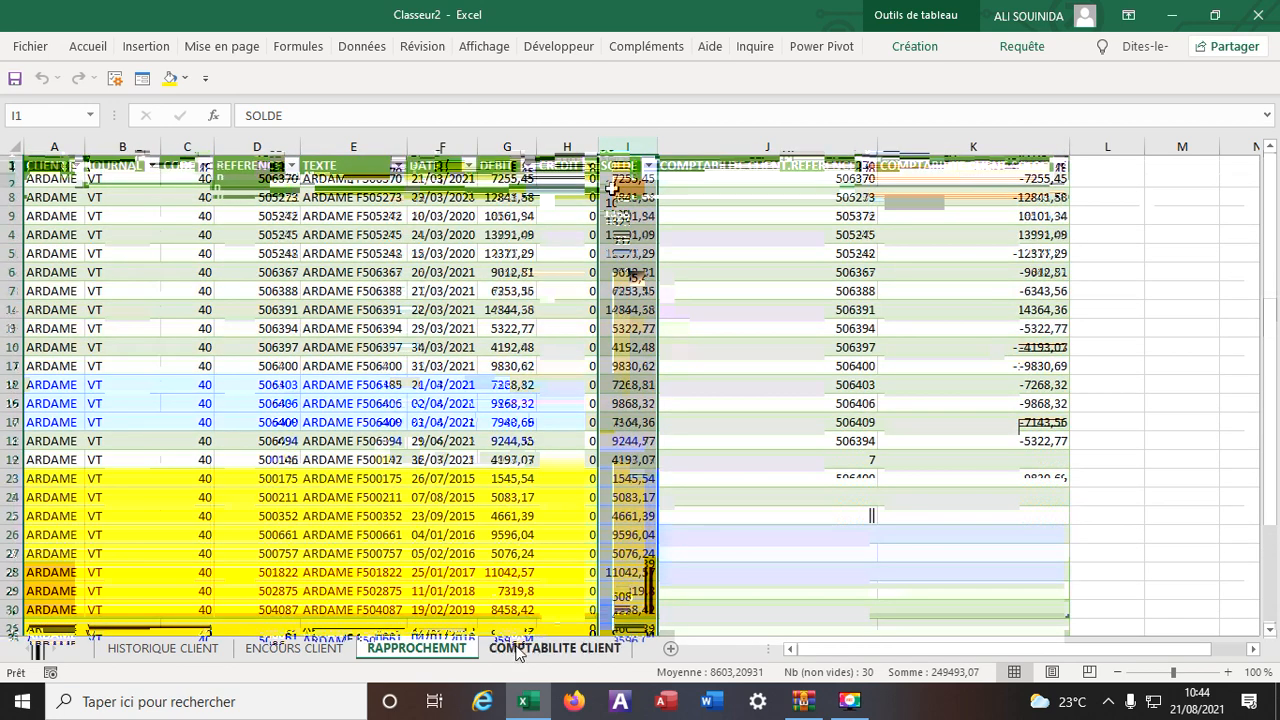
# Step: Compare the sum of the SOLDE column in ENCOURS CLIENT with that of the SOLDE column in RAPPROCHEMNT
pyautogui.click(300, 648)
pyautogui.scroll(5, 630, 190)
pyautogui.click(626, 140)
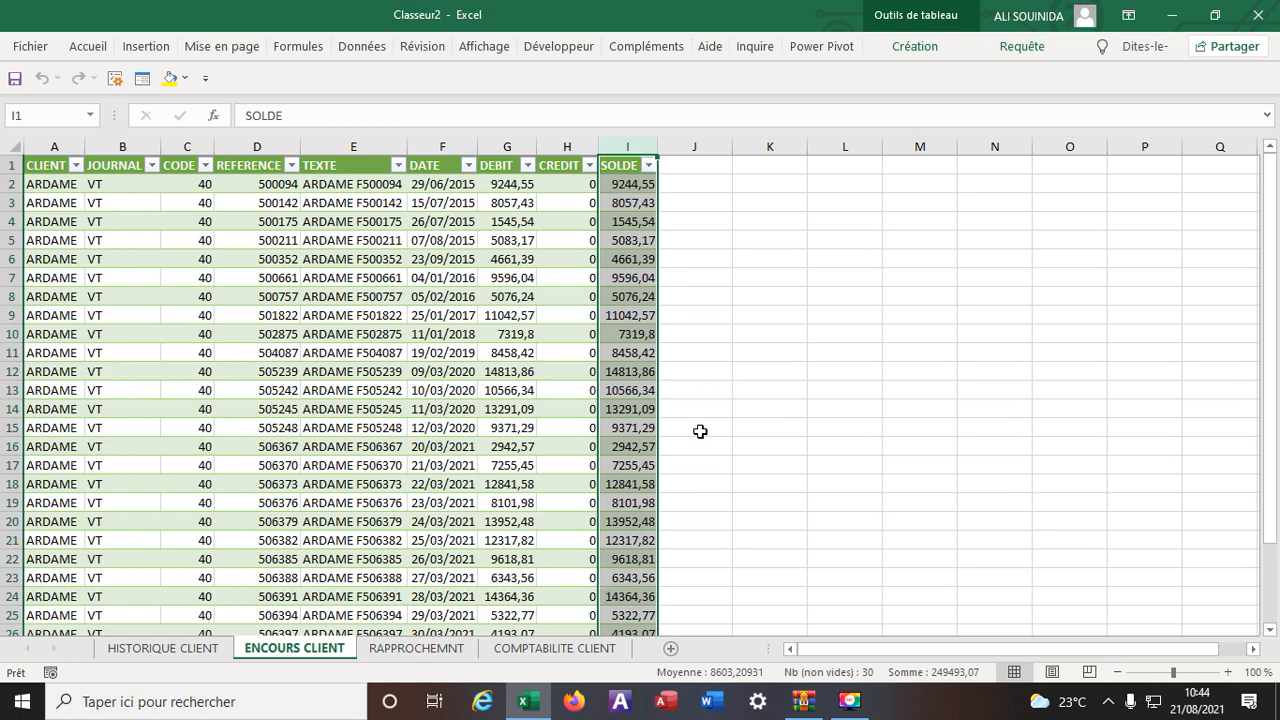
pyautogui.click(416, 648)
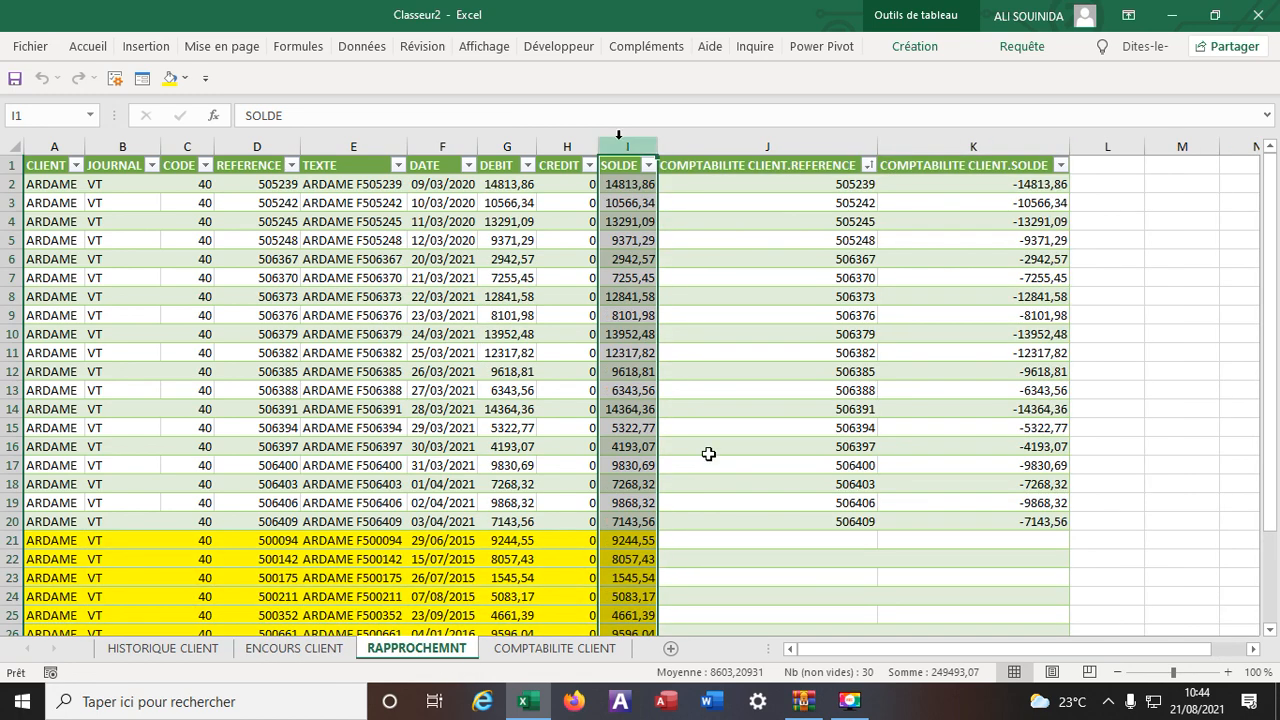
pyautogui.click(619, 138)
# Step: Compare the sum of the CREDIT column in COMPTABILITE CLIENT with the matched SOLDE values in RAPPROCHEMNT, cells I2 to I20
pyautogui.click(545, 652)
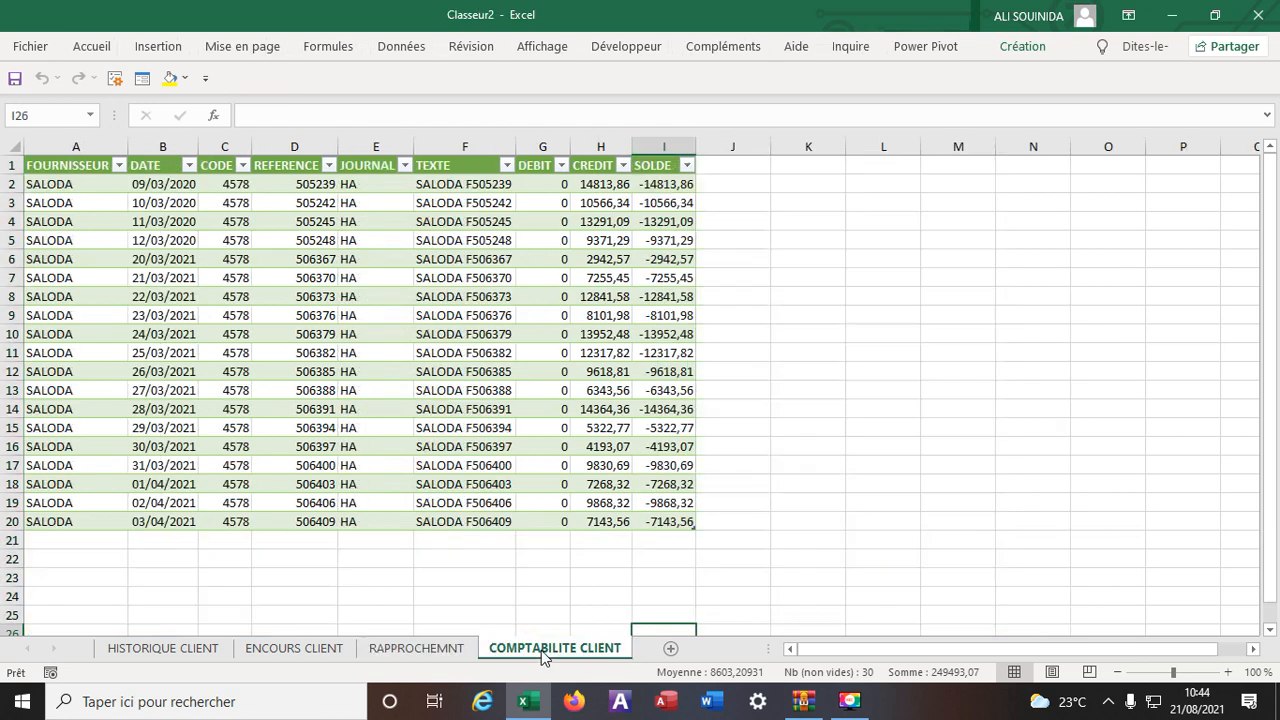
pyautogui.click(597, 147)
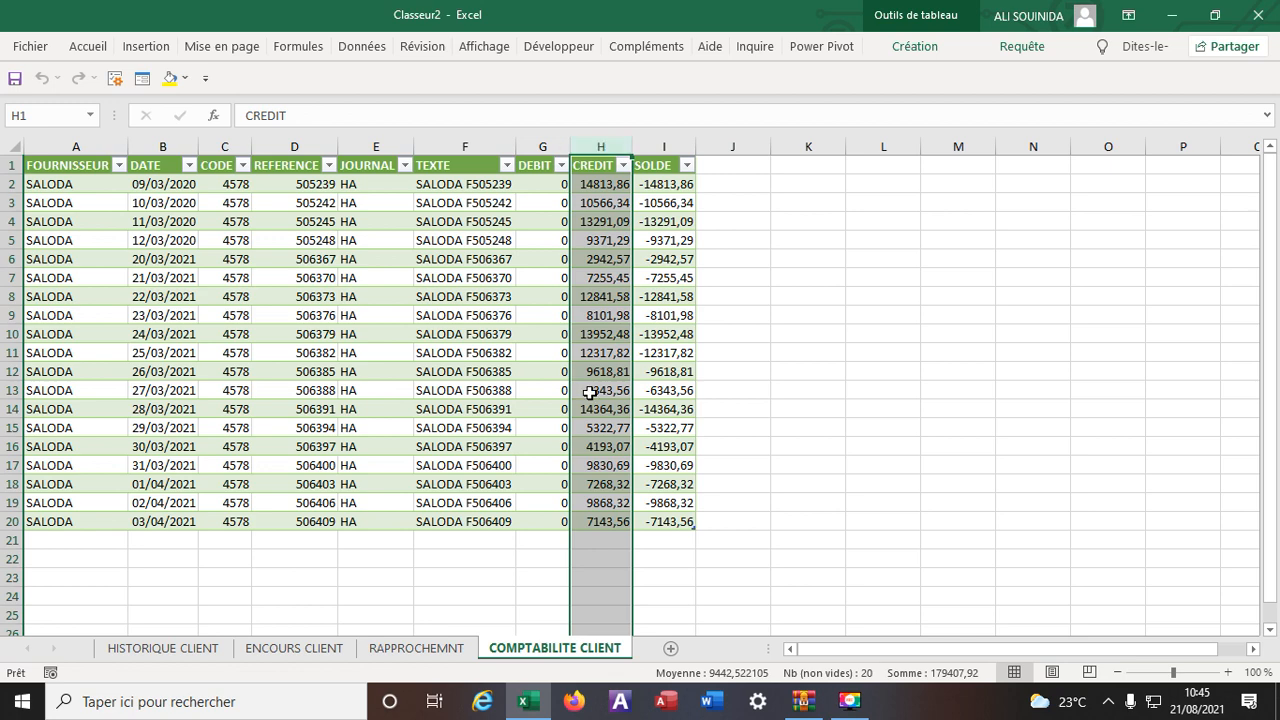
pyautogui.click(421, 652)
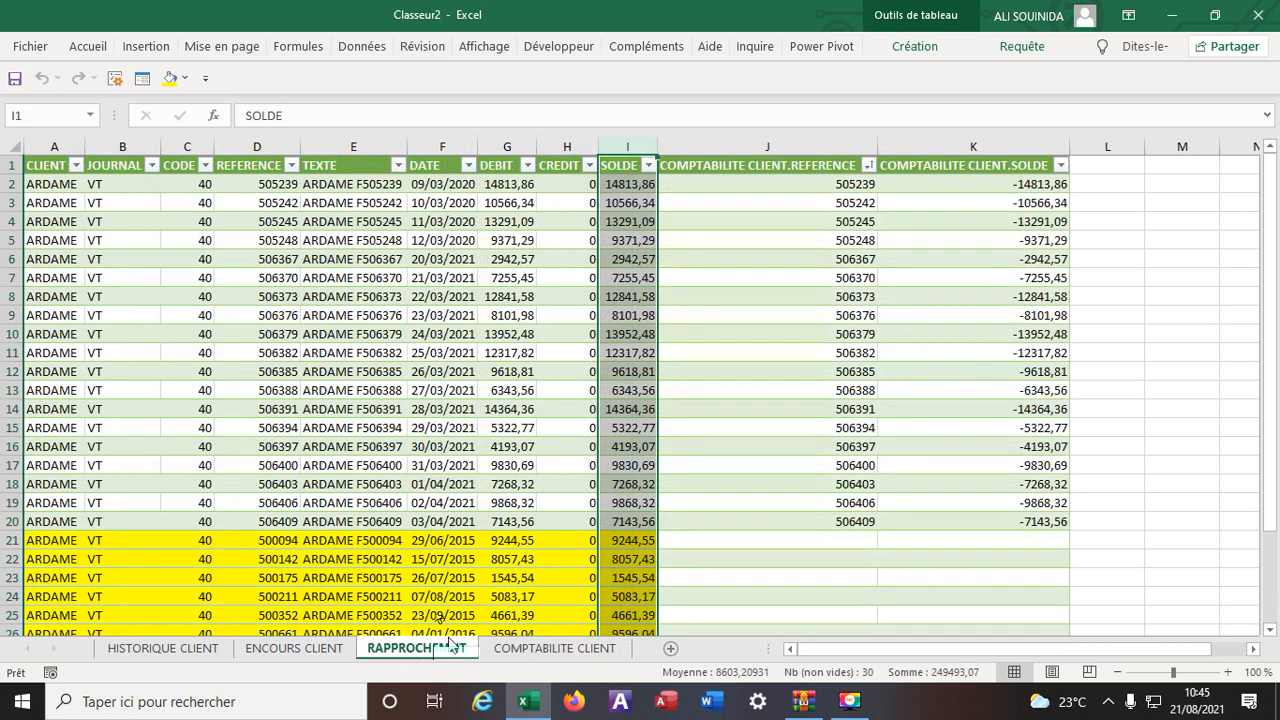
pyautogui.moveTo(631, 185); pyautogui.dragTo(632, 517)
pyautogui.scroll(-4, 632, 517)
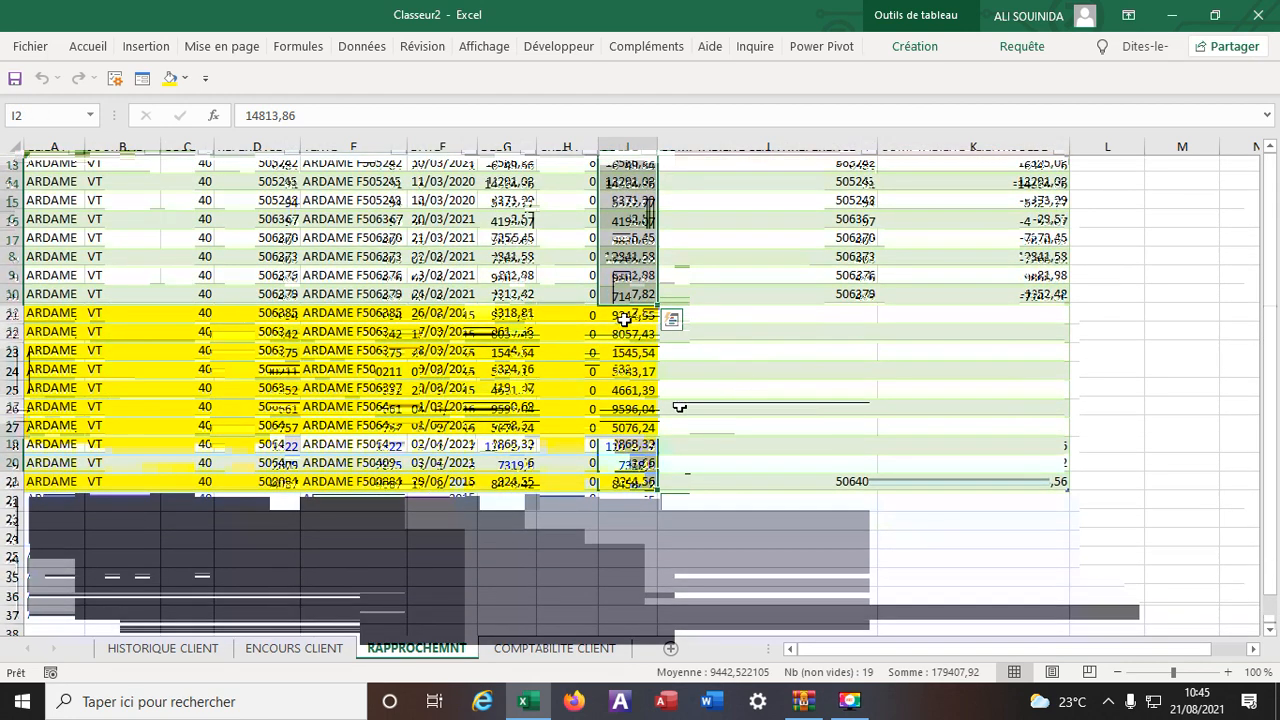
# Step: Select the SOLDE values of the yellow unmatched rows, I21 to I30, on the RAPPROCHEMNT sheet to read their sum
pyautogui.moveTo(624, 319); pyautogui.dragTo(620, 484)
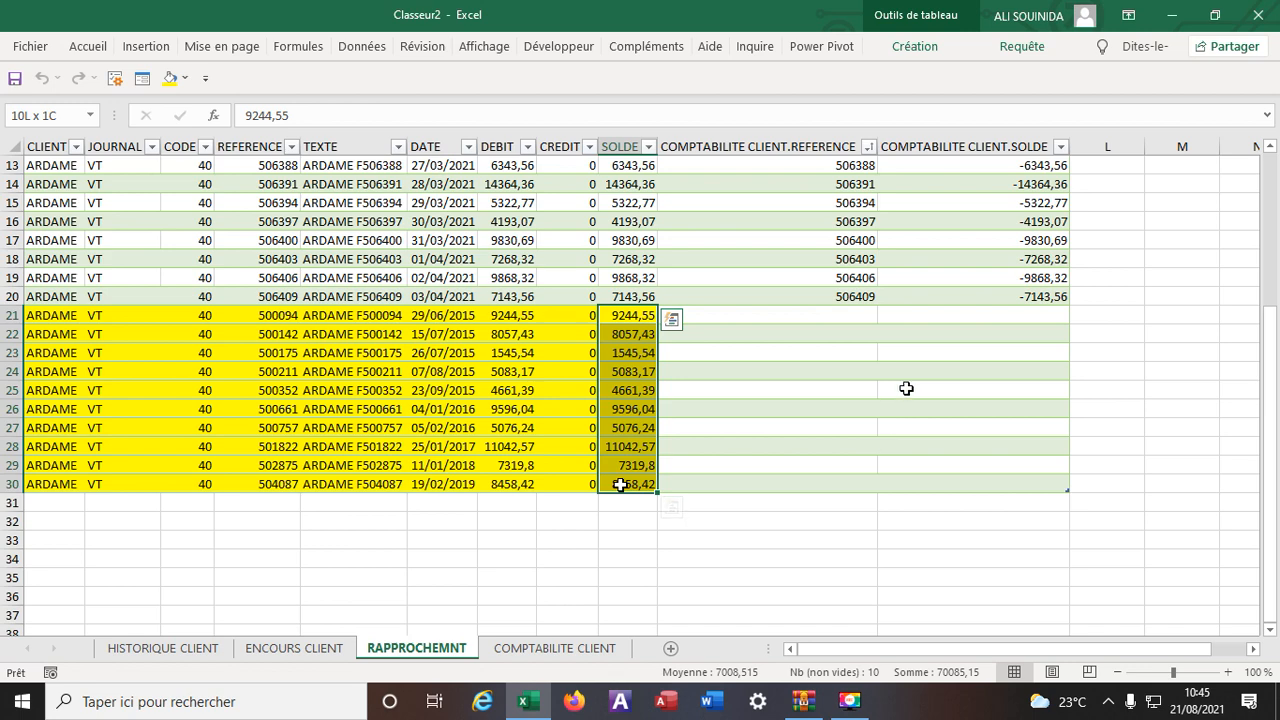
pyautogui.scroll(3, 815, 479)
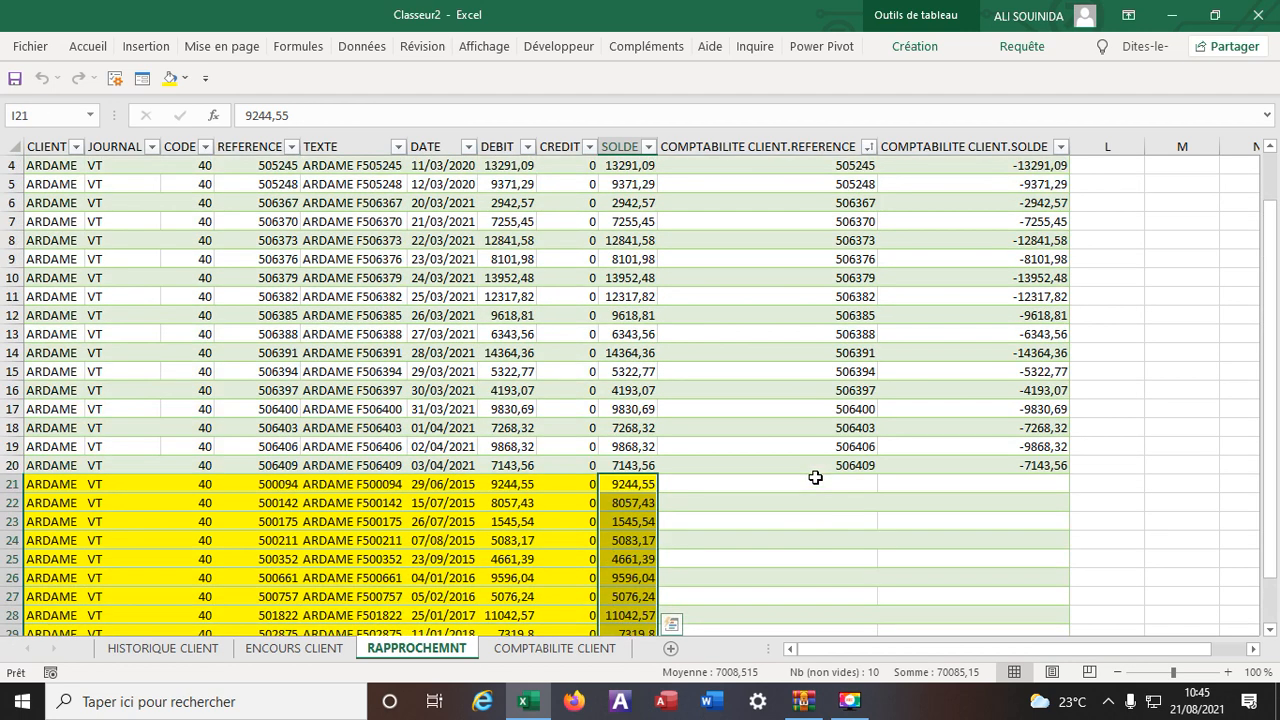
pyautogui.scroll(1, 815, 479)
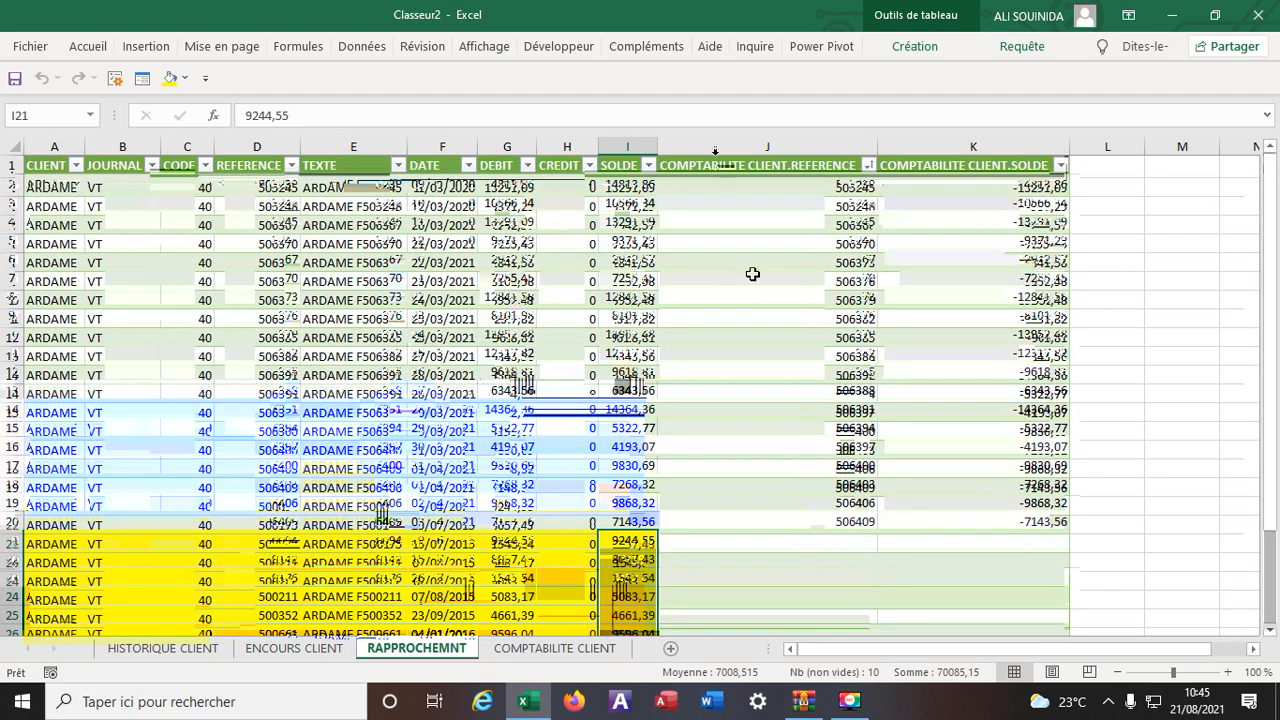
# Step: Delete the COMPTABILITE CLIENT.REFERENCE and COMPTABILITE CLIENT.SOLDE columns from the RAPPROCHEMNT sheet
pyautogui.click(715, 150)
pyautogui.rightClick(934, 271)
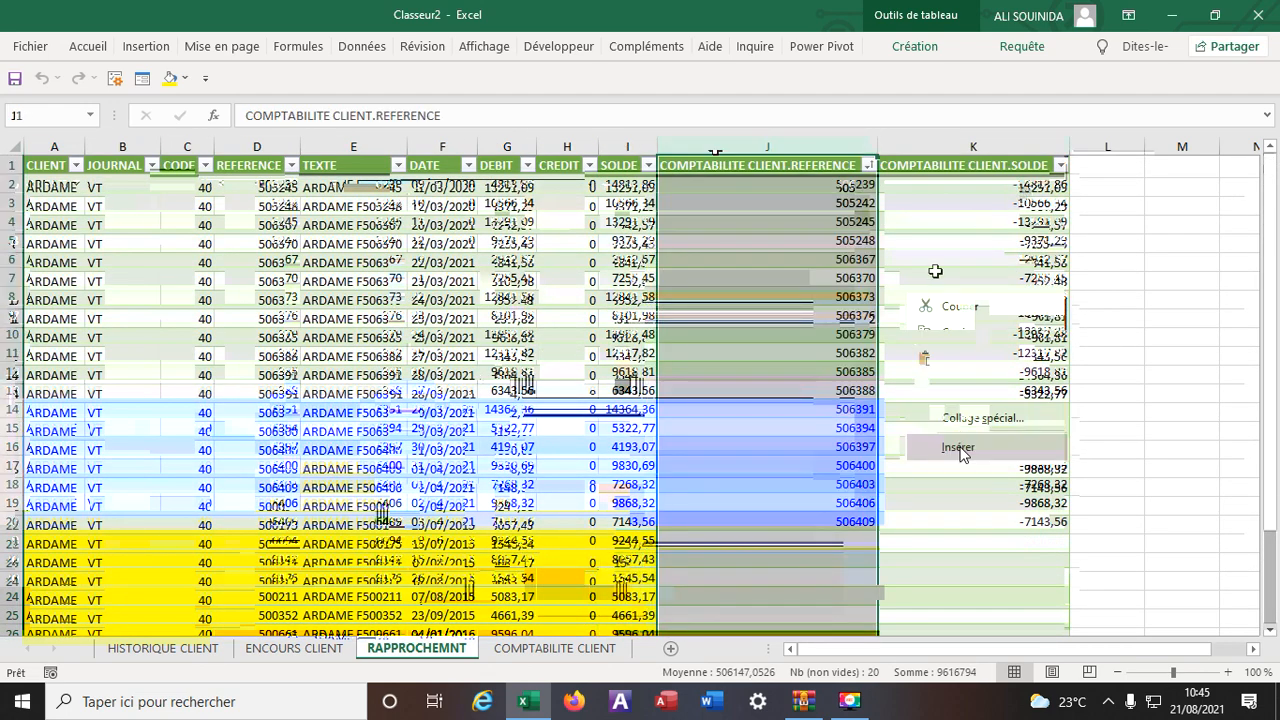
pyautogui.click(981, 473)
pyautogui.click(1143, 446)
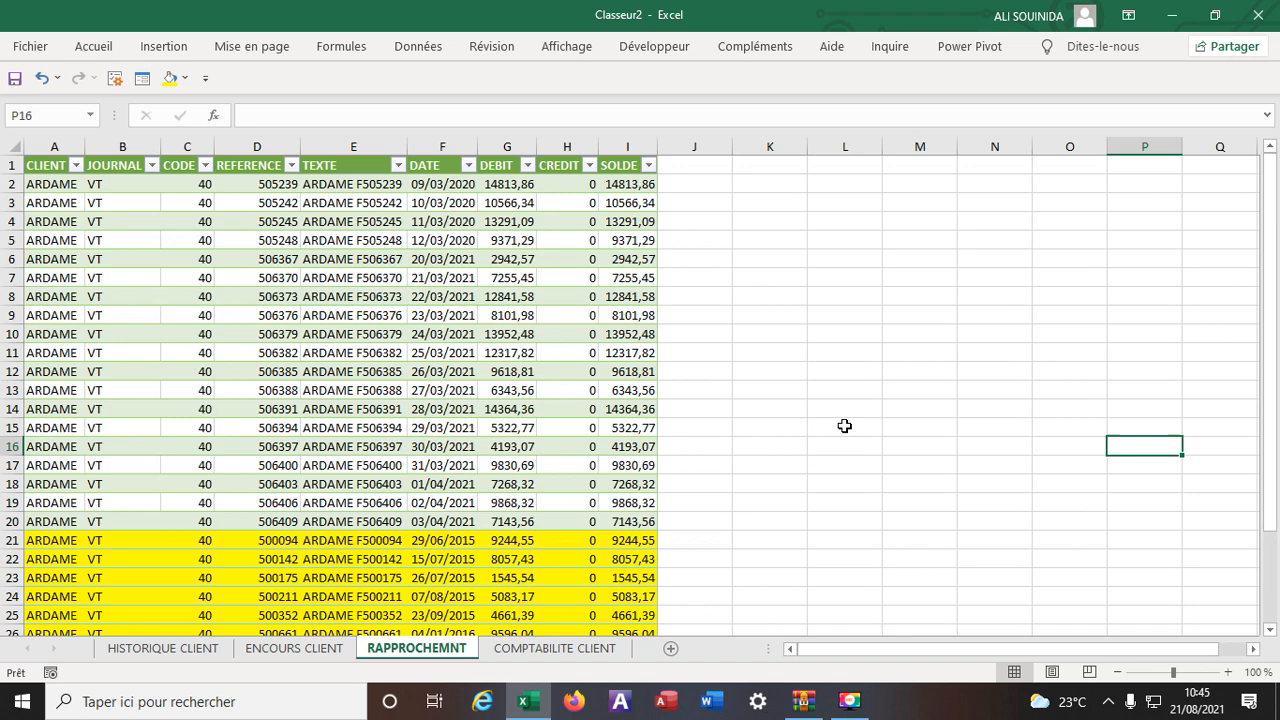
# Step: Open the recent workbook Analyse compte client avecr Excel (Power Query) and display its RAPPORT sheet
pyautogui.click(29, 47)
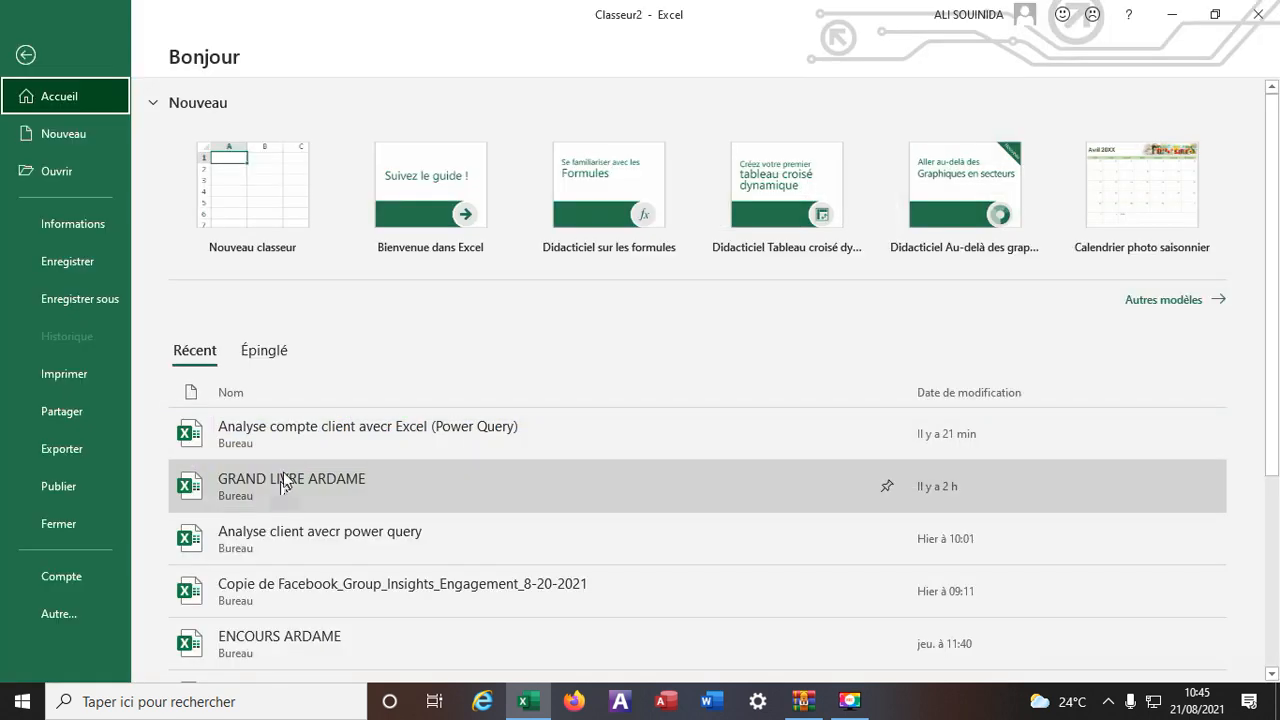
pyautogui.click(288, 432)
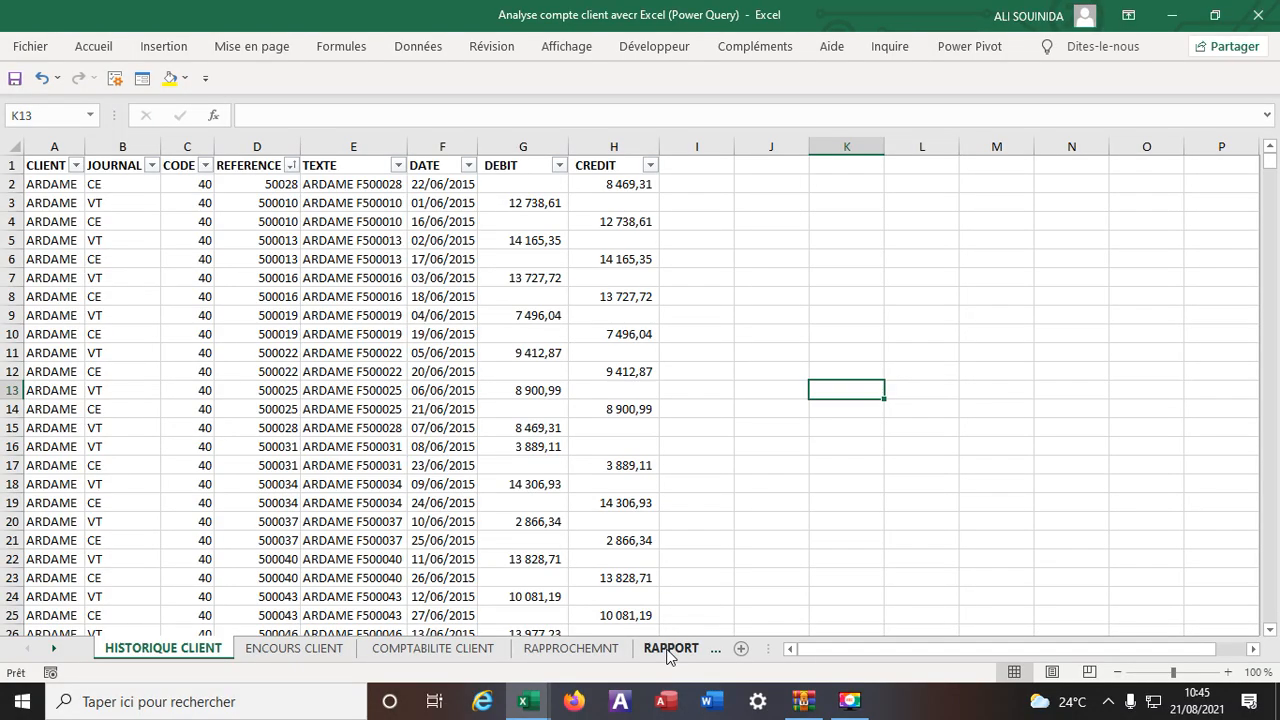
pyautogui.click(671, 650)
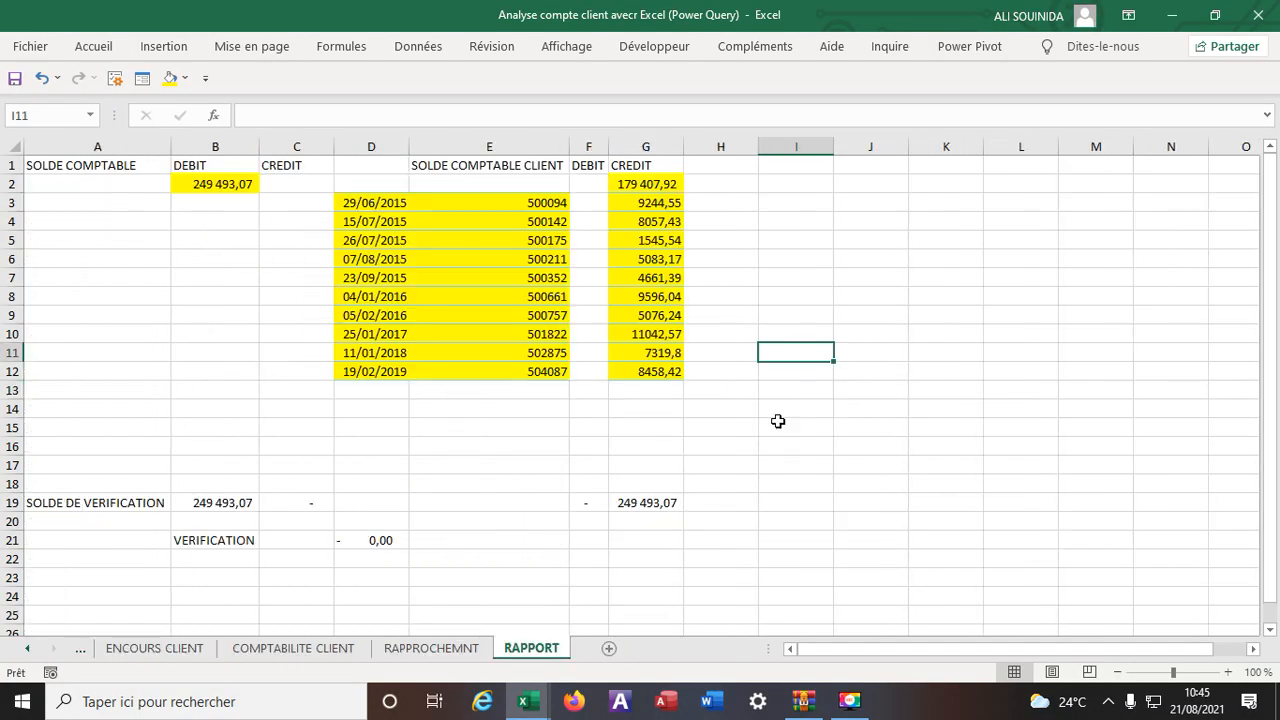
pyautogui.moveTo(63, 166); pyautogui.dragTo(696, 478)
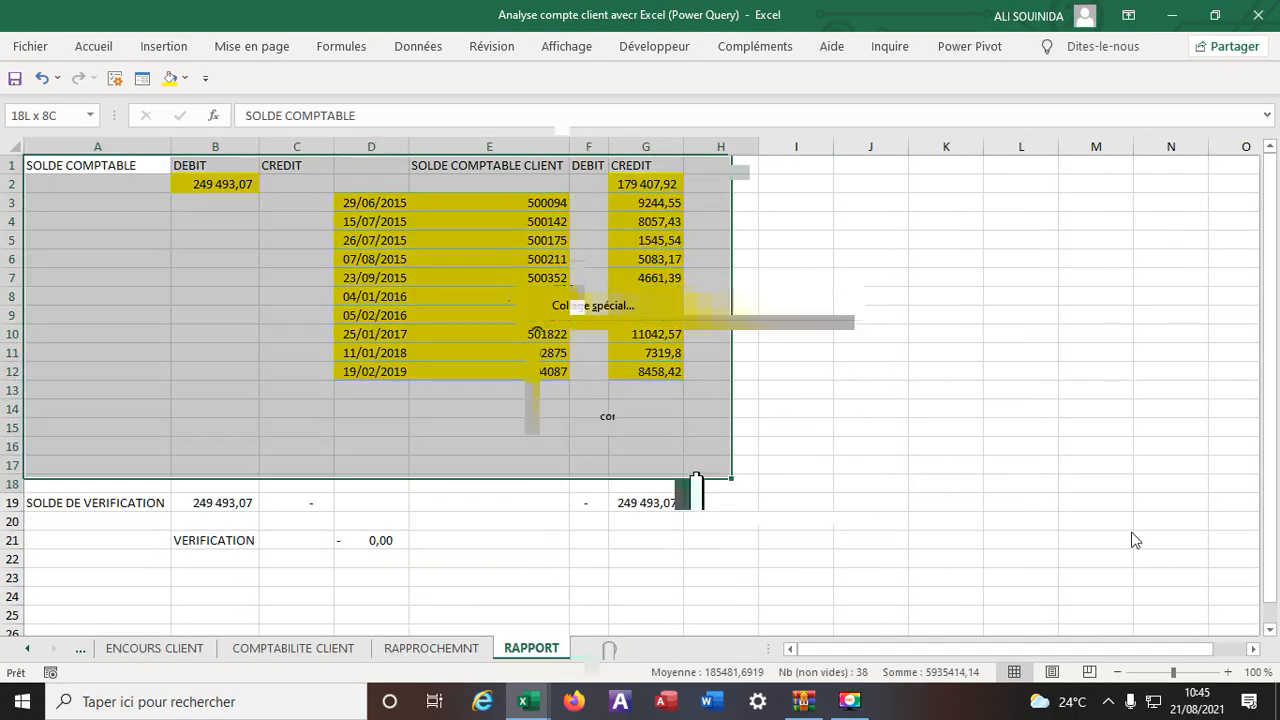
pyautogui.rightClick(515, 650)
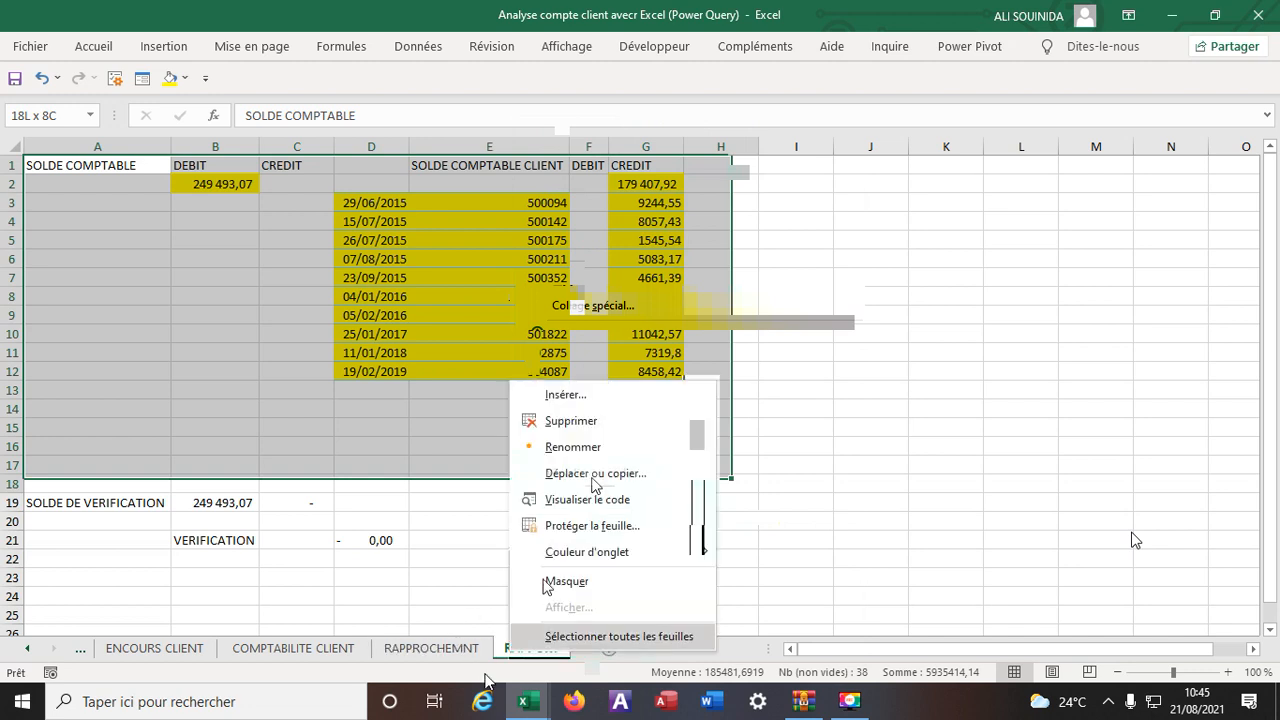
pyautogui.click(593, 473)
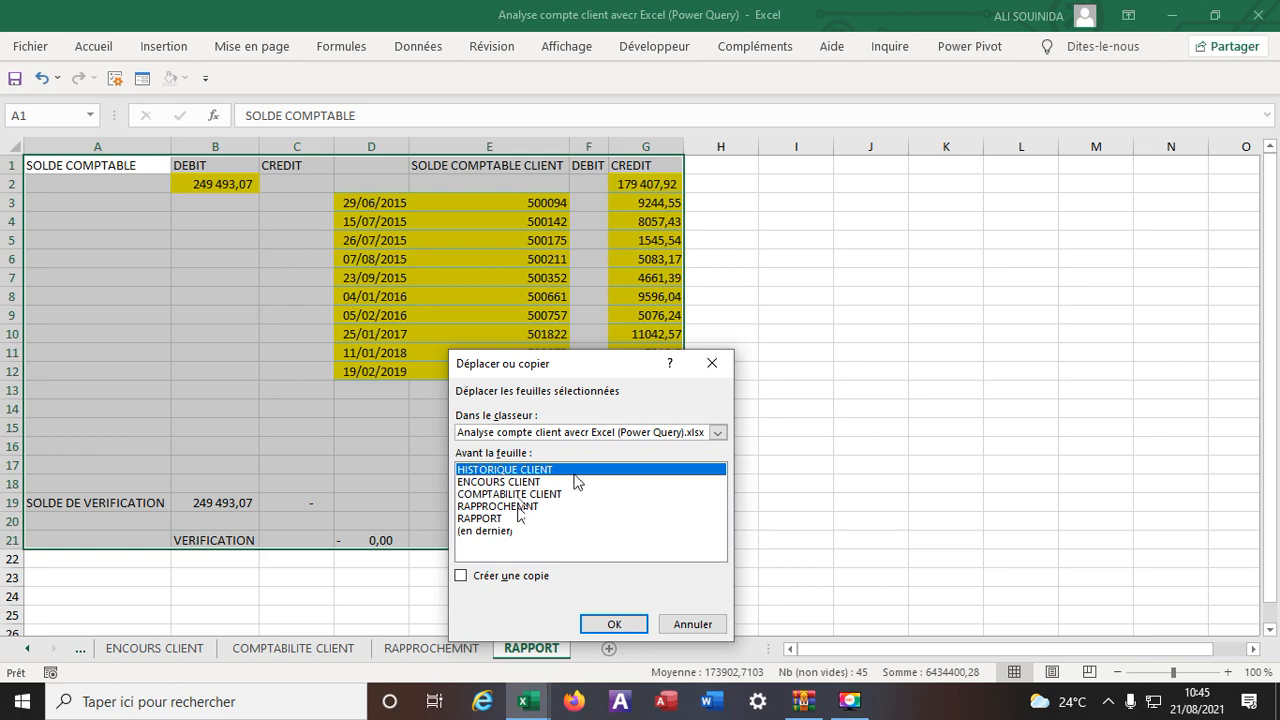
pyautogui.click(728, 366)
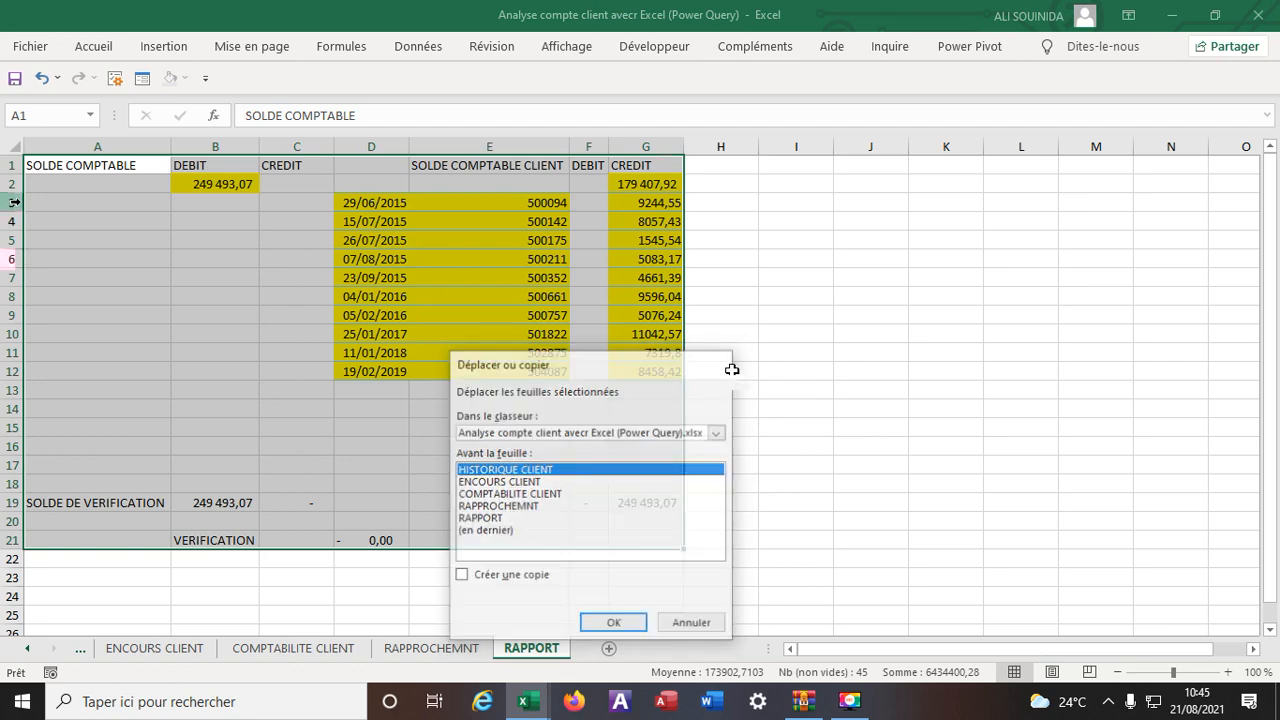
pyautogui.rightClick(12, 148)
pyautogui.click(60, 183)
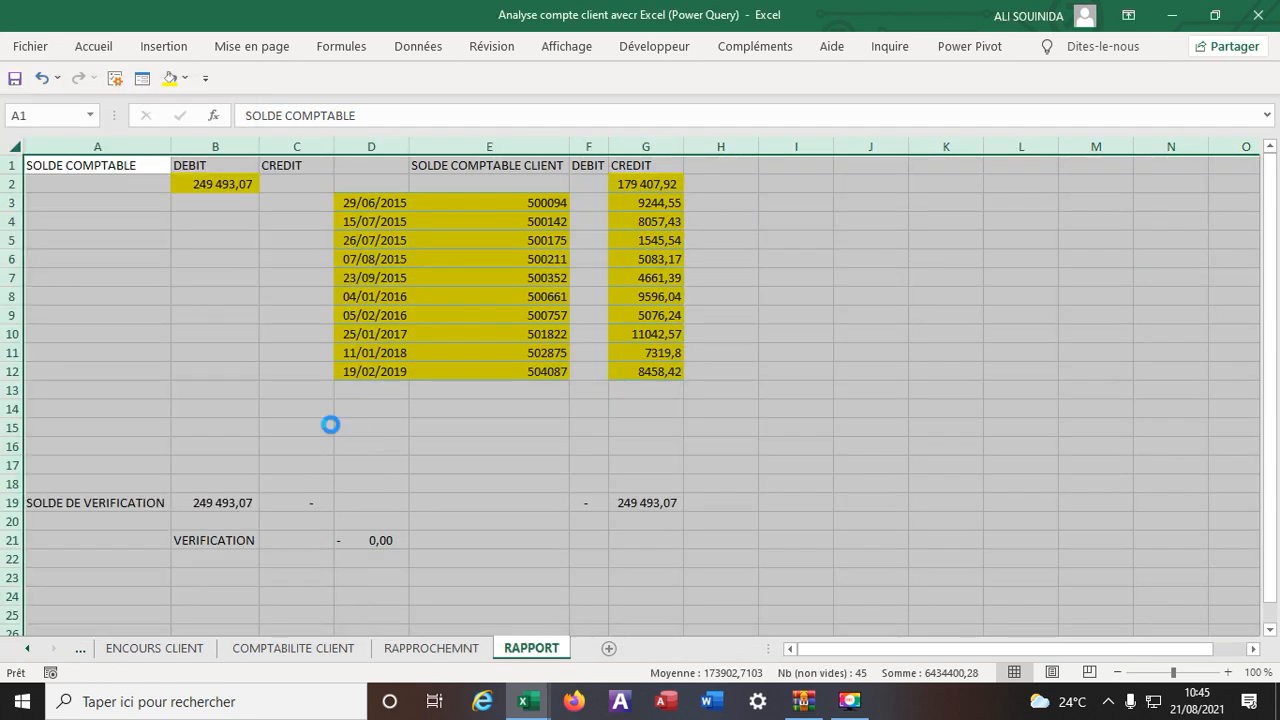
# Step: Switch to the Classeur2 workbook and add a new worksheet placed after COMPTABILITE CLIENT
pyautogui.moveTo(555, 706)
pyautogui.click(450, 675)
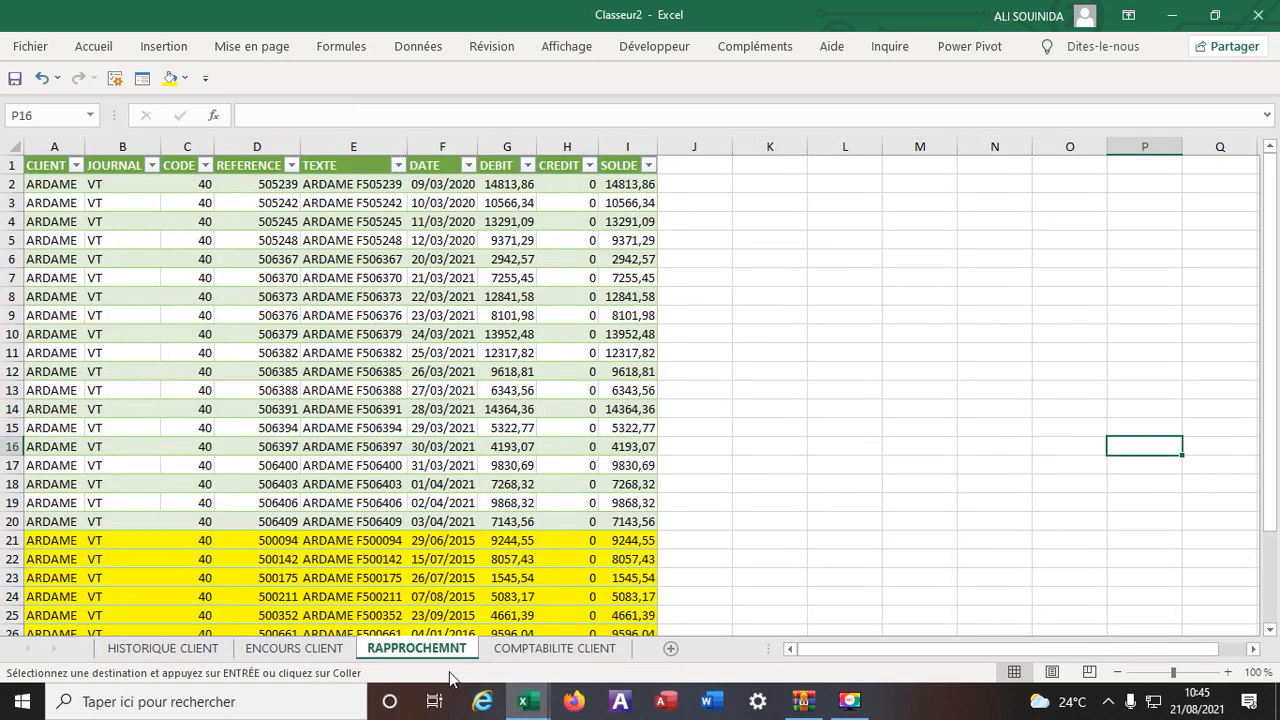
pyautogui.click(671, 648)
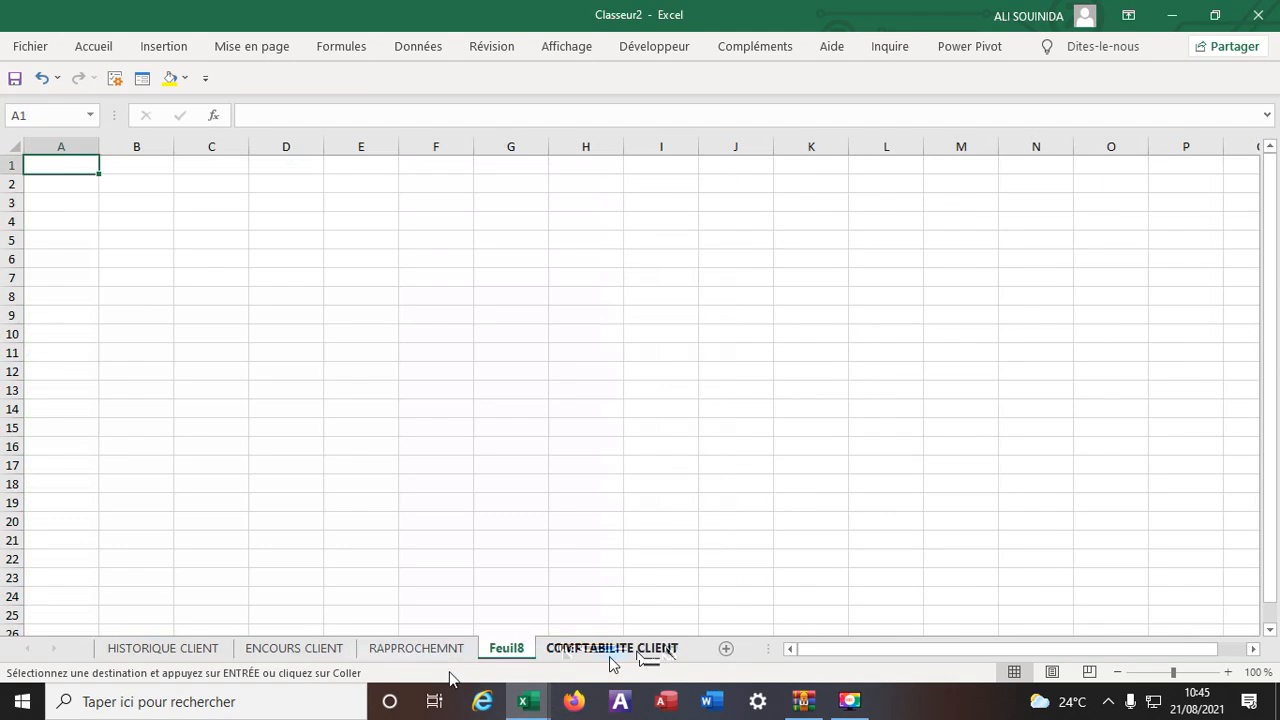
pyautogui.moveTo(532, 653); pyautogui.dragTo(729, 645)
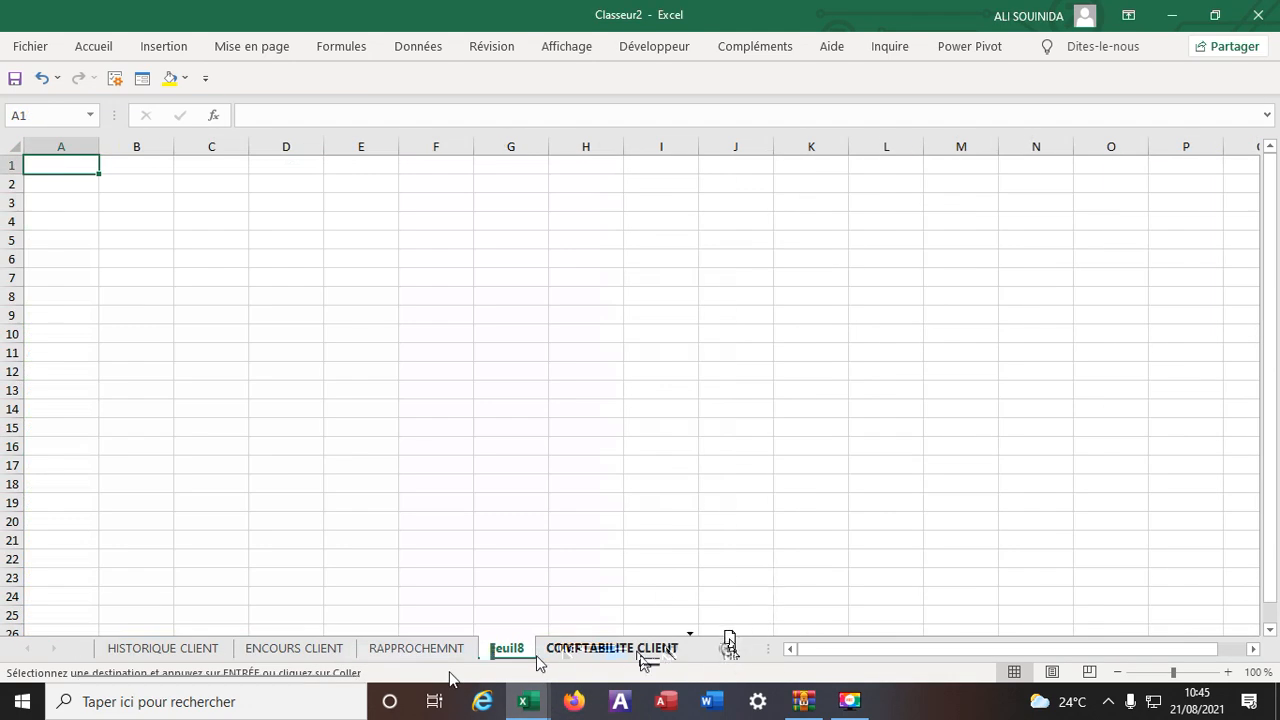
# Step: Copy the report range A1:G21 from the RAPPORT sheet of the other workbook and paste it at A1 of the new Classeur2 sheet
pyautogui.rightClick(56, 161)
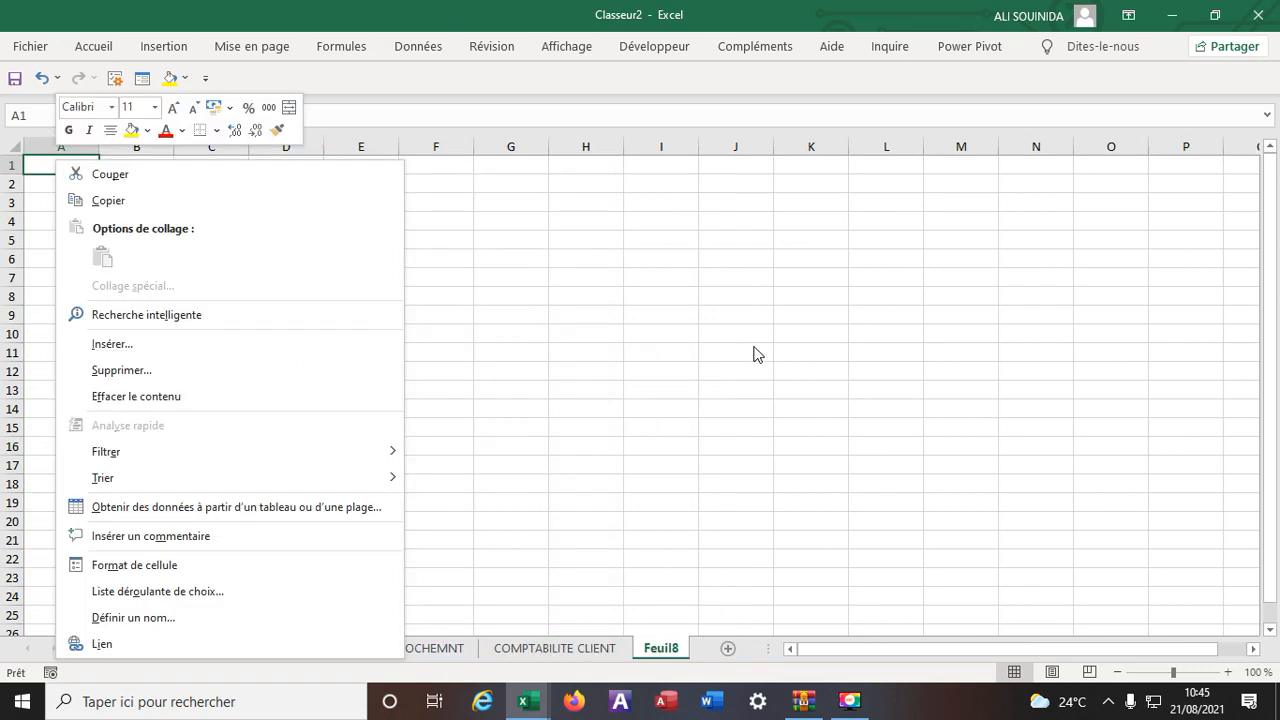
pyautogui.press('Escape')
pyautogui.moveTo(523, 700)
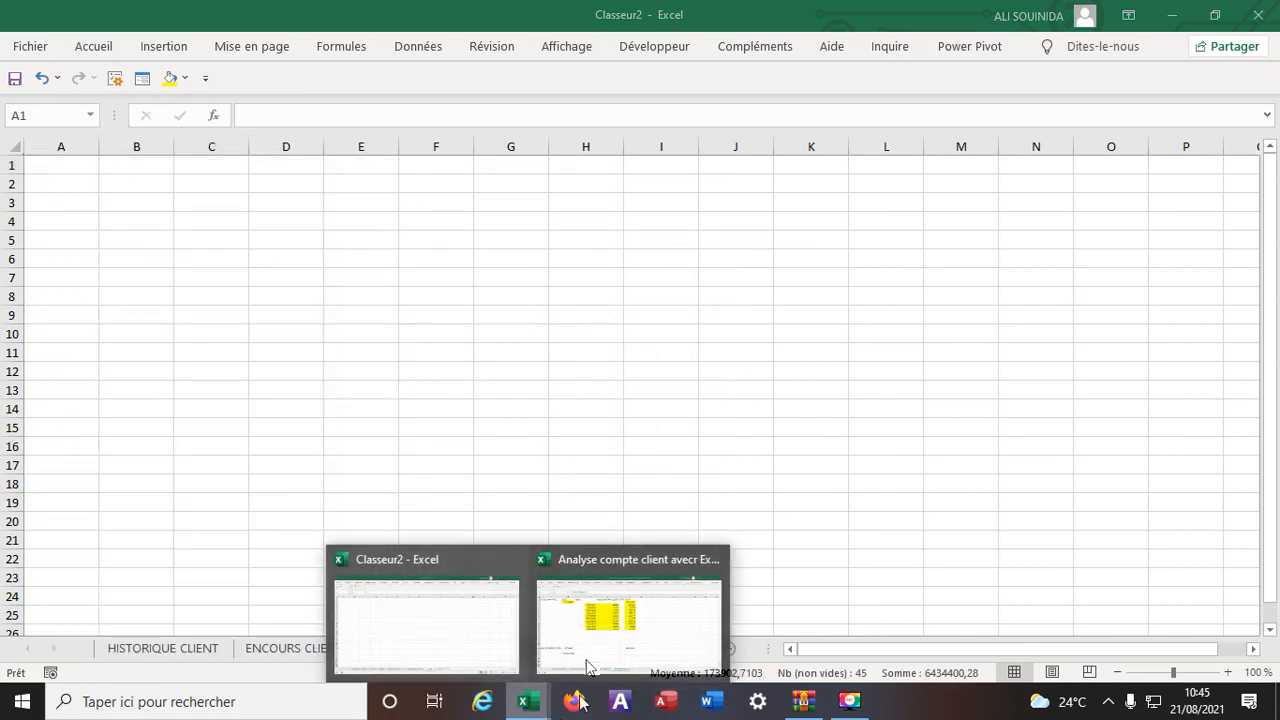
pyautogui.click(630, 612)
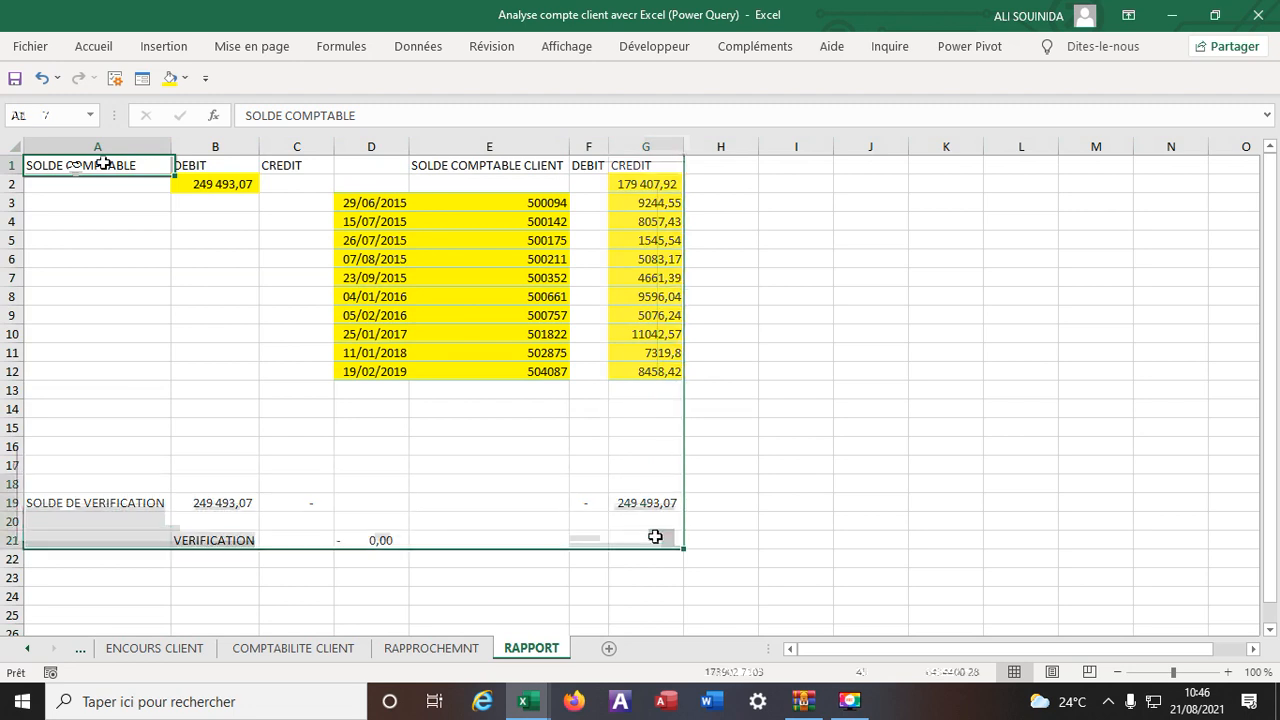
pyautogui.hotkey('ctrl', 'c')
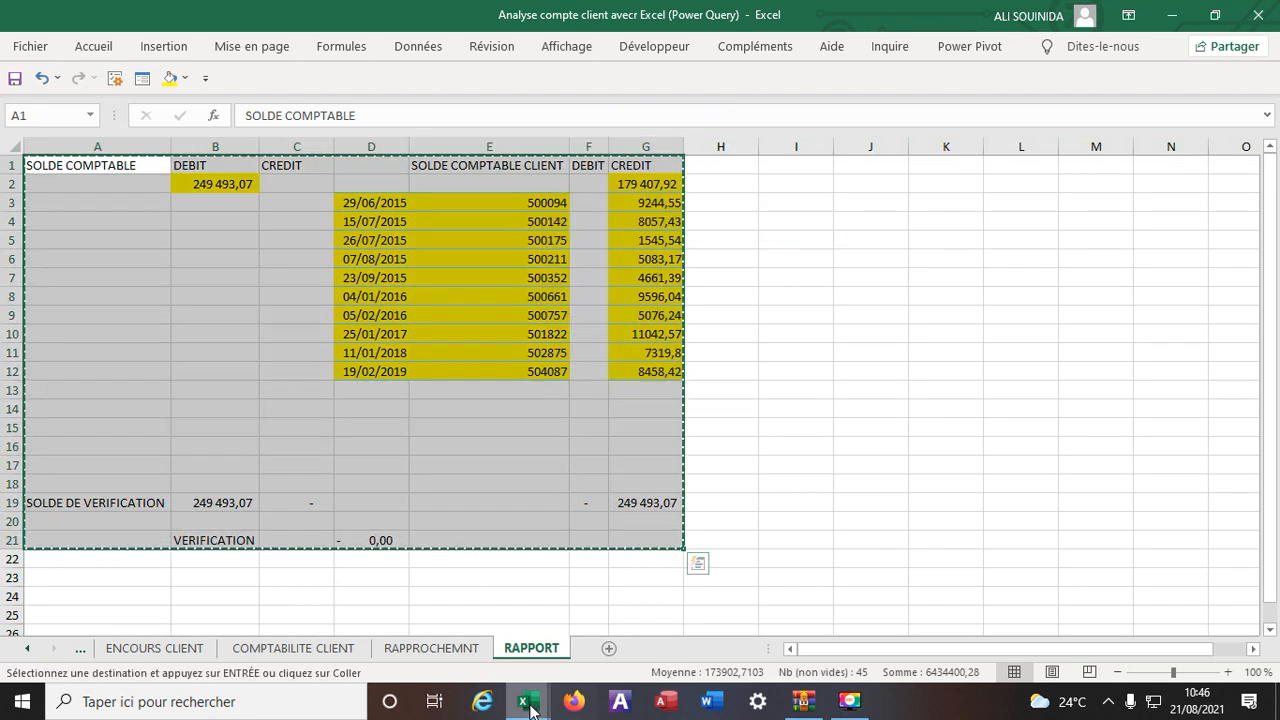
pyautogui.moveTo(523, 700)
pyautogui.click(360, 628)
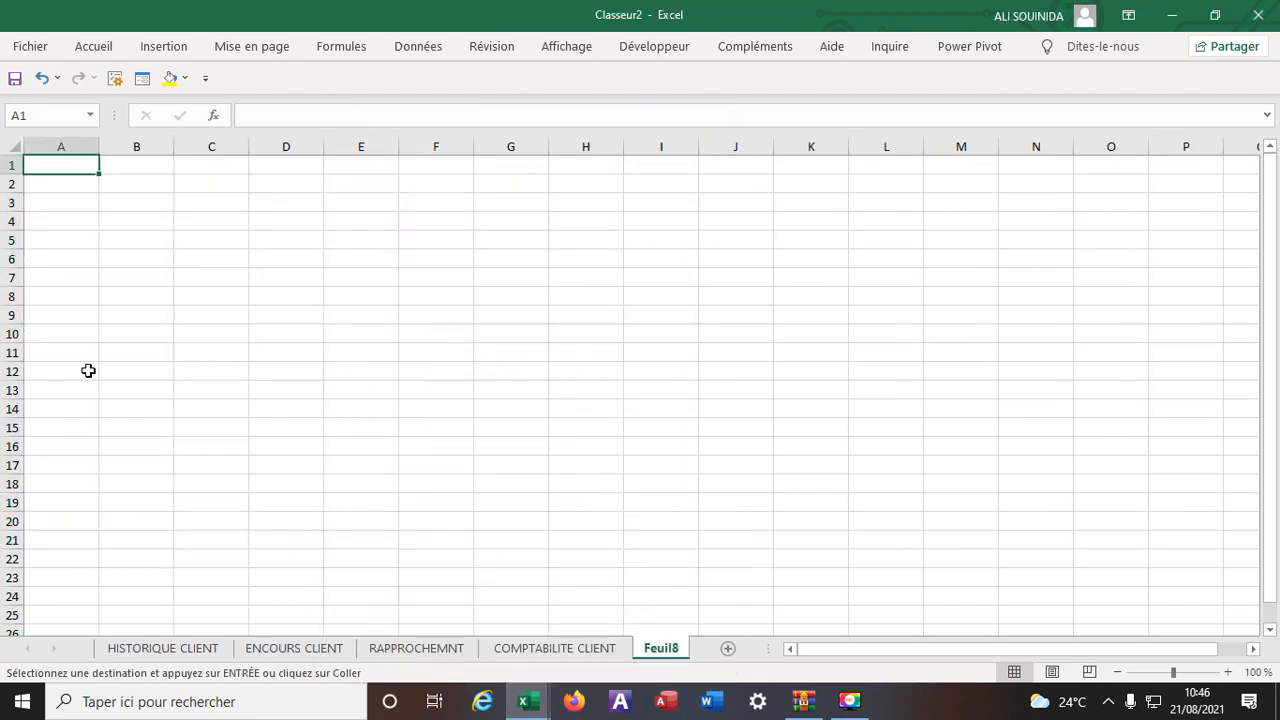
pyautogui.rightClick(60, 163)
pyautogui.click(111, 261)
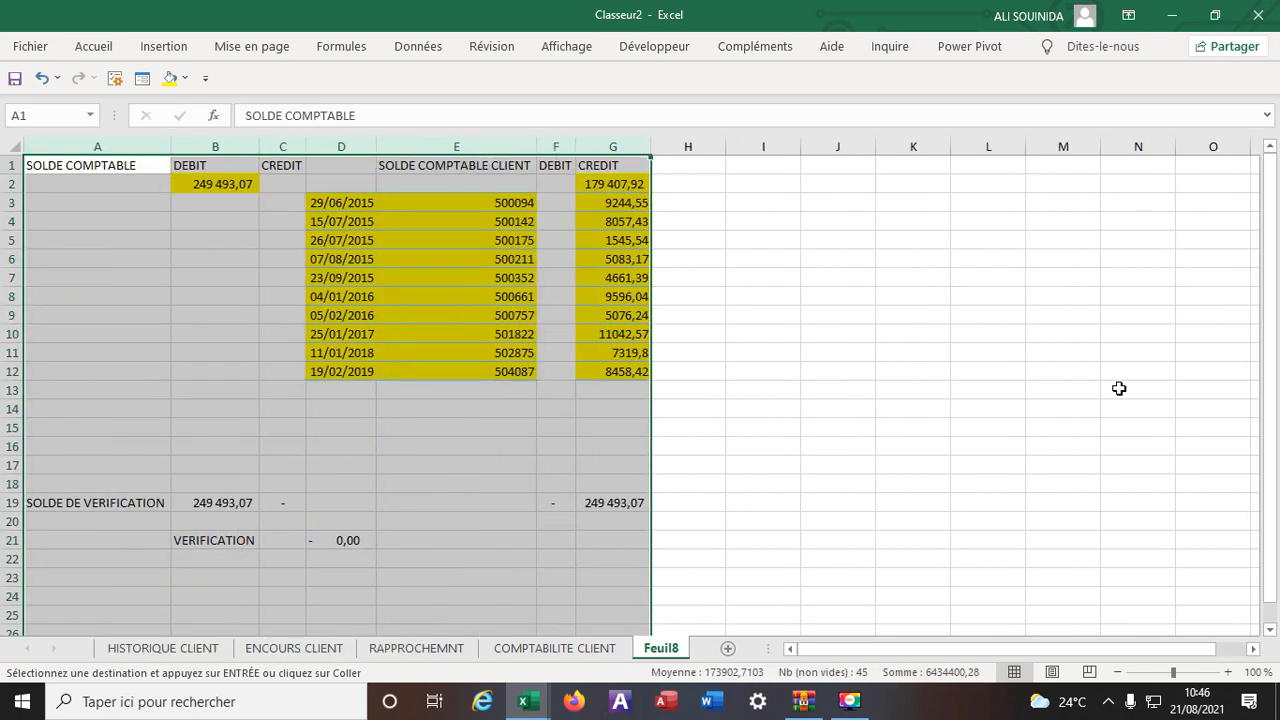
# Step: Clear the contents of the dates, references and credit amounts in D3:G12 of the pasted report
pyautogui.click(1120, 389)
pyautogui.moveTo(331, 205); pyautogui.dragTo(582, 352)
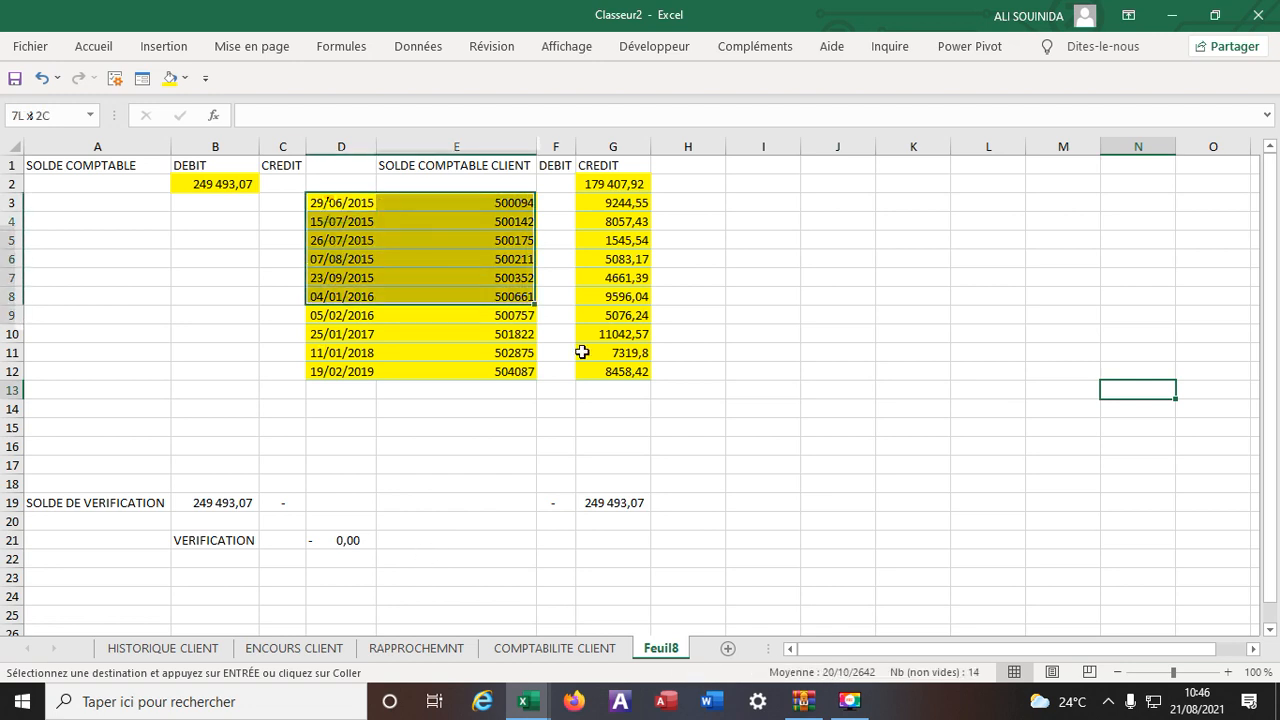
pyautogui.rightClick(407, 298)
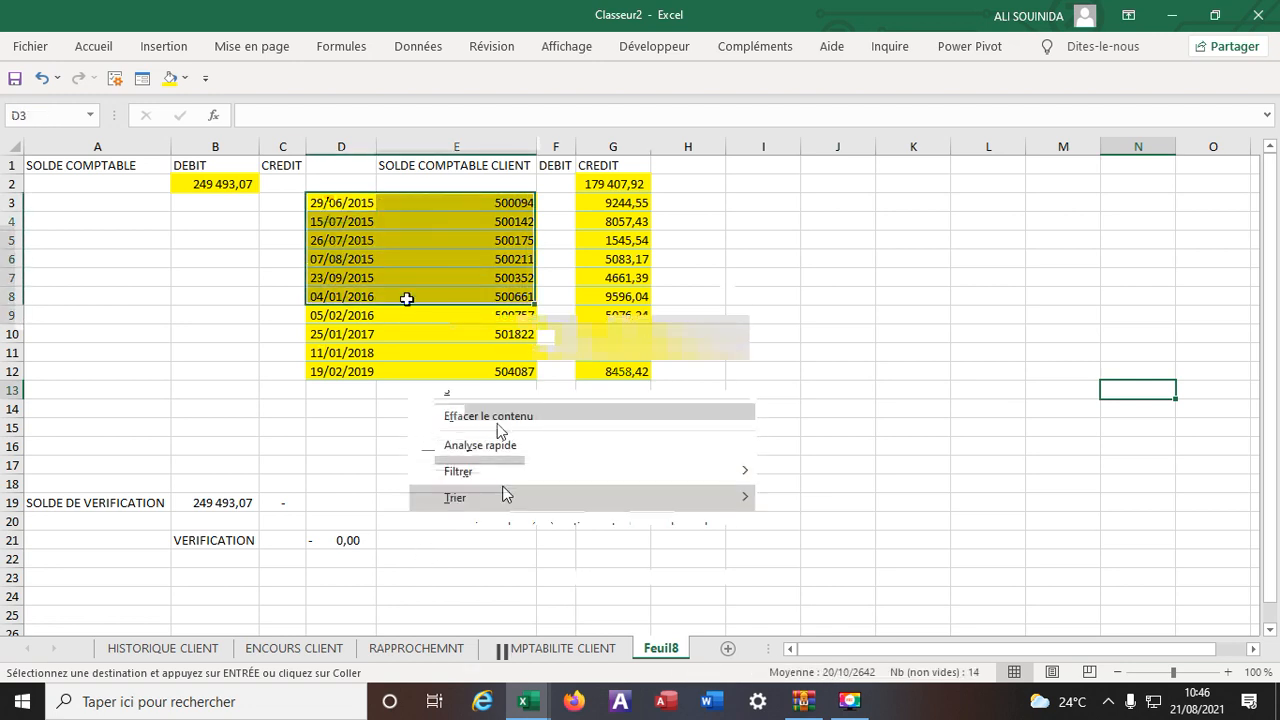
pyautogui.click(888, 411)
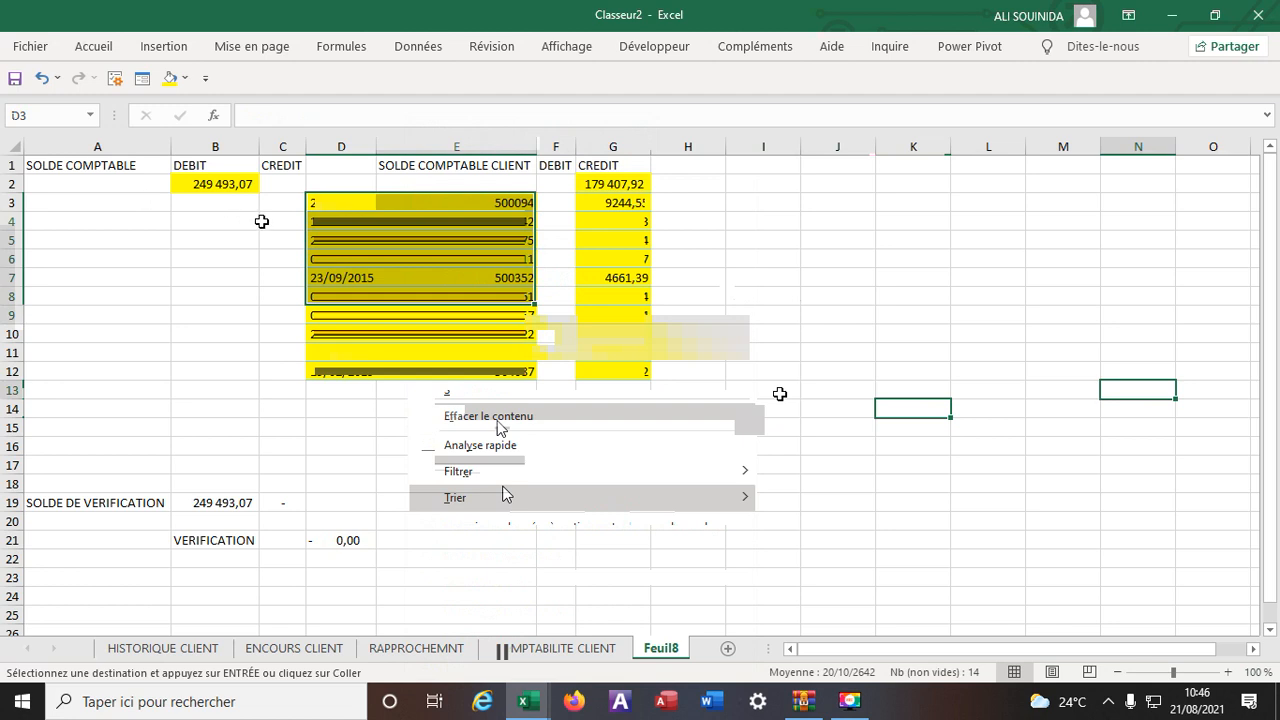
pyautogui.click(490, 416)
# Step: Check the SOLDE COMPTABLE debit balance in B2 and the SOLDE COMPTABLE CLIENT credit balance in G2
pyautogui.click(245, 186)
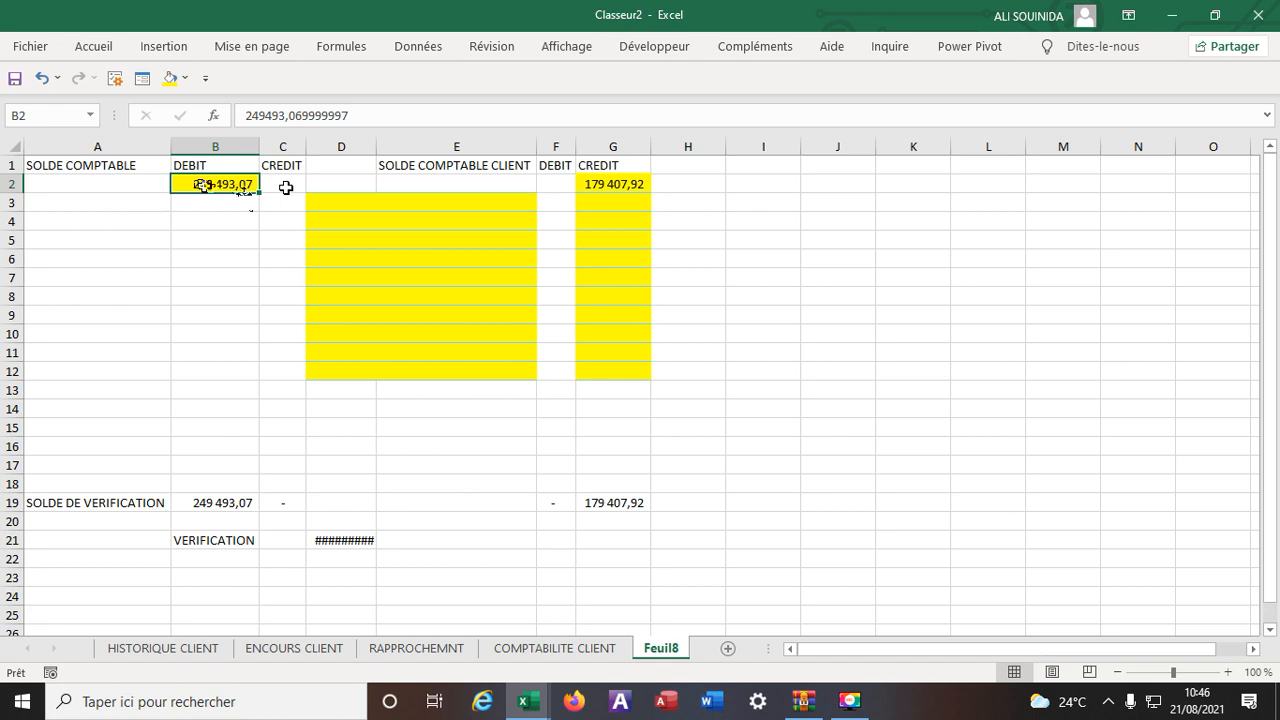
pyautogui.click(635, 185)
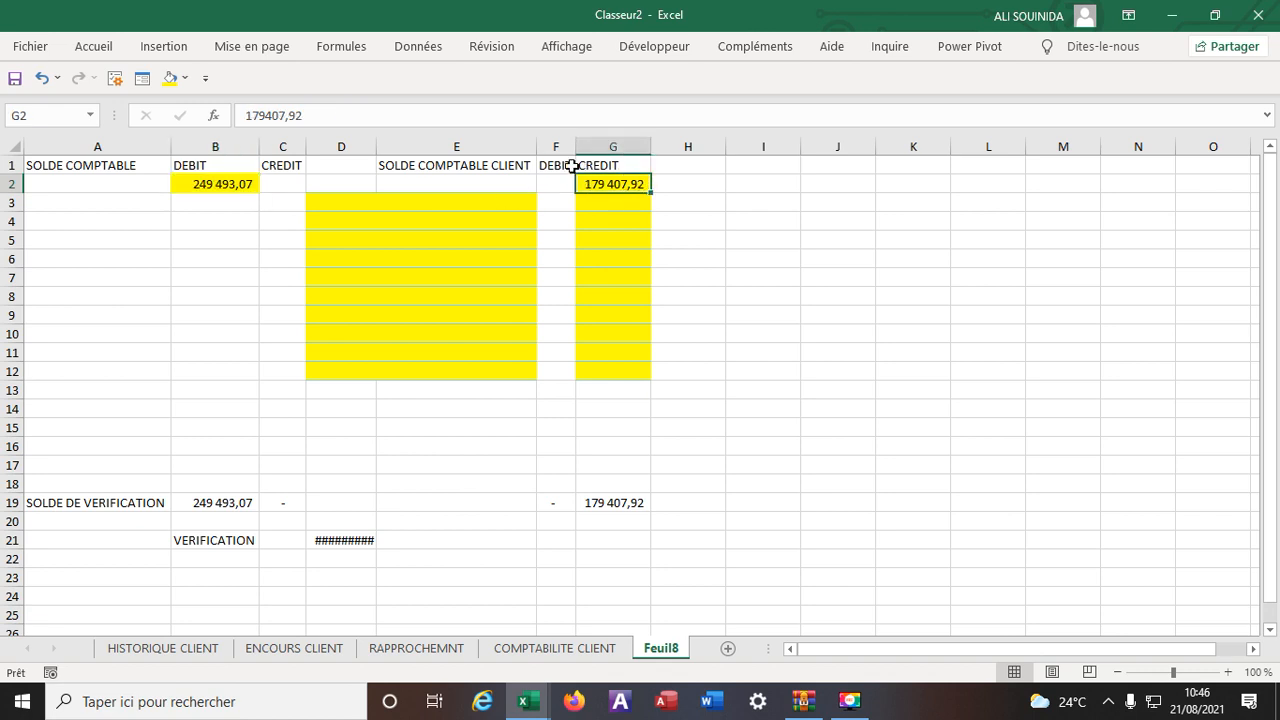
pyautogui.moveTo(574, 165); pyautogui.dragTo(571, 150)
pyautogui.click(798, 262)
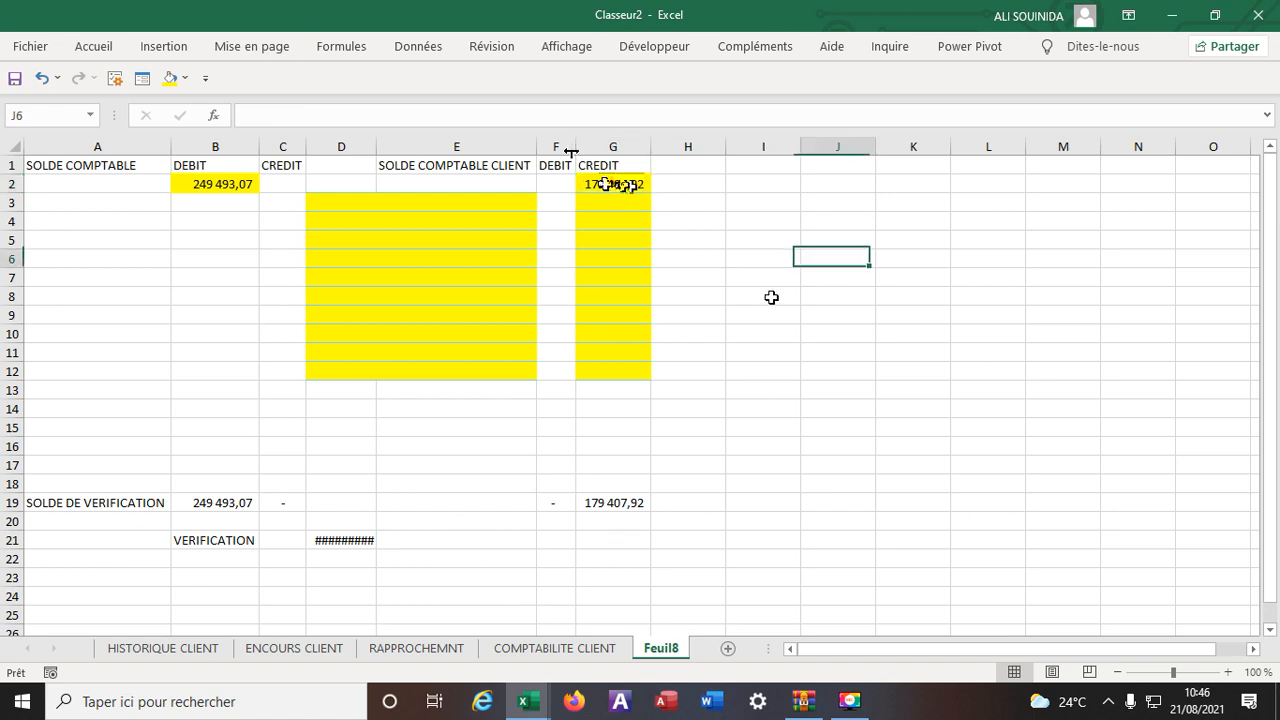
# Step: Copy the DATE and DEBIT values of the yellow unmatched rows, F21:G30 on RAPPROCHEMNT, and paste them at E3 of Feuil8
pyautogui.click(528, 650)
pyautogui.click(445, 654)
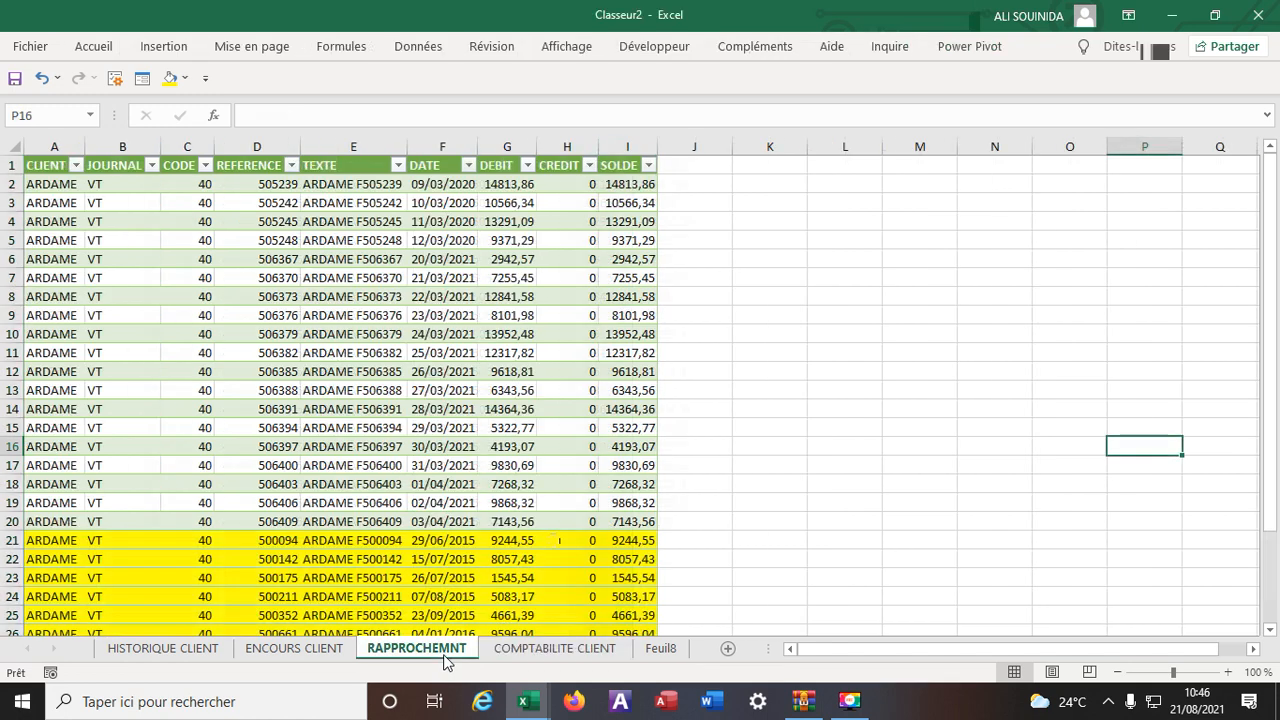
pyautogui.moveTo(440, 428); pyautogui.dragTo(505, 540)
pyautogui.rightClick(470, 420)
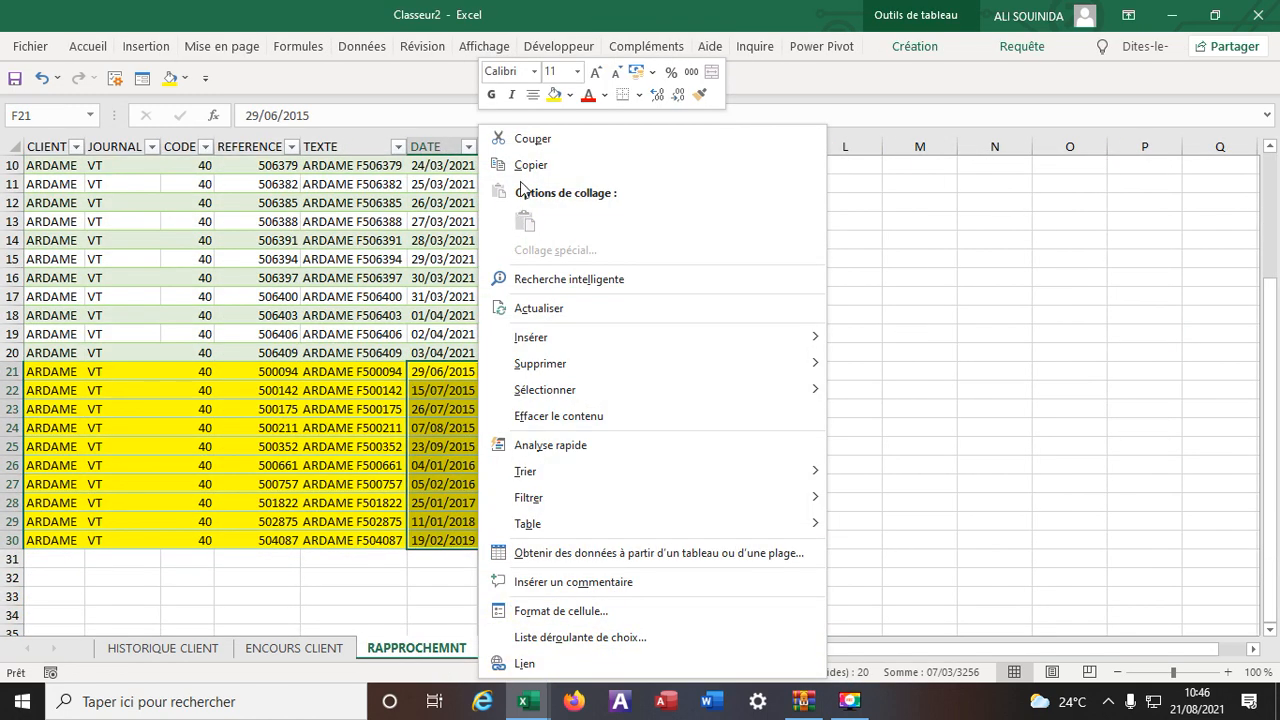
pyautogui.click(530, 165)
pyautogui.click(540, 650)
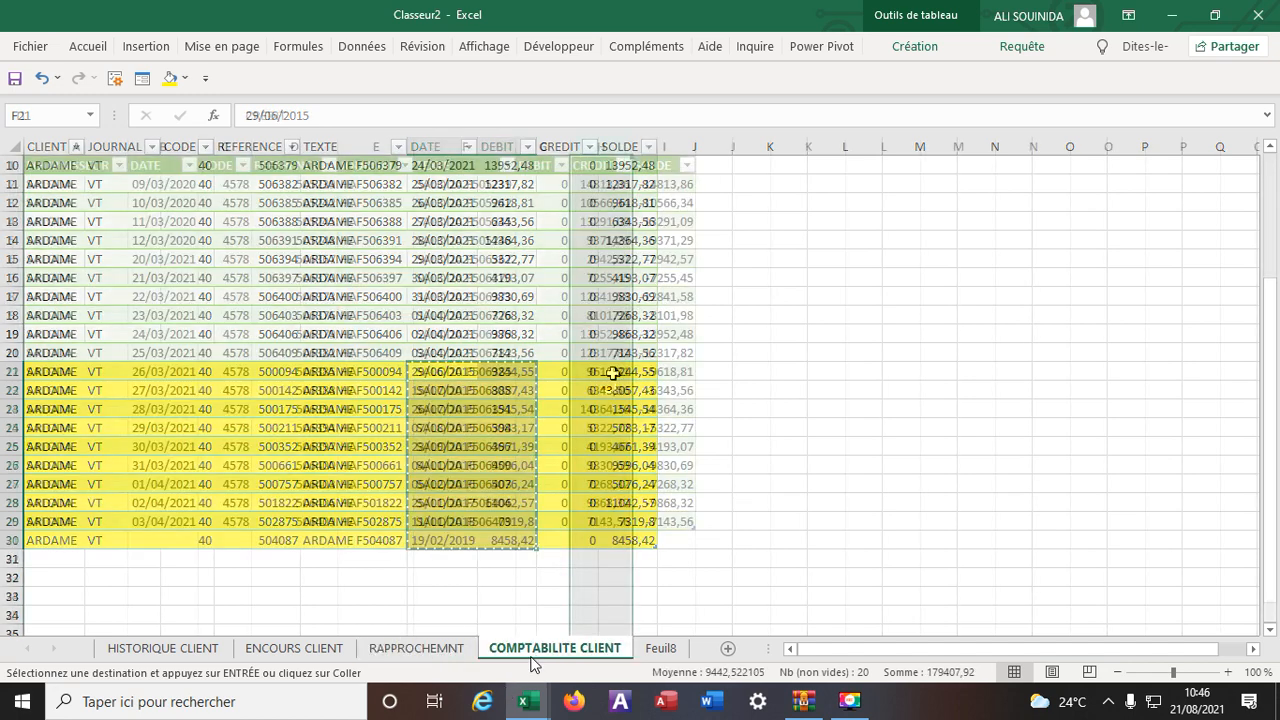
pyautogui.click(660, 648)
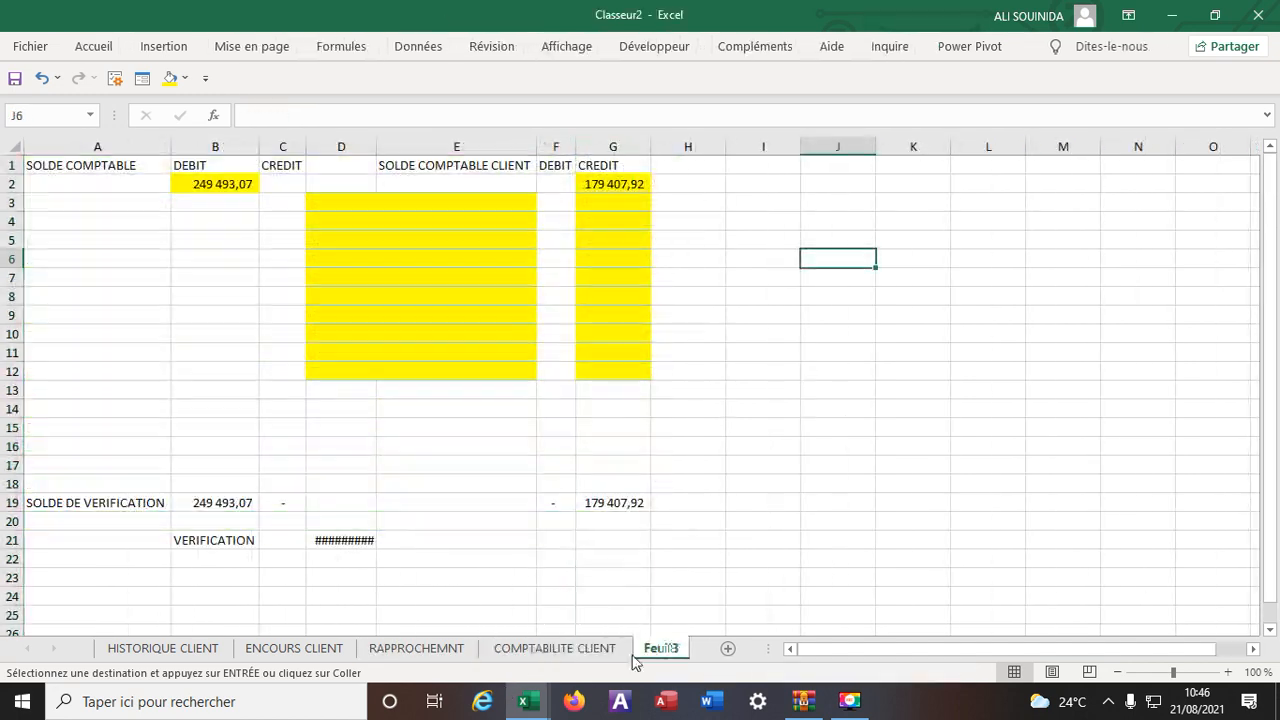
pyautogui.rightClick(410, 208)
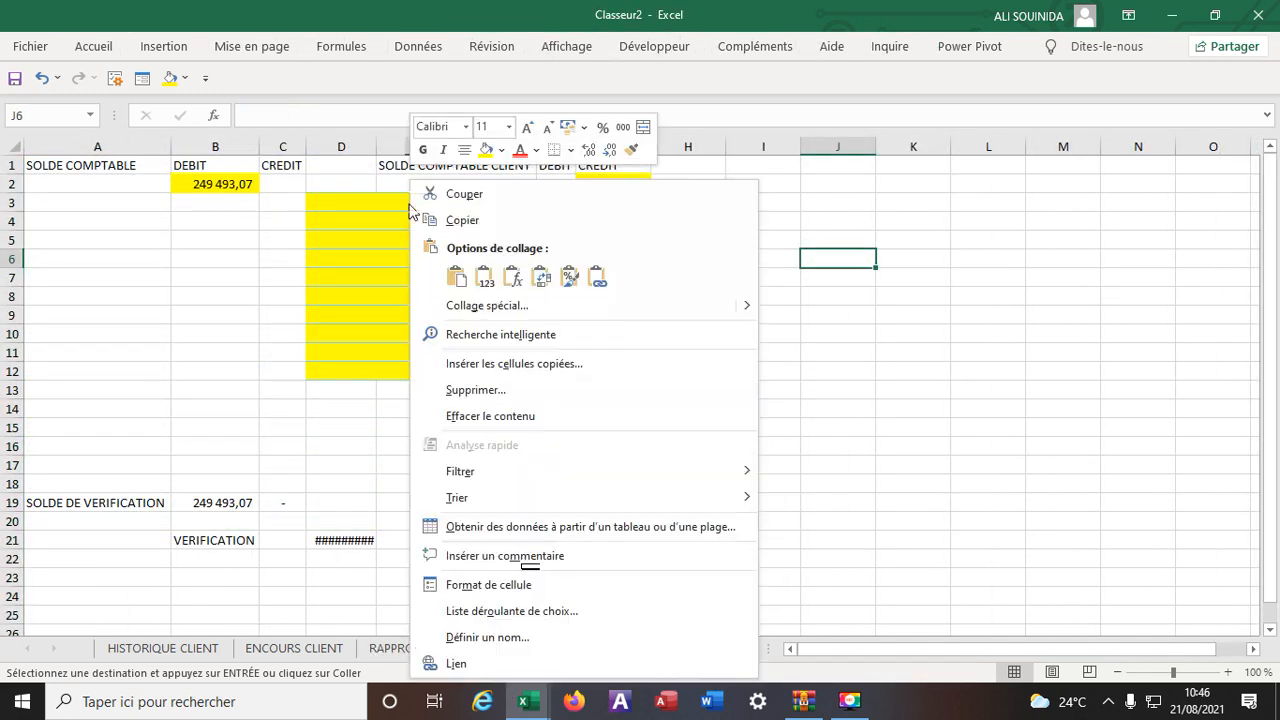
pyautogui.click(459, 281)
# Step: Copy the amounts in F3:F12 of the DEBIT column and paste them into the CREDIT column starting at G3
pyautogui.moveTo(556, 202); pyautogui.dragTo(563, 349)
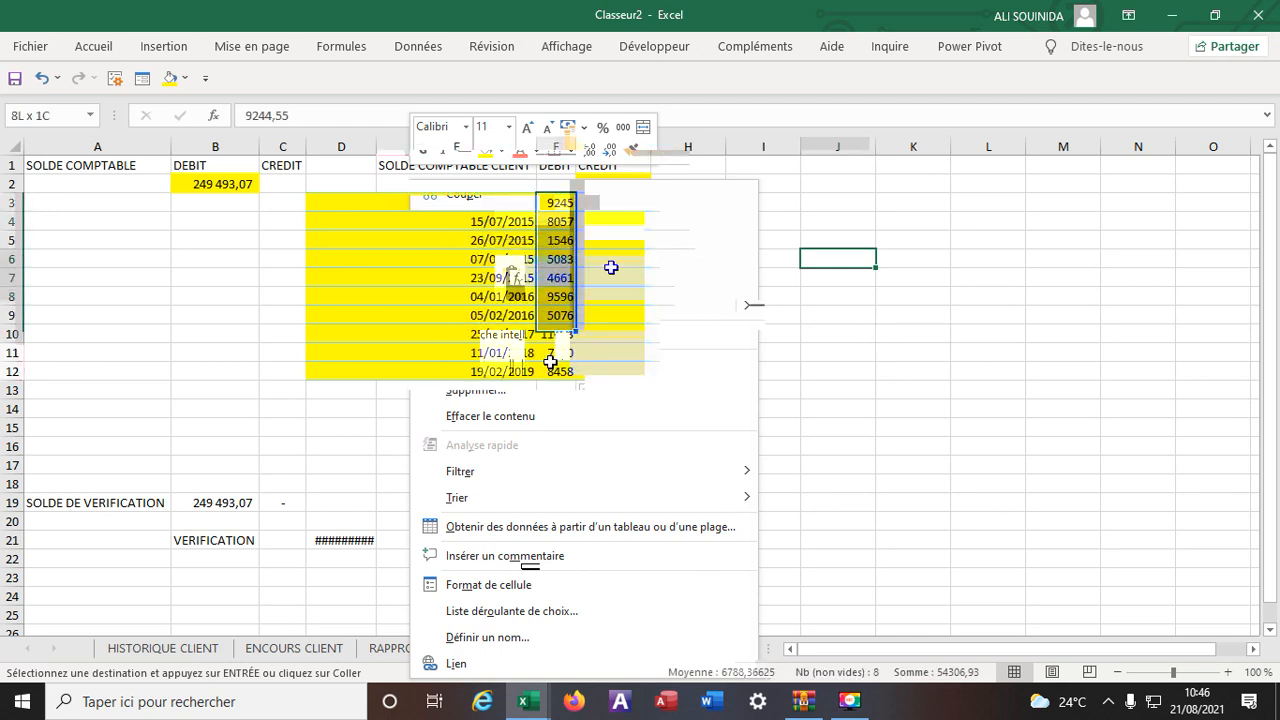
pyautogui.click(554, 371)
pyautogui.moveTo(551, 204); pyautogui.dragTo(548, 380)
pyautogui.rightClick(549, 376)
pyautogui.click(606, 221)
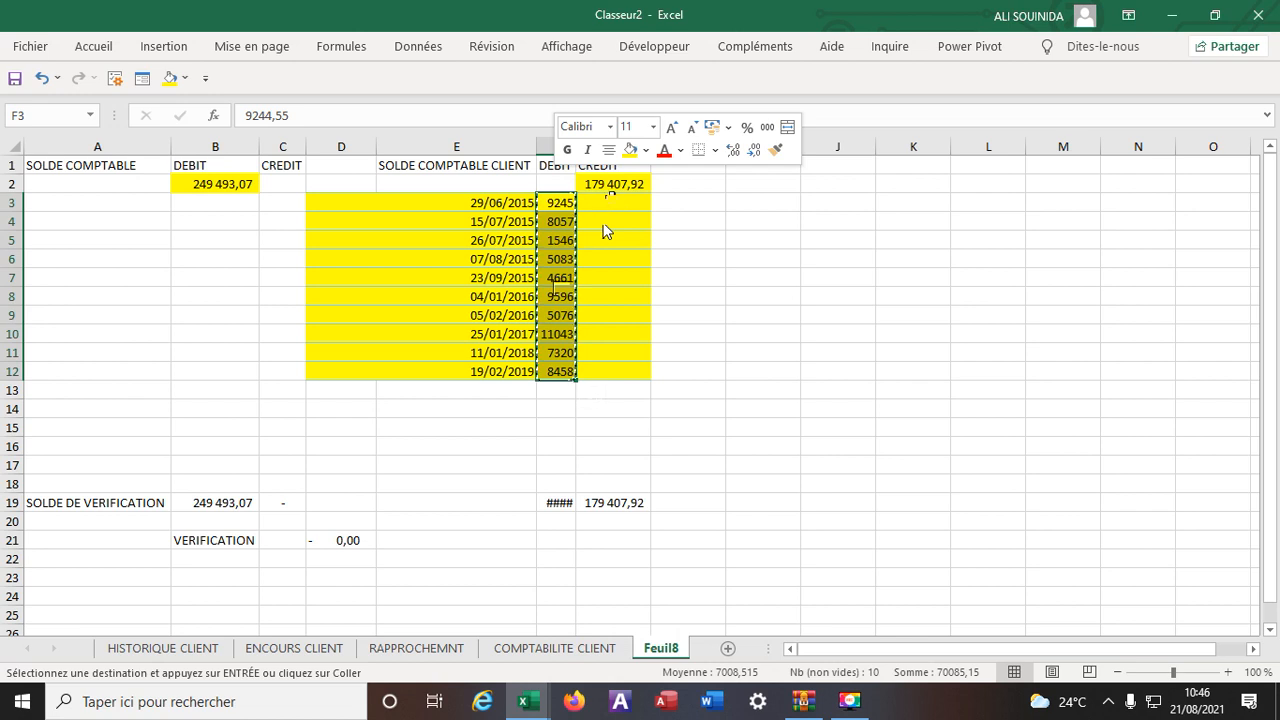
pyautogui.click(607, 199)
pyautogui.rightClick(609, 203)
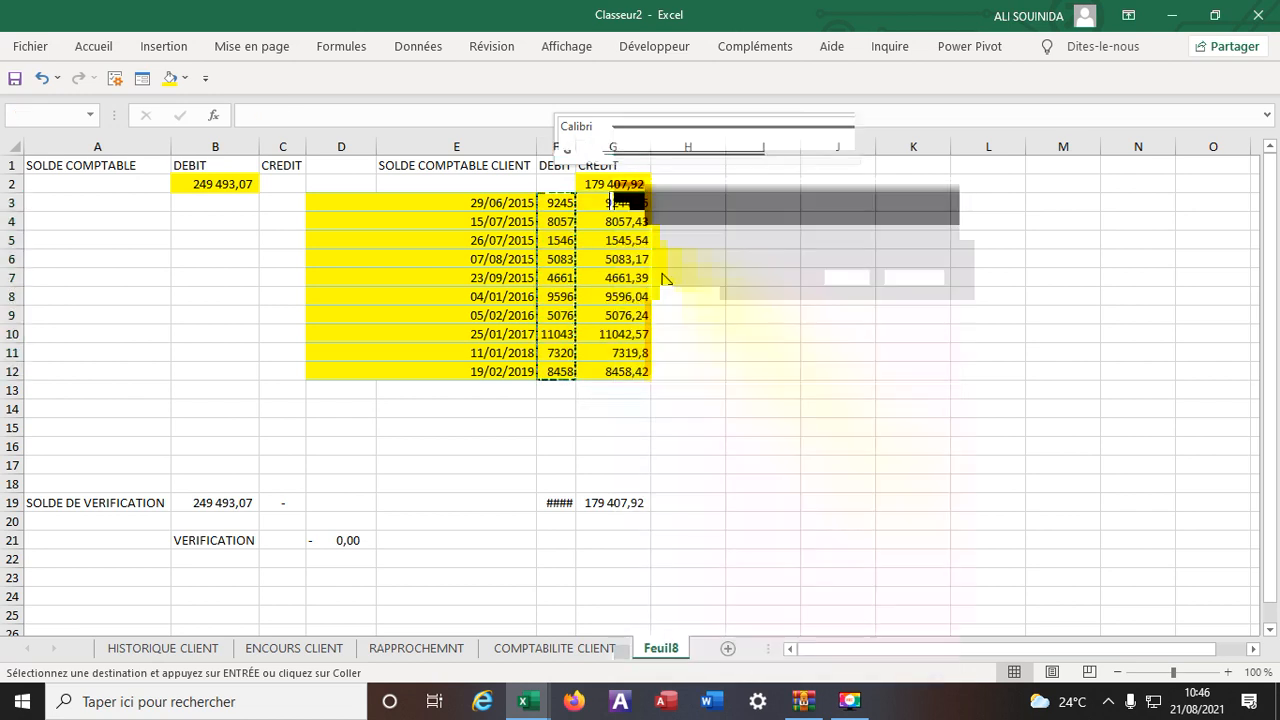
pyautogui.click(592, 232)
# Step: Clear the contents of the duplicate amounts in F3:F12 of the client's DEBIT column
pyautogui.moveTo(563, 205); pyautogui.dragTo(573, 371)
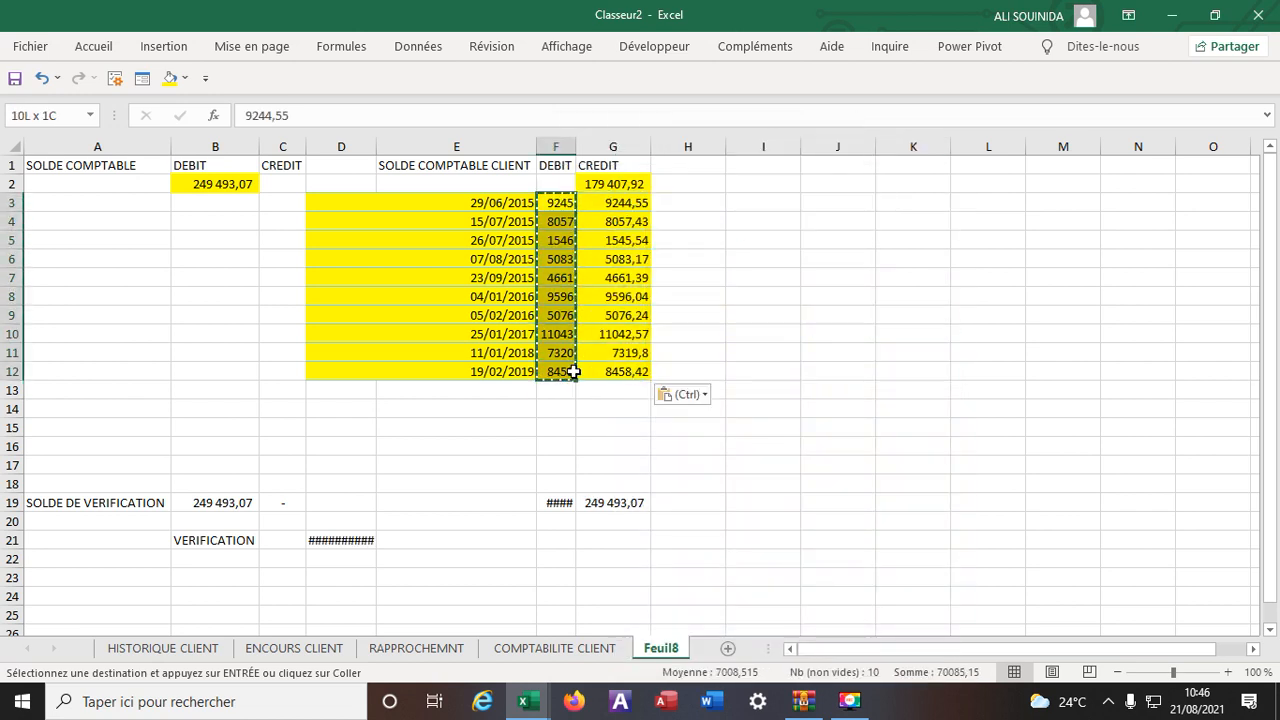
pyautogui.rightClick(570, 371)
pyautogui.click(622, 416)
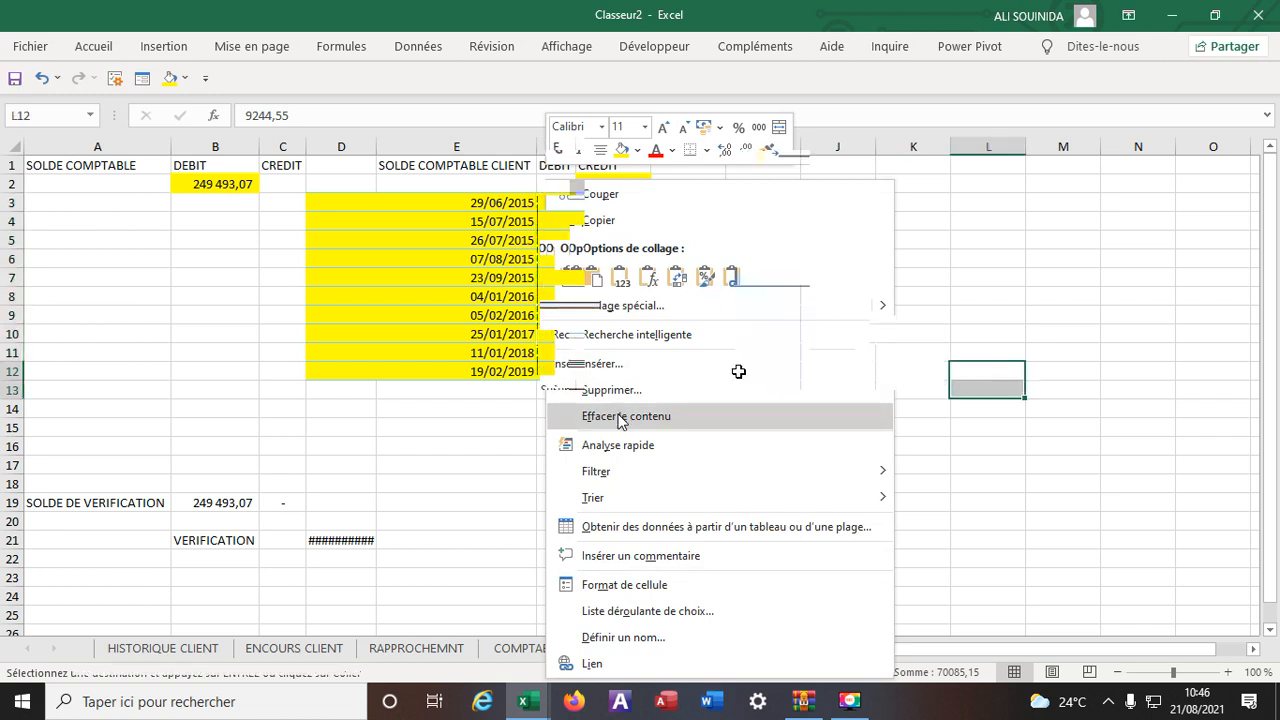
# Step: Copy the REFERENCE values of the yellow unmatched rows, D21:D30 on RAPPROCHEMNT, and paste them at D3 of Feuil8
pyautogui.click(366, 216)
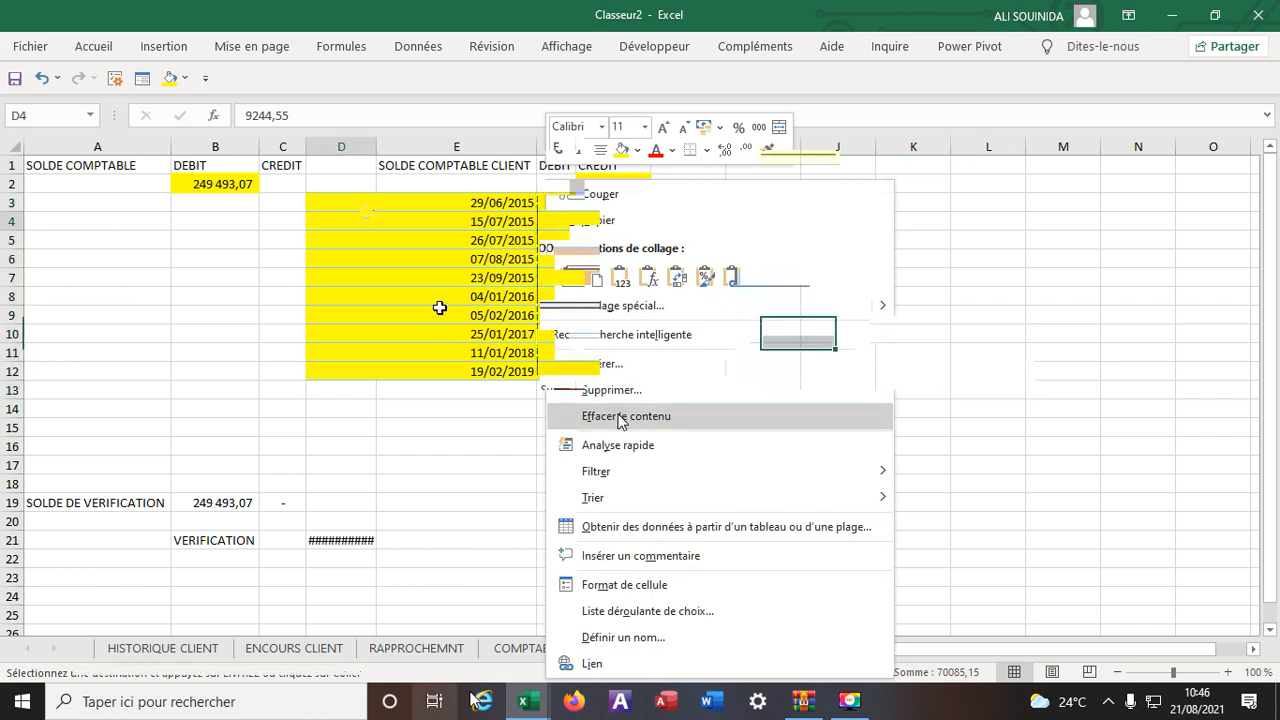
pyautogui.moveTo(523, 700)
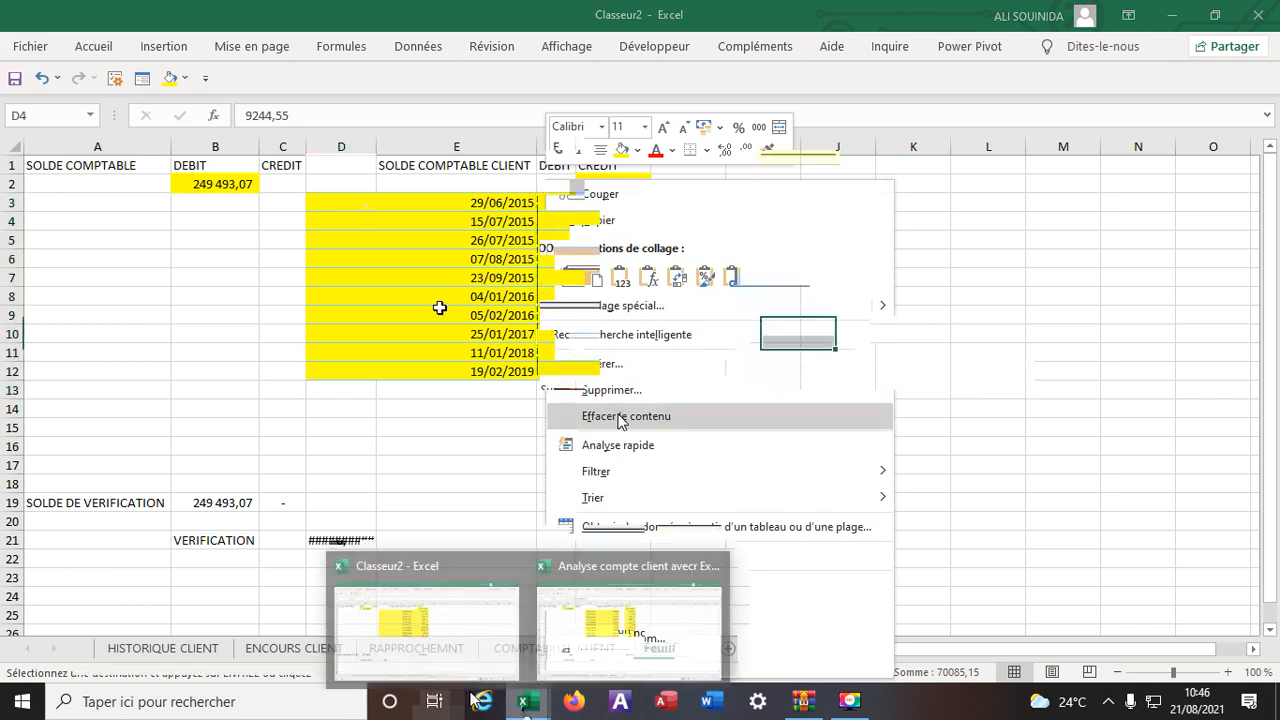
pyautogui.click(430, 660)
pyautogui.click(430, 648)
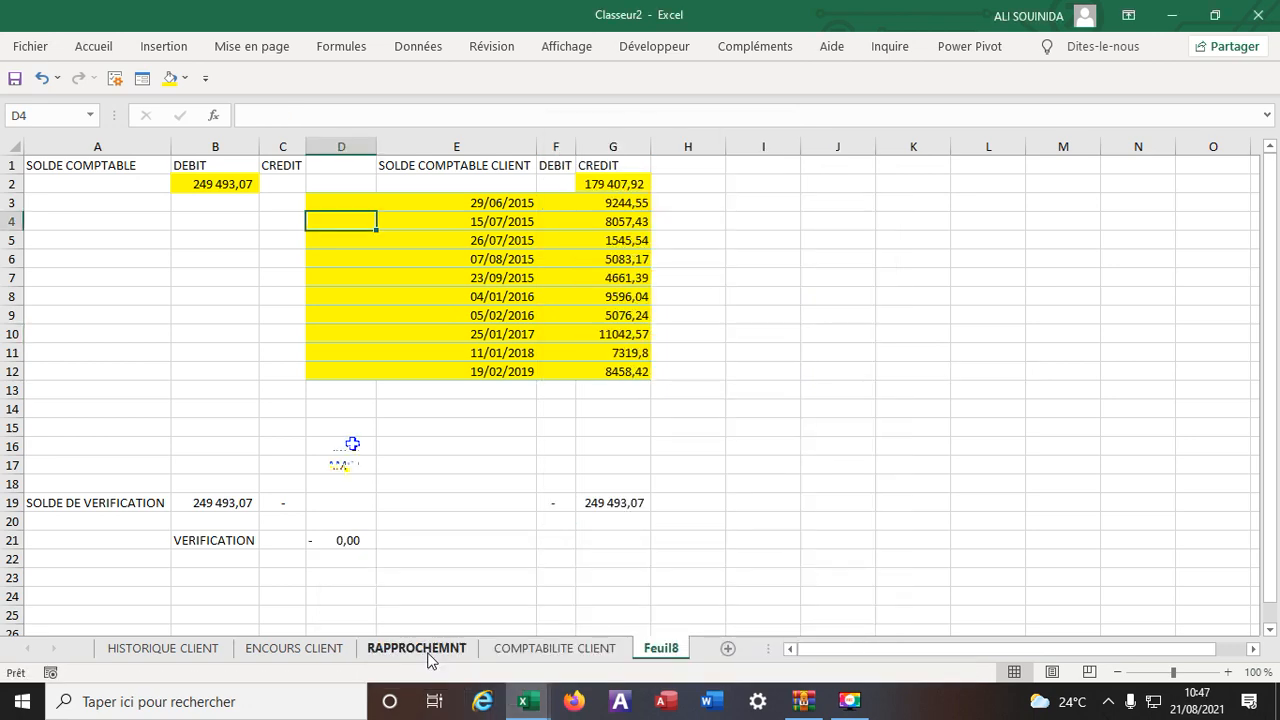
pyautogui.moveTo(276, 465); pyautogui.dragTo(272, 535)
pyautogui.rightClick(247, 456)
pyautogui.click(289, 198)
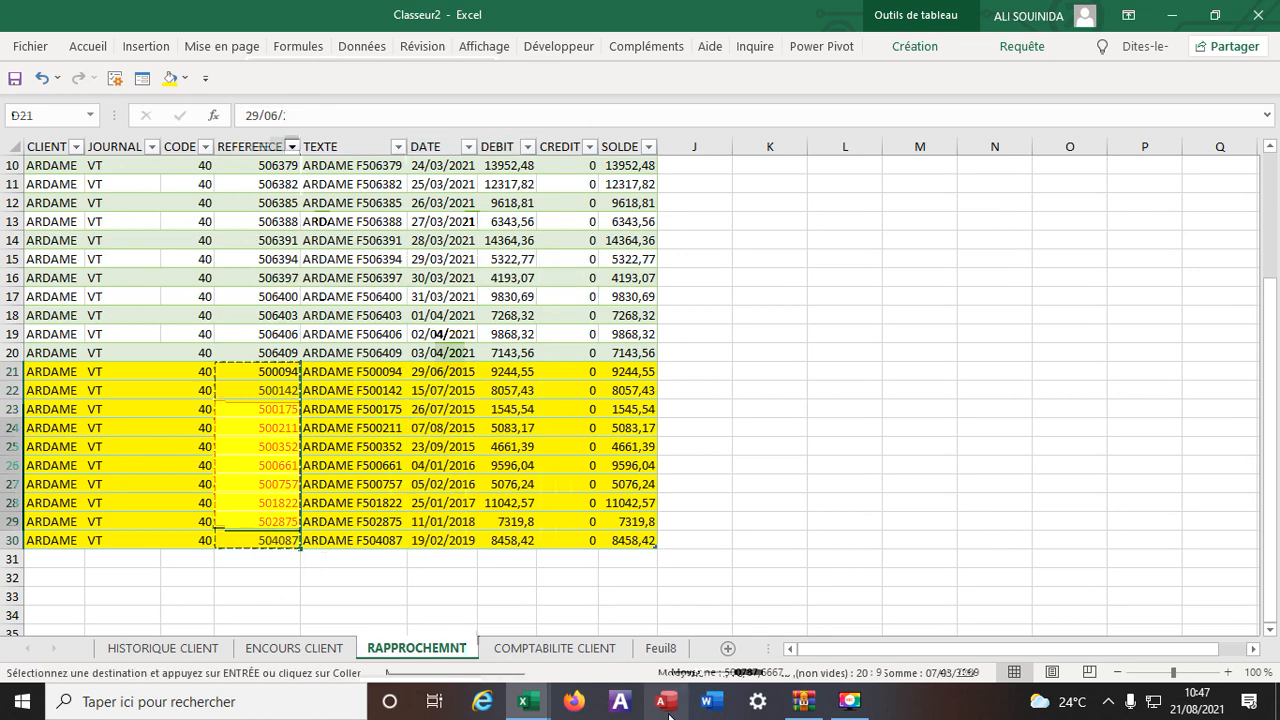
pyautogui.click(658, 652)
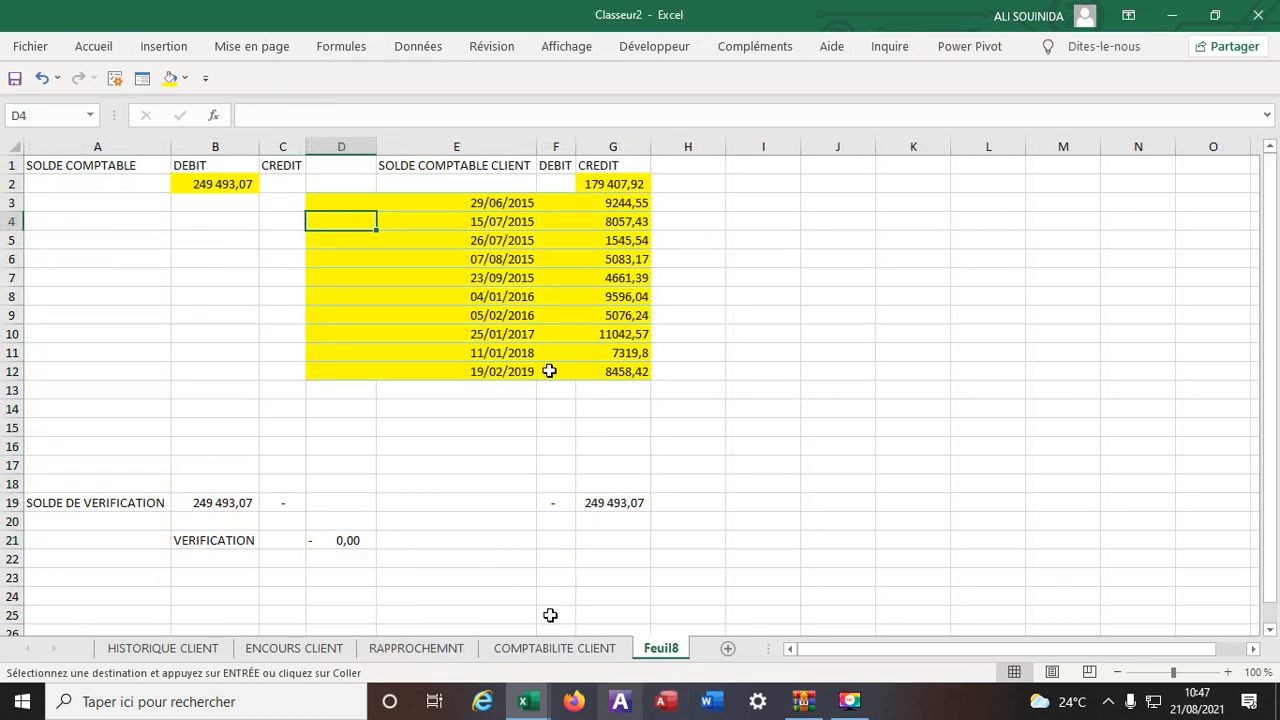
pyautogui.click(405, 201)
pyautogui.click(337, 202)
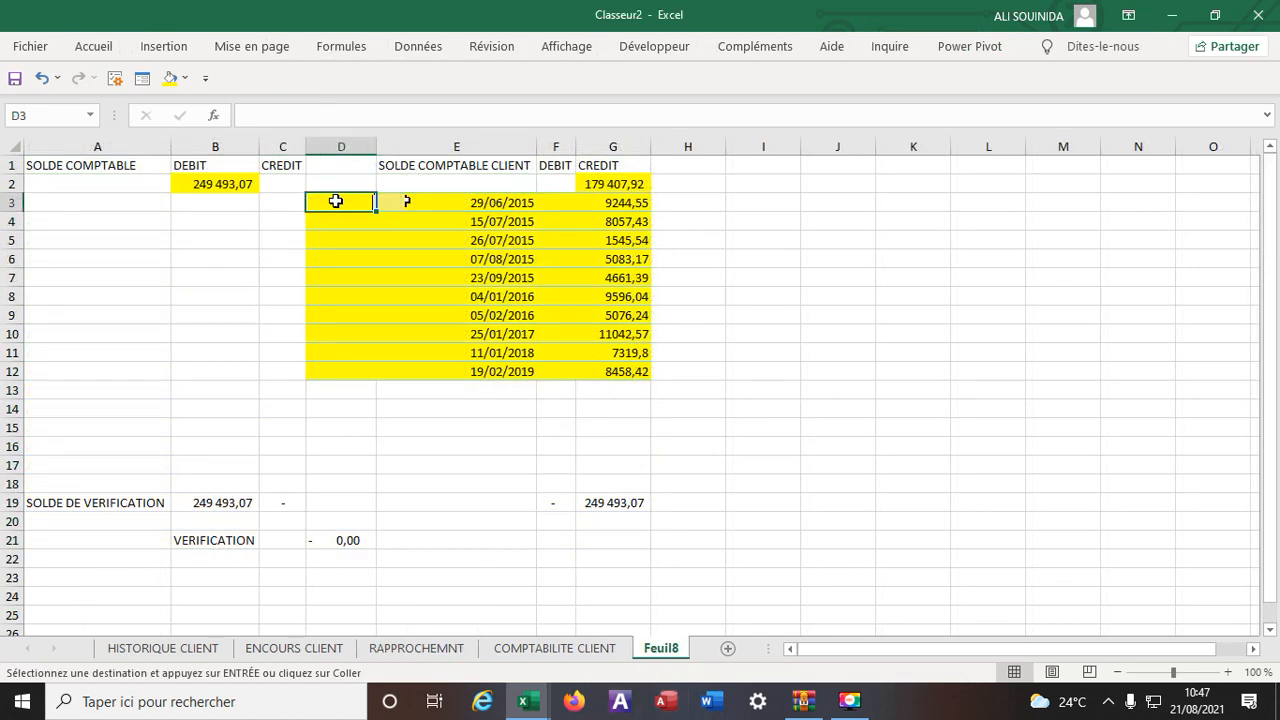
pyautogui.hotkey('ctrl', 'v')
pyautogui.click(890, 424)
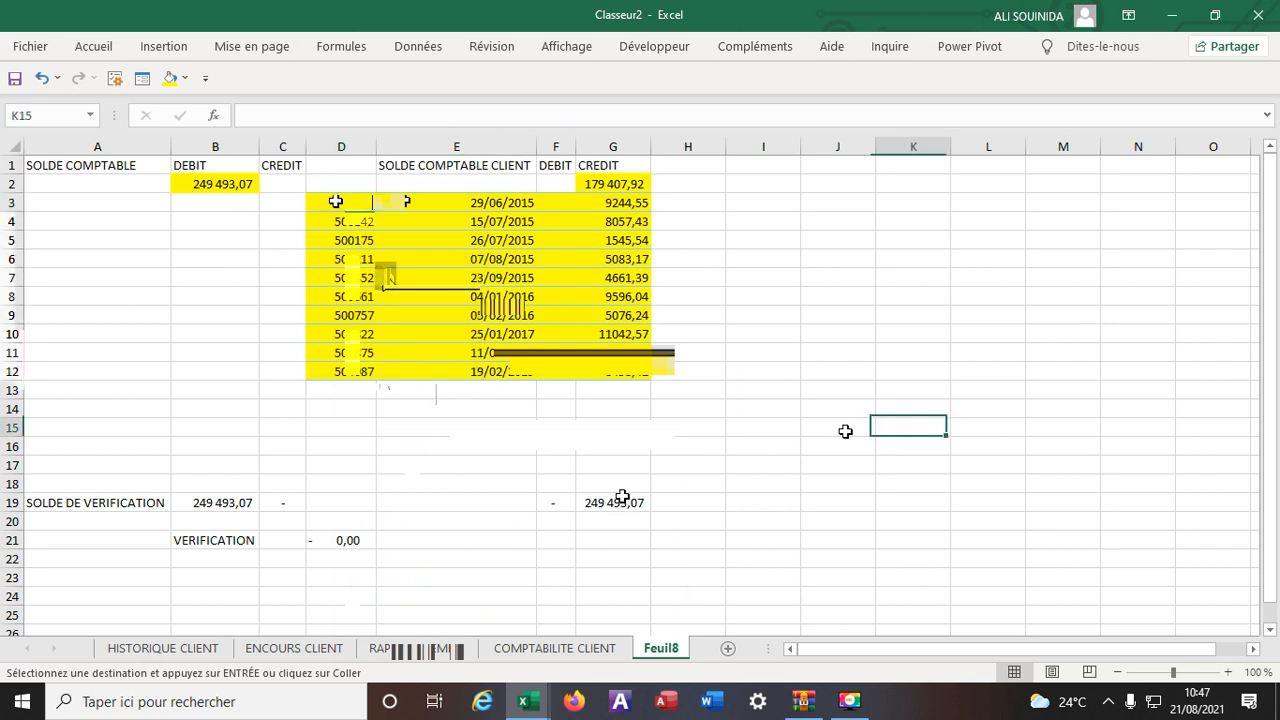
# Step: Check the sum of the CREDIT amounts in G2:G12 and the VERIFICATION formula in D21
pyautogui.click(625, 190)
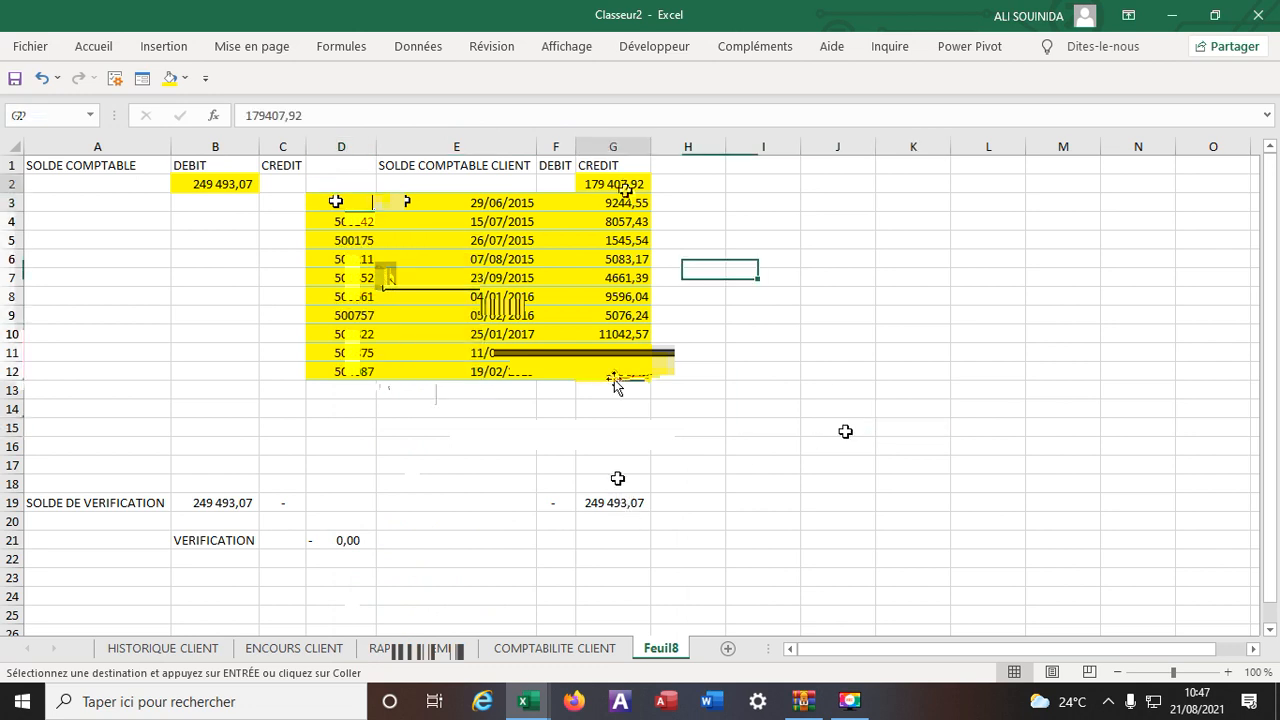
pyautogui.hotkey('ctrl', 'shift', 'Down')
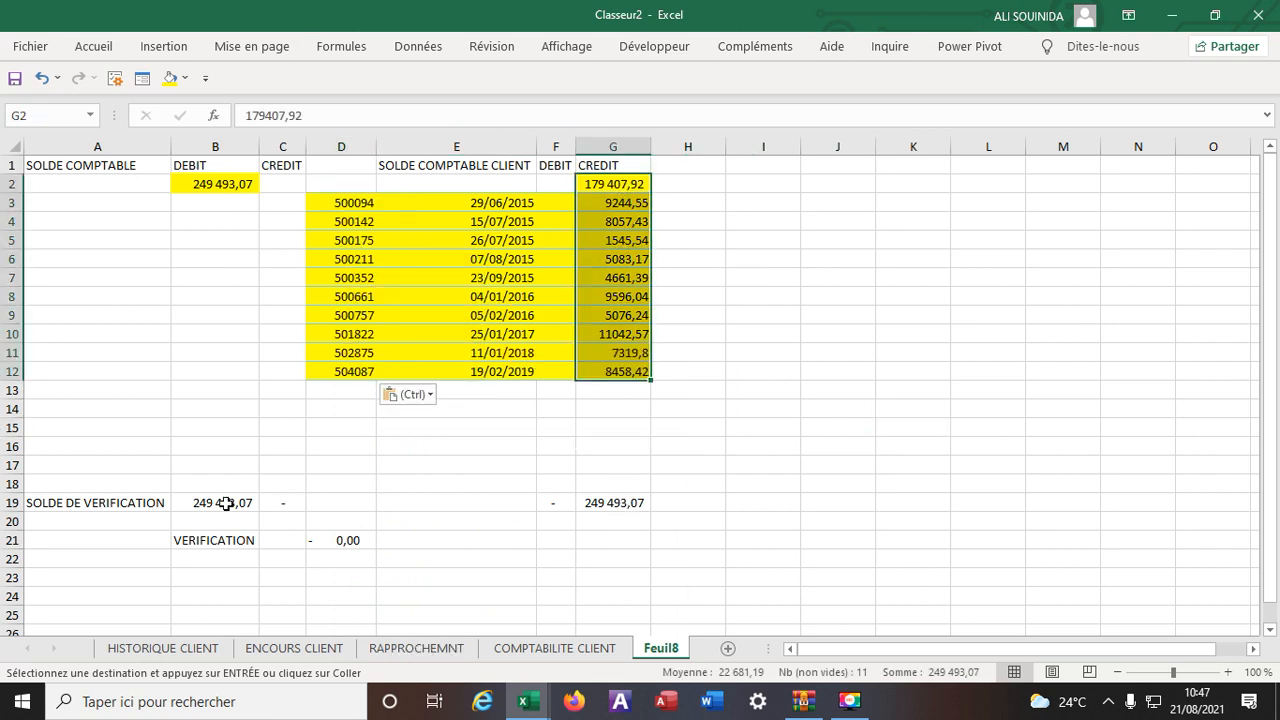
pyautogui.click(352, 541)
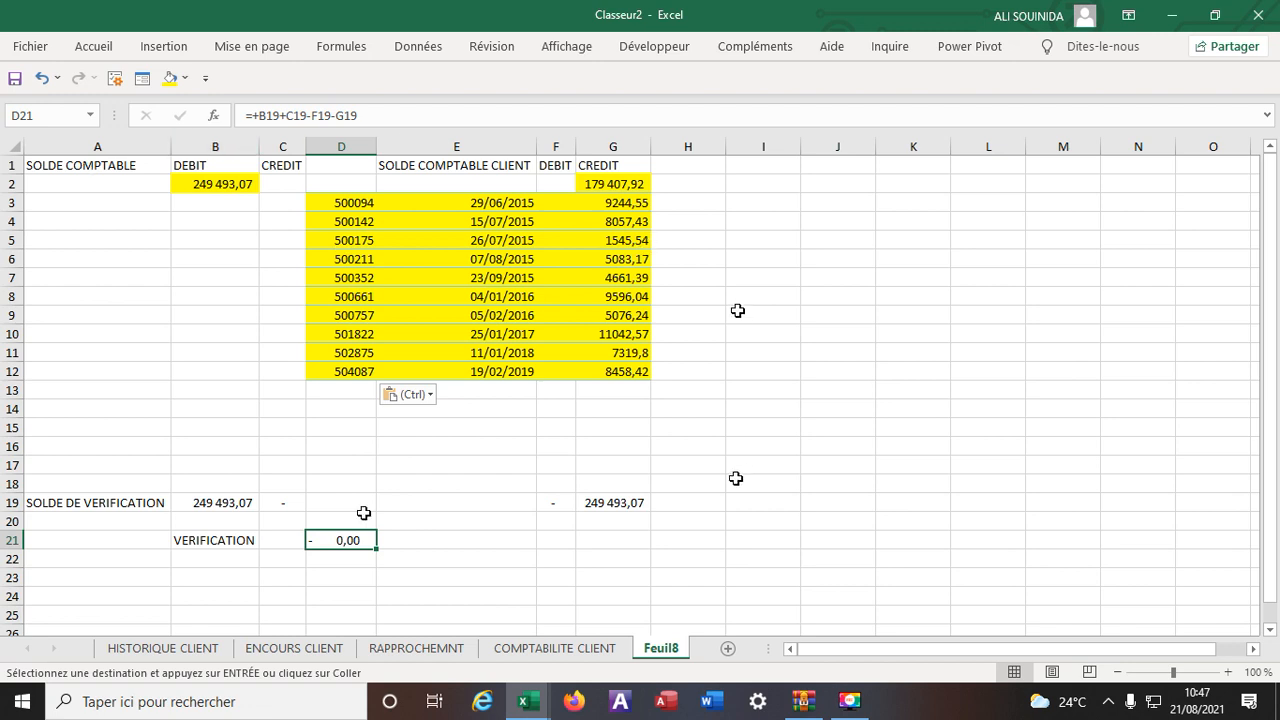
# Step: Review the balances in B2 and G2, the unmatched amounts in G3:G12, the row 19 verification totals and the difference in D21
pyautogui.click(215, 184)
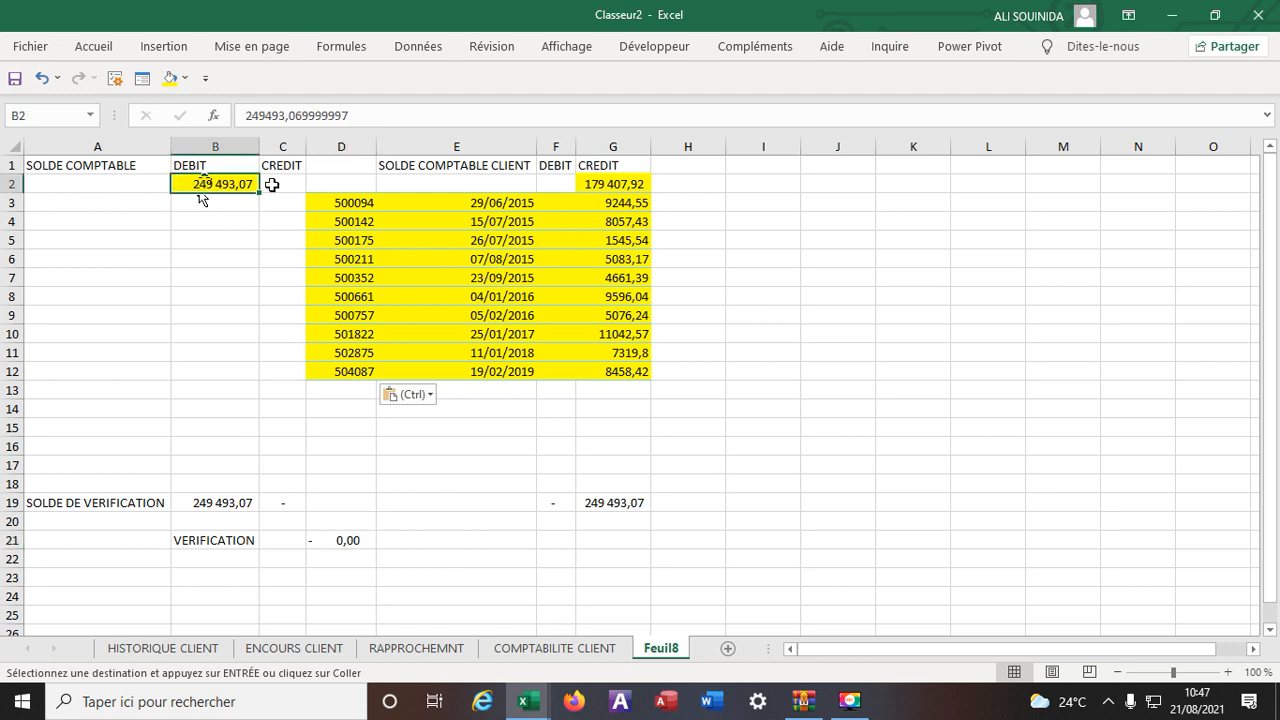
pyautogui.click(621, 187)
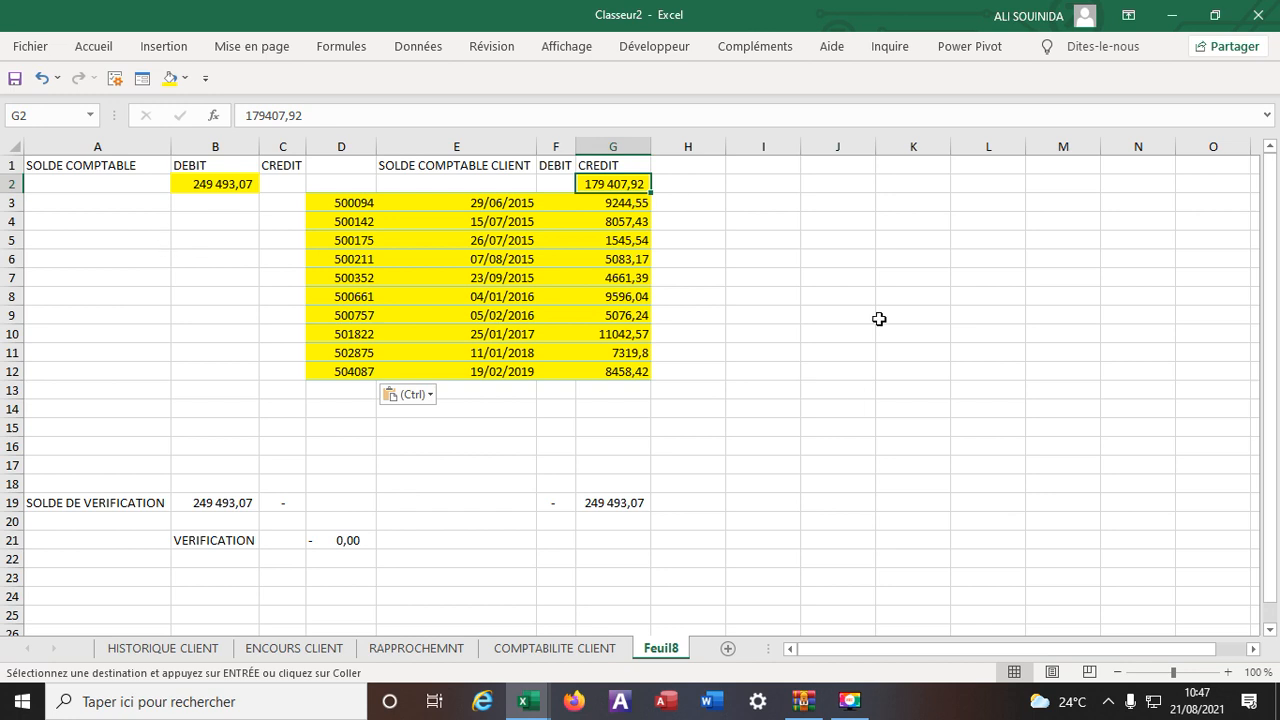
pyautogui.moveTo(633, 203); pyautogui.dragTo(630, 320)
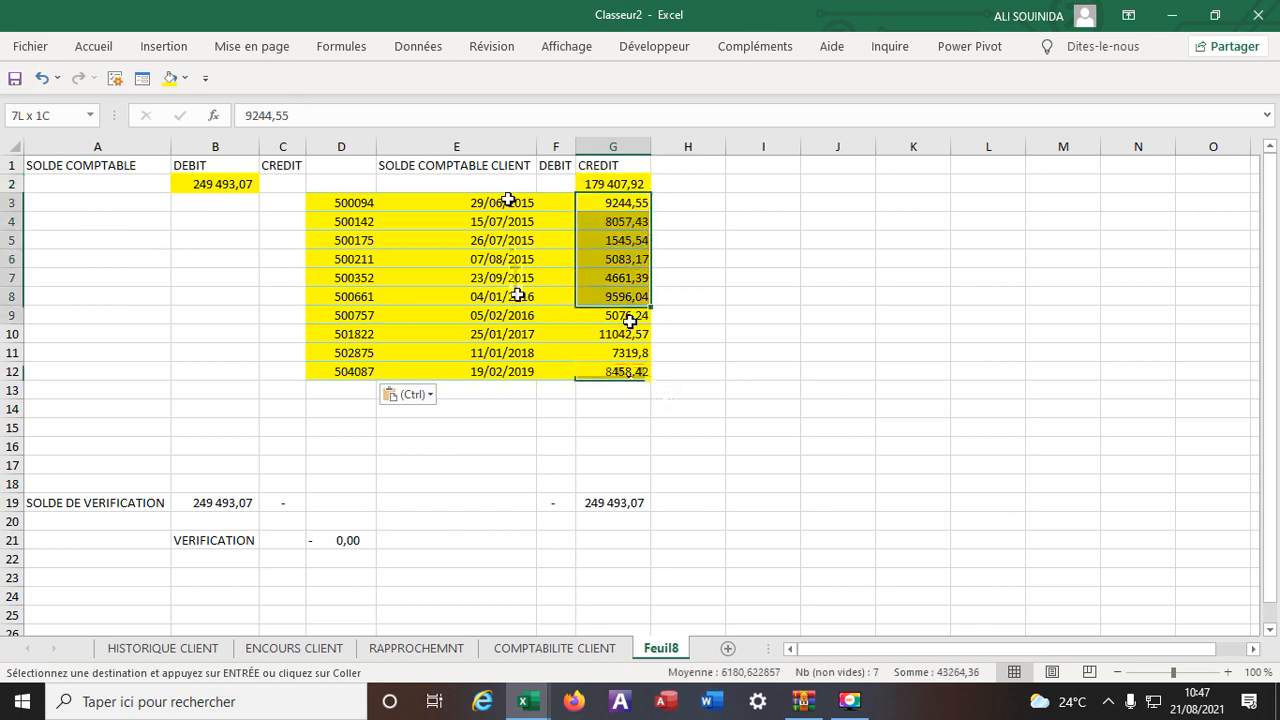
pyautogui.moveTo(629, 321); pyautogui.dragTo(613, 371)
pyautogui.click(205, 507)
pyautogui.click(605, 502)
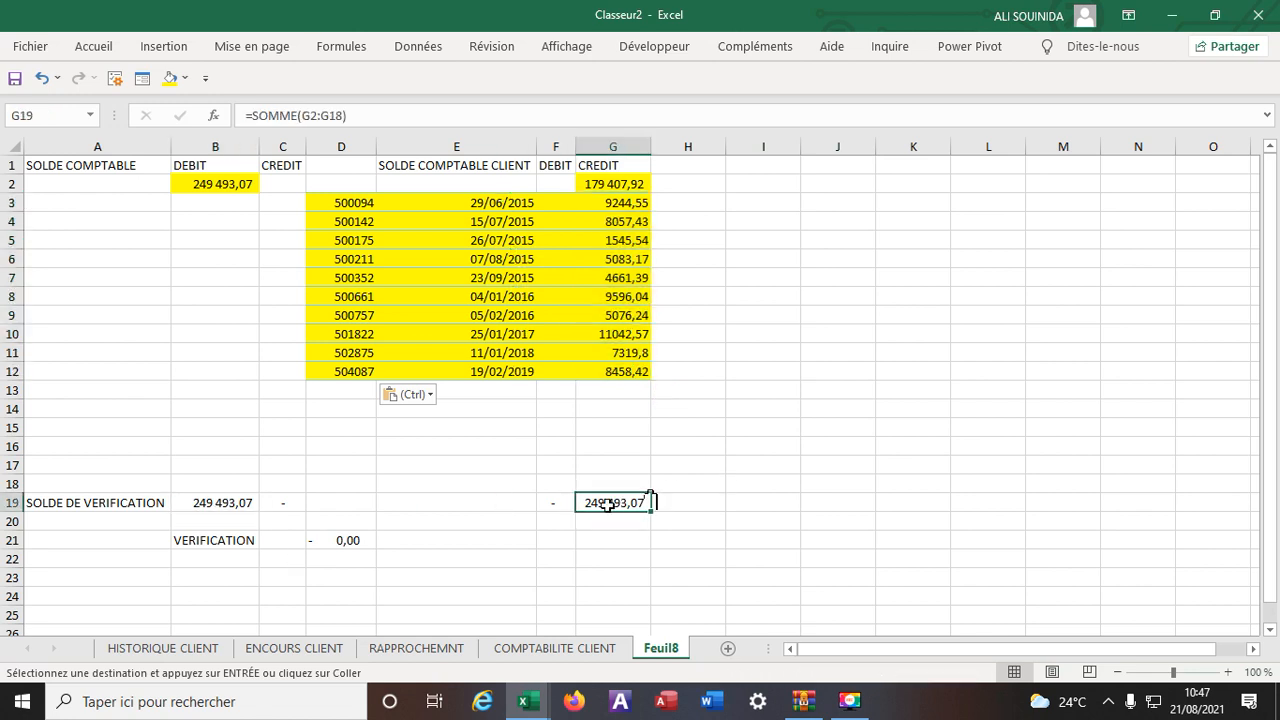
pyautogui.click(362, 545)
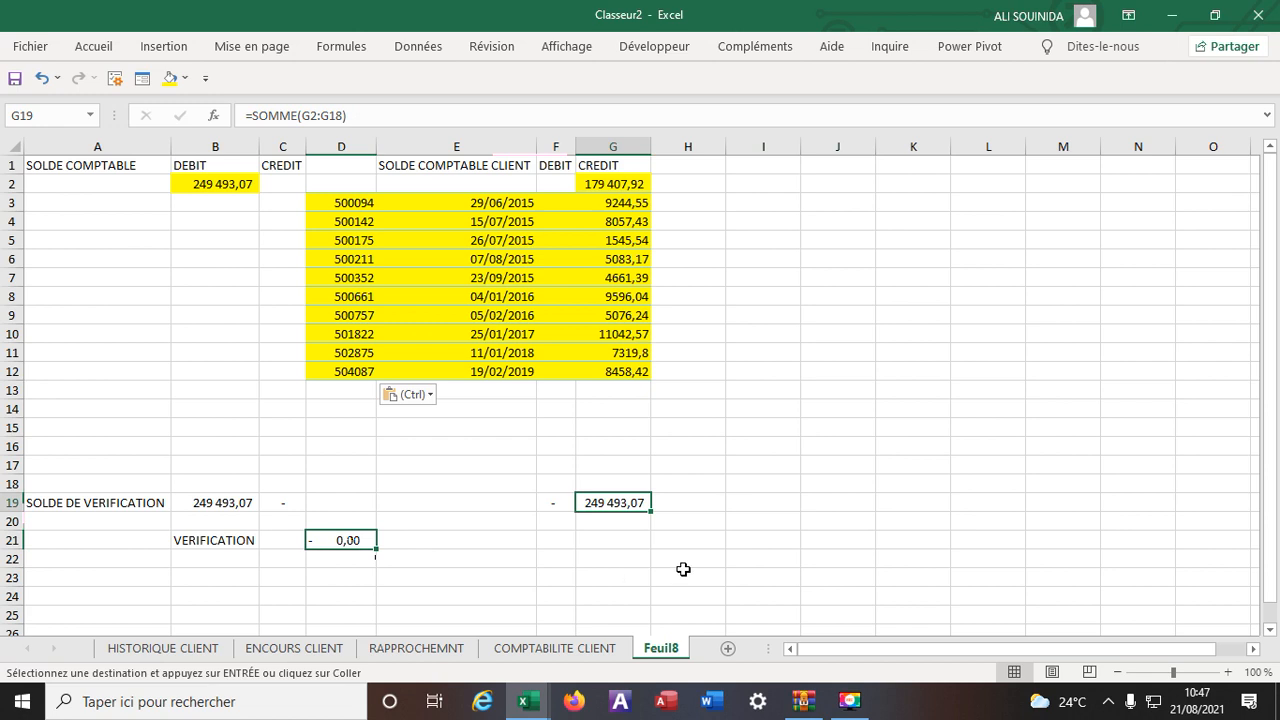